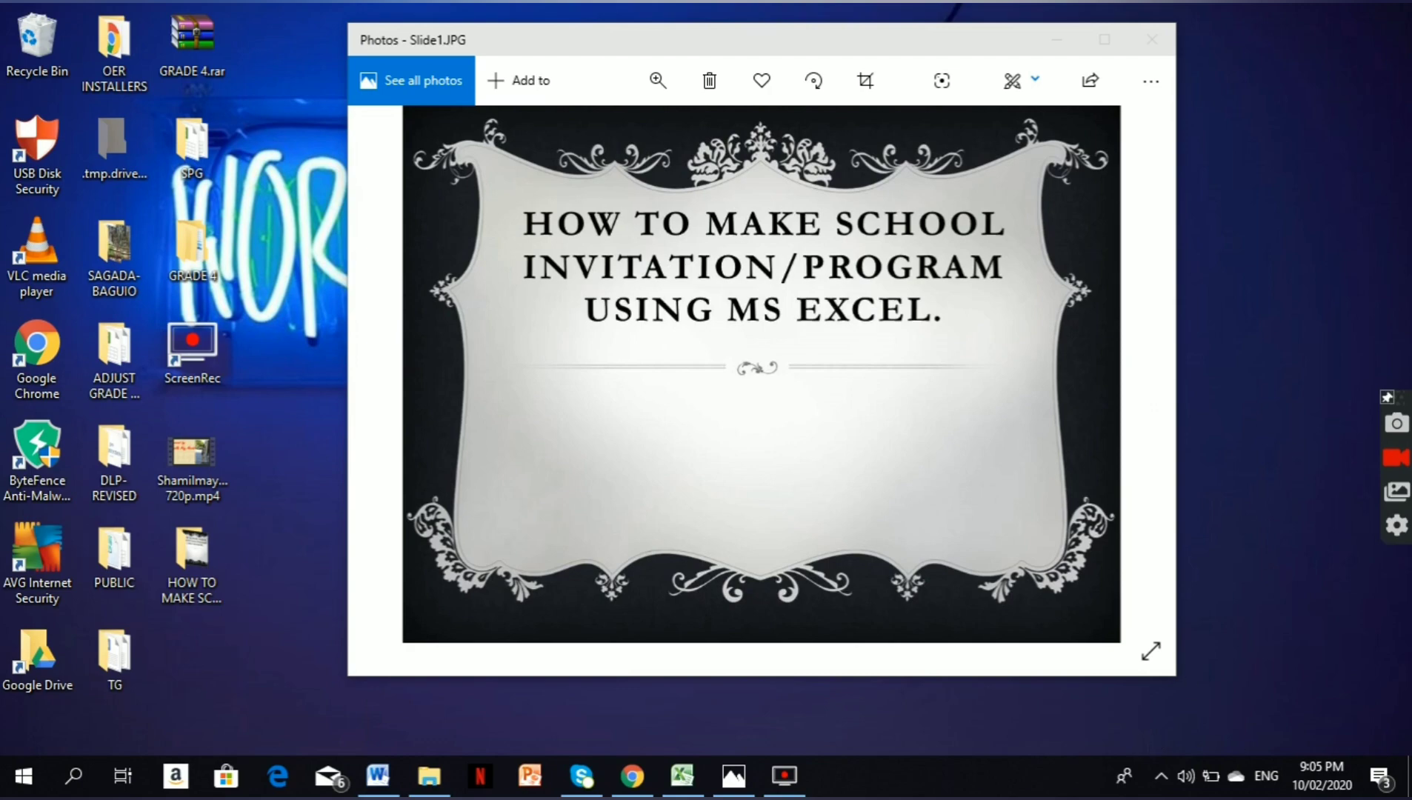
- Switch from the Photos title slide to the blank Excel workbook Book1
click(681, 790)
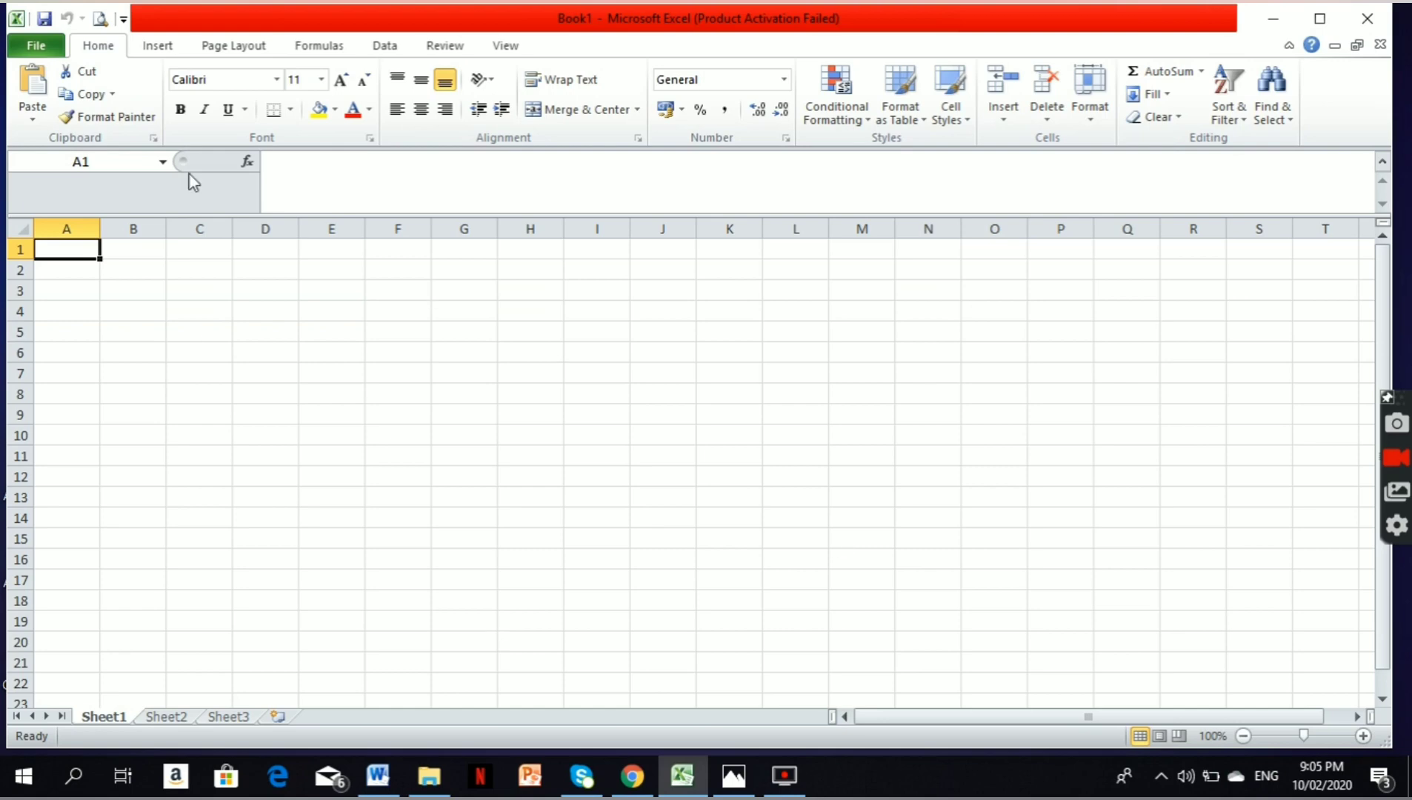
- Set the top, left, bottom, right, header and footer margins all to 0 in Custom Margins
click(245, 47)
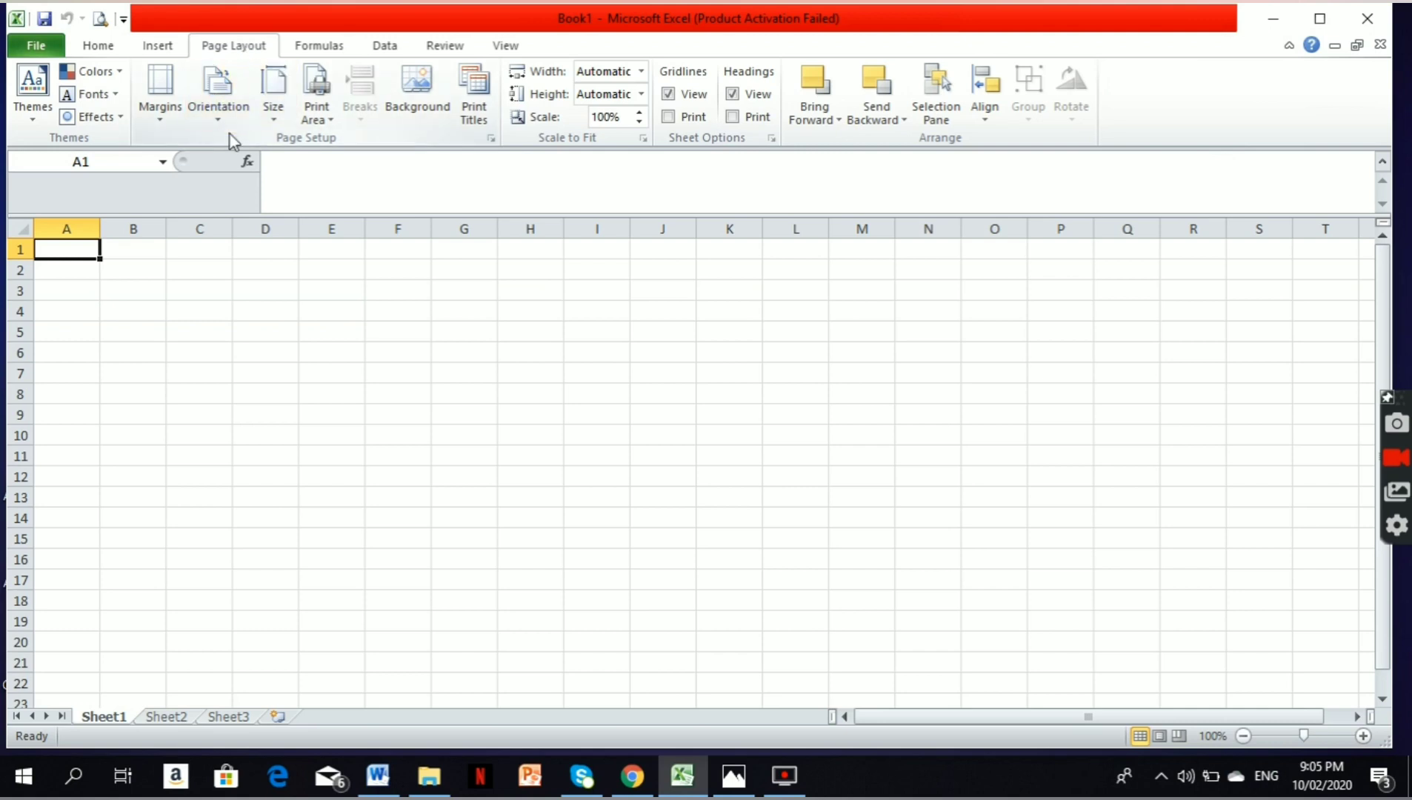
click(178, 112)
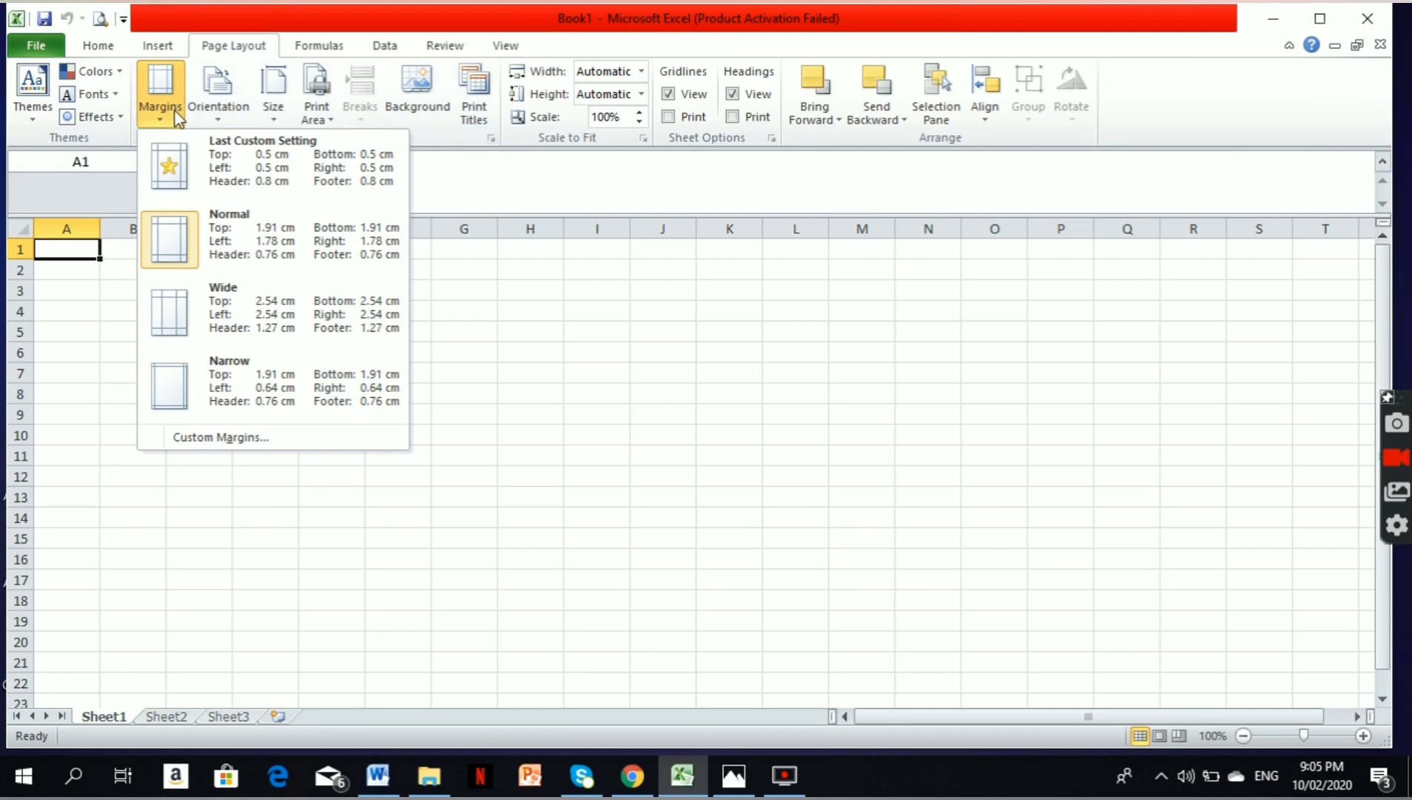
click(231, 439)
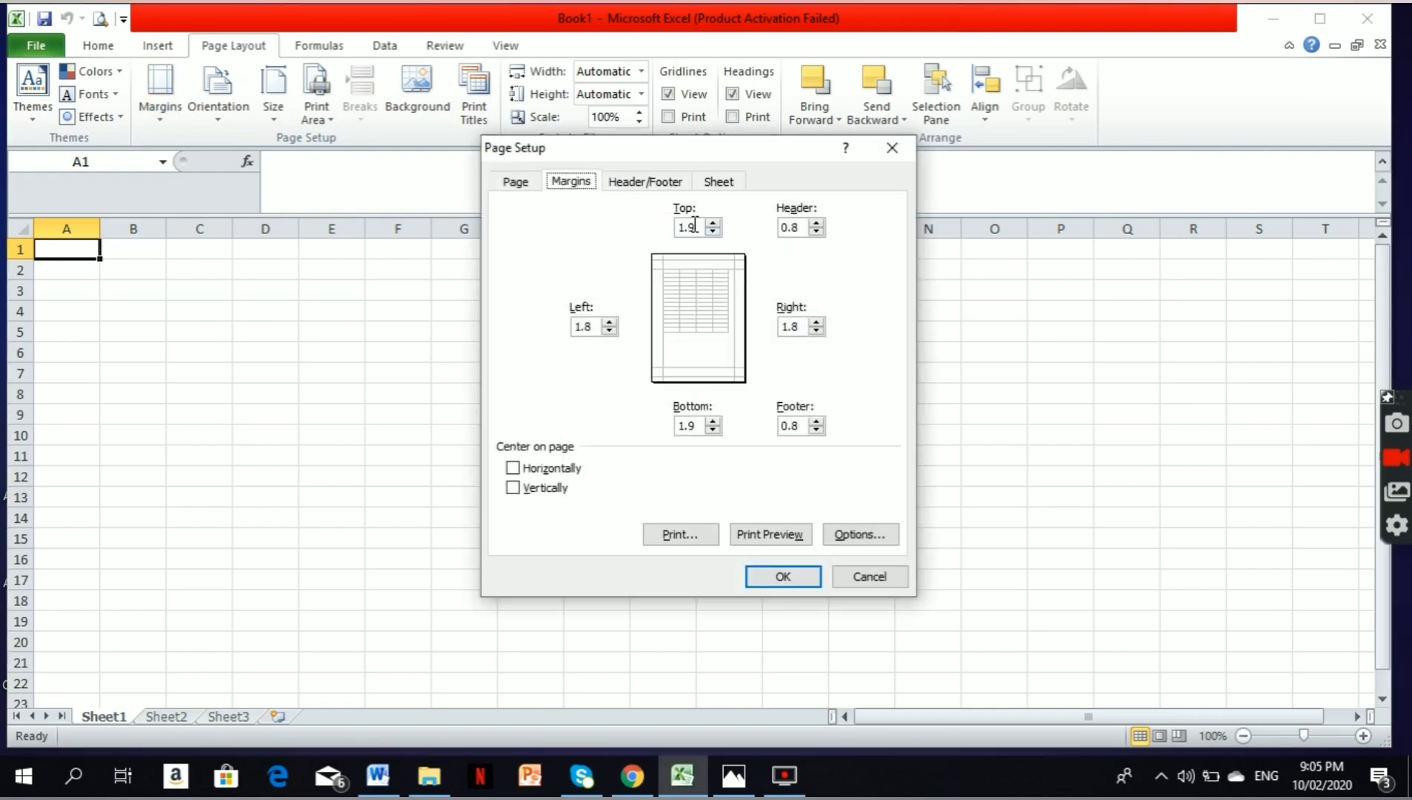
drag(696, 227, 610, 220)
text(0)
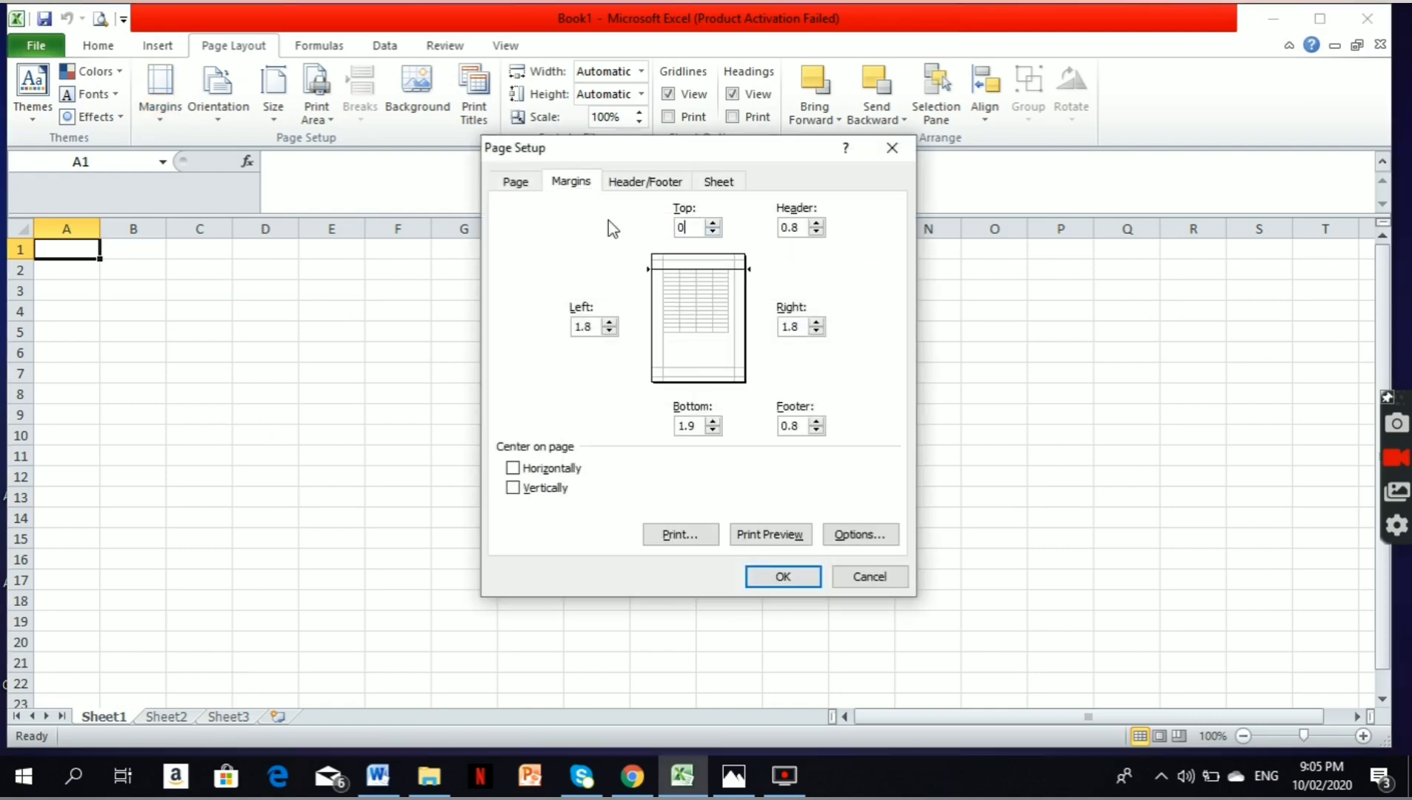
drag(597, 326, 573, 329)
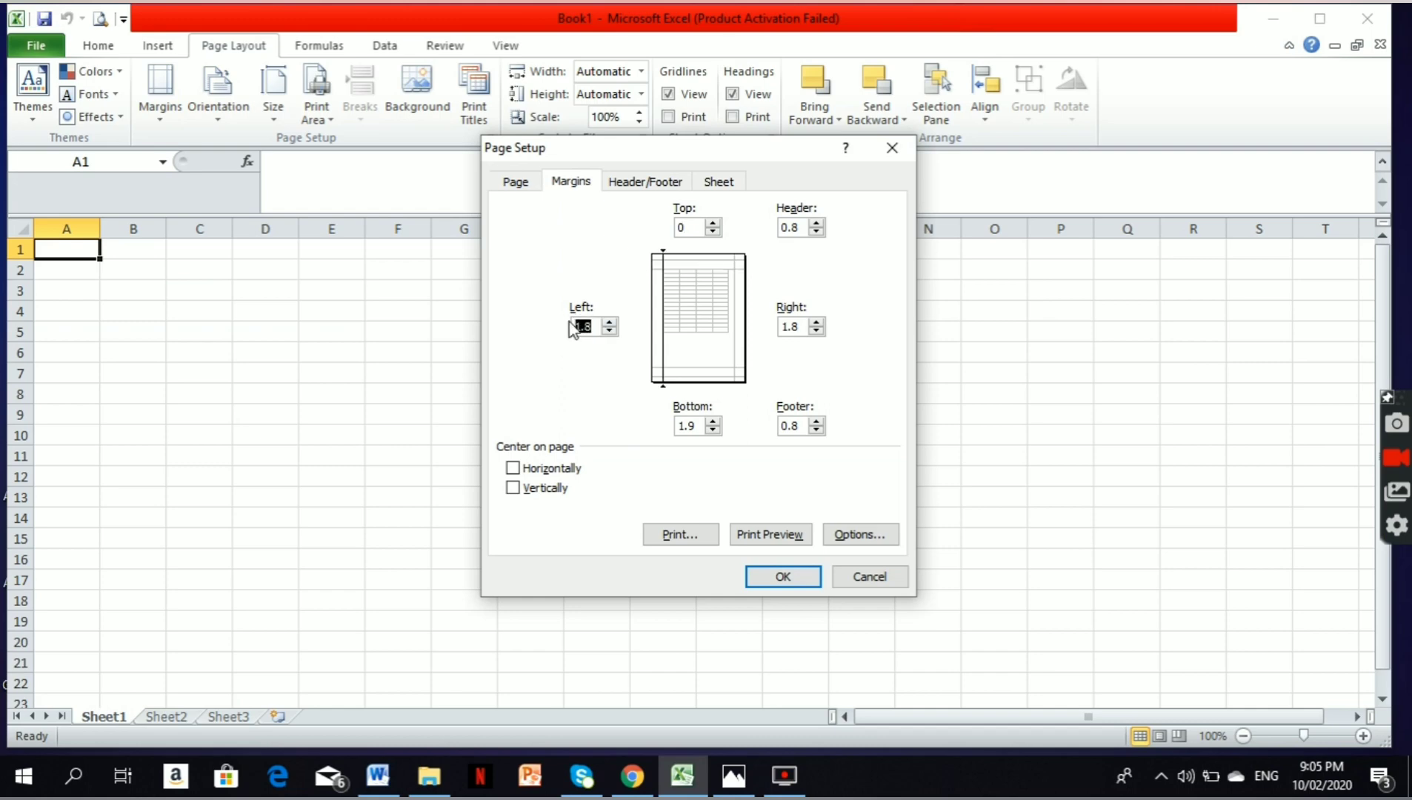
text(0)
drag(700, 427, 656, 427)
text(0)
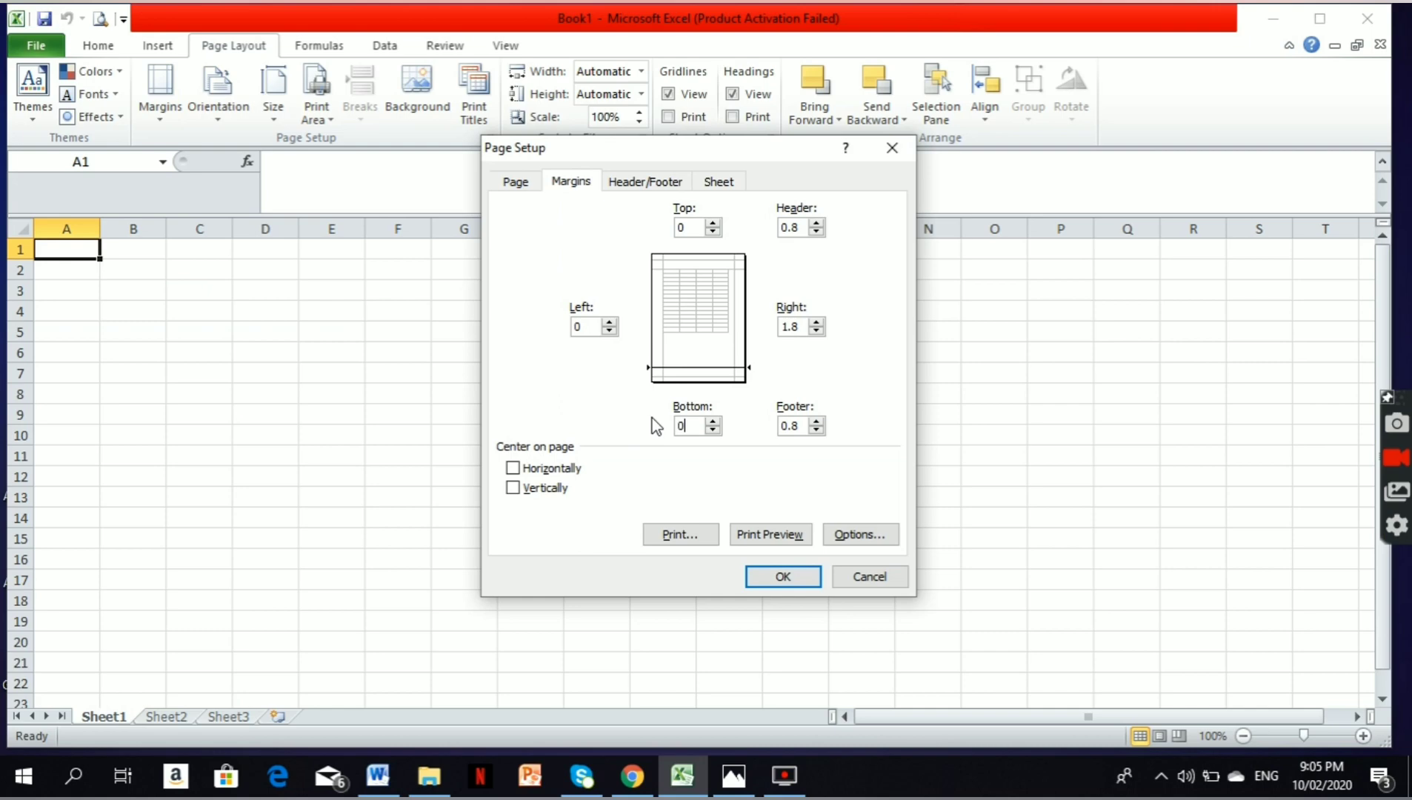
drag(802, 426, 771, 428)
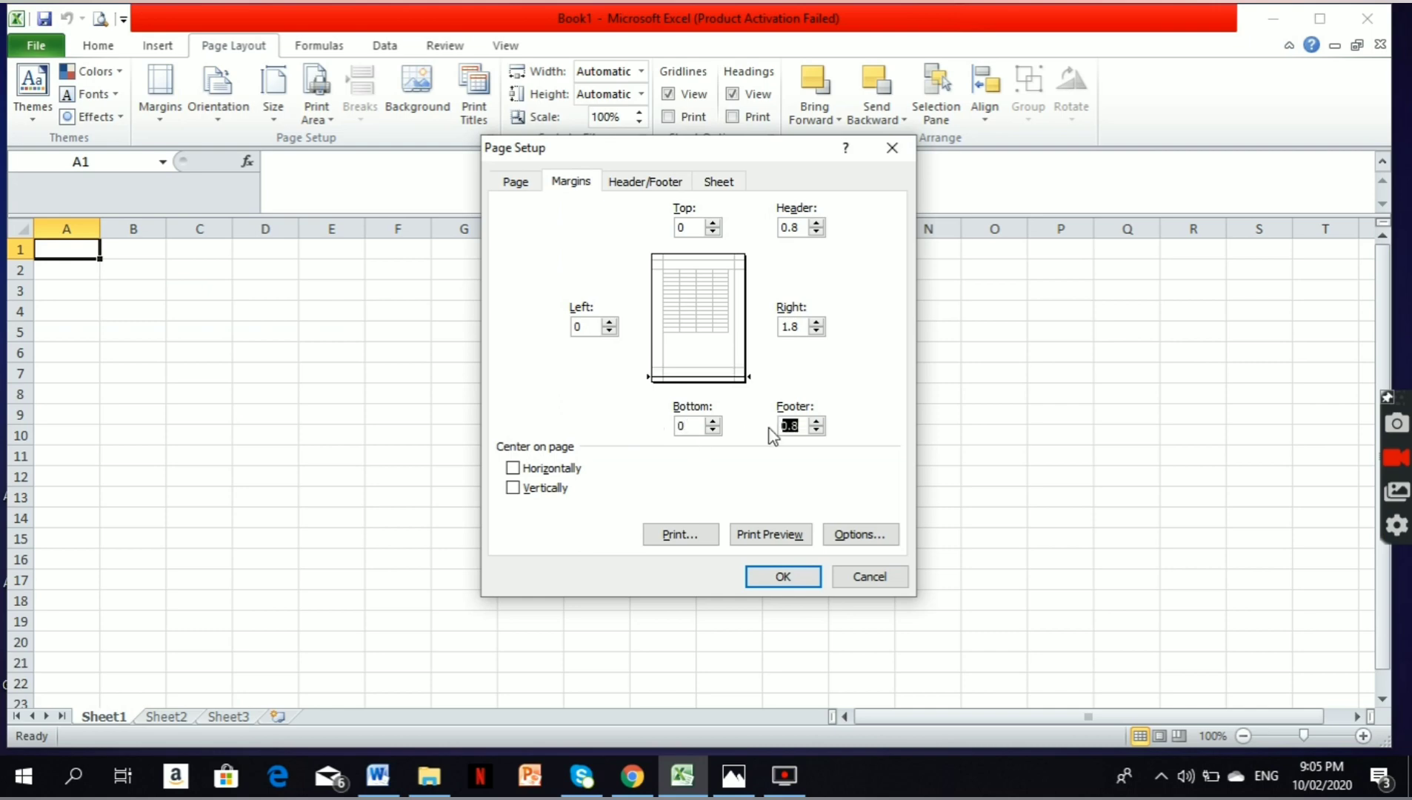
text(0)
drag(802, 327, 761, 333)
text(0)
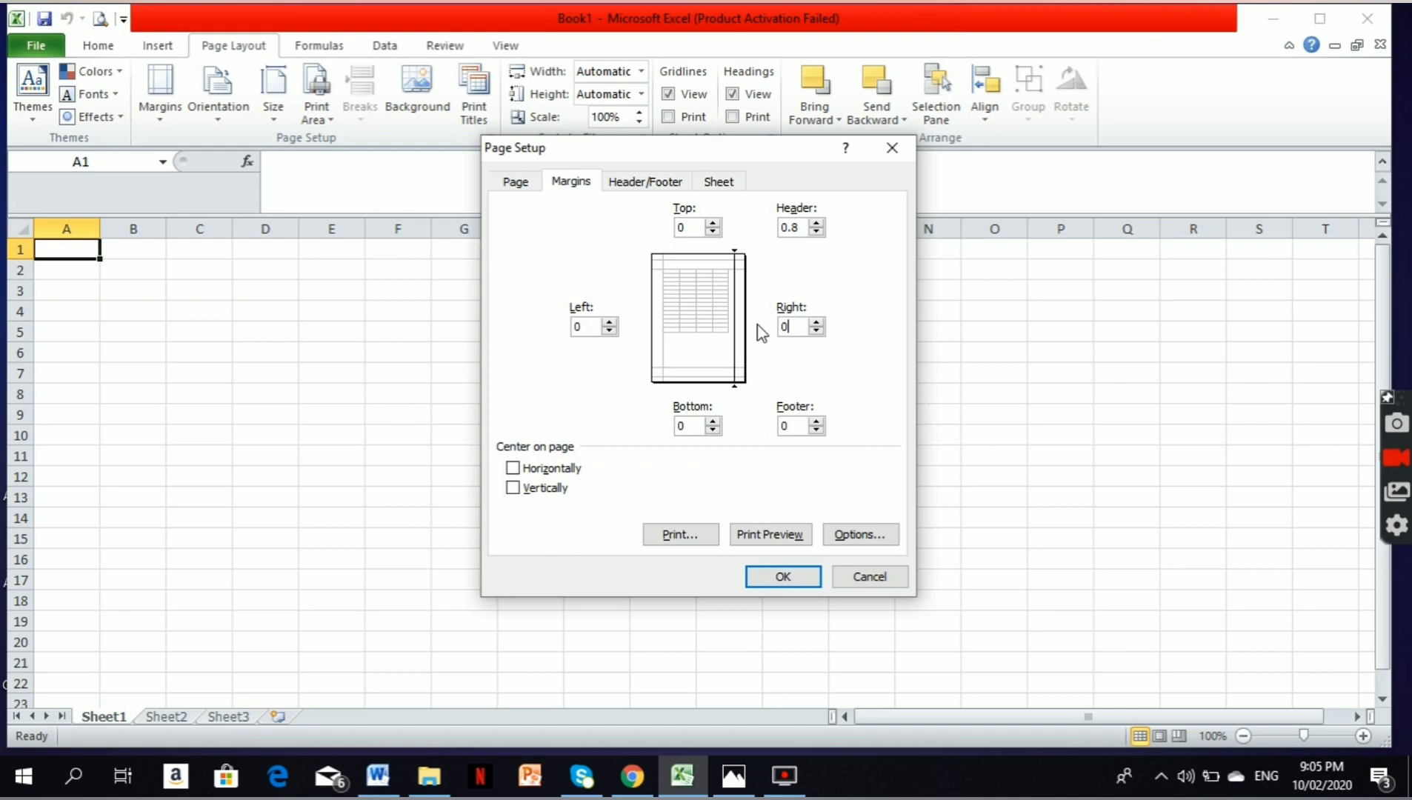
drag(803, 228, 755, 229)
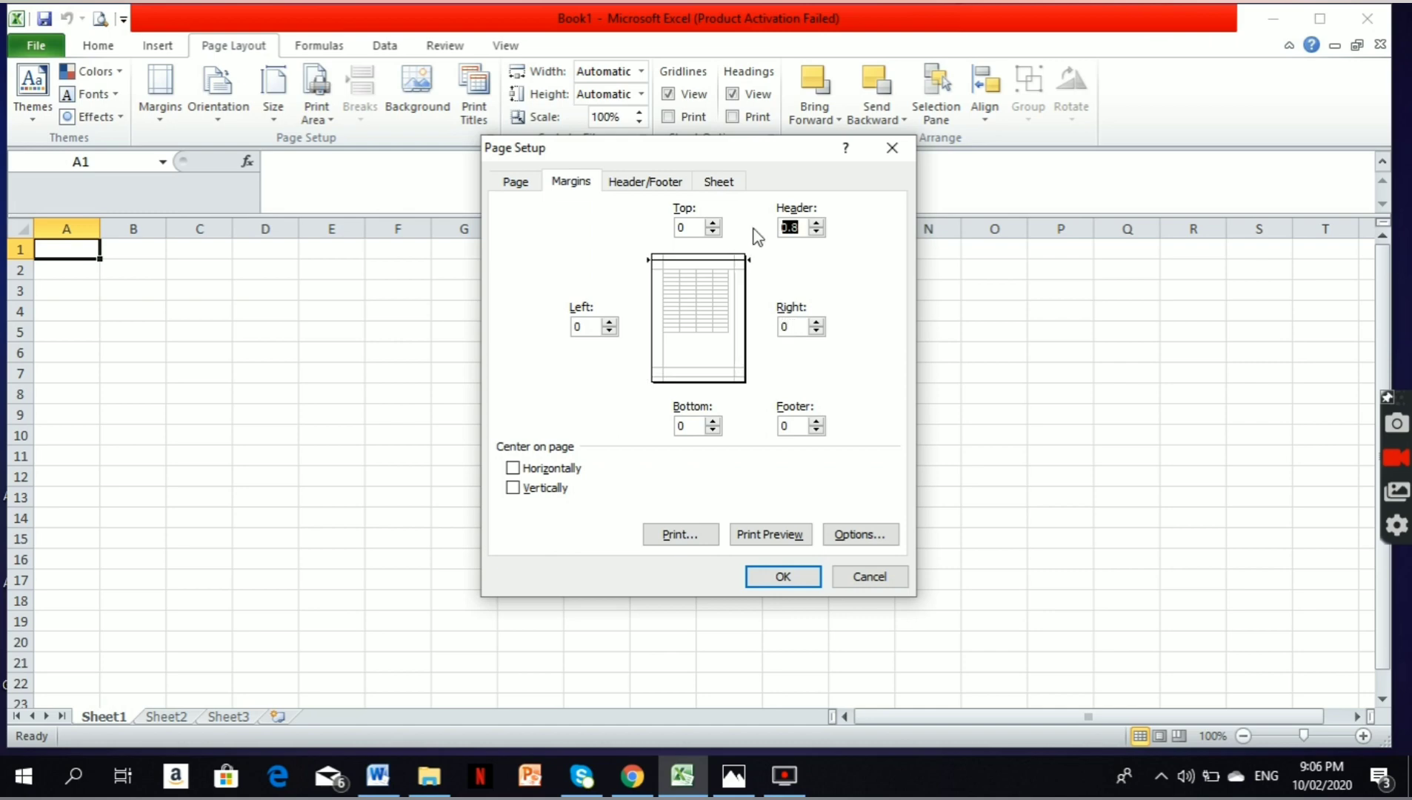
text(0)
click(783, 576)
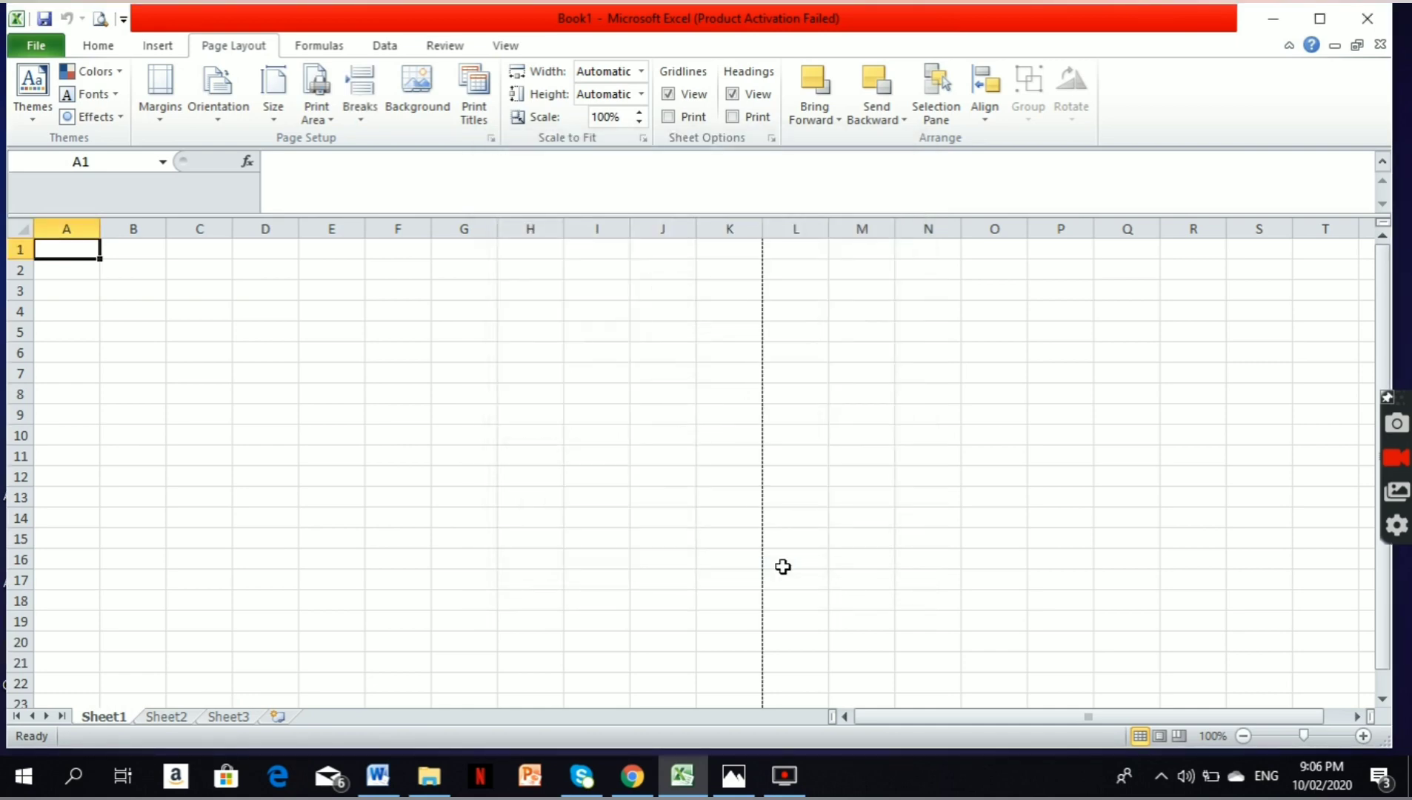
- Set the page orientation to Landscape and the paper size to A4
click(191, 122)
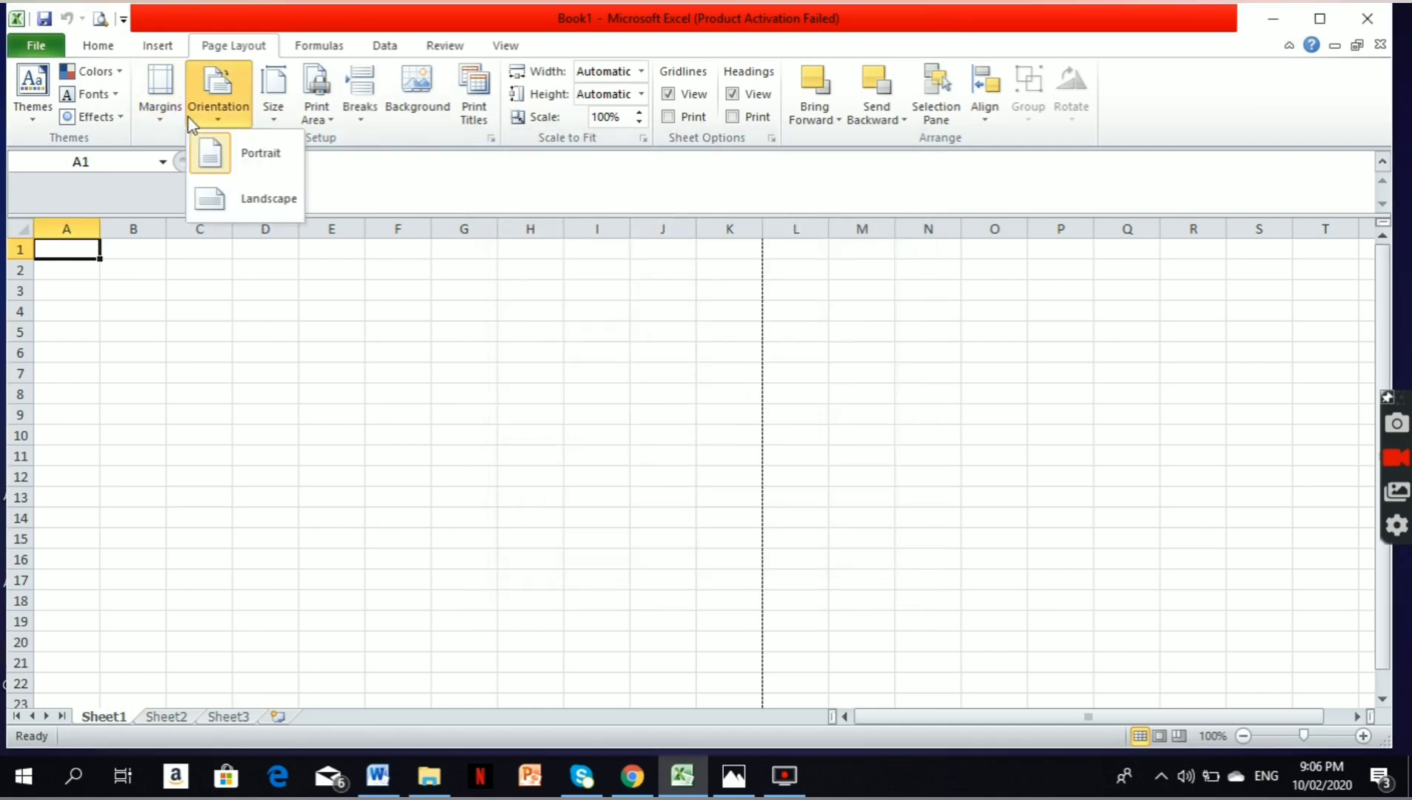
click(251, 212)
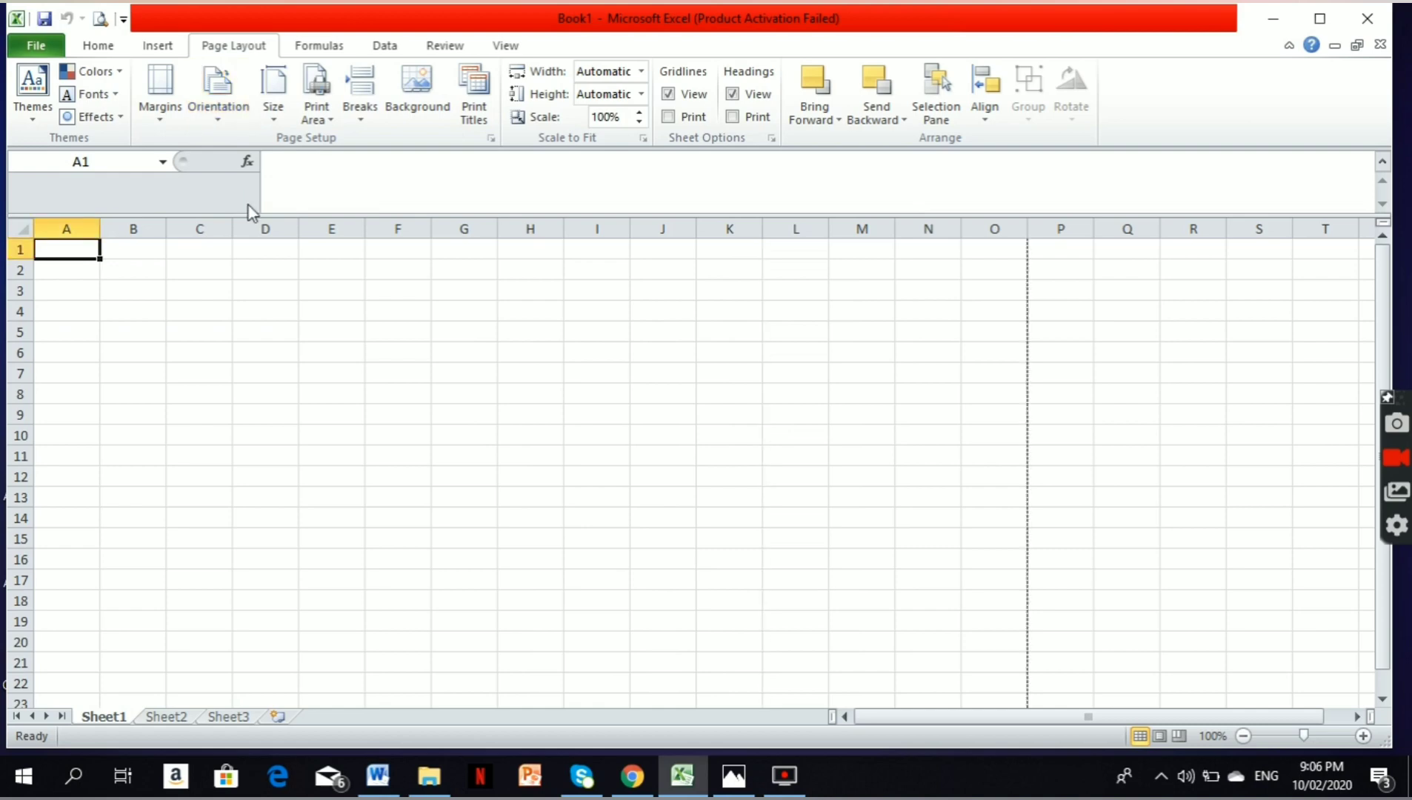
click(274, 119)
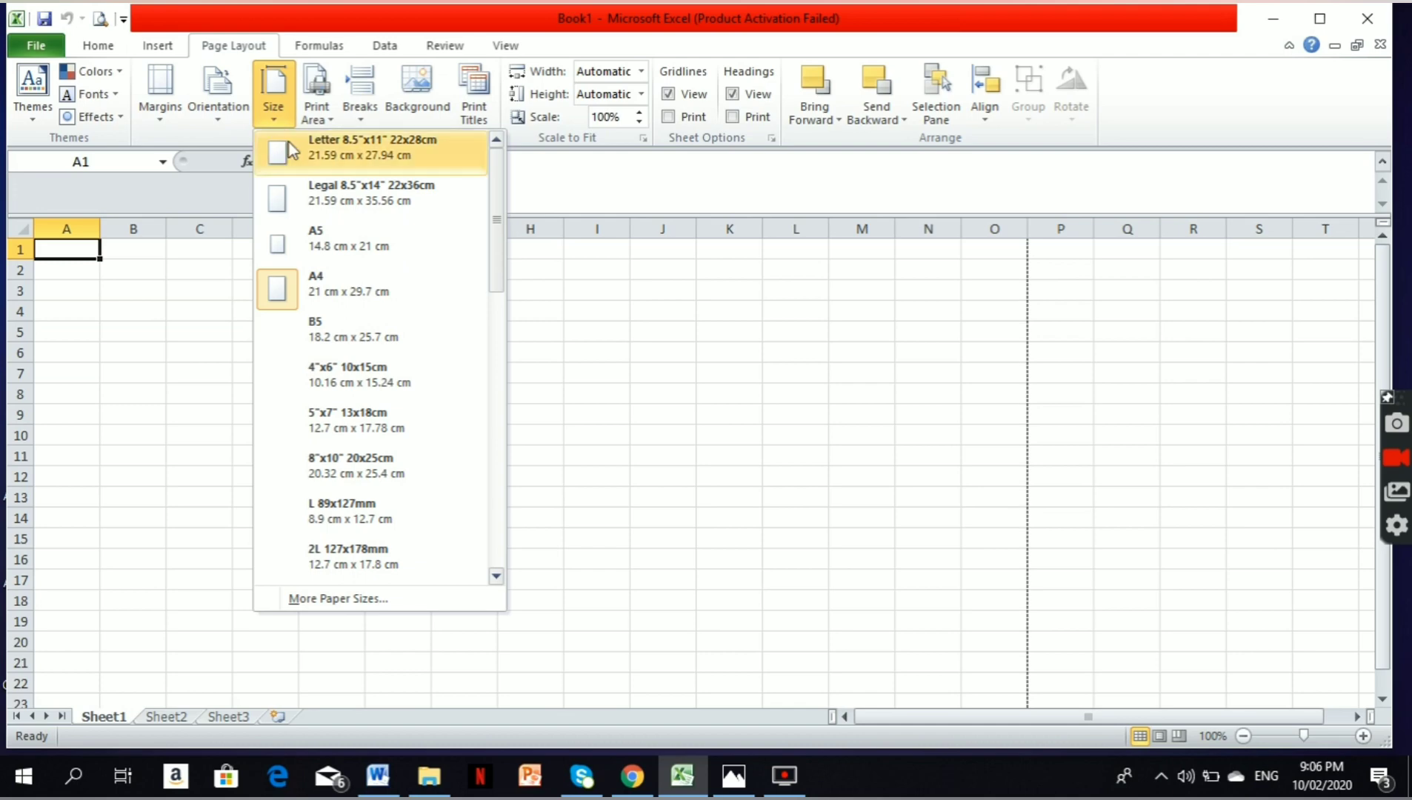
click(348, 293)
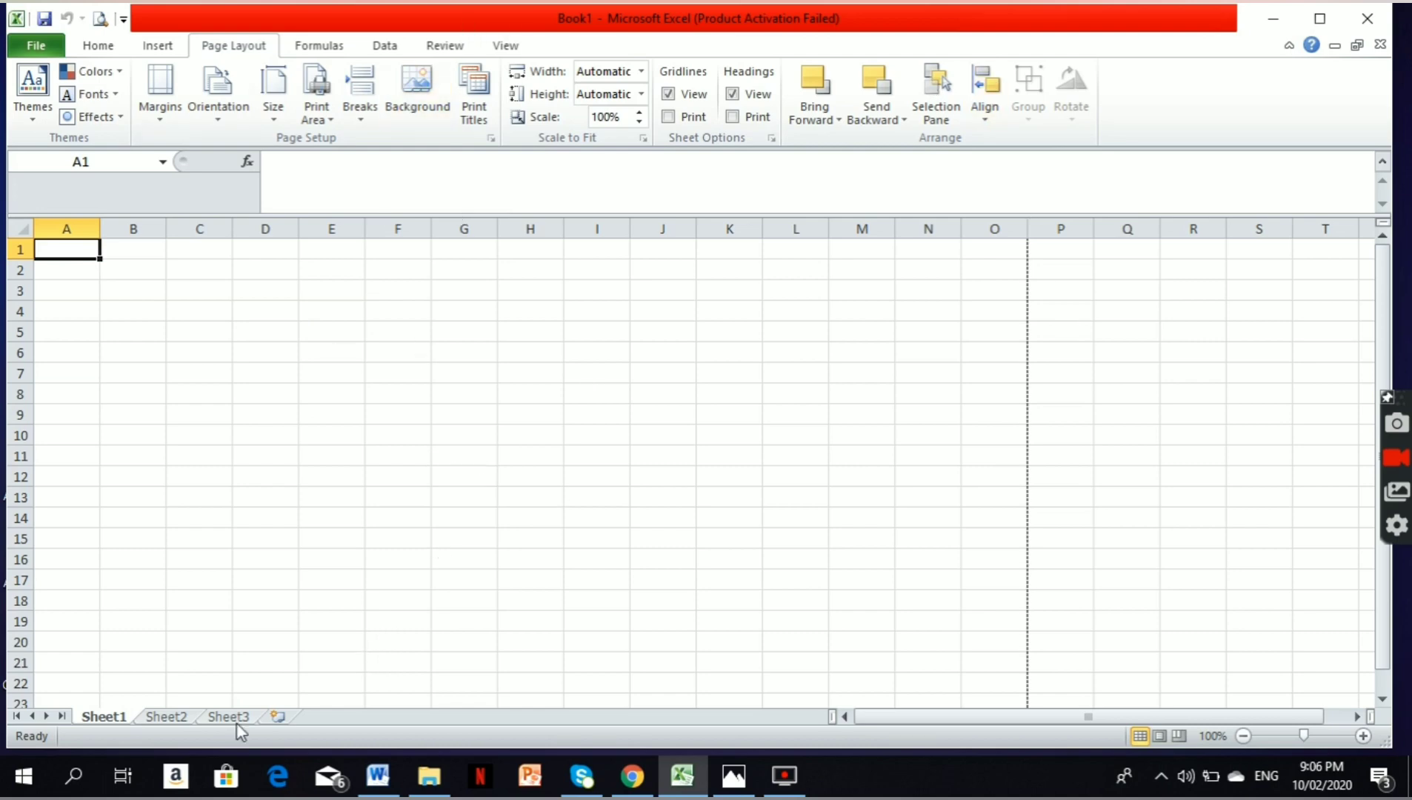
- Zoom out to 50% to view the page boundaries and select cell A4
click(1245, 735)
click(1245, 735)
click(1245, 734)
click(1245, 734)
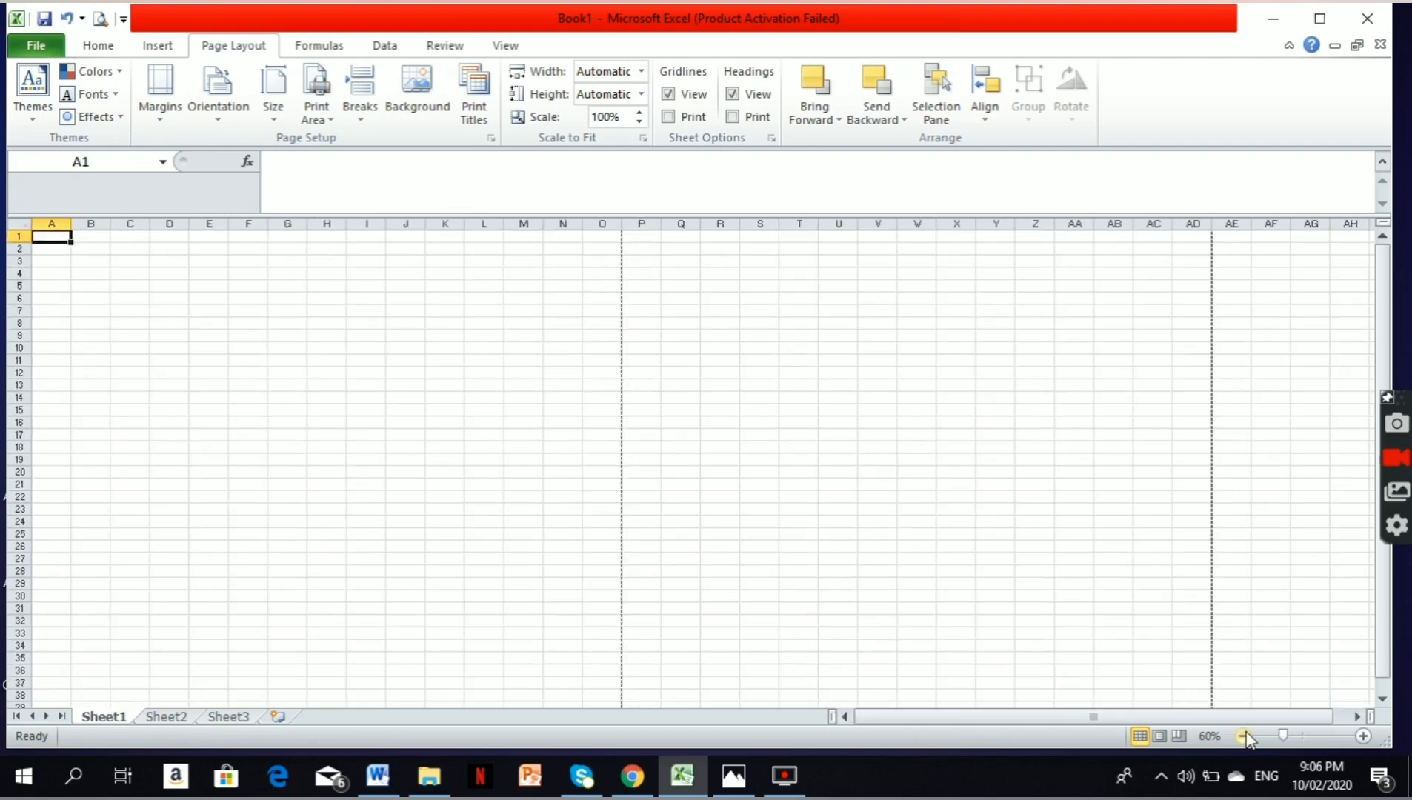
click(1245, 735)
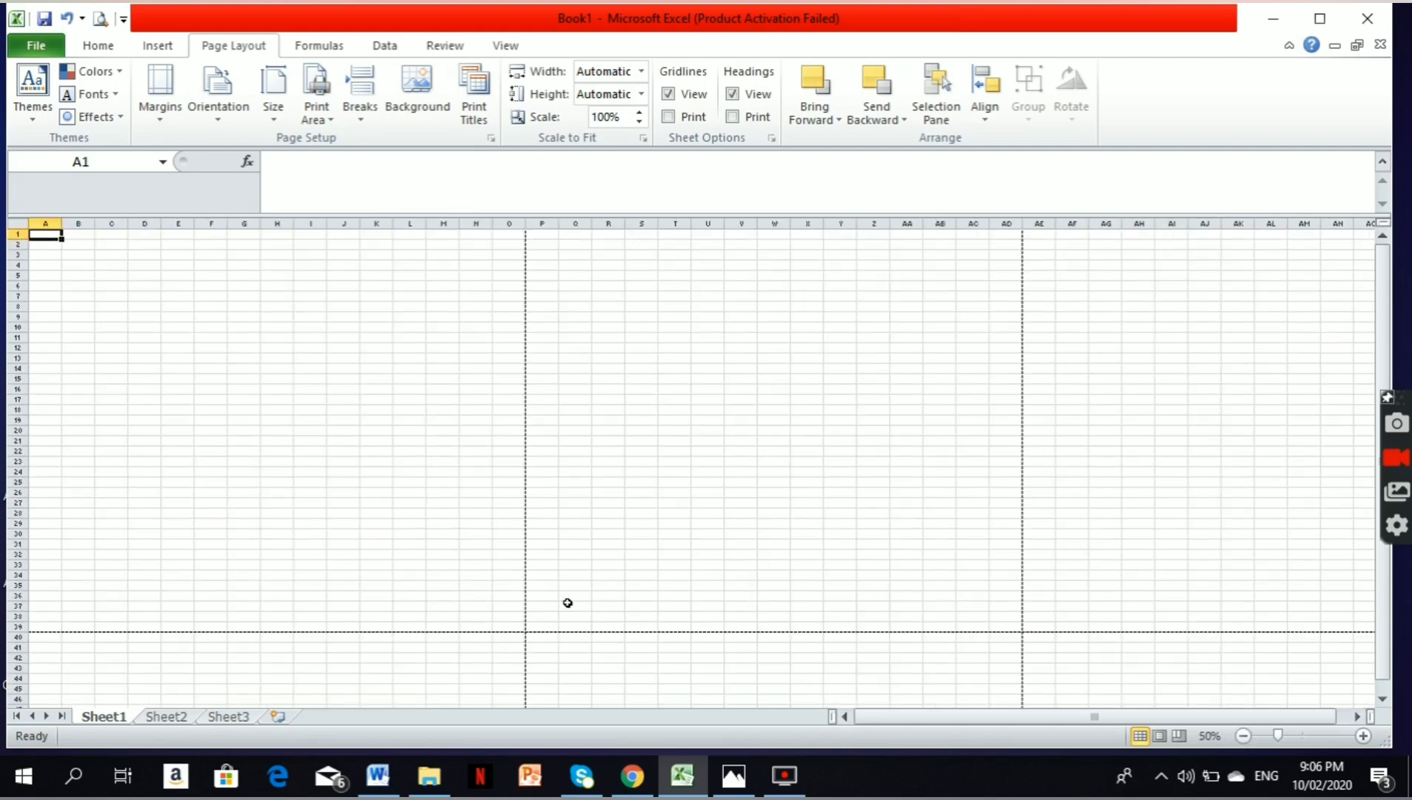
scroll(482, 483, down, 3)
scroll(482, 483, down, 2)
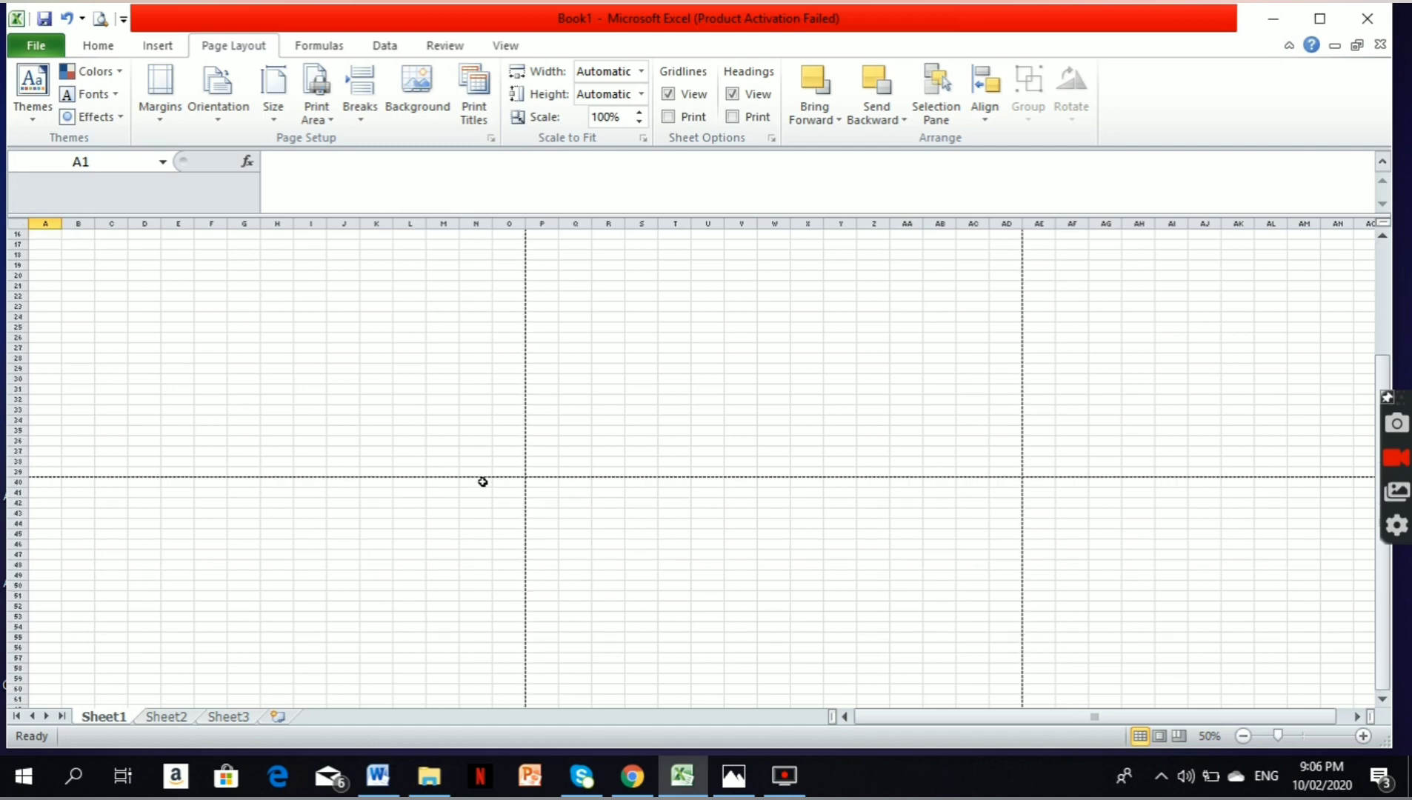
scroll(482, 483, up, 2)
scroll(482, 482, up, 2)
scroll(482, 483, down, 5)
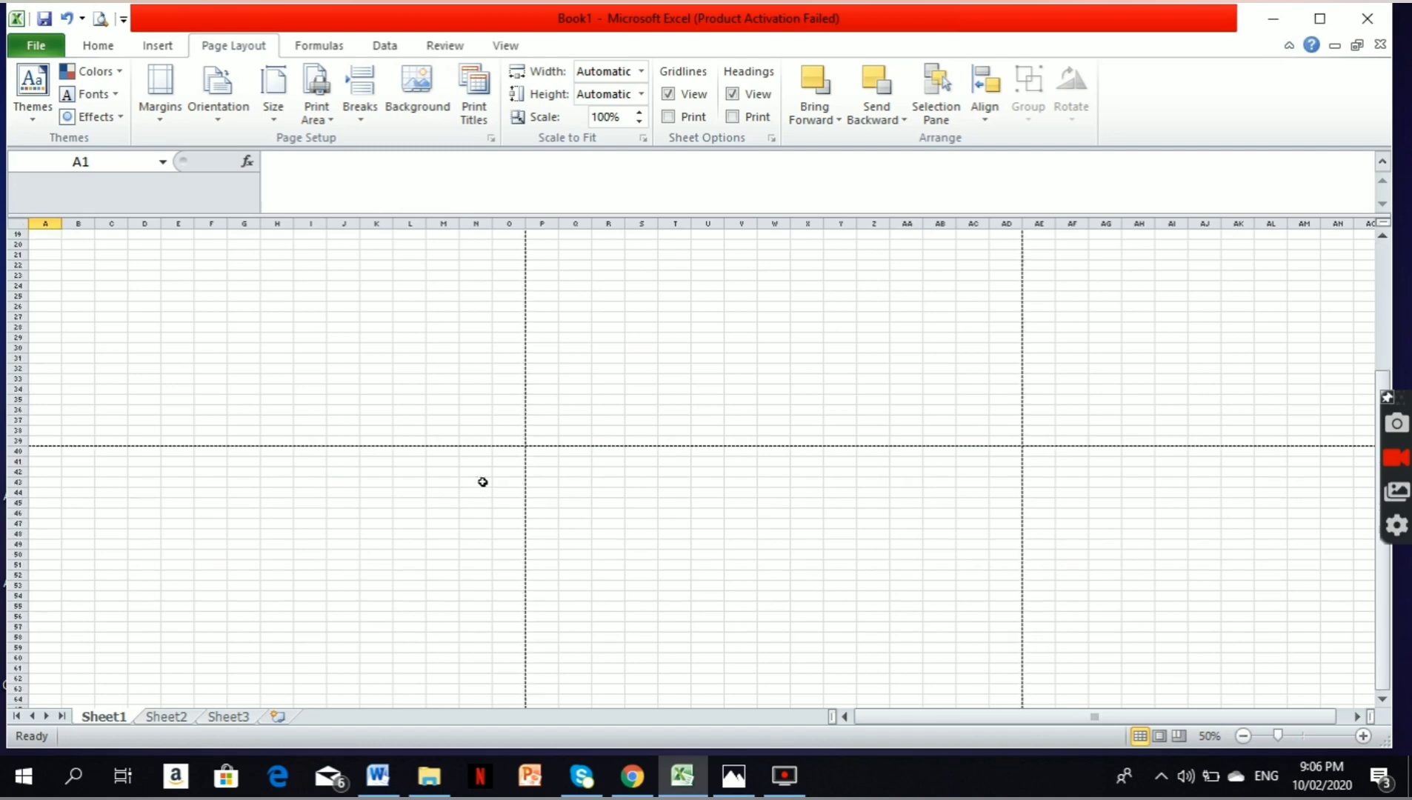
scroll(482, 483, down, 2)
scroll(482, 482, up, 1)
scroll(482, 482, up, 6)
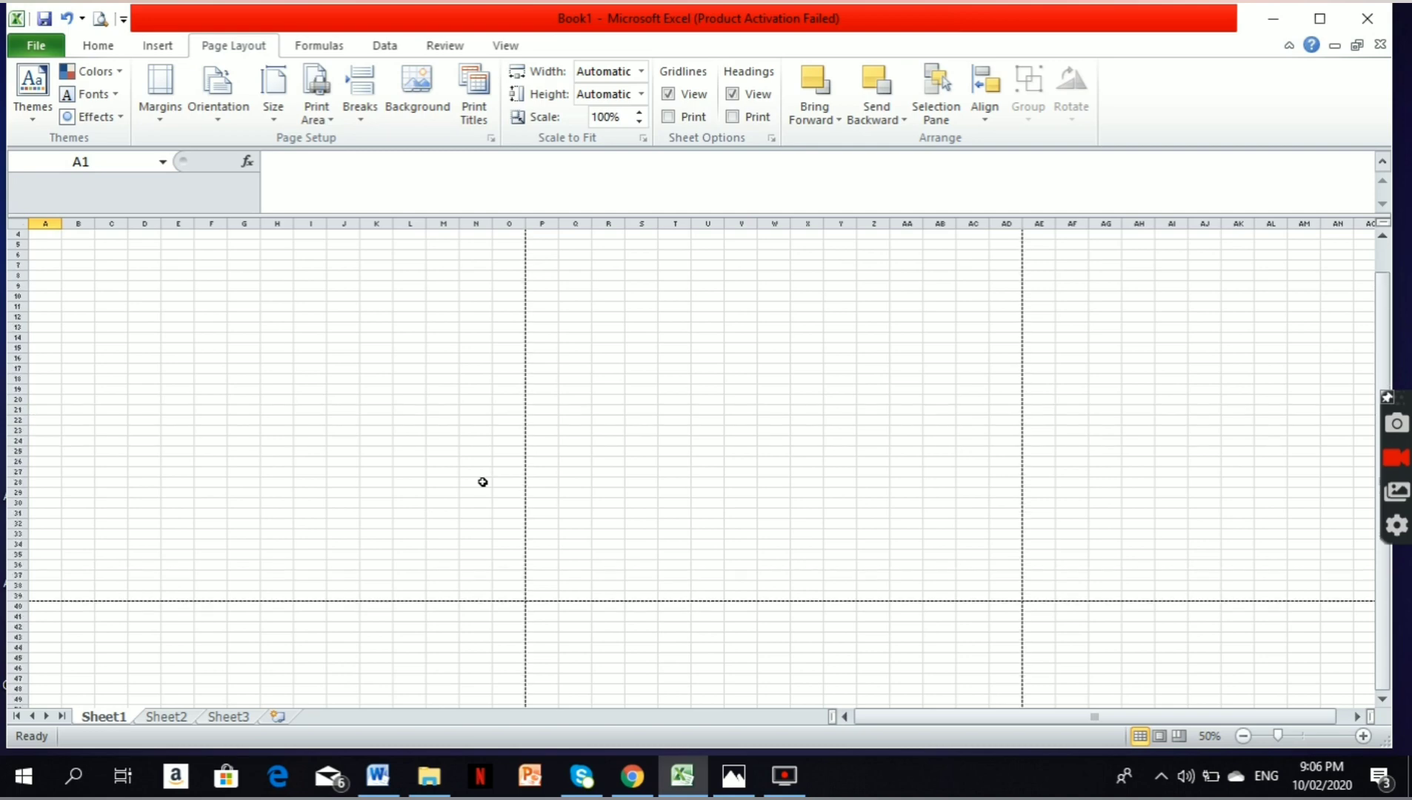
click(318, 338)
click(55, 235)
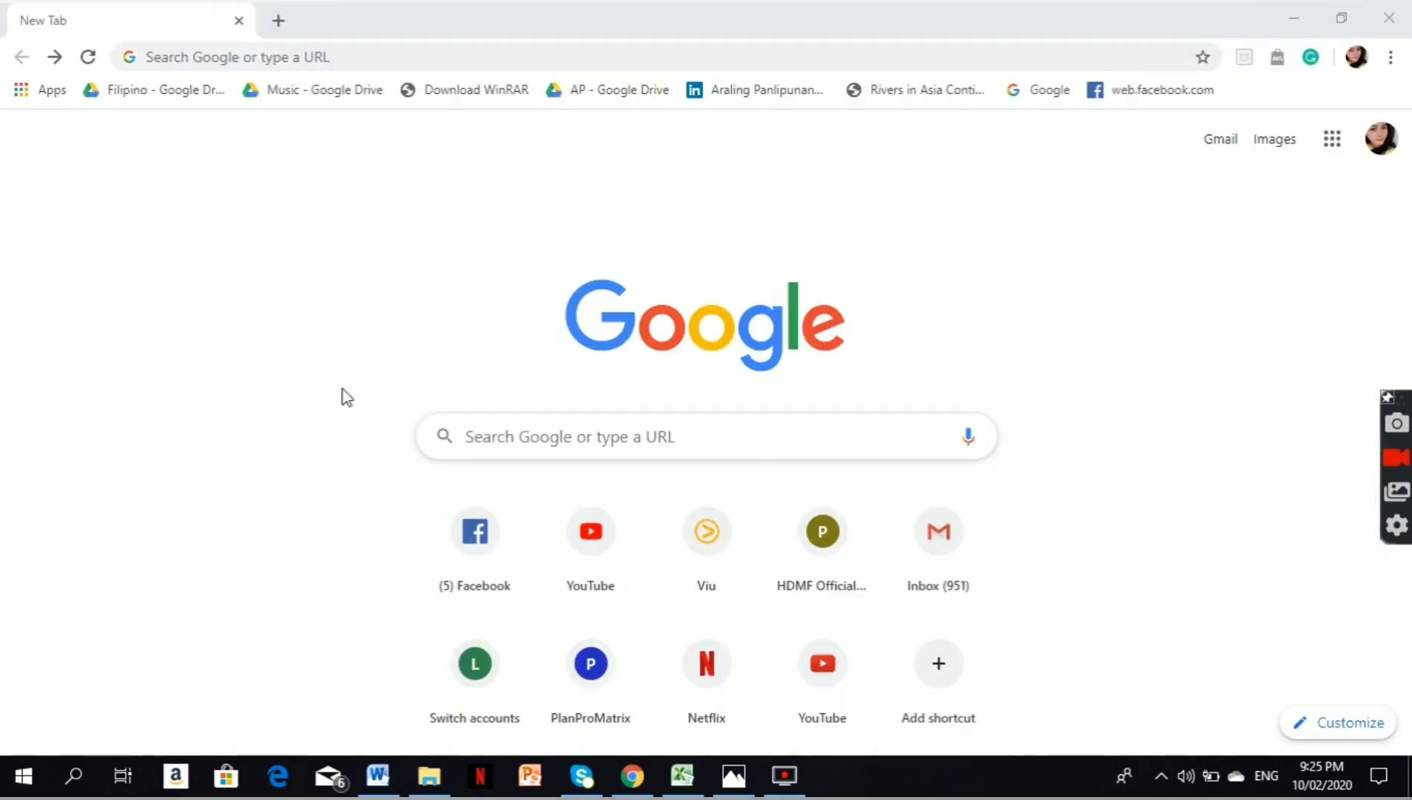
- Search Google Images for 'valentines background'
click(511, 452)
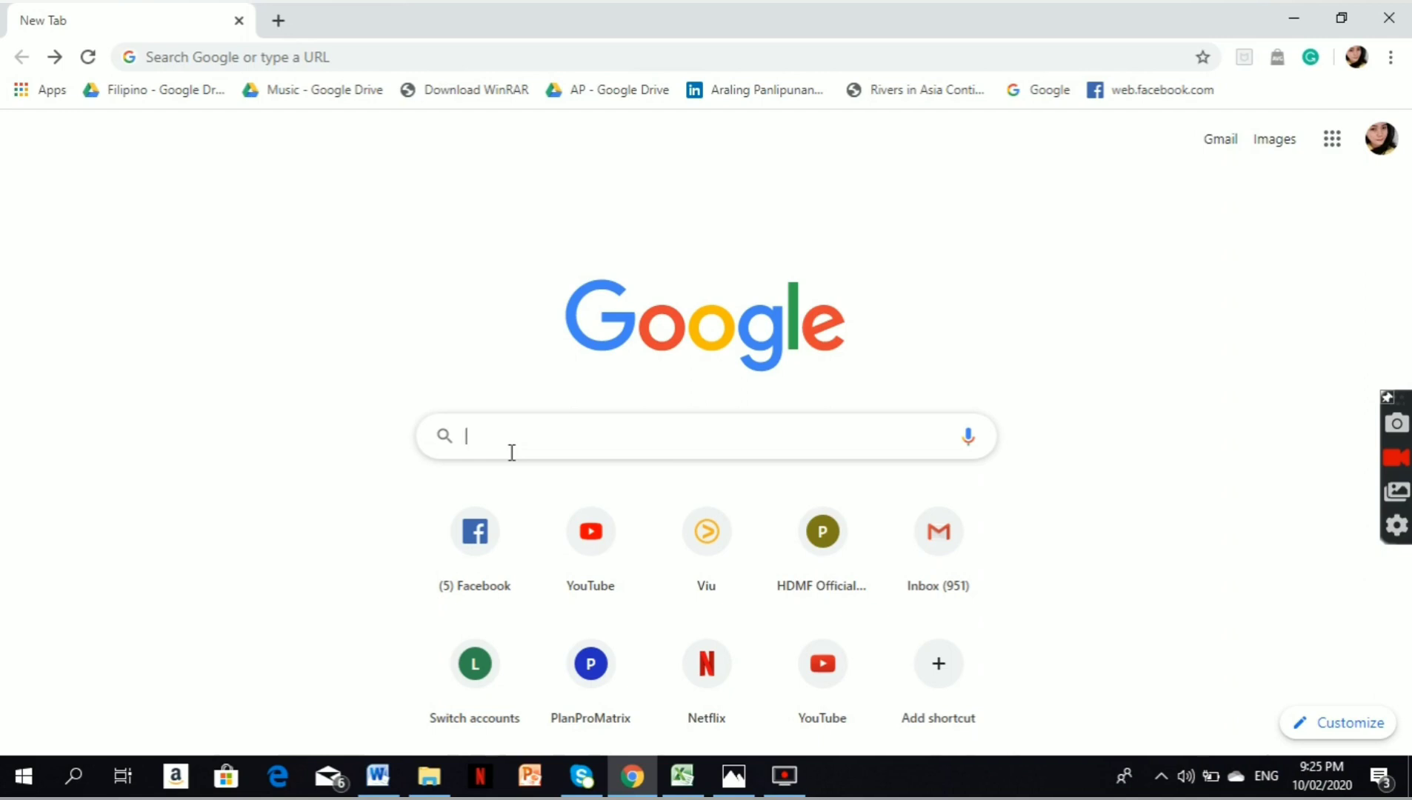
text(VALENTI)
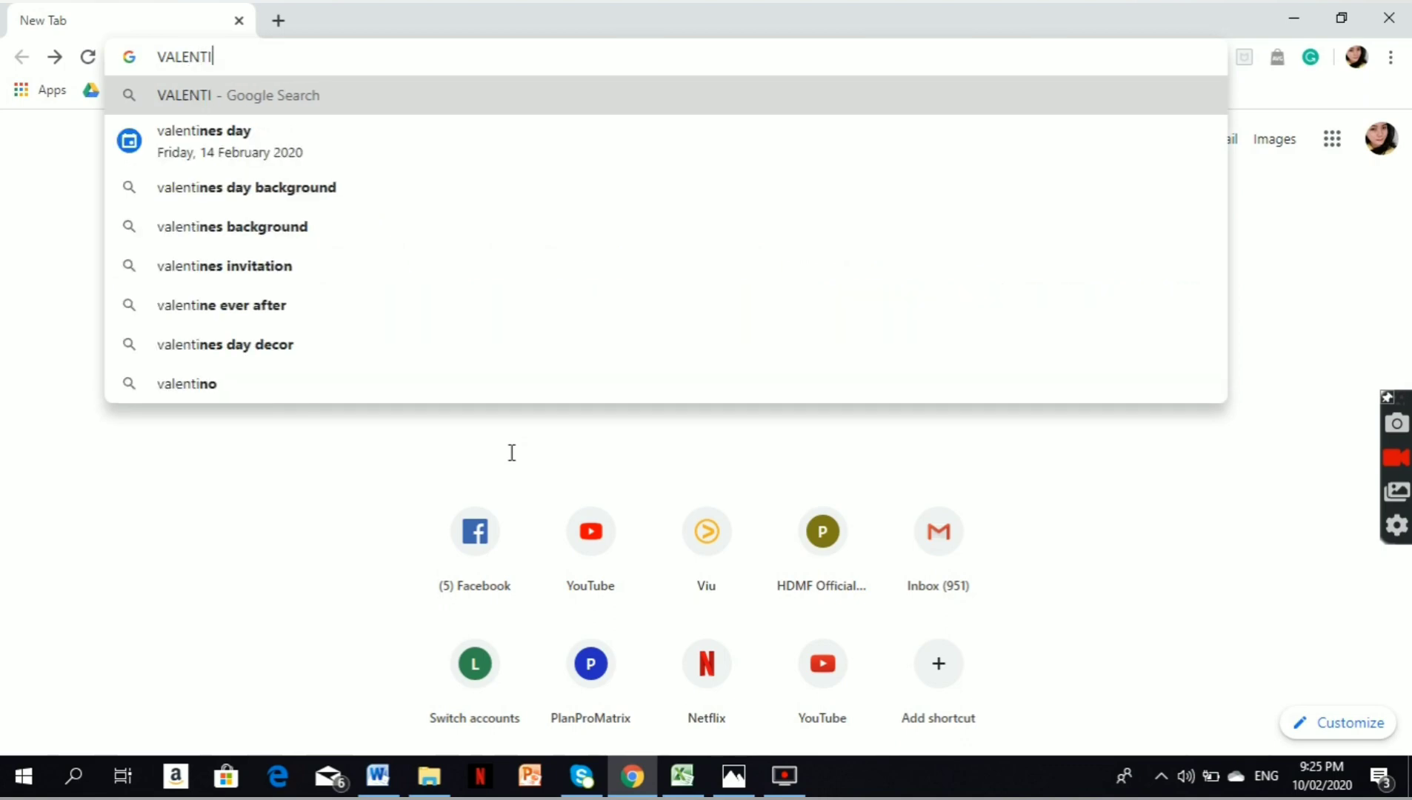
text(NES)
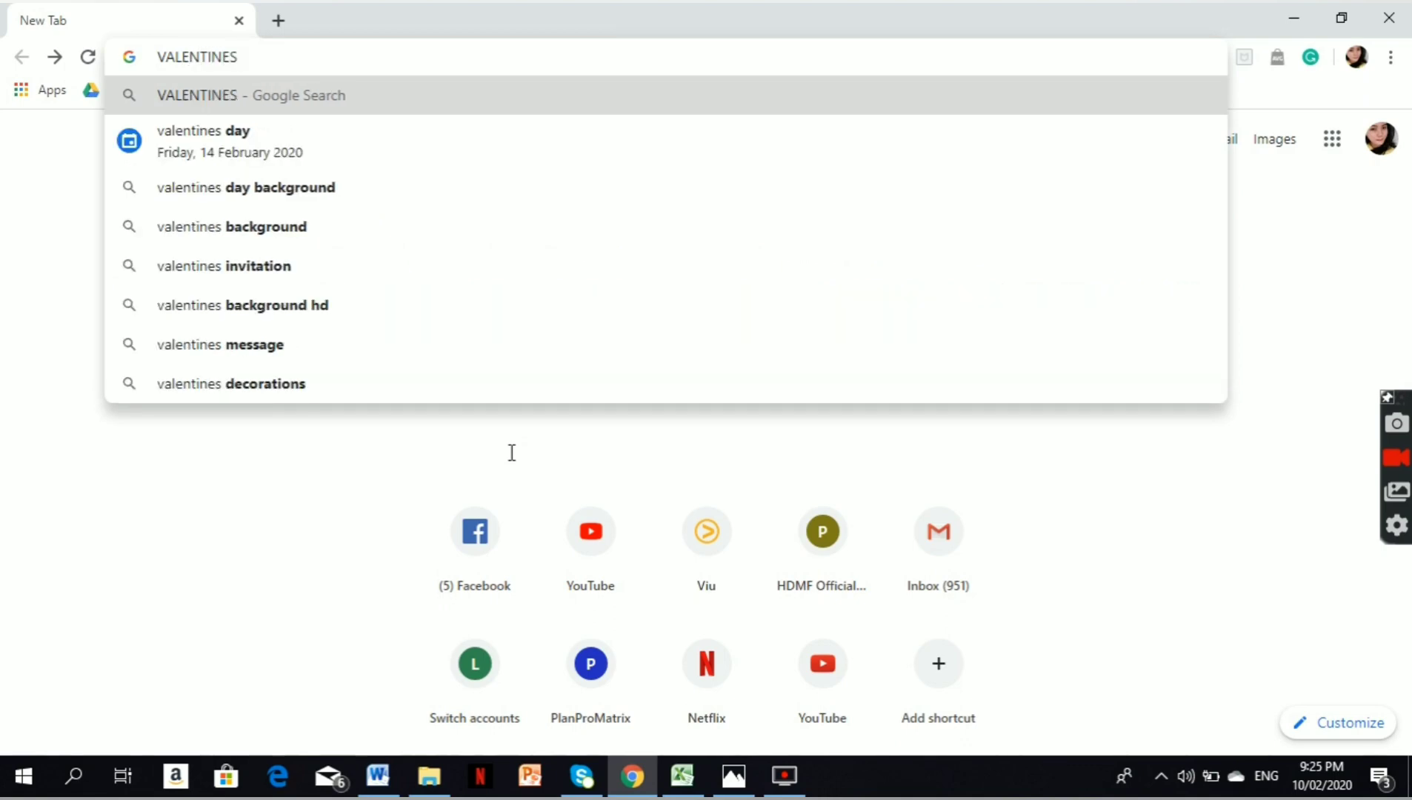
click(397, 211)
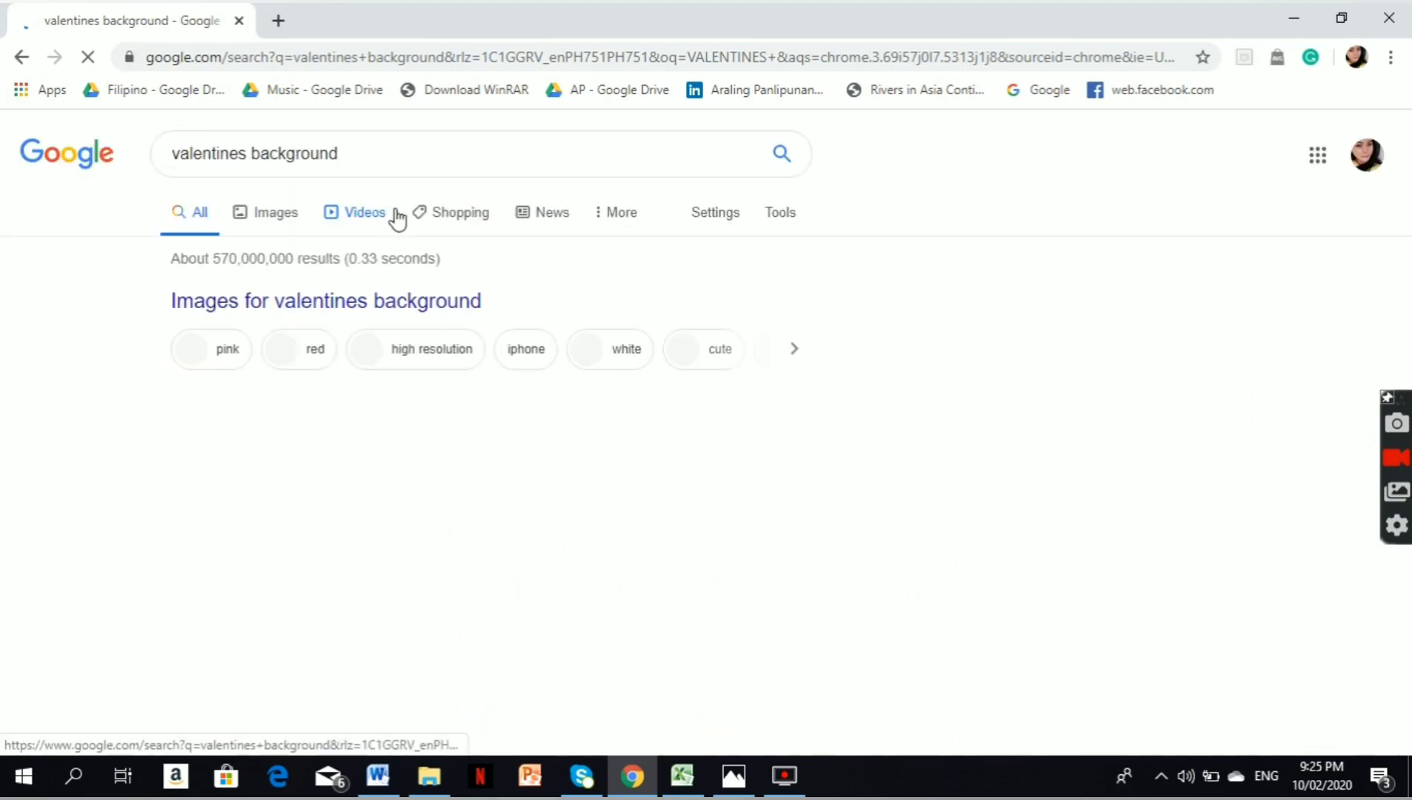
click(280, 215)
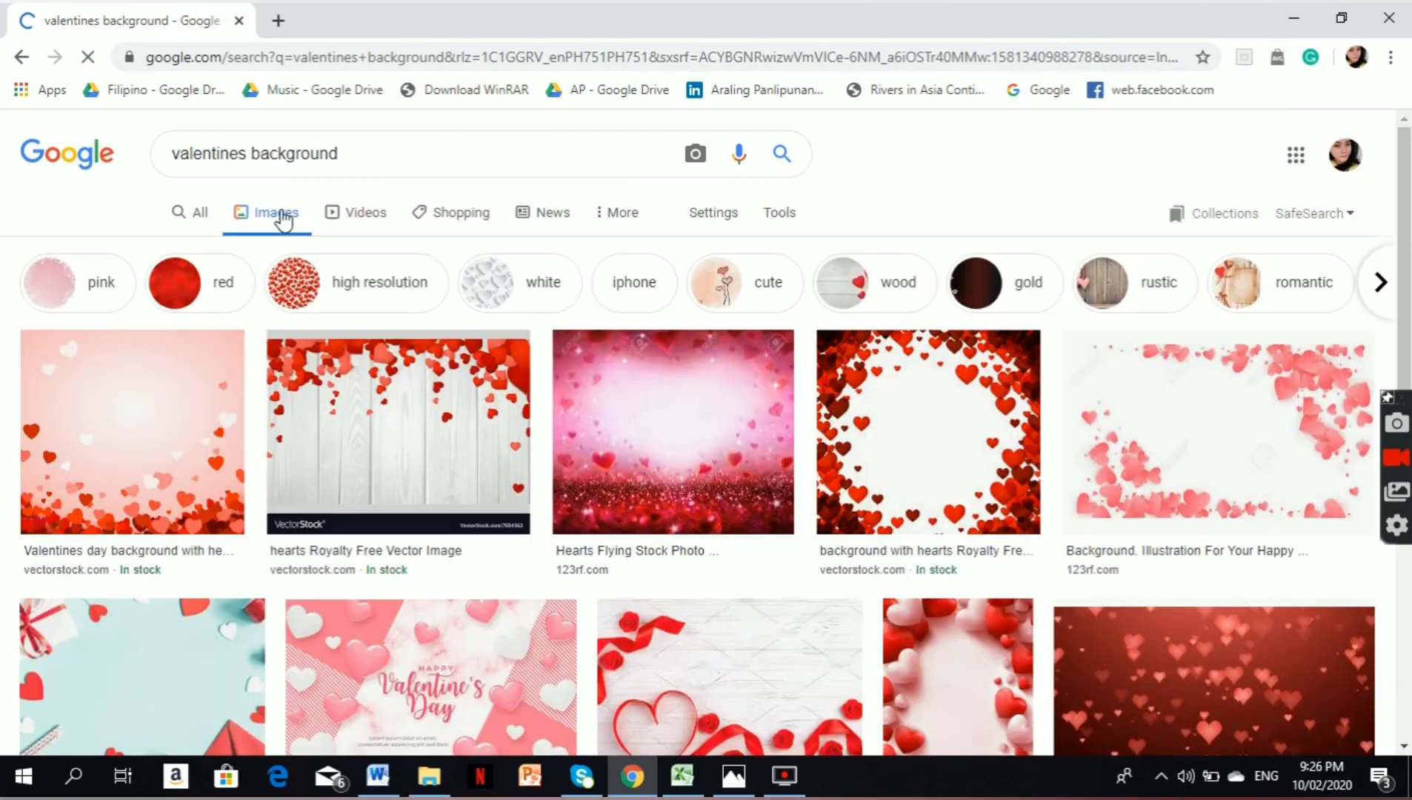
mouse_move(673, 431)
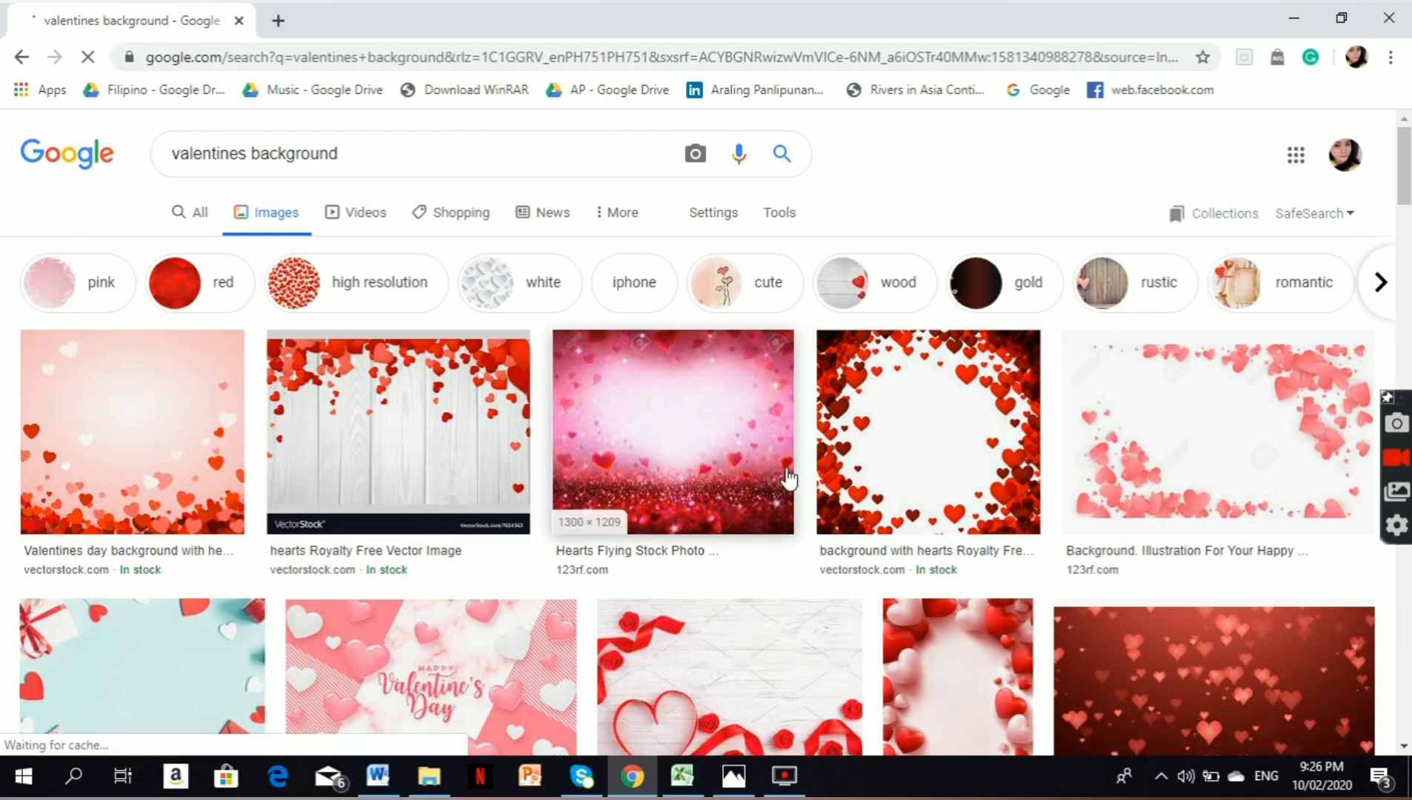
- Preview the VectorStock hearts-on-wood image and copy it
scroll(835, 536, down, 5)
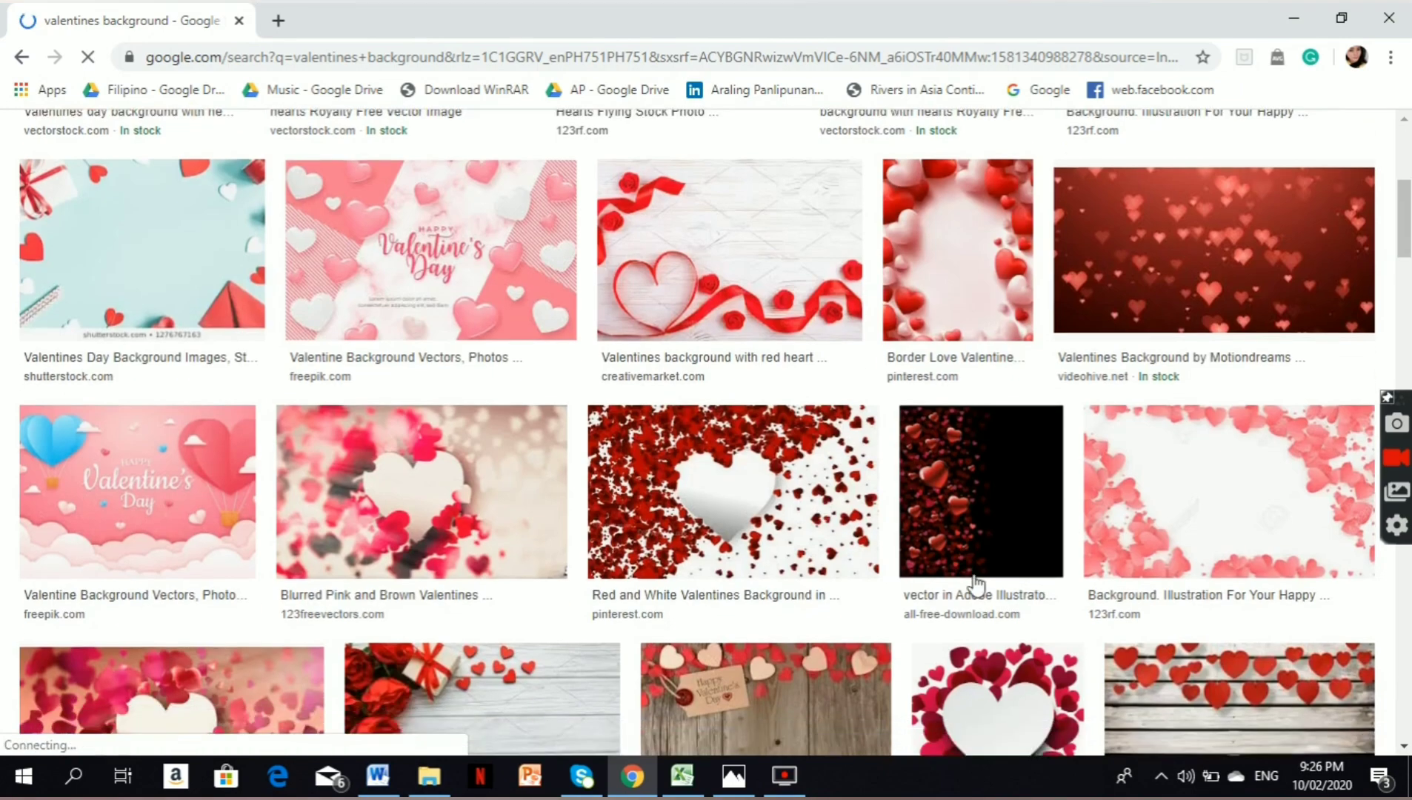
scroll(976, 585, down, 5)
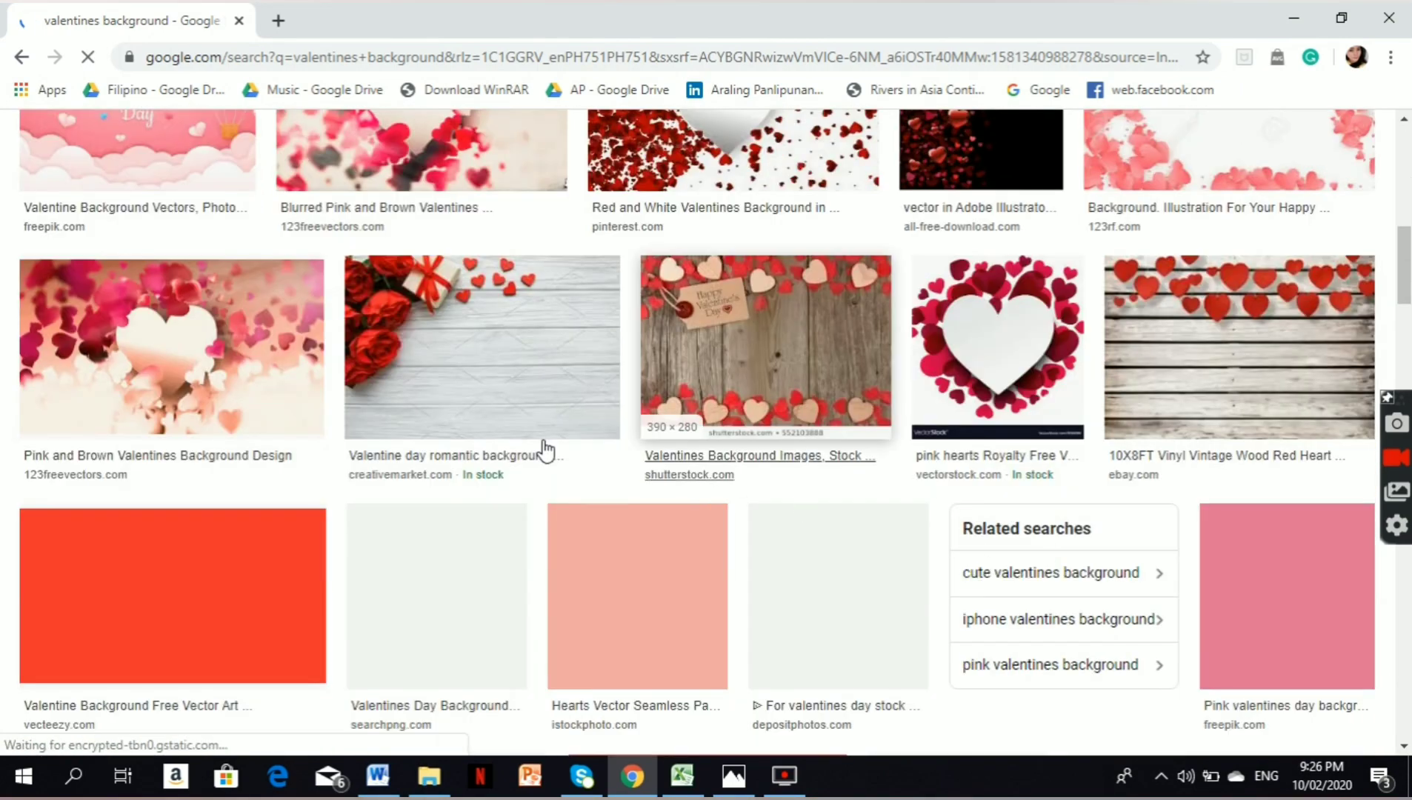
scroll(544, 448, up, 5)
scroll(467, 437, up, 5)
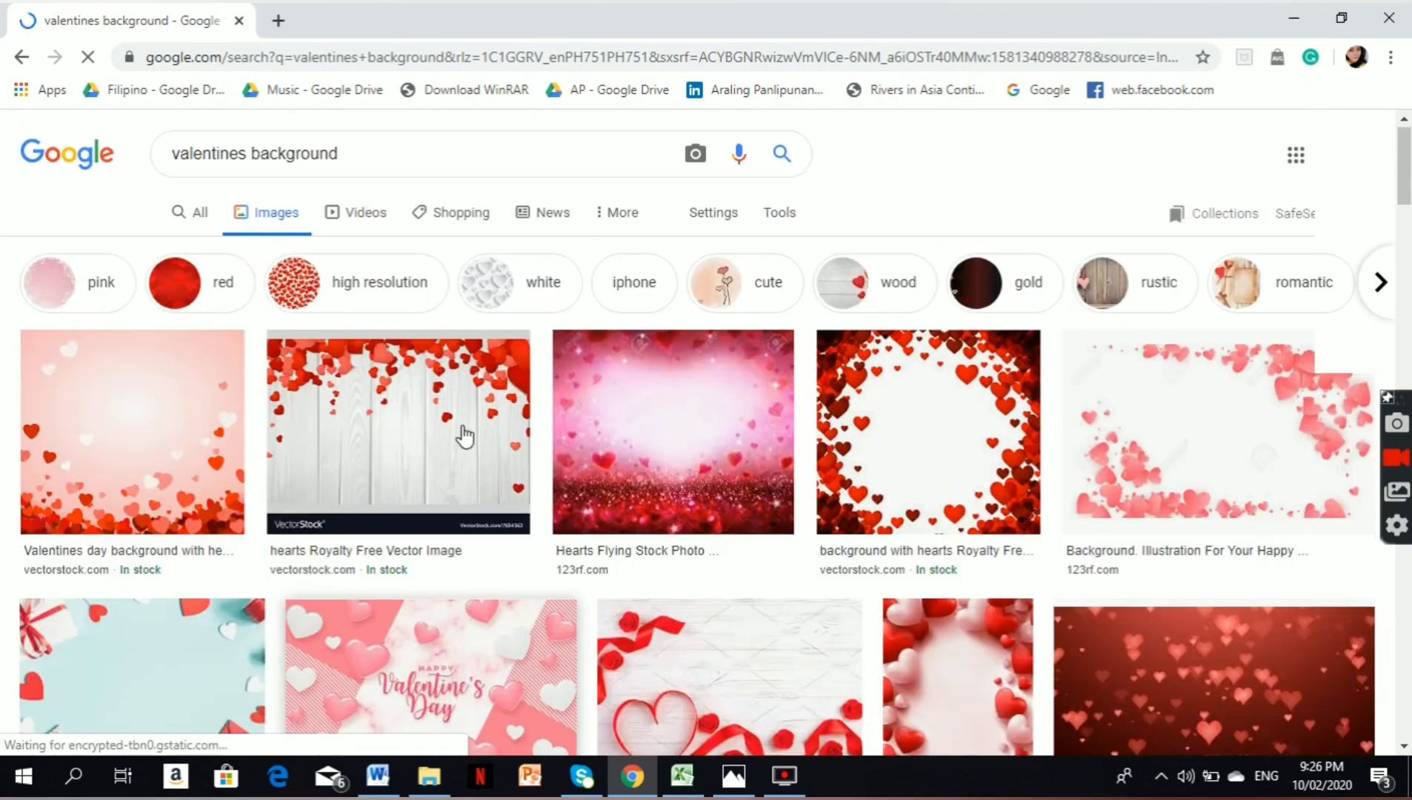
click(416, 441)
scroll(1109, 466, down, 3)
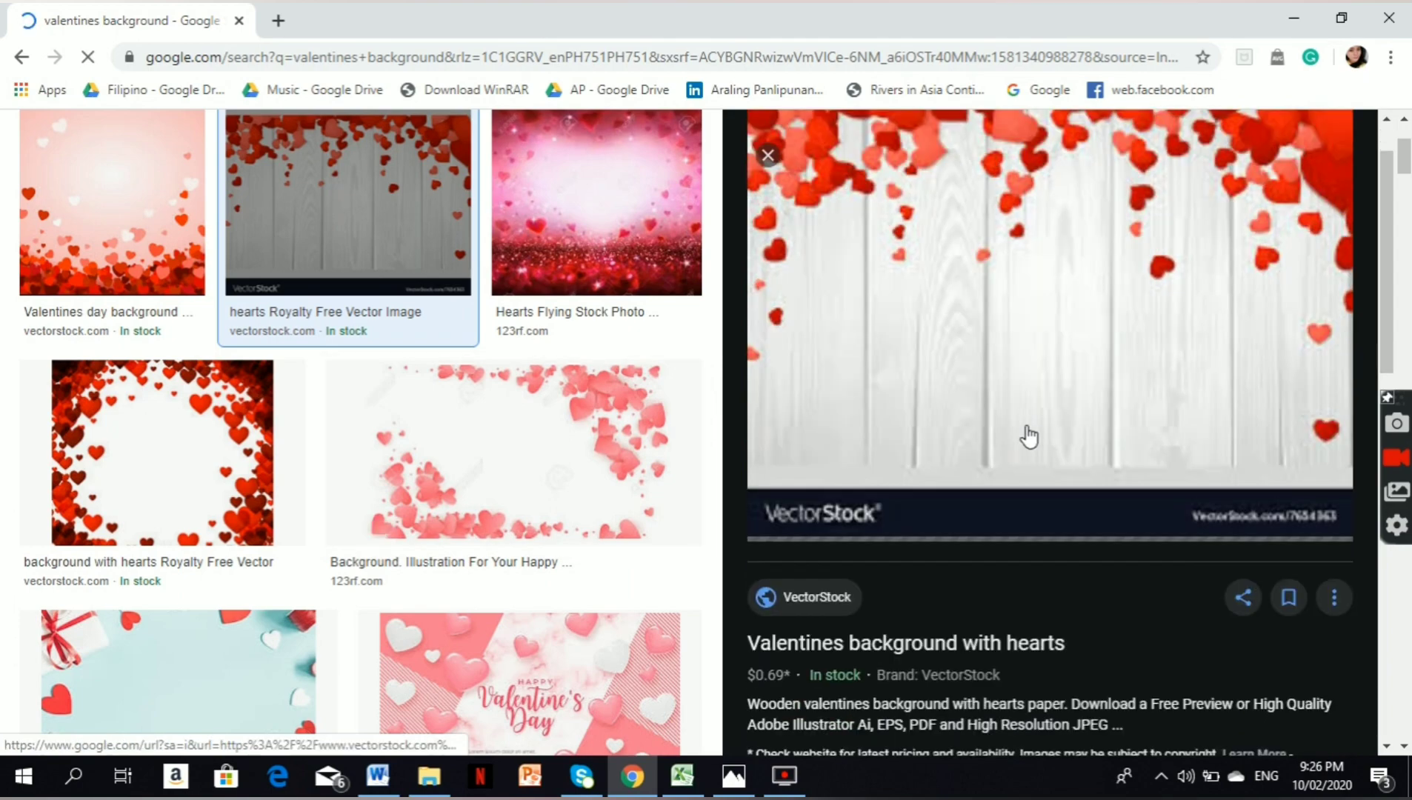
scroll(1045, 467, down, 2)
scroll(1037, 474, up, 3)
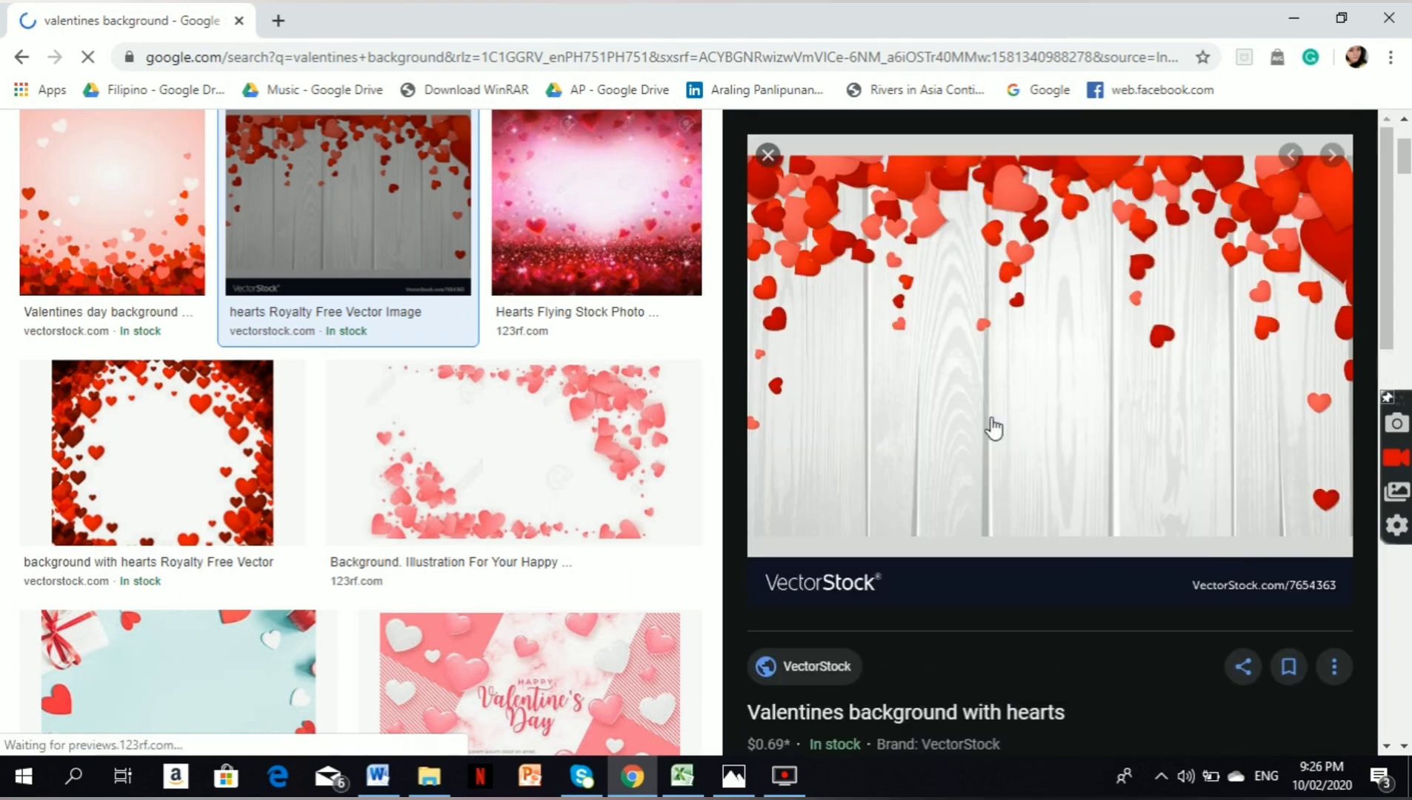
right_click(1084, 353)
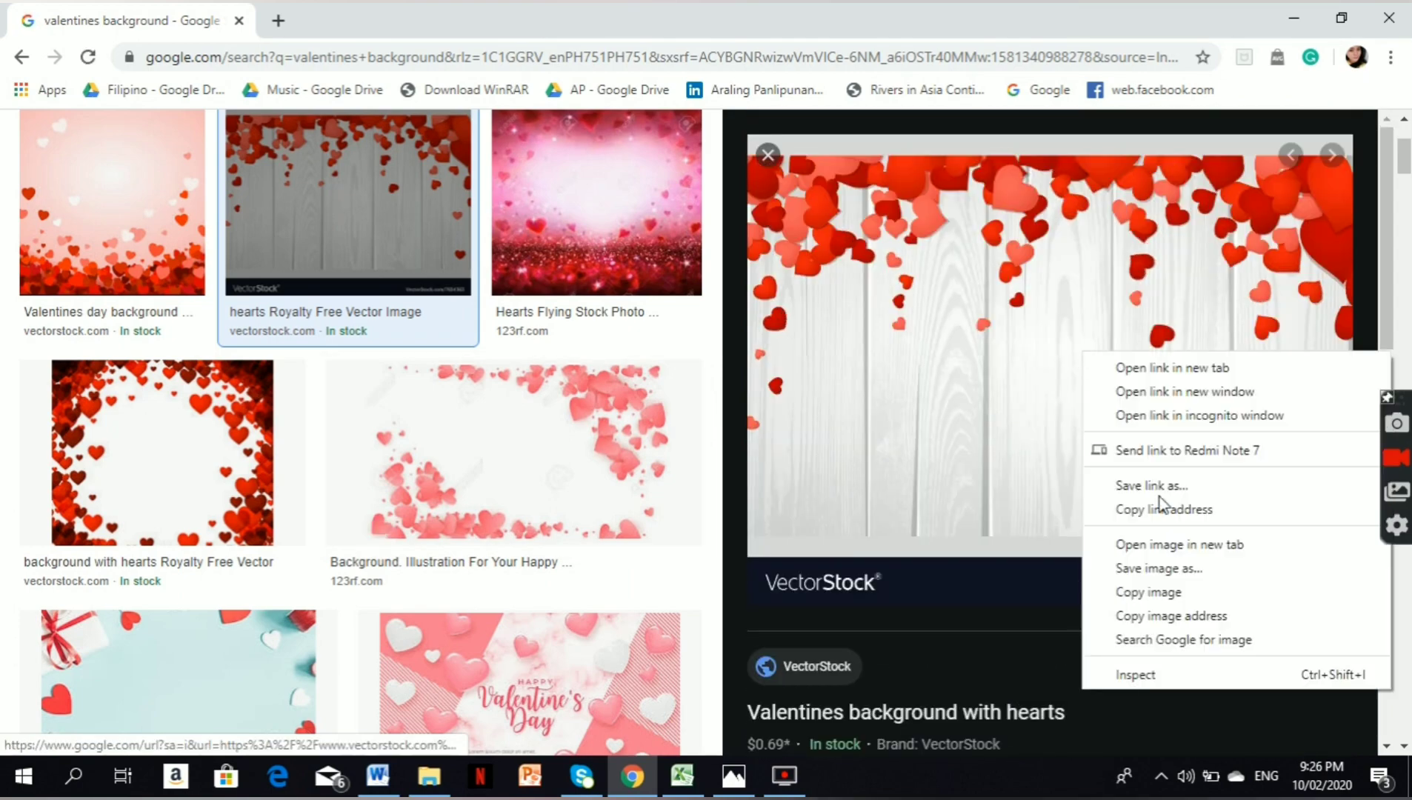
click(1175, 595)
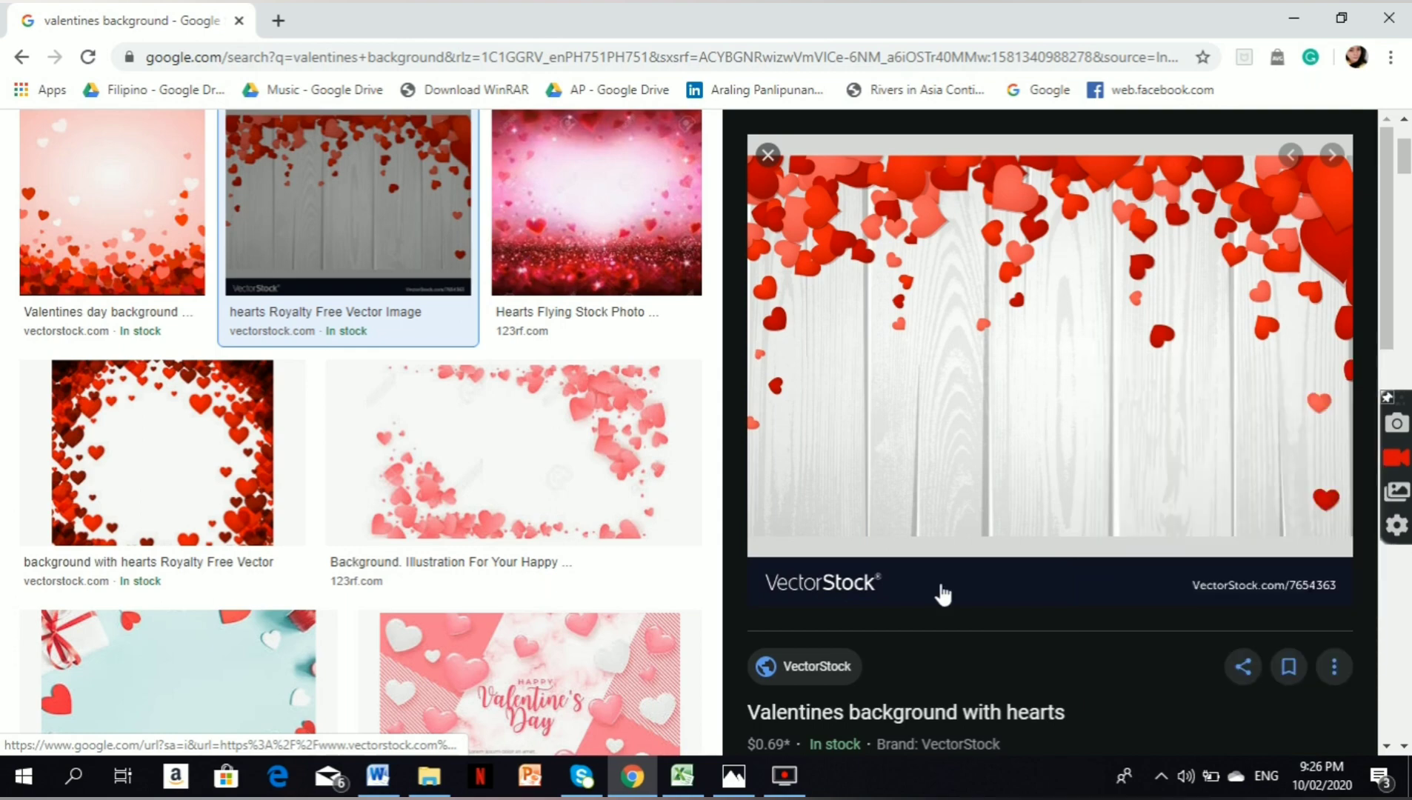
- Paste the hearts image into the Excel sheet and crop off its VectorStock footer
click(697, 787)
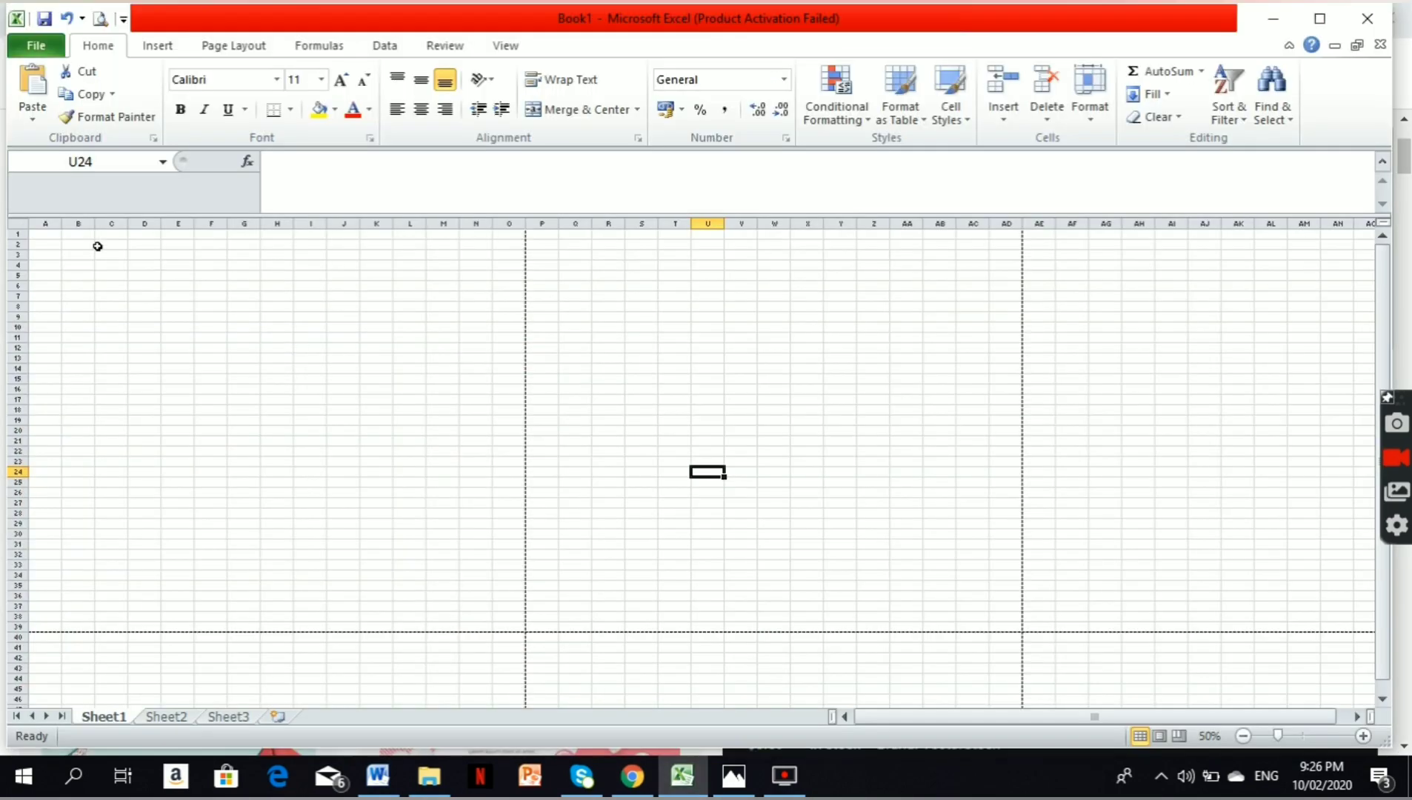
click(55, 238)
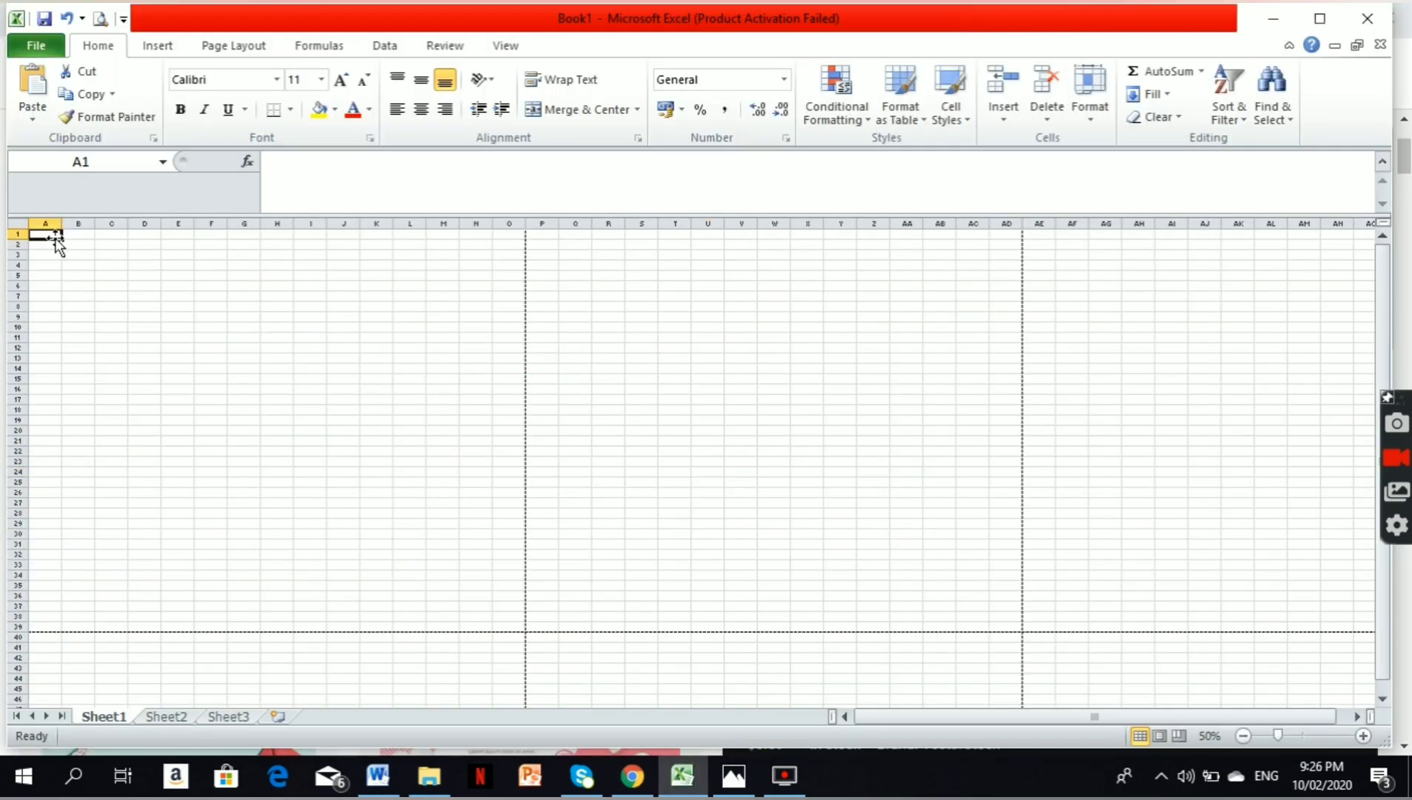
right_click(55, 239)
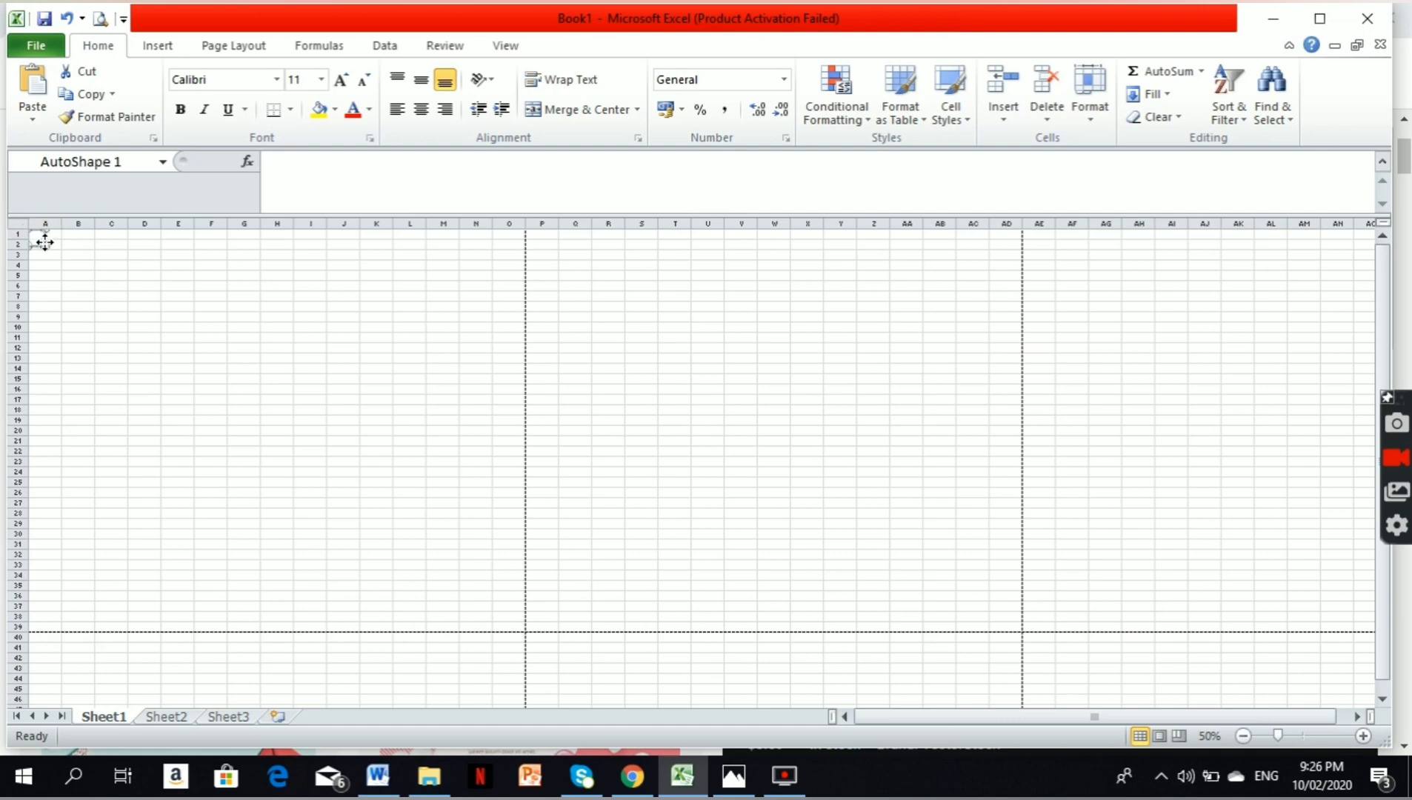
right_click(185, 254)
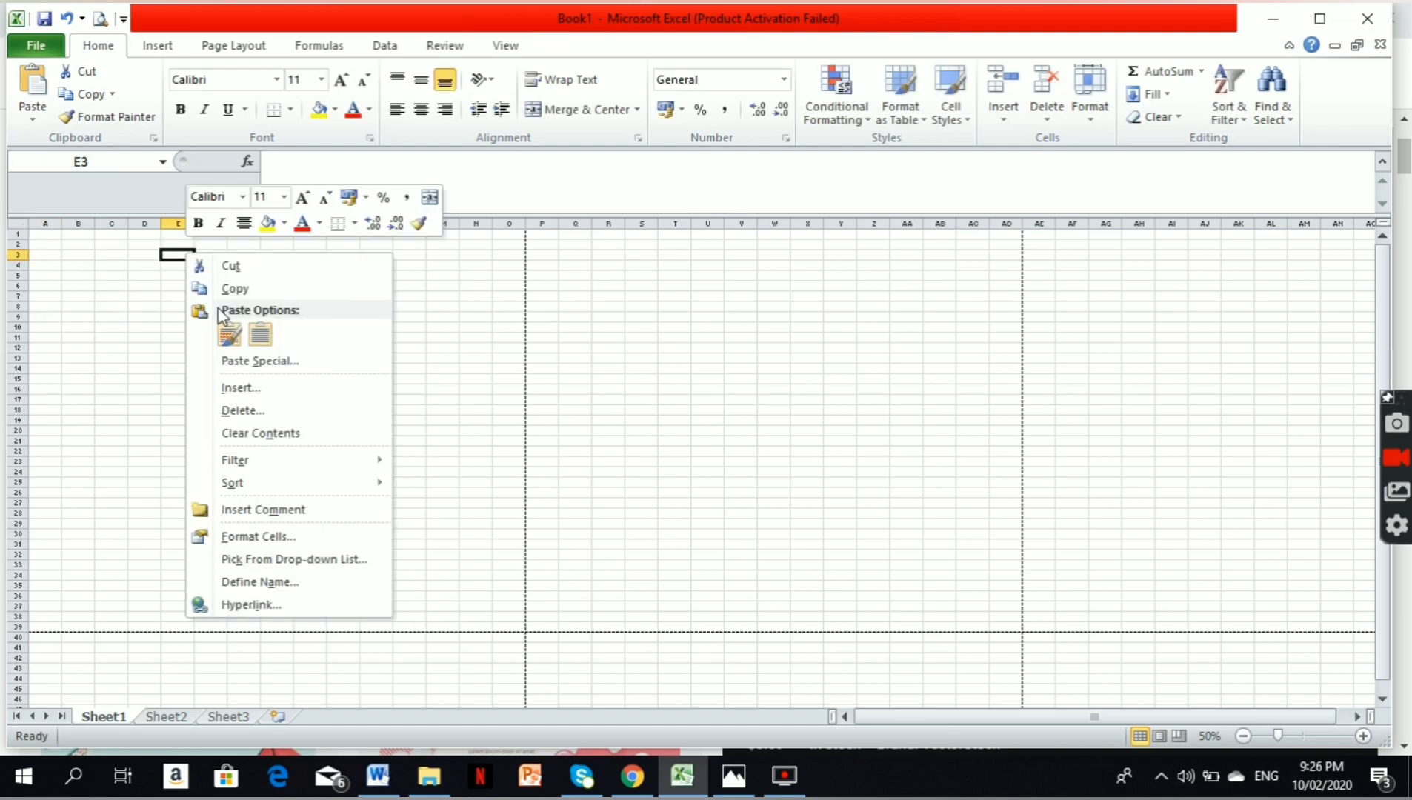
click(224, 330)
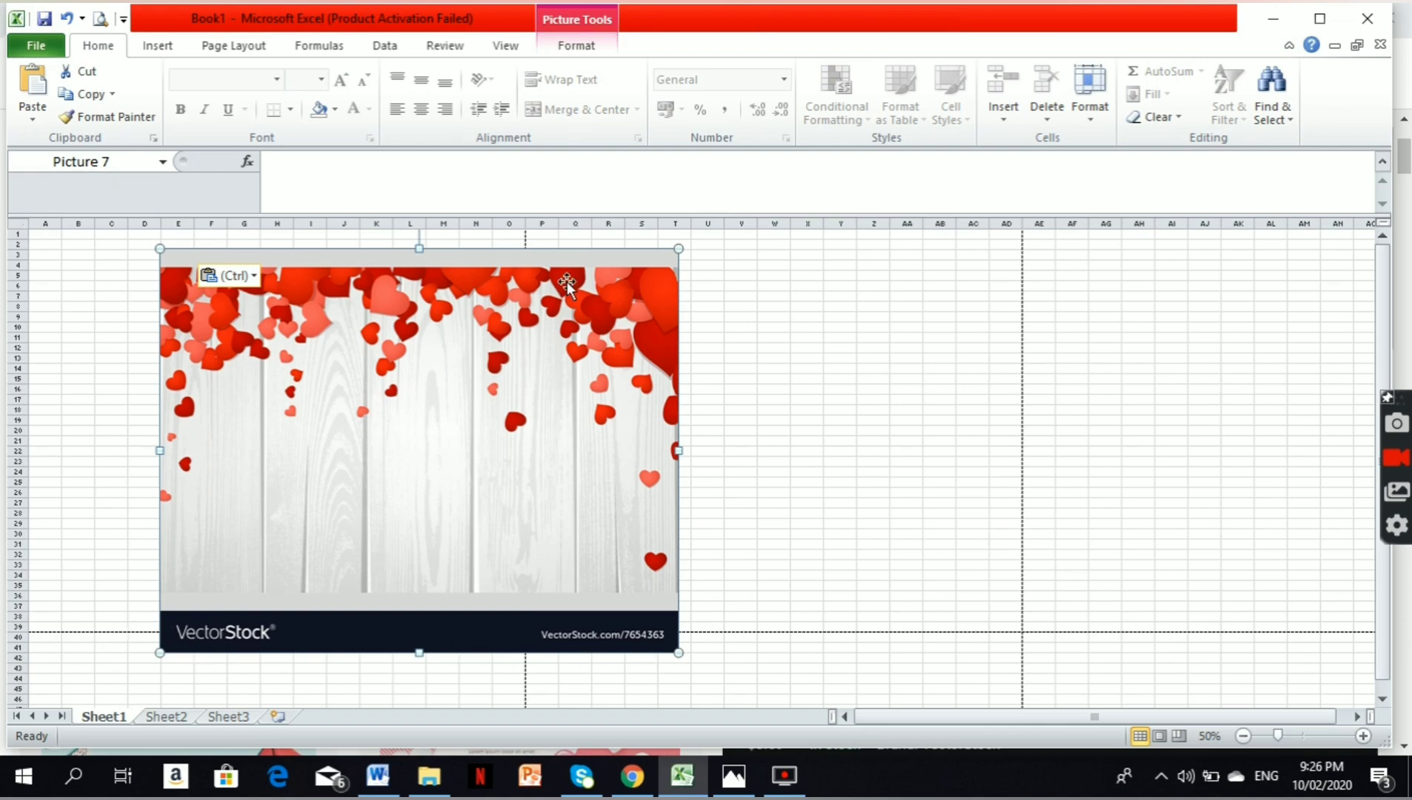
click(595, 48)
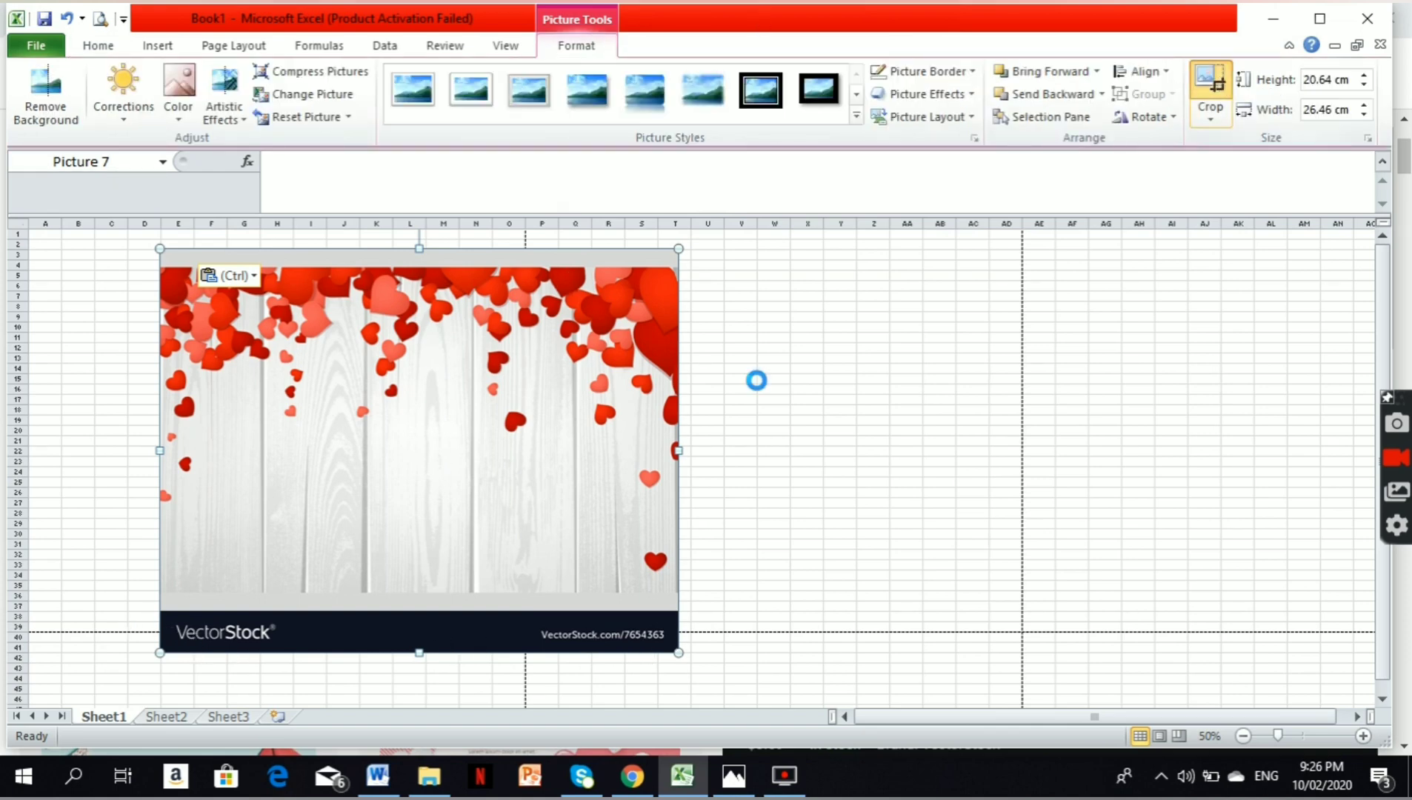
drag(419, 653, 428, 609)
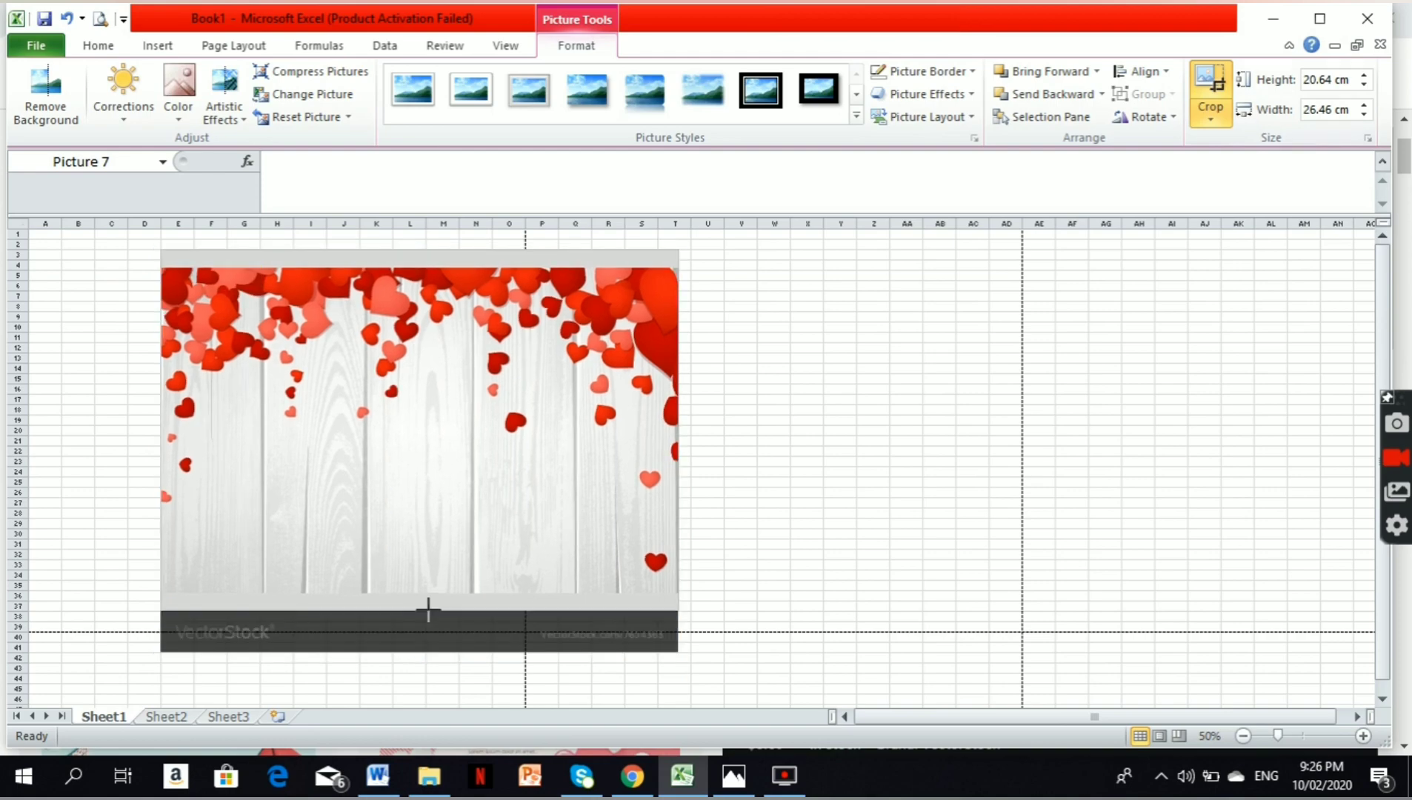
click(908, 542)
- Move and resize the picture to fill the first page within columns A–O, rows 1–39
drag(495, 536, 340, 501)
mouse_move(652, 426)
mouse_down()
mouse_move(522, 412)
mouse_move(526, 426)
mouse_up()
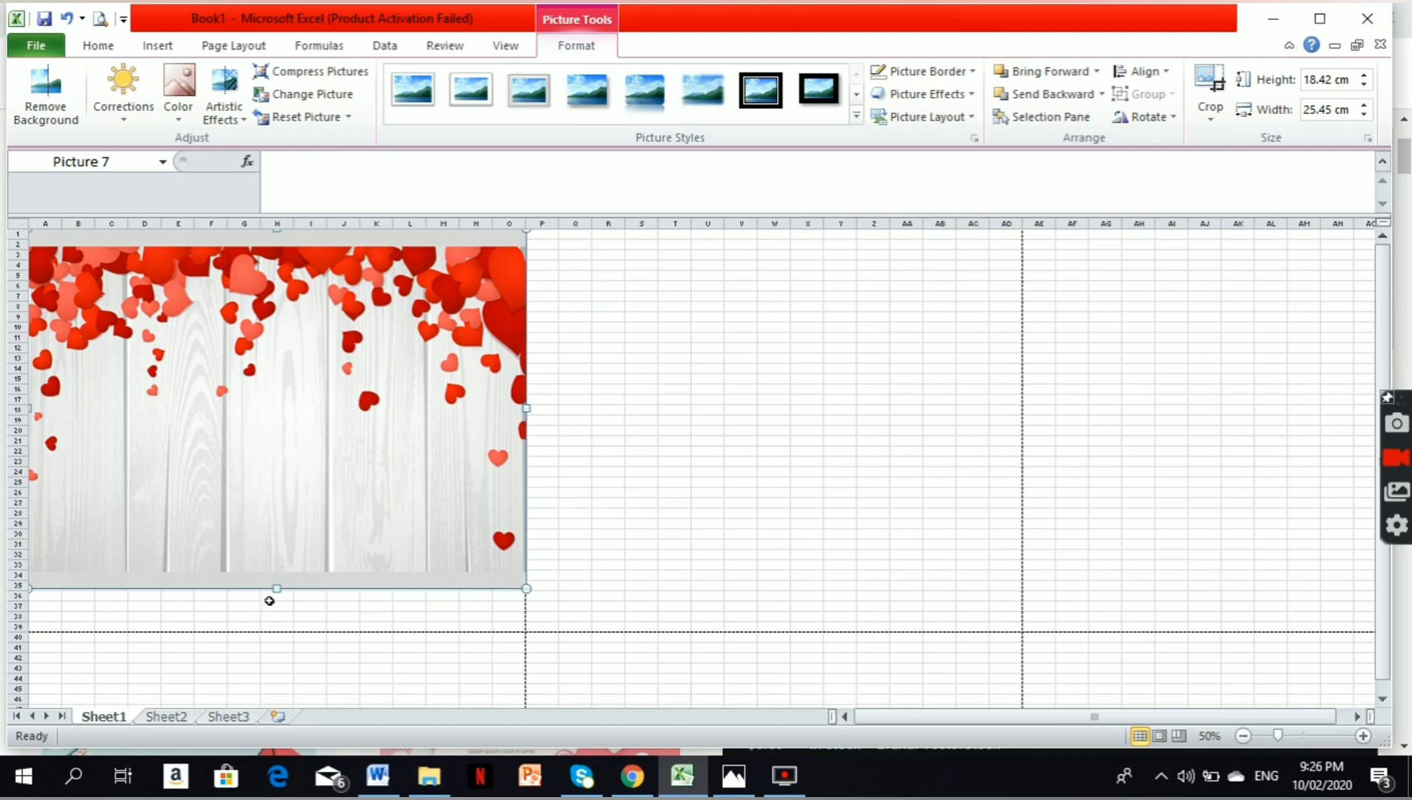
drag(278, 585, 283, 631)
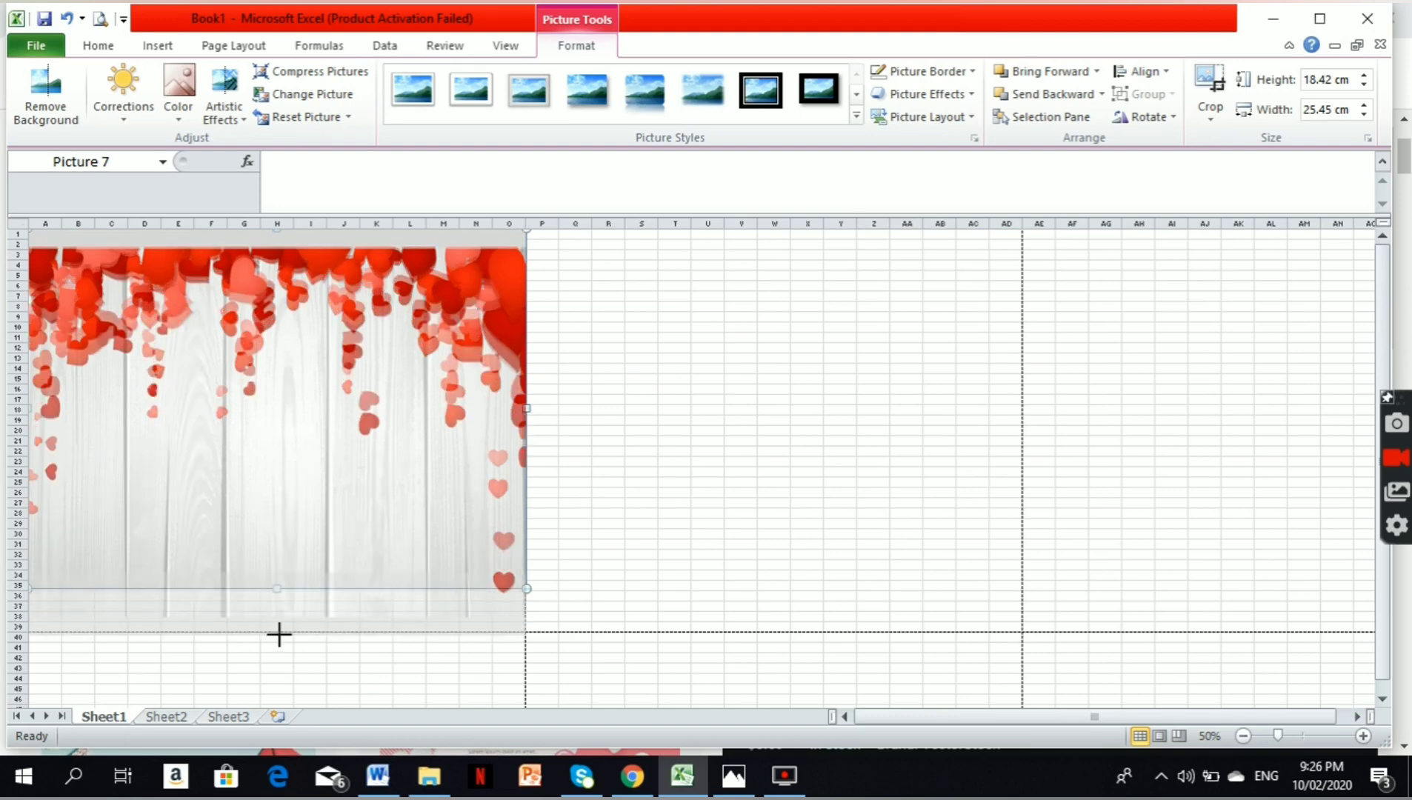
click(609, 565)
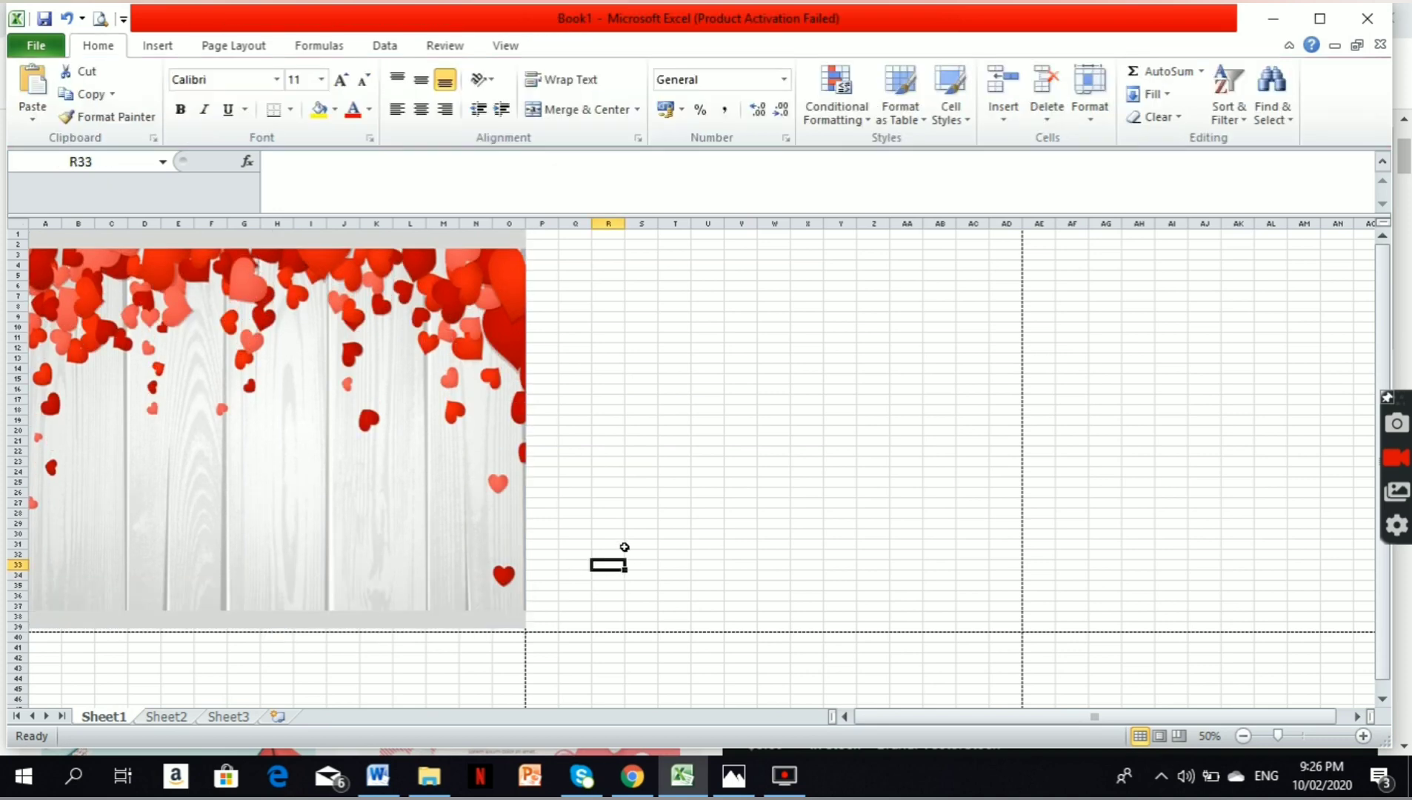
click(521, 410)
drag(525, 426, 522, 424)
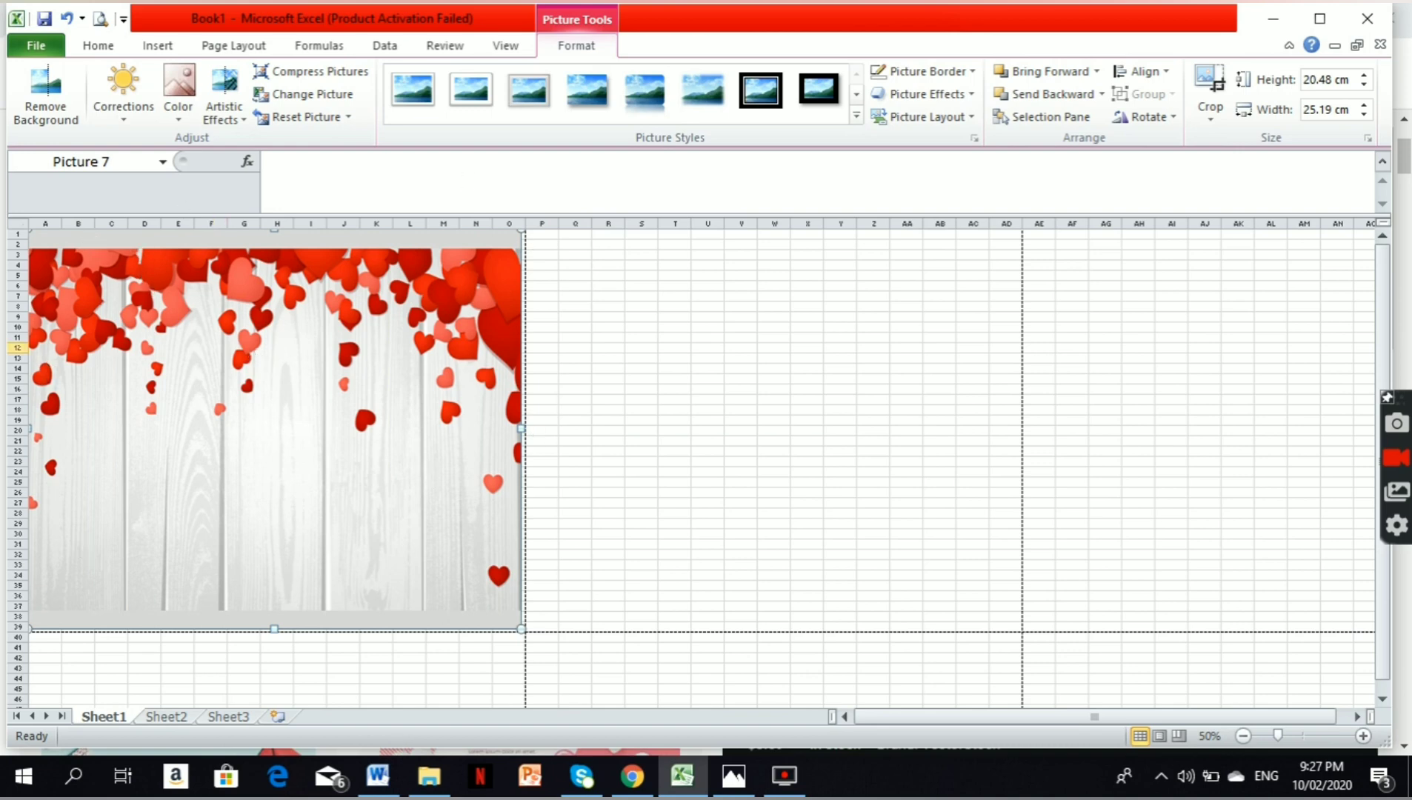
scroll(514, 520, down, 3)
scroll(442, 508, down, 3)
click(370, 535)
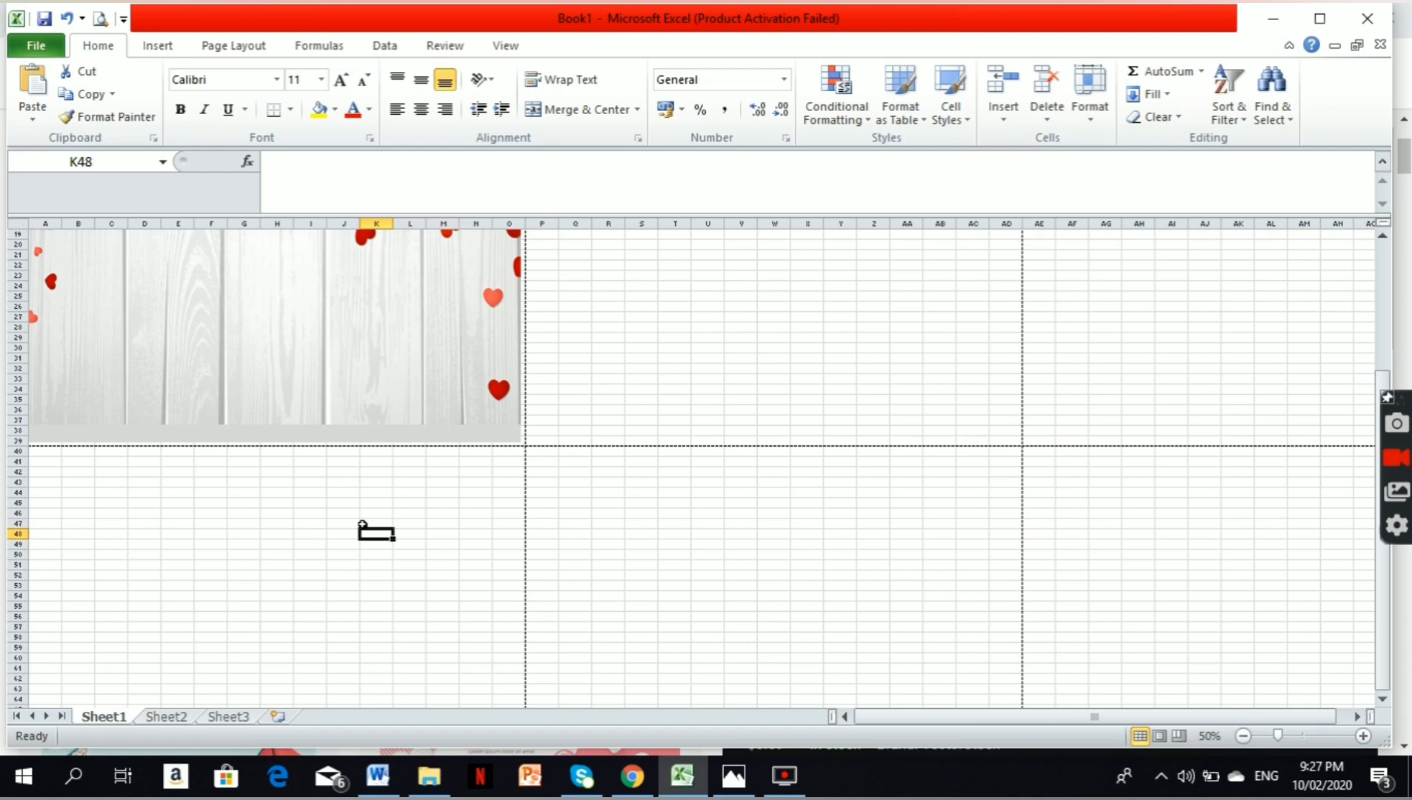
scroll(370, 525, up, 4)
scroll(386, 512, up, 1)
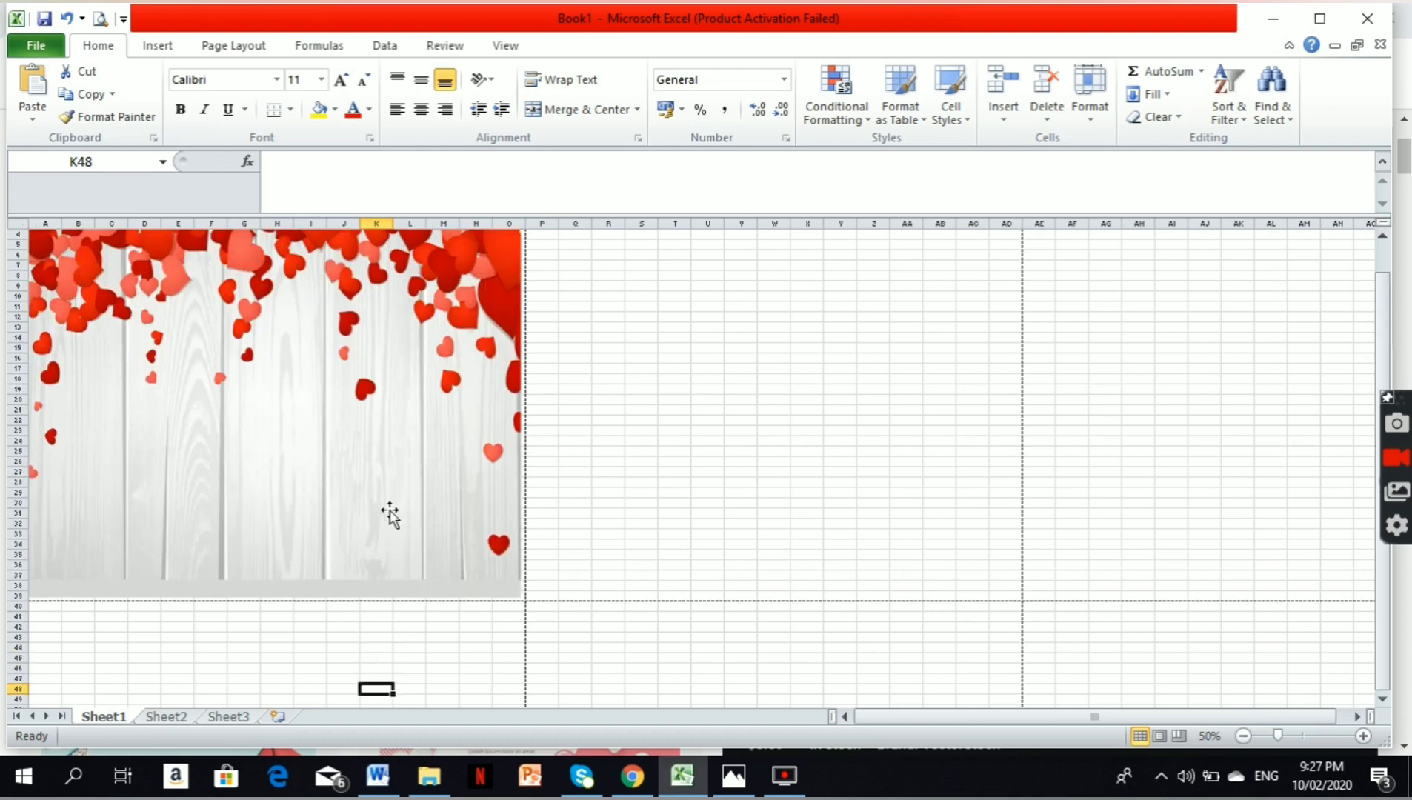
click(388, 511)
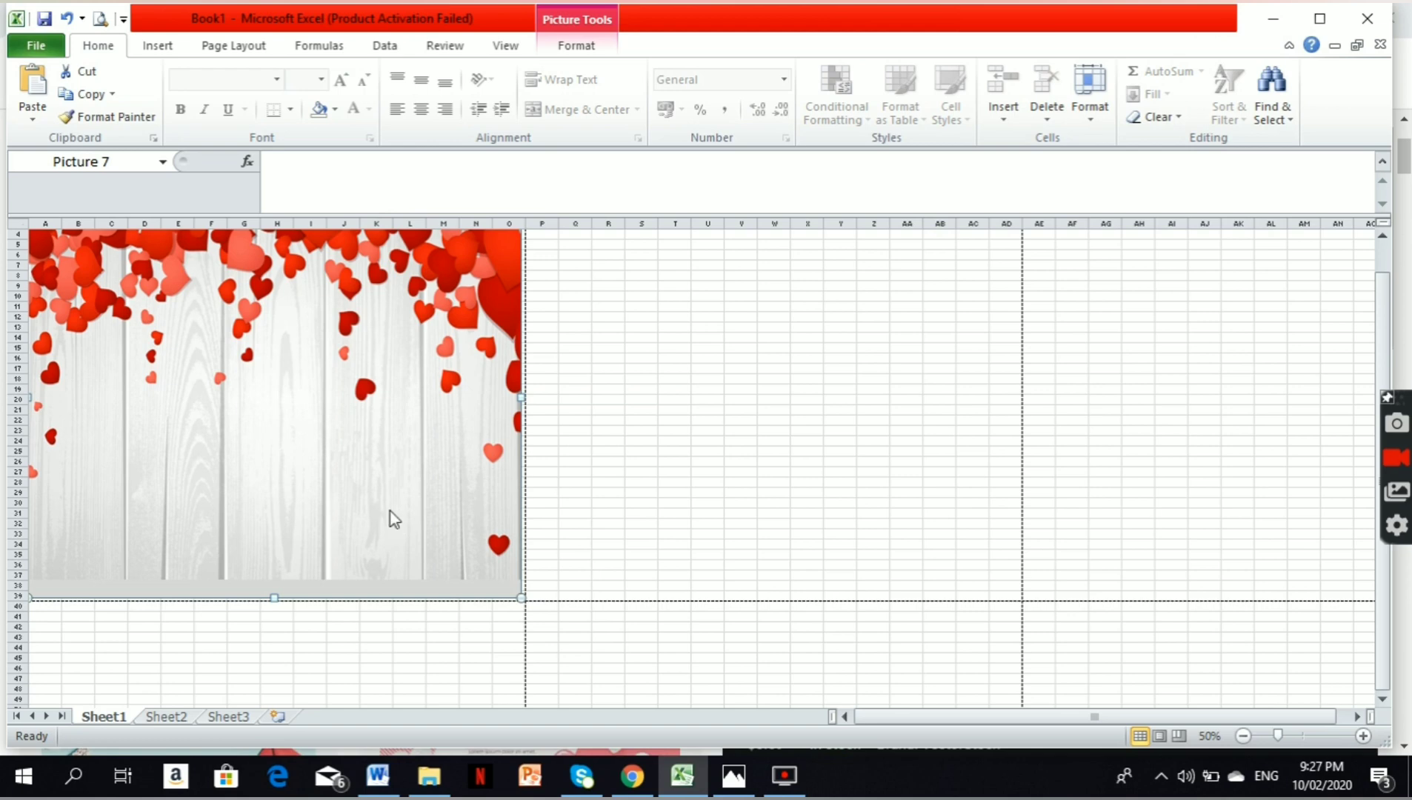
- Duplicate the hearts picture with Ctrl+D and place the copy below it, starting at row 40
key(ctrl+d)
scroll(426, 506, down, 4)
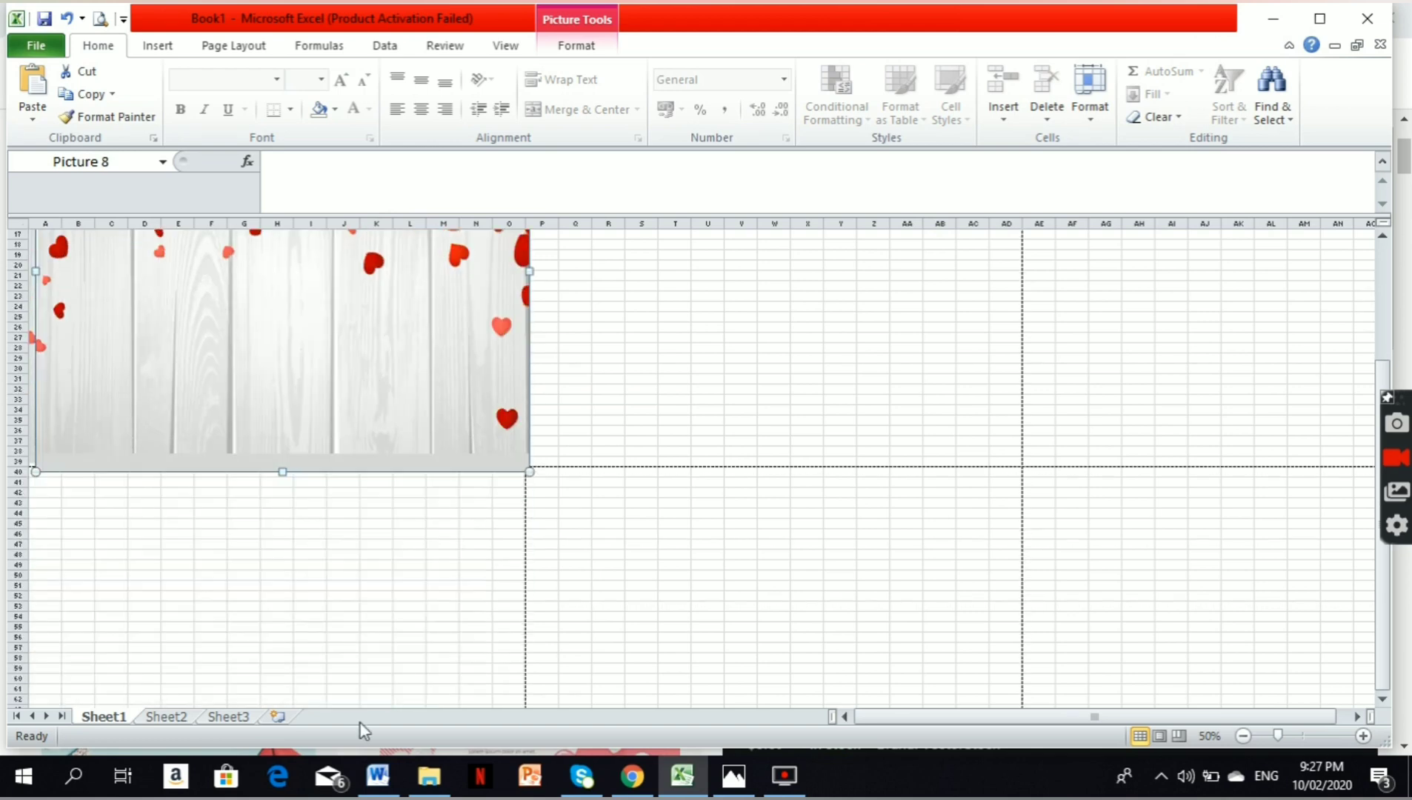
drag(363, 731, 399, 706)
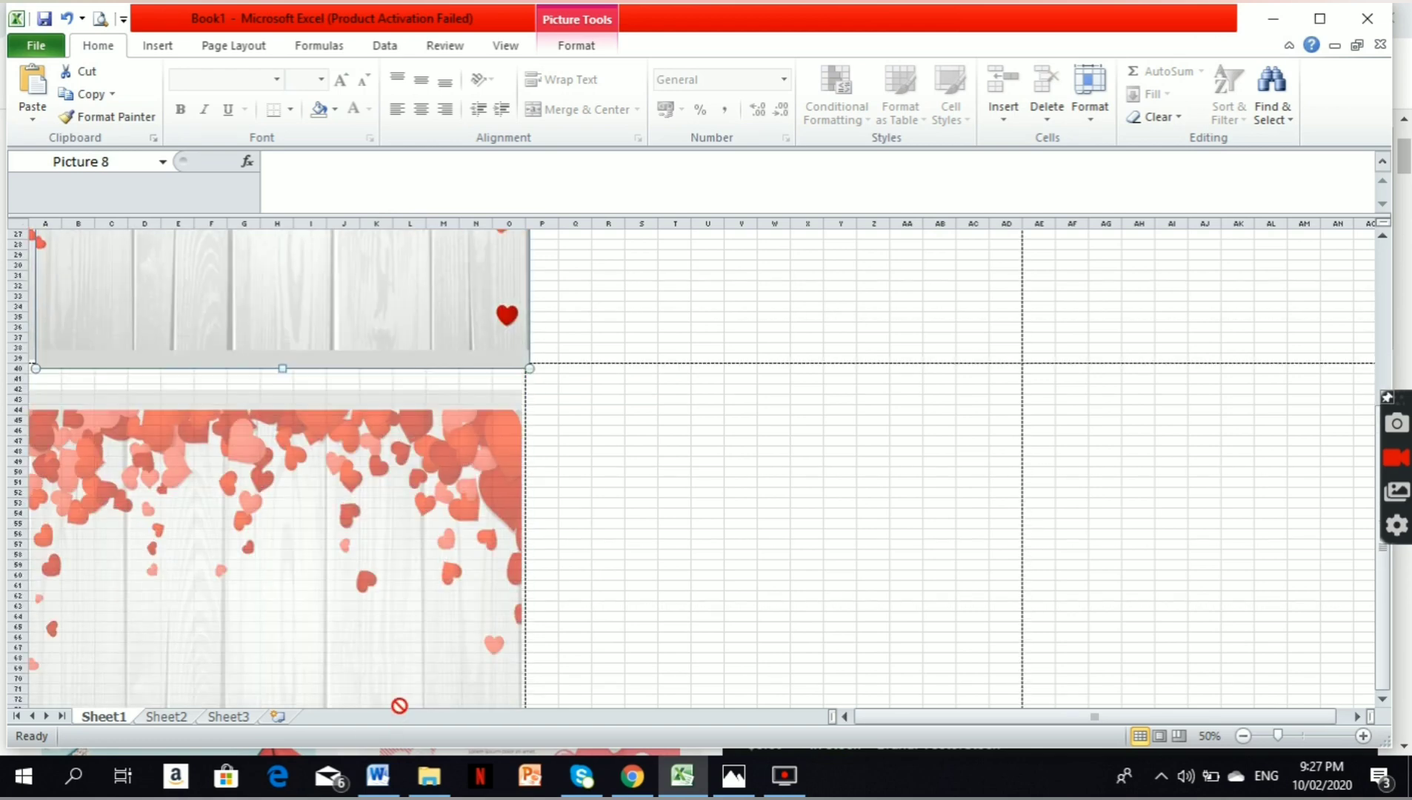
drag(399, 705, 413, 610)
click(627, 628)
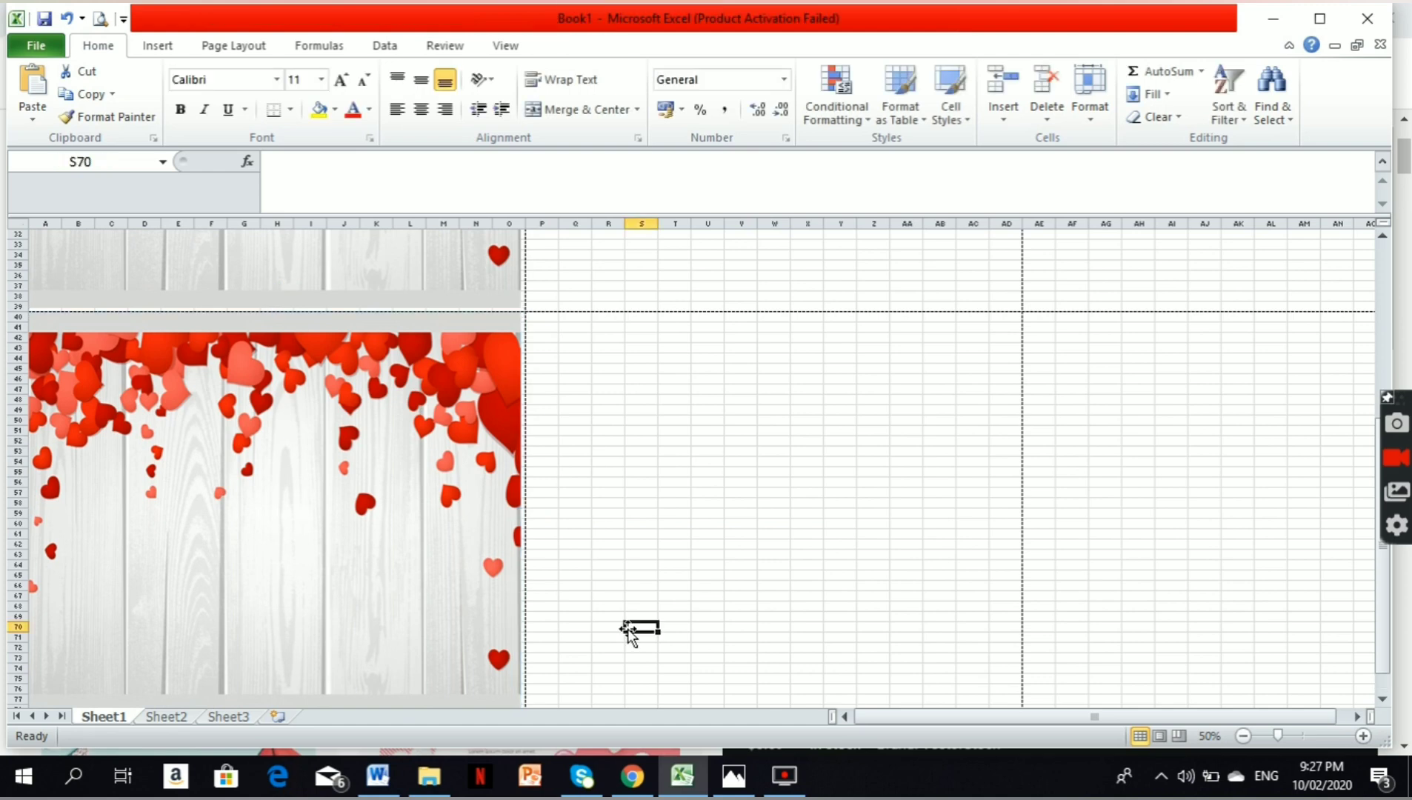
scroll(700, 623, up, 3)
scroll(700, 624, up, 7)
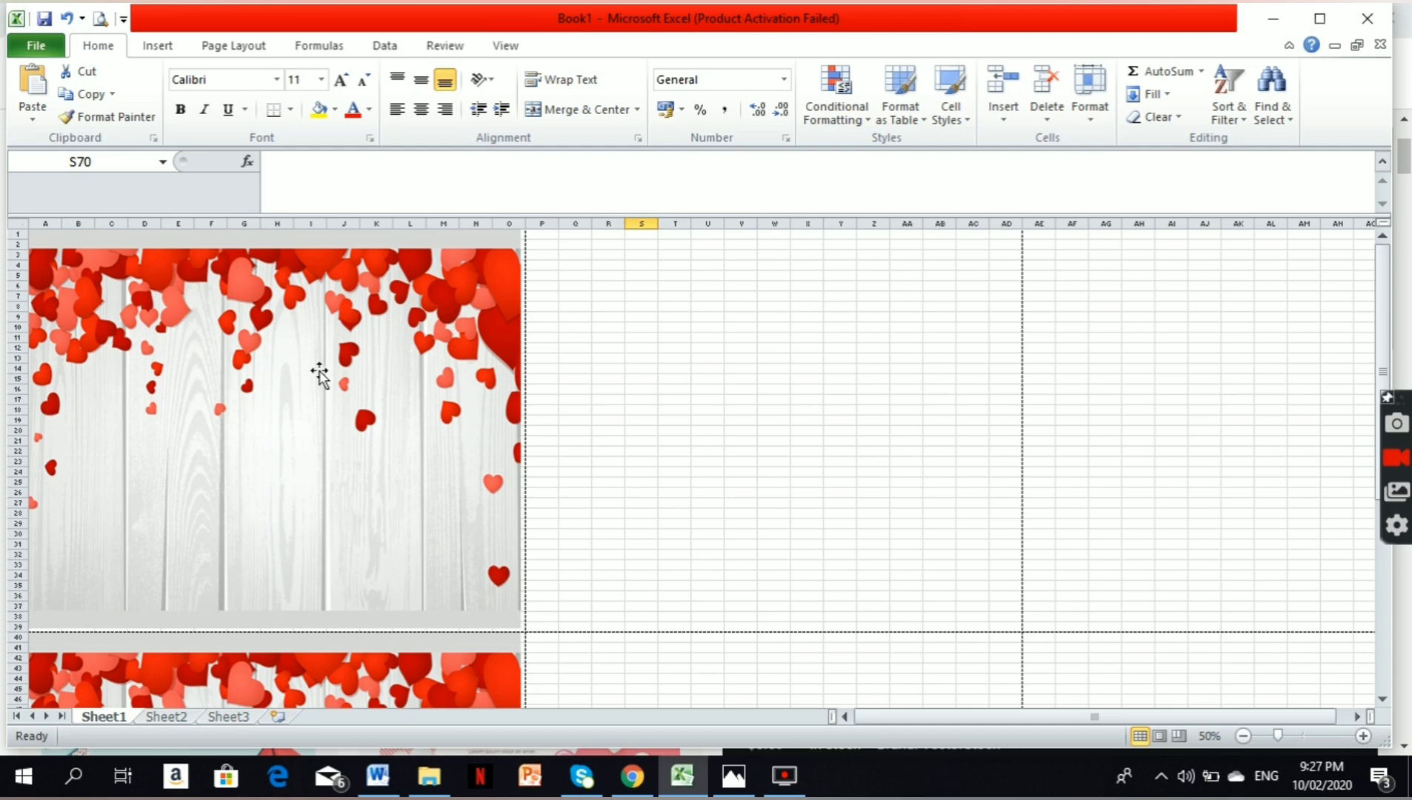
- Insert a red-style WordArt reading 'VALENTINES PARTY'
click(157, 45)
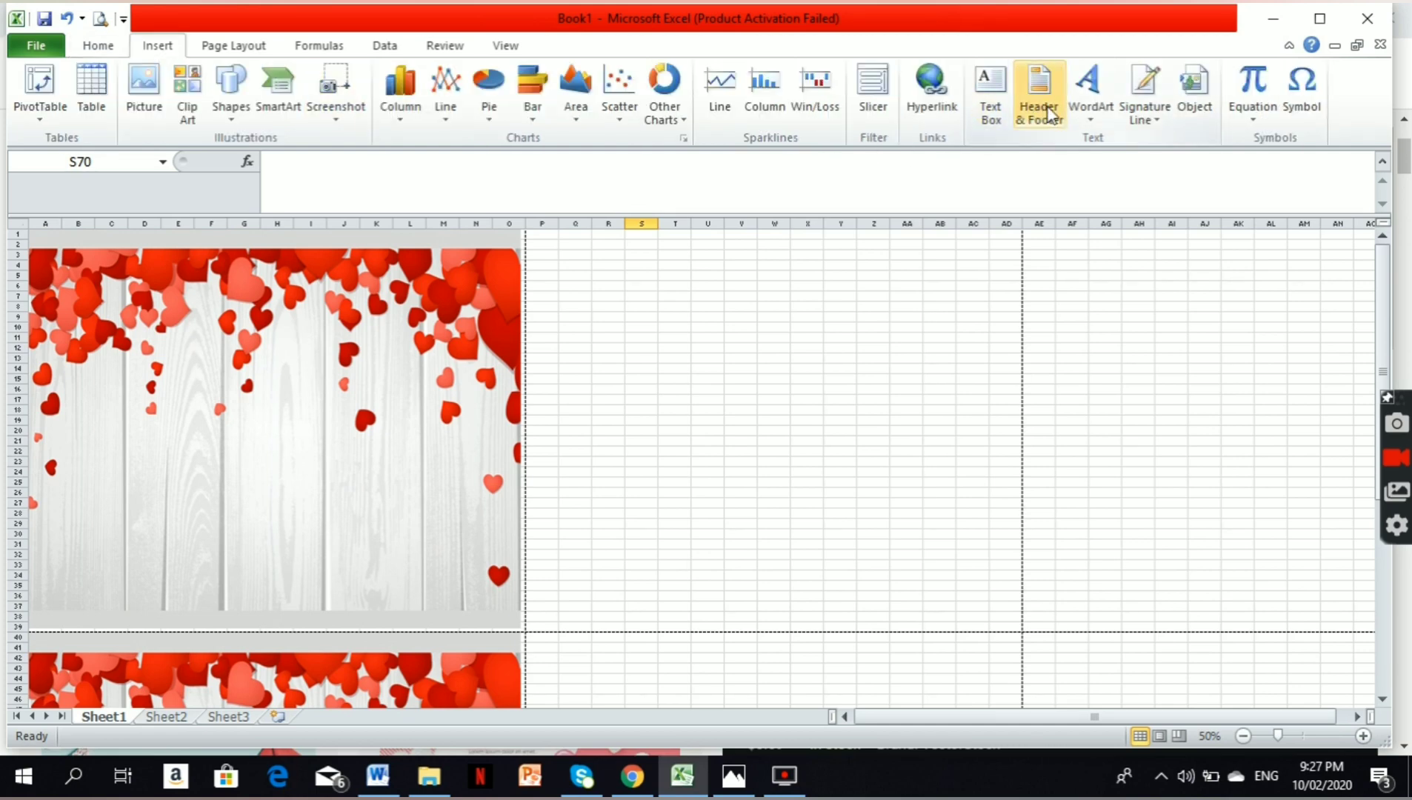
click(1110, 104)
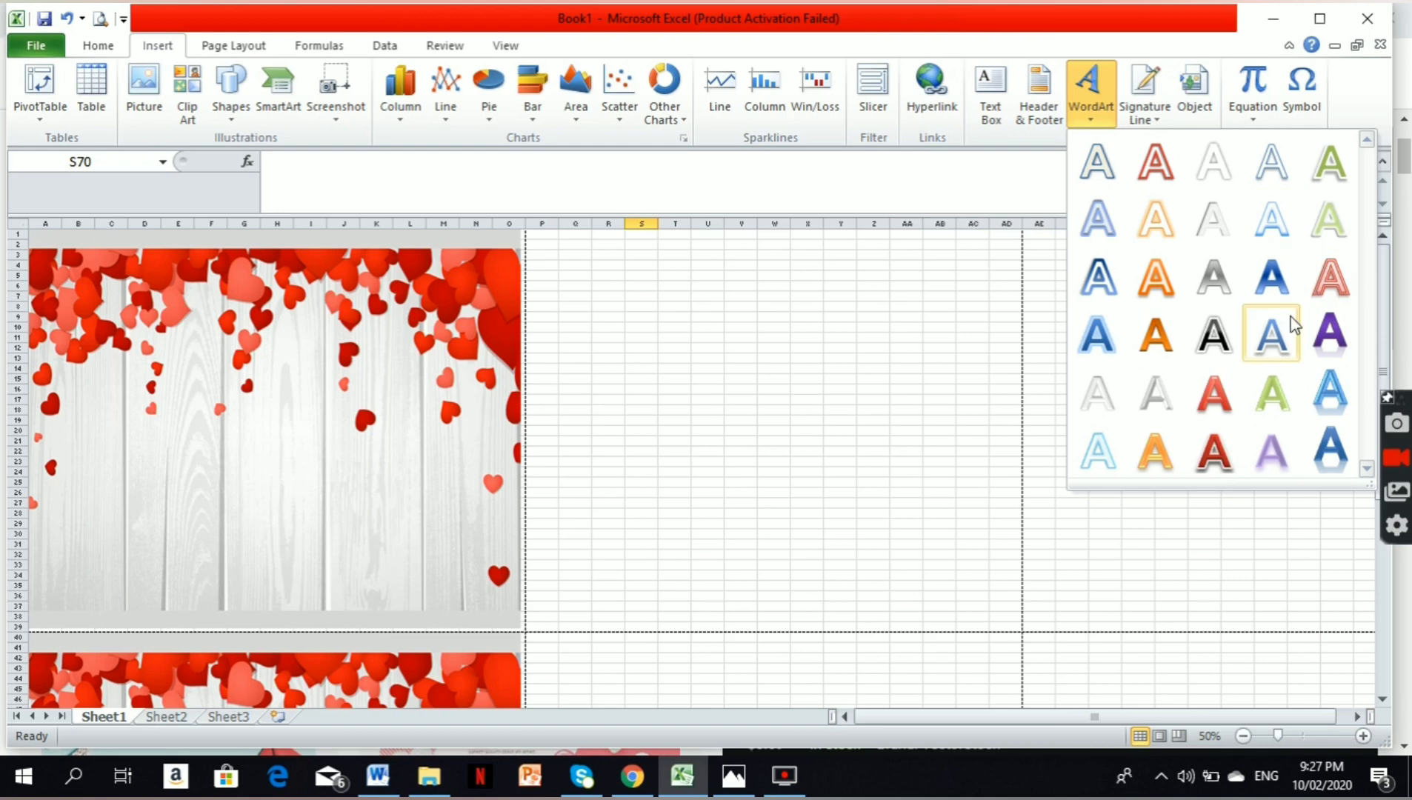
click(1222, 403)
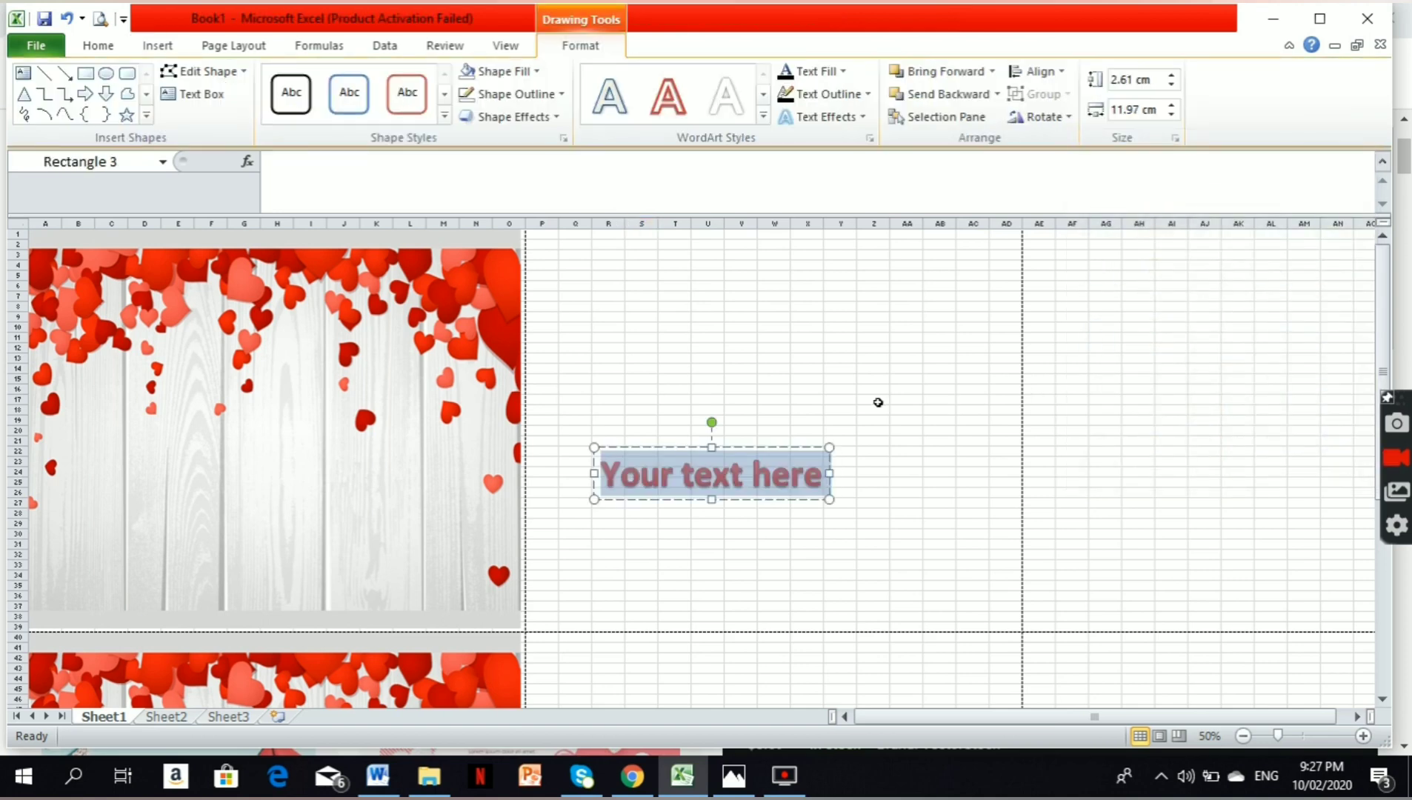
text(VALEN)
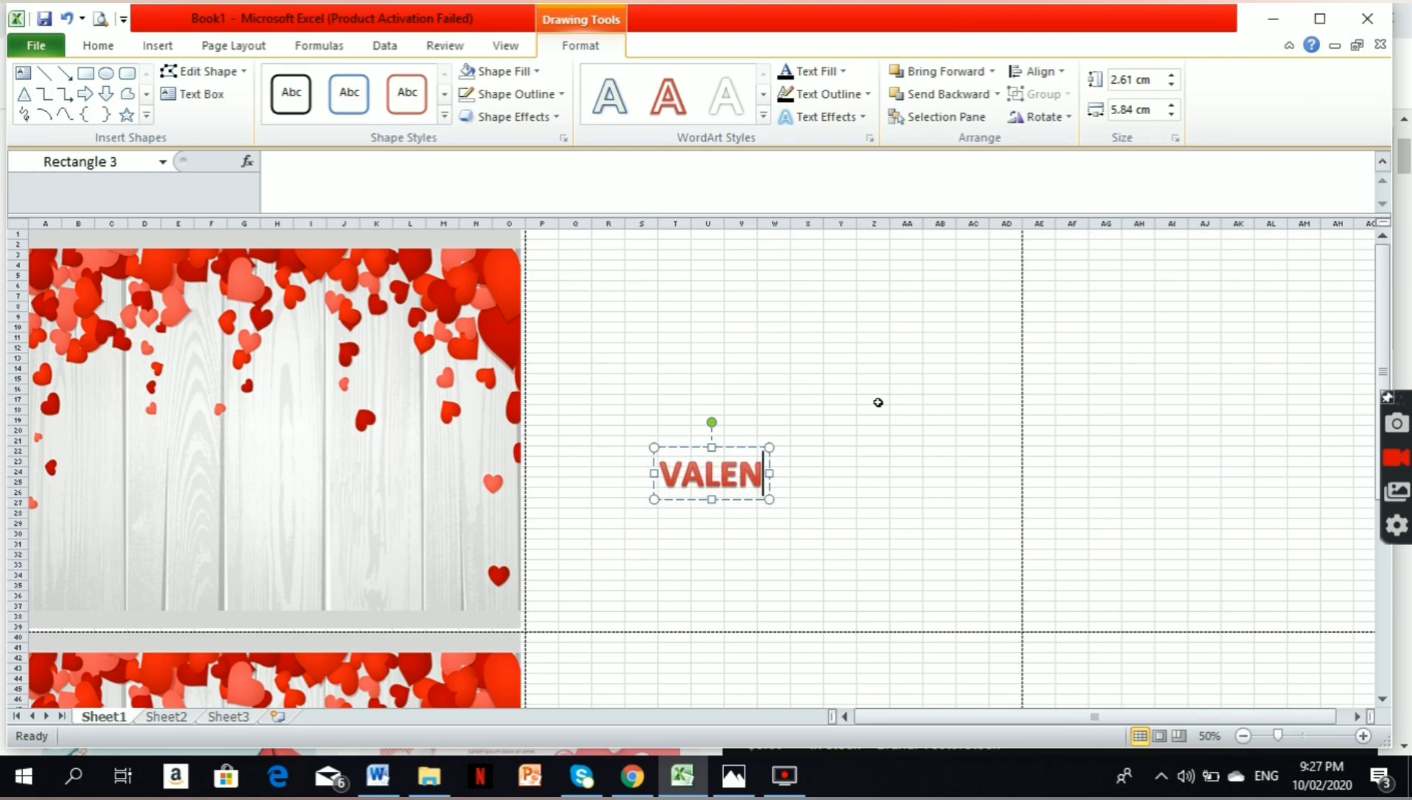
text(TI)
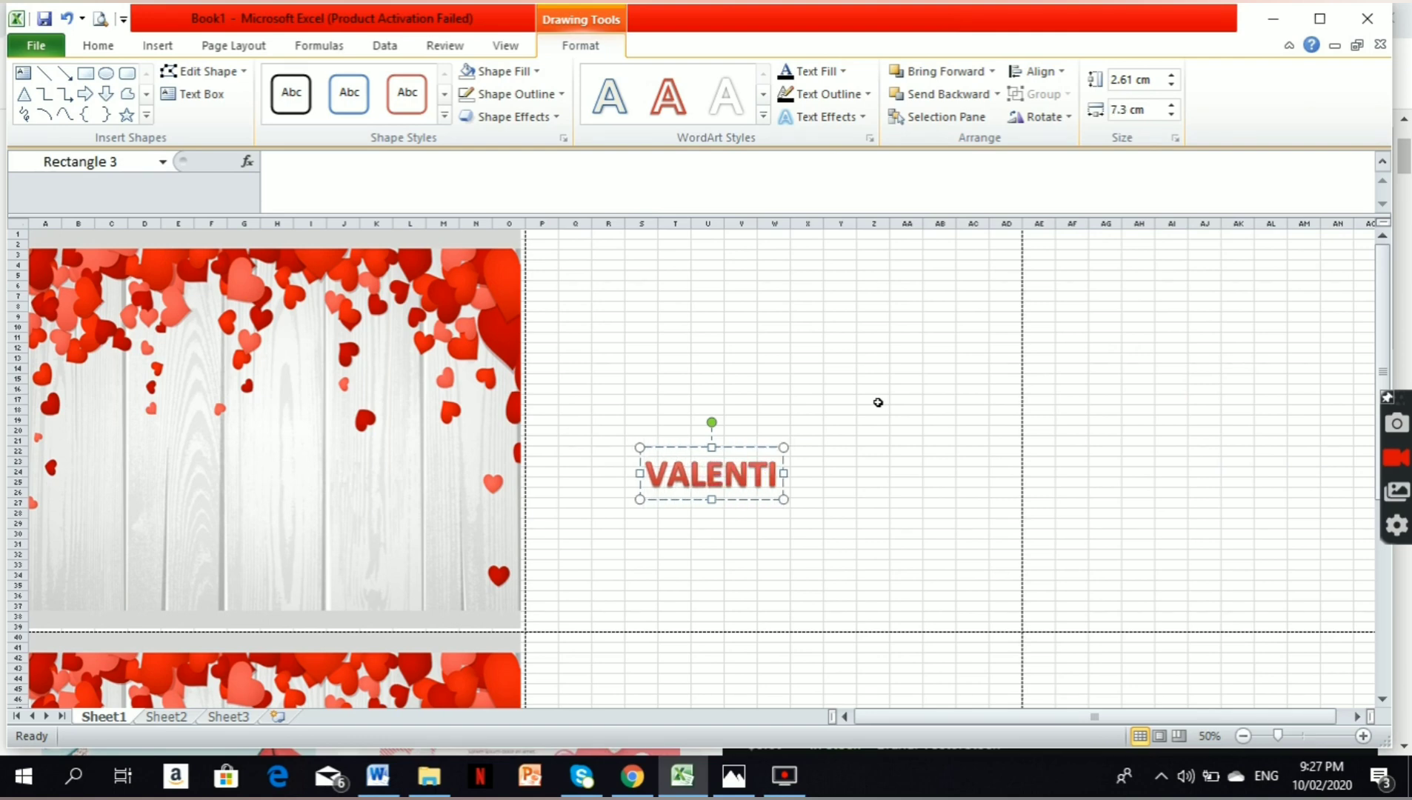
text(NE)
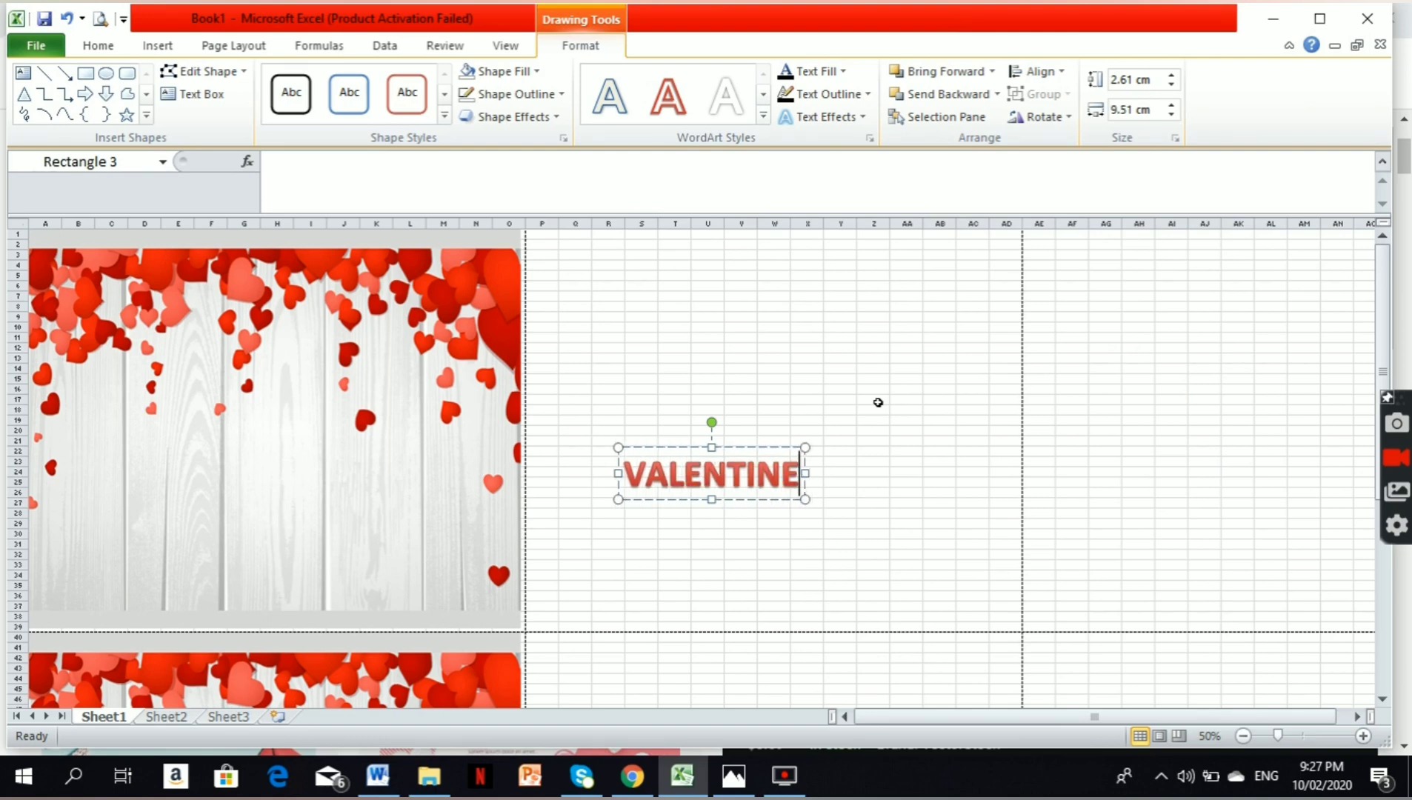
text(S PARTY)
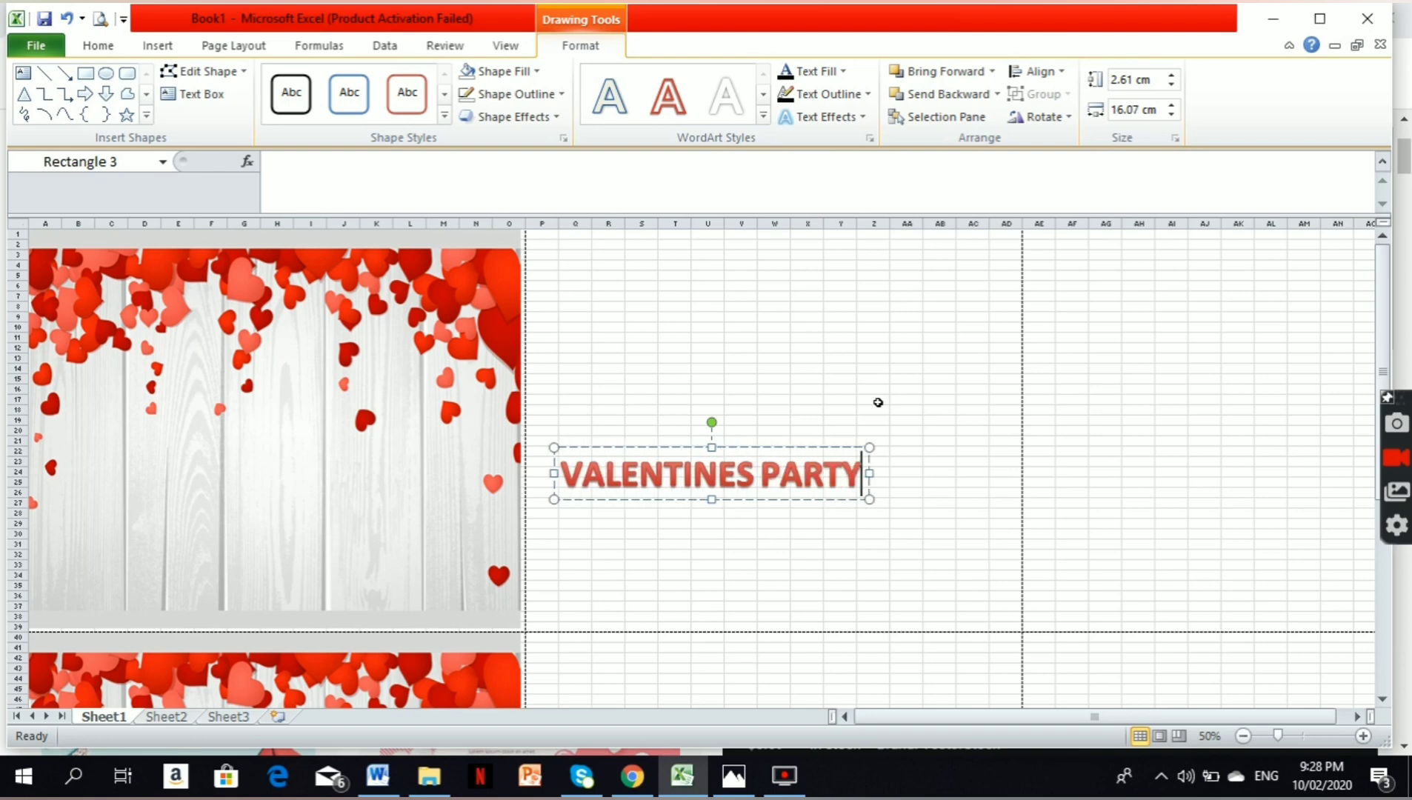
- Add 'TEACHERS' on its own first line and move the title onto the hearts picture
key(Left)
key(Left)
key(Left)
key(Left)
key(Left)
key(Left)
text(TEACH)
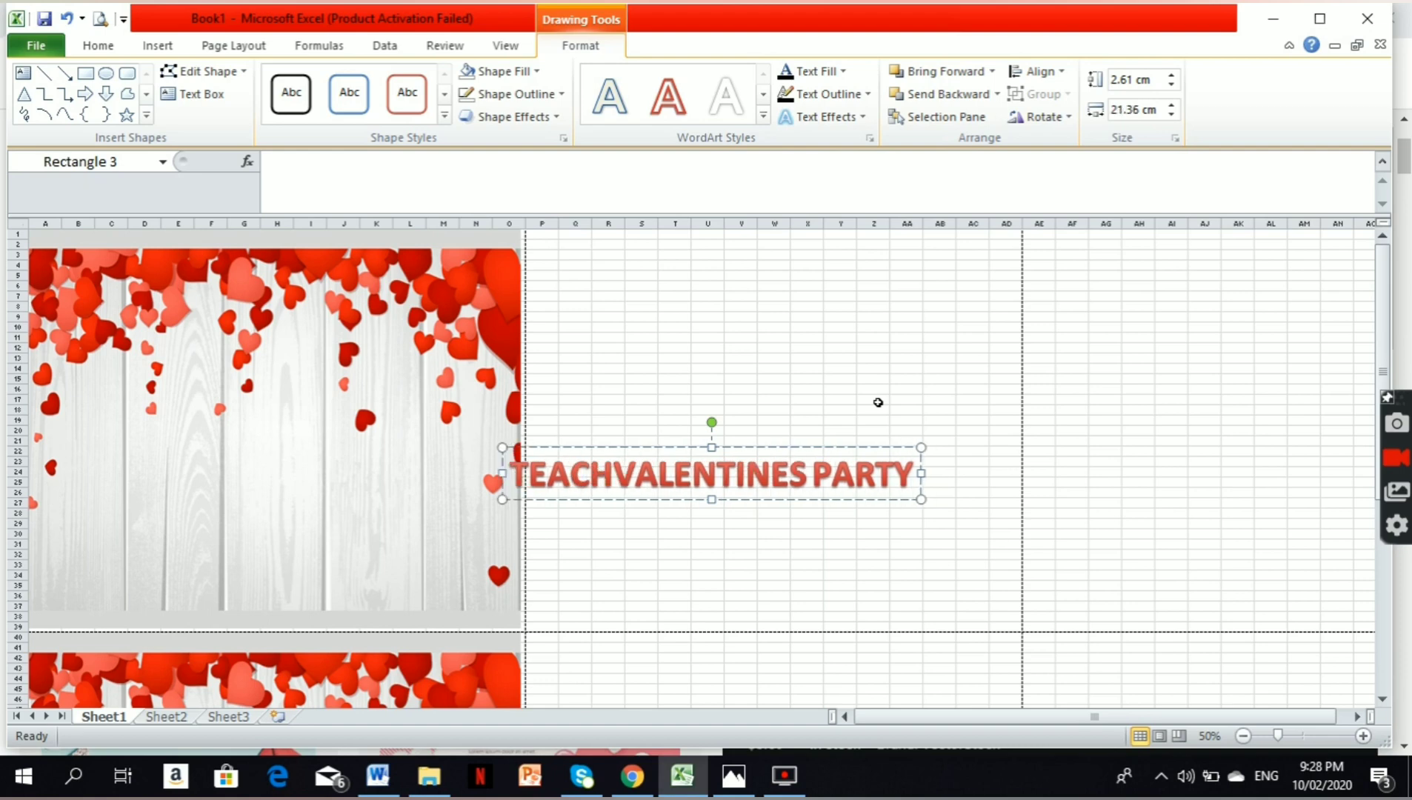
text(ERS)
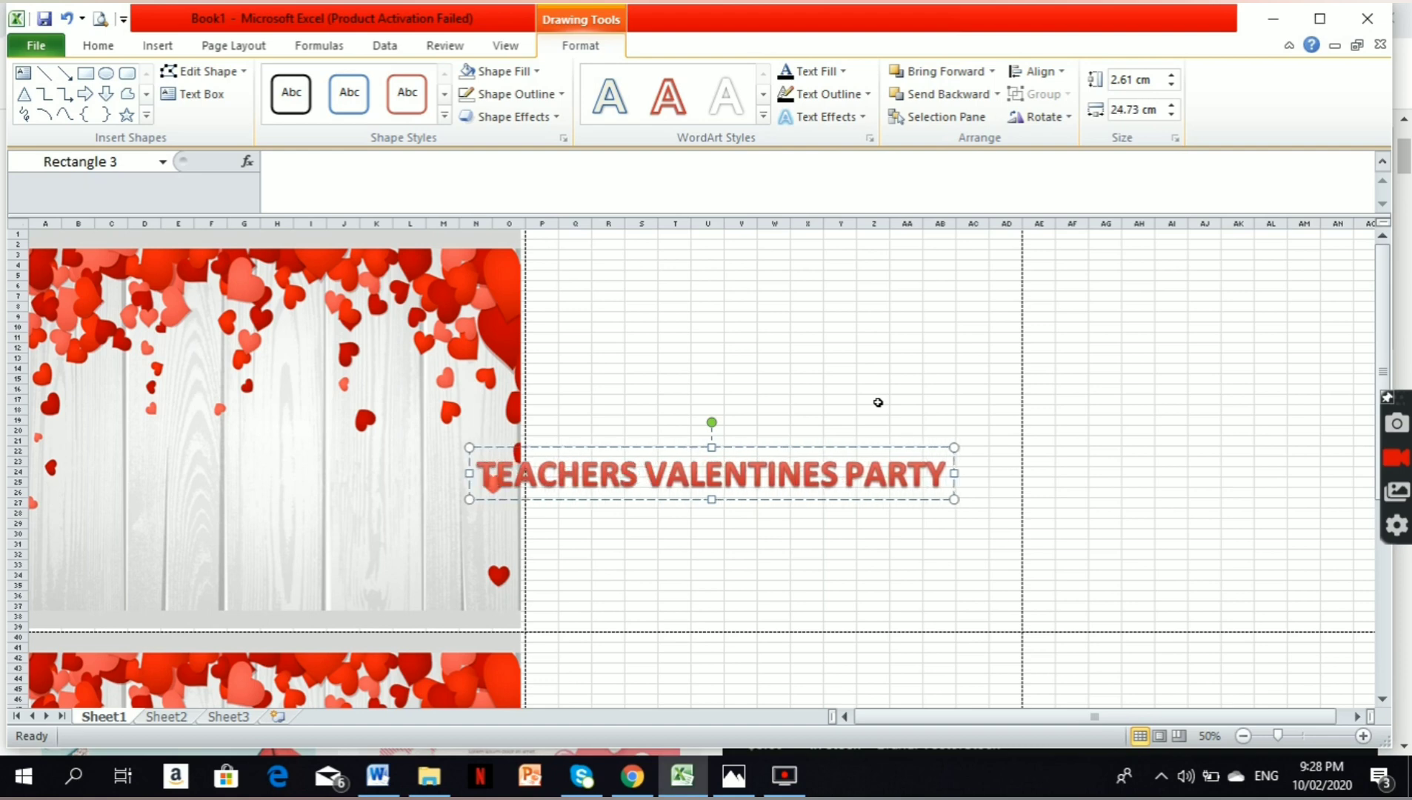
key(Return)
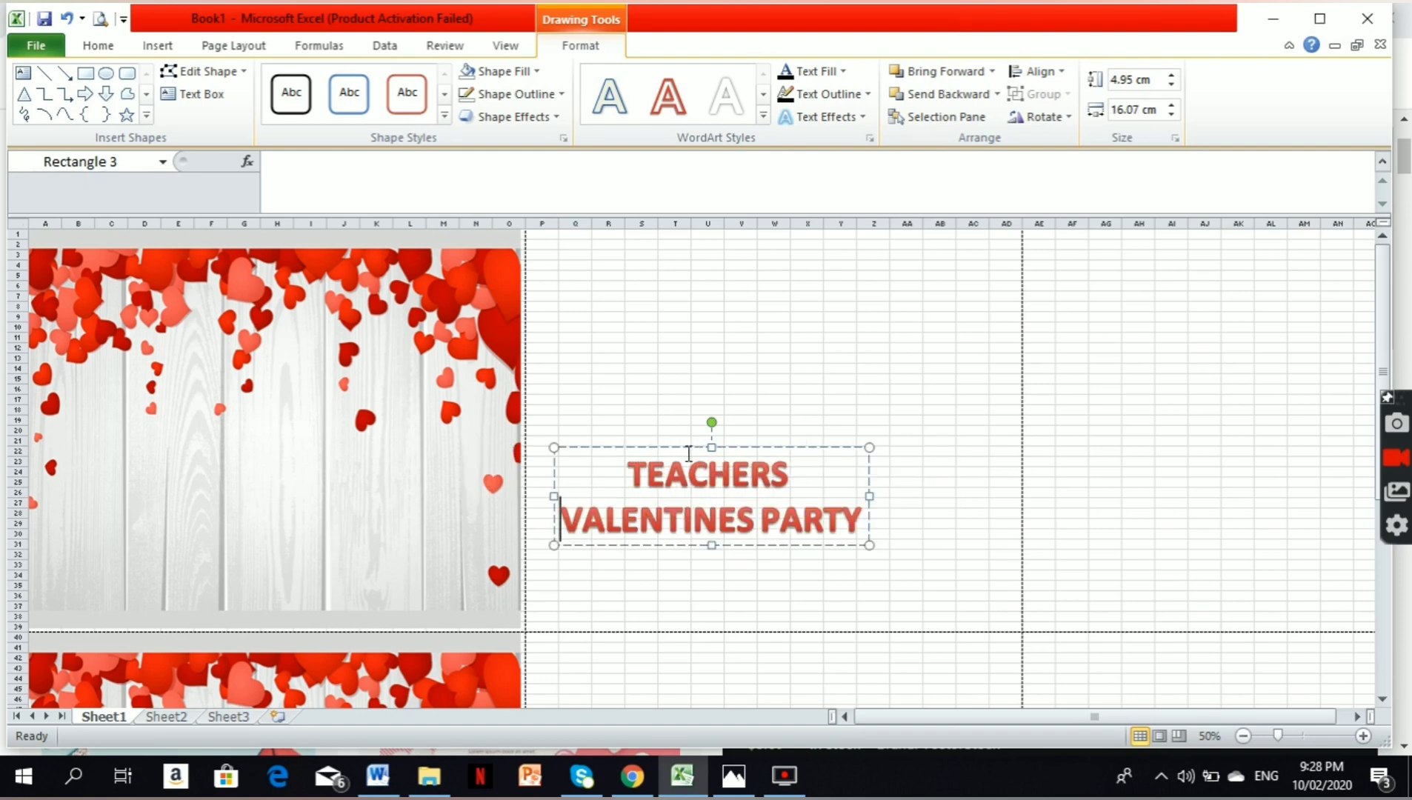
drag(690, 448, 378, 368)
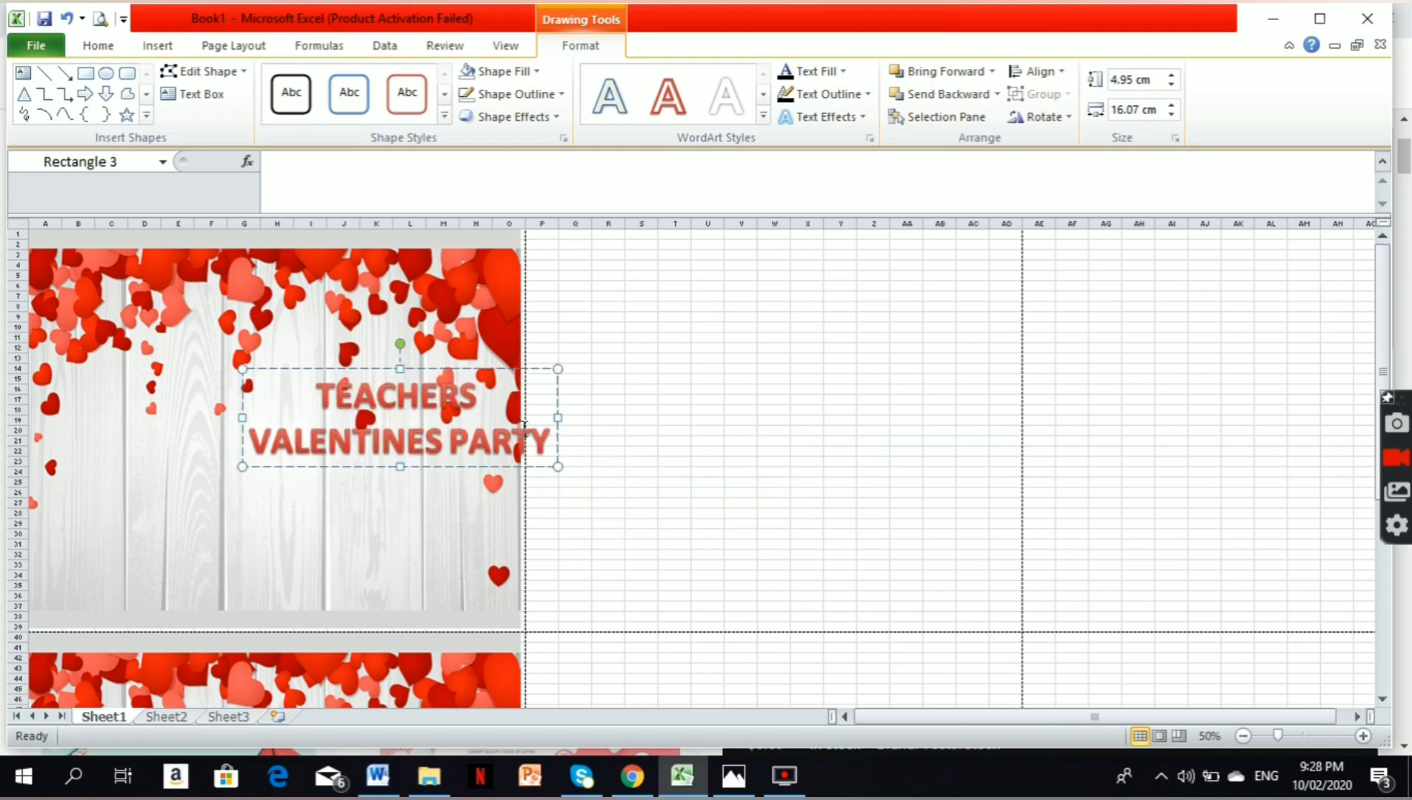
key(ctrl+a)
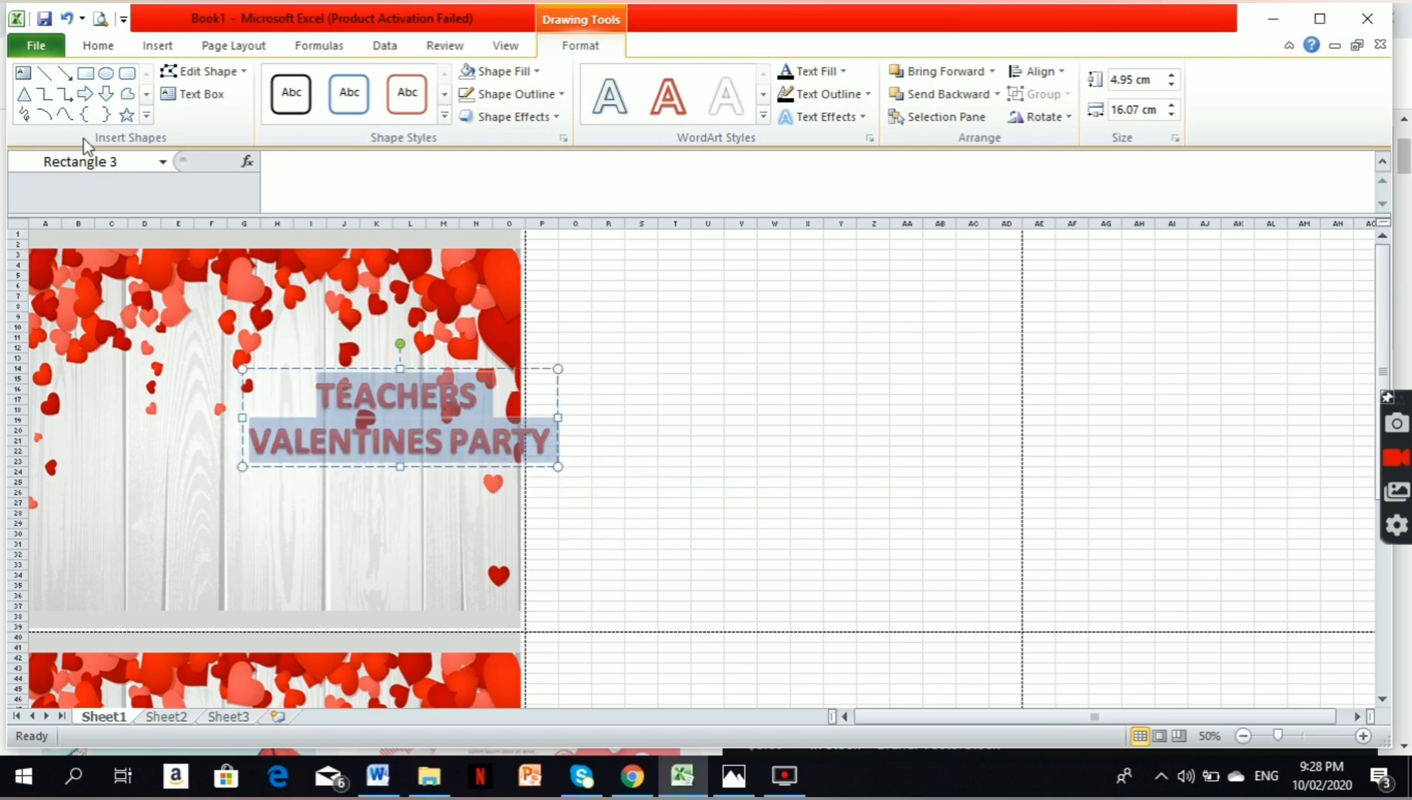
- Change the title font to Berlin Sans FB Demi
click(79, 52)
click(276, 79)
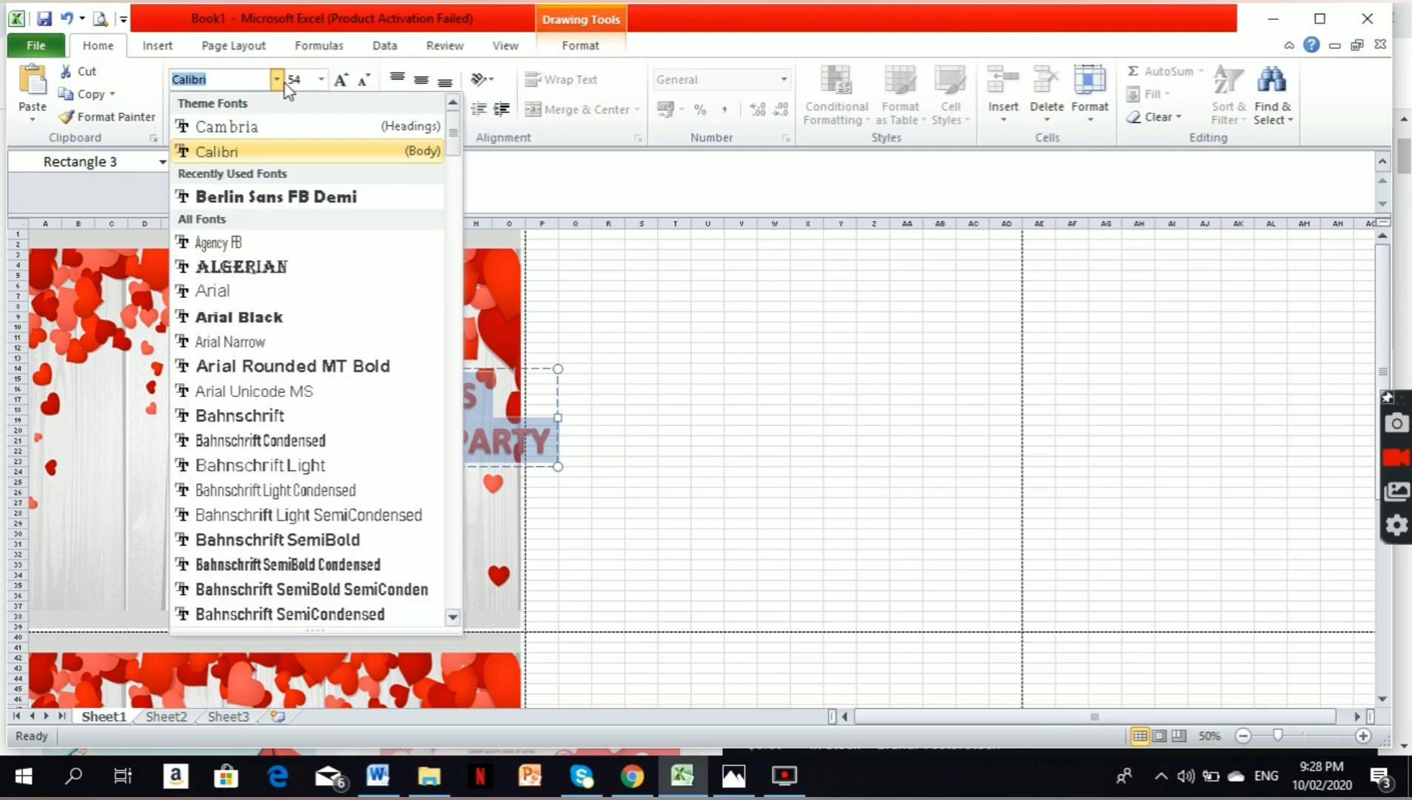
click(293, 196)
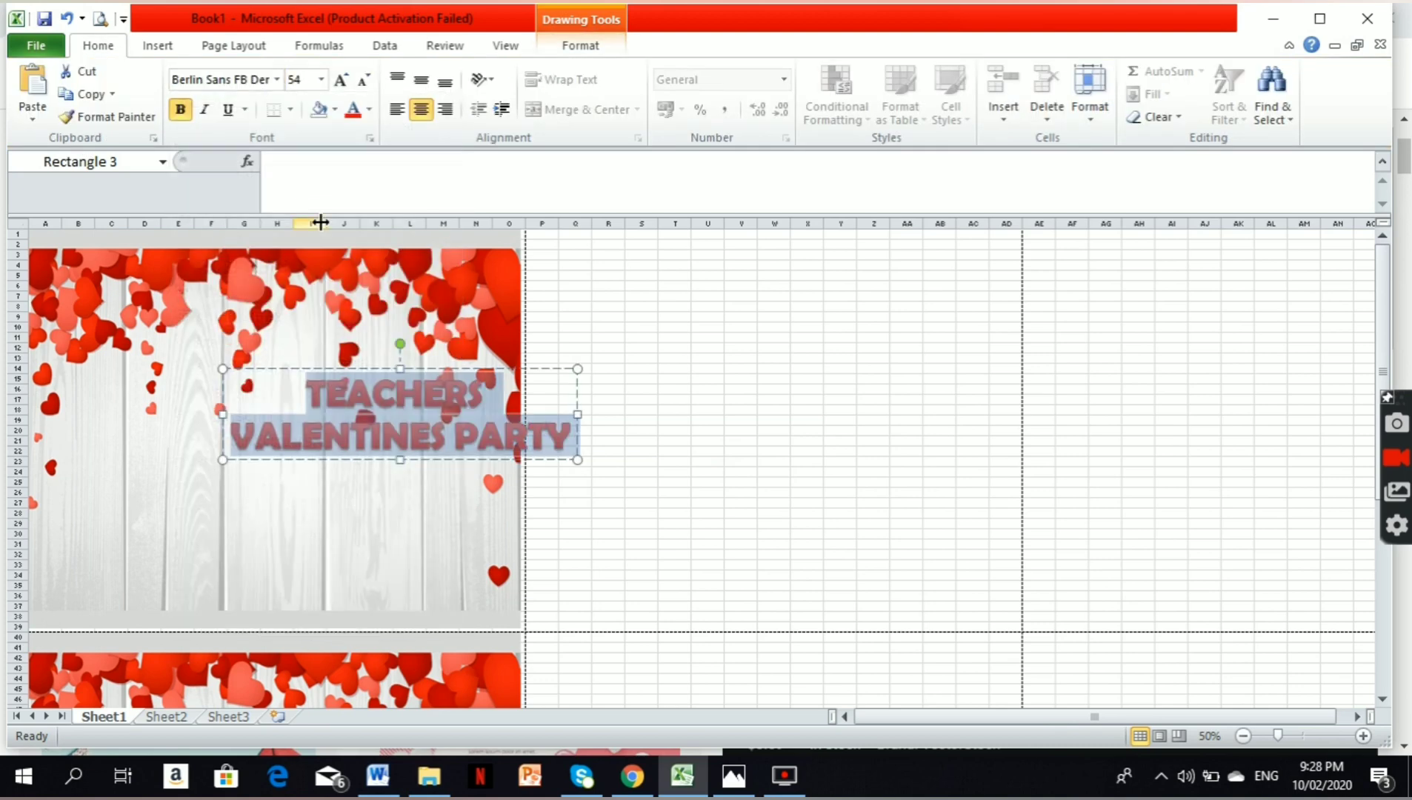
- Give the title a Triangle Up arched transform and an orange glow
click(603, 47)
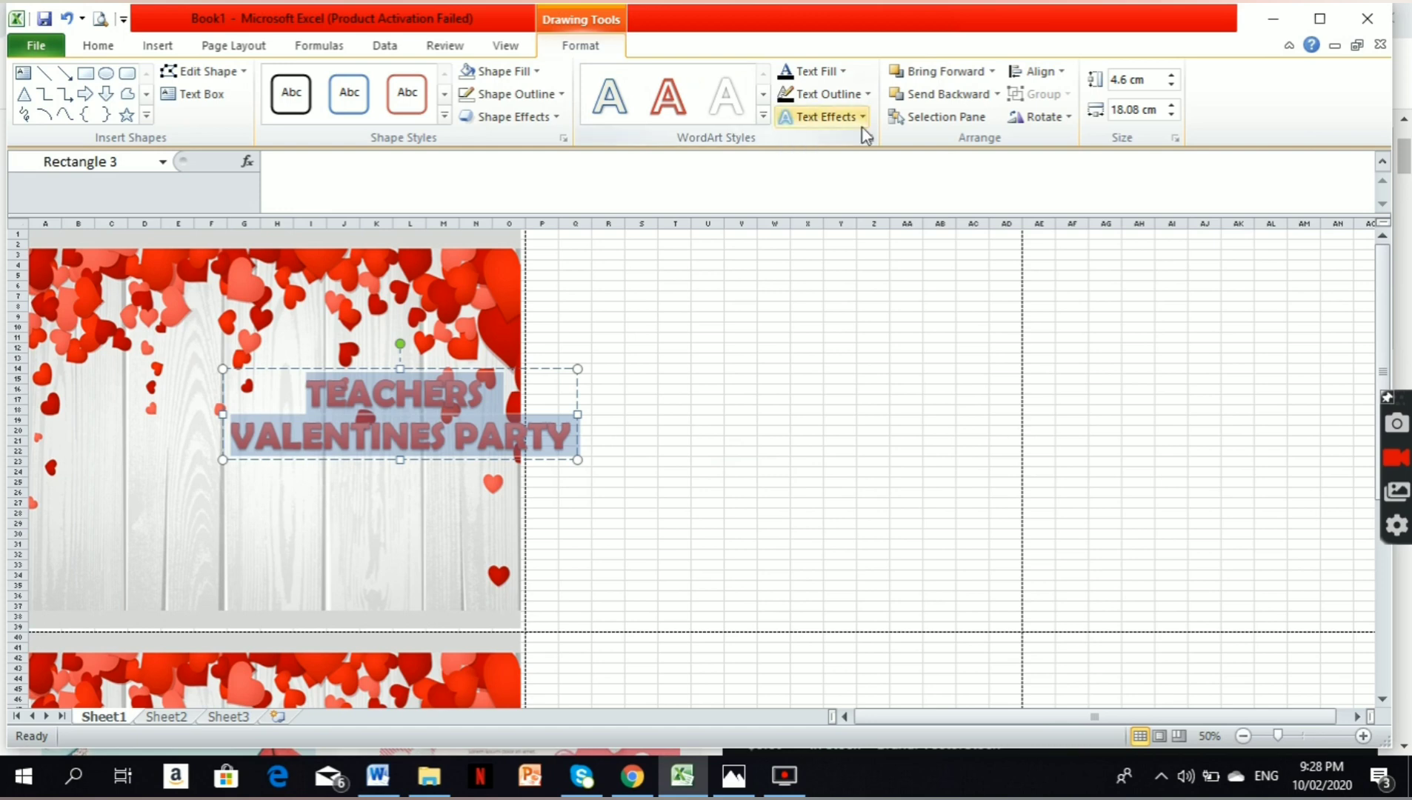
click(826, 116)
mouse_move(846, 380)
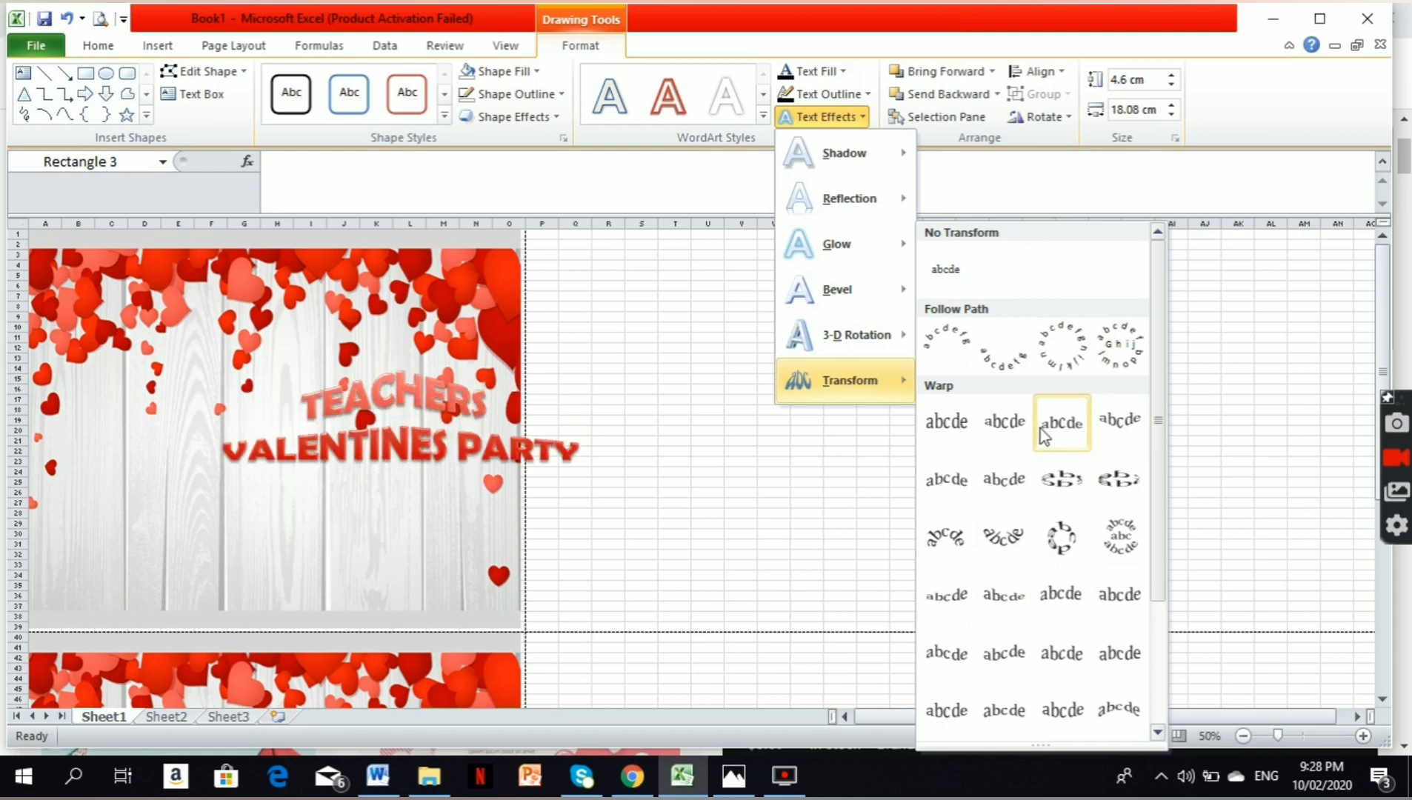
click(1013, 436)
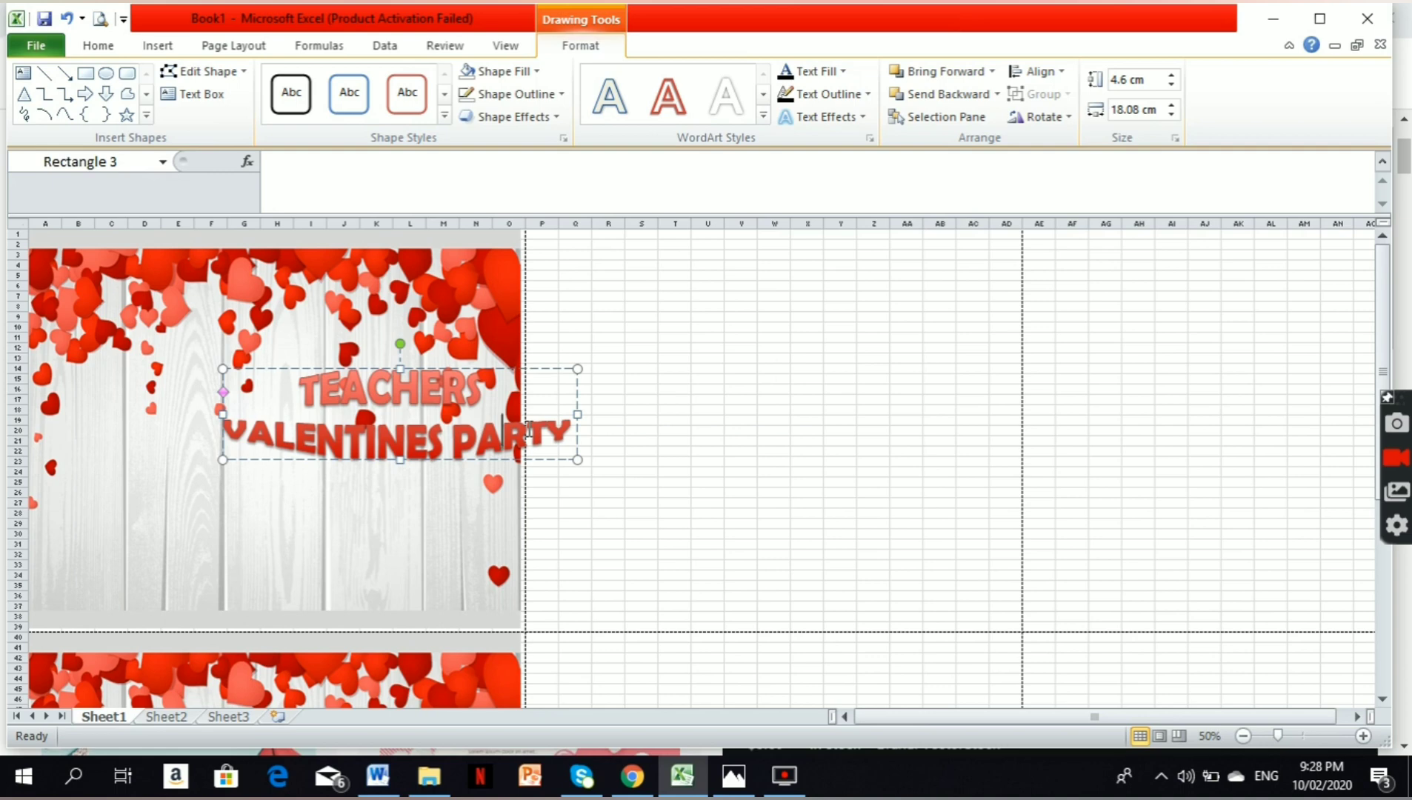
key(ctrl+a)
click(822, 116)
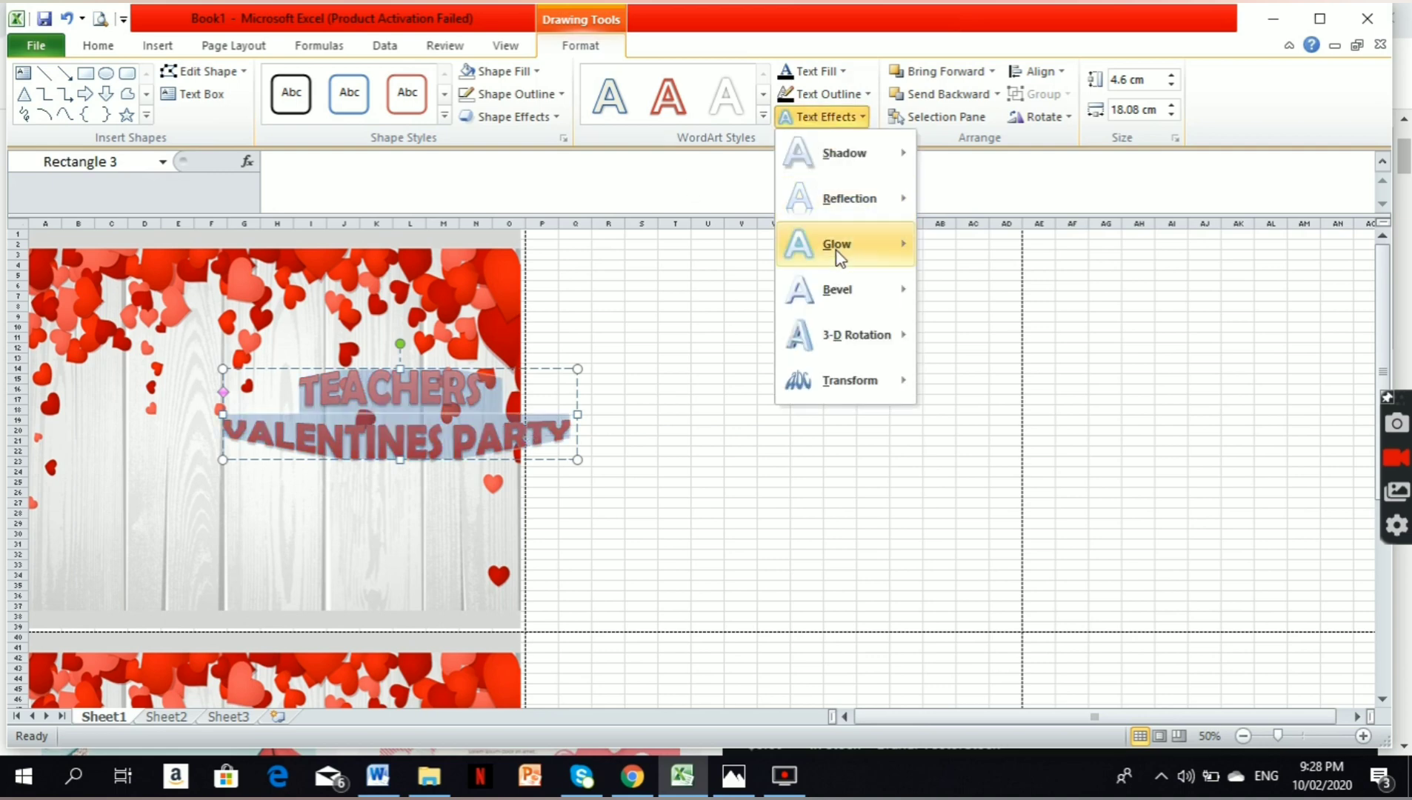
mouse_move(844, 244)
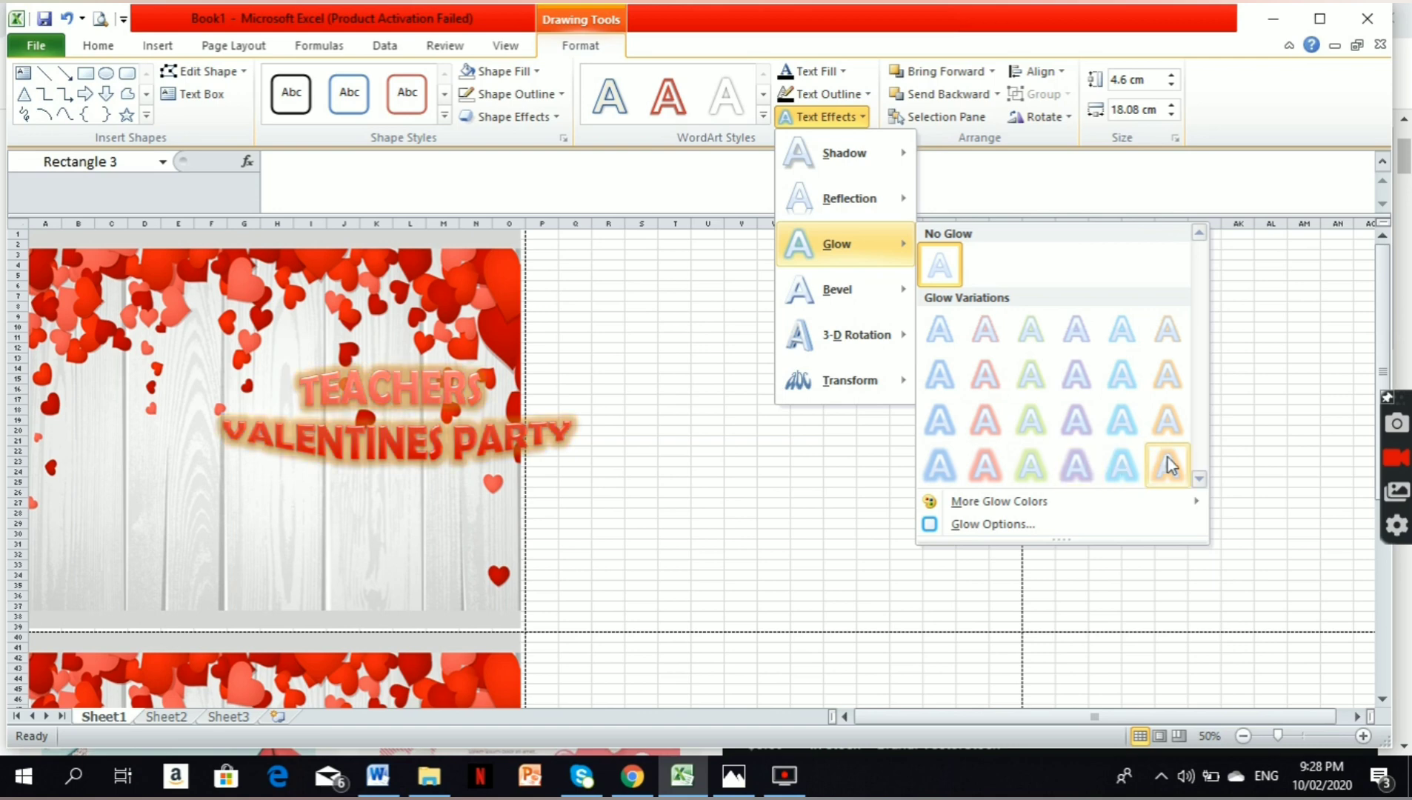
click(1169, 426)
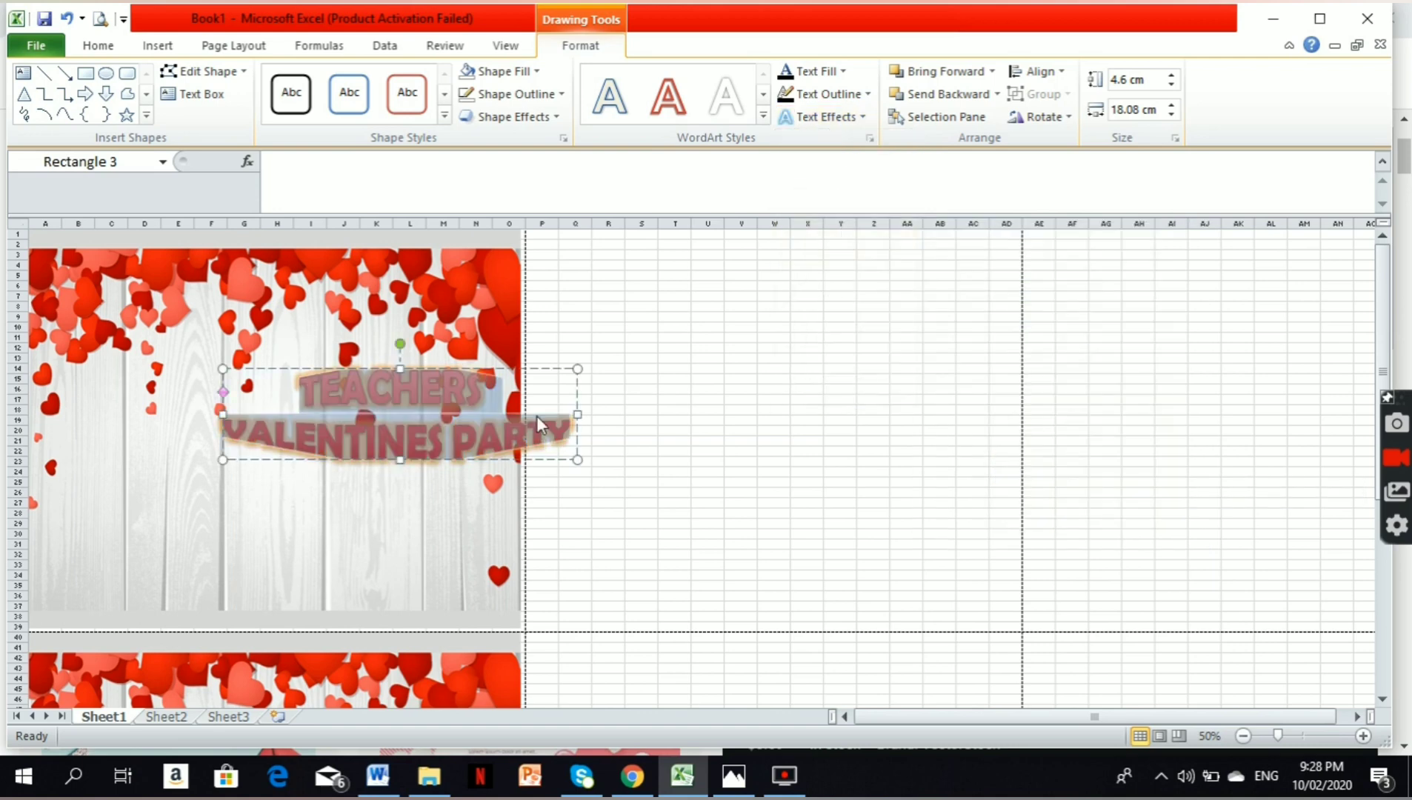
- Resize the title to 5.69 × 12.44 cm and position it inside the hearts picture
drag(578, 460, 512, 481)
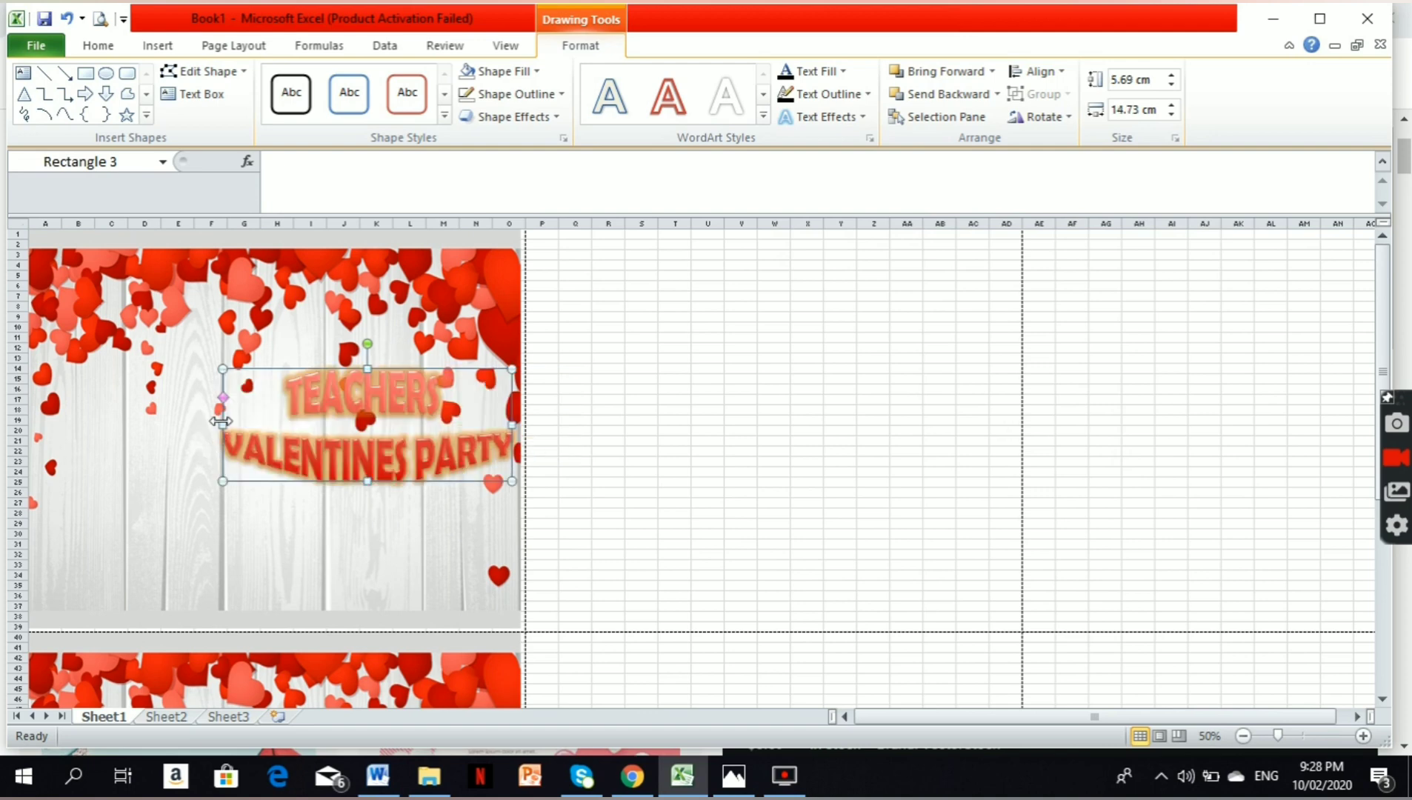
drag(222, 420, 268, 424)
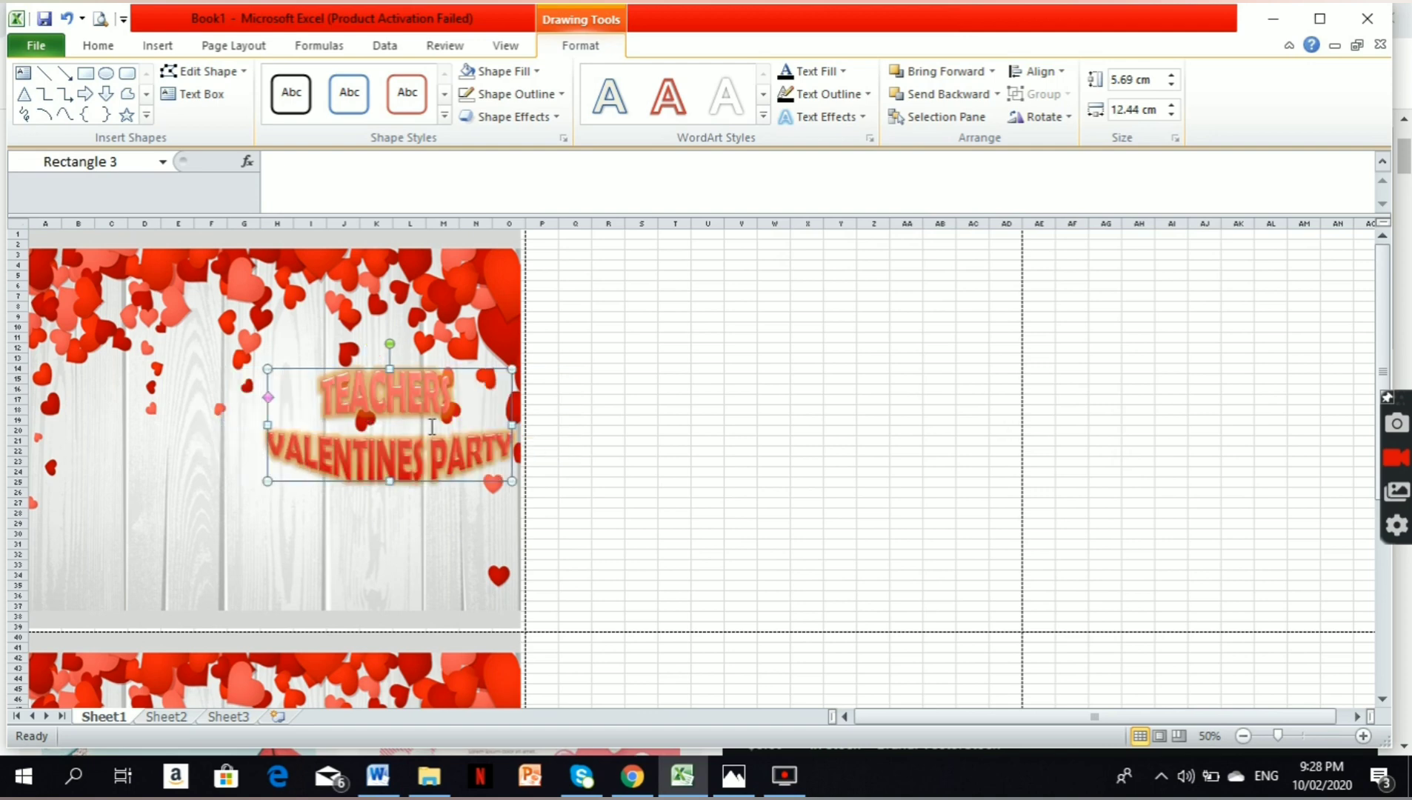
scroll(482, 426, down, 2)
scroll(482, 426, down, 2)
click(475, 301)
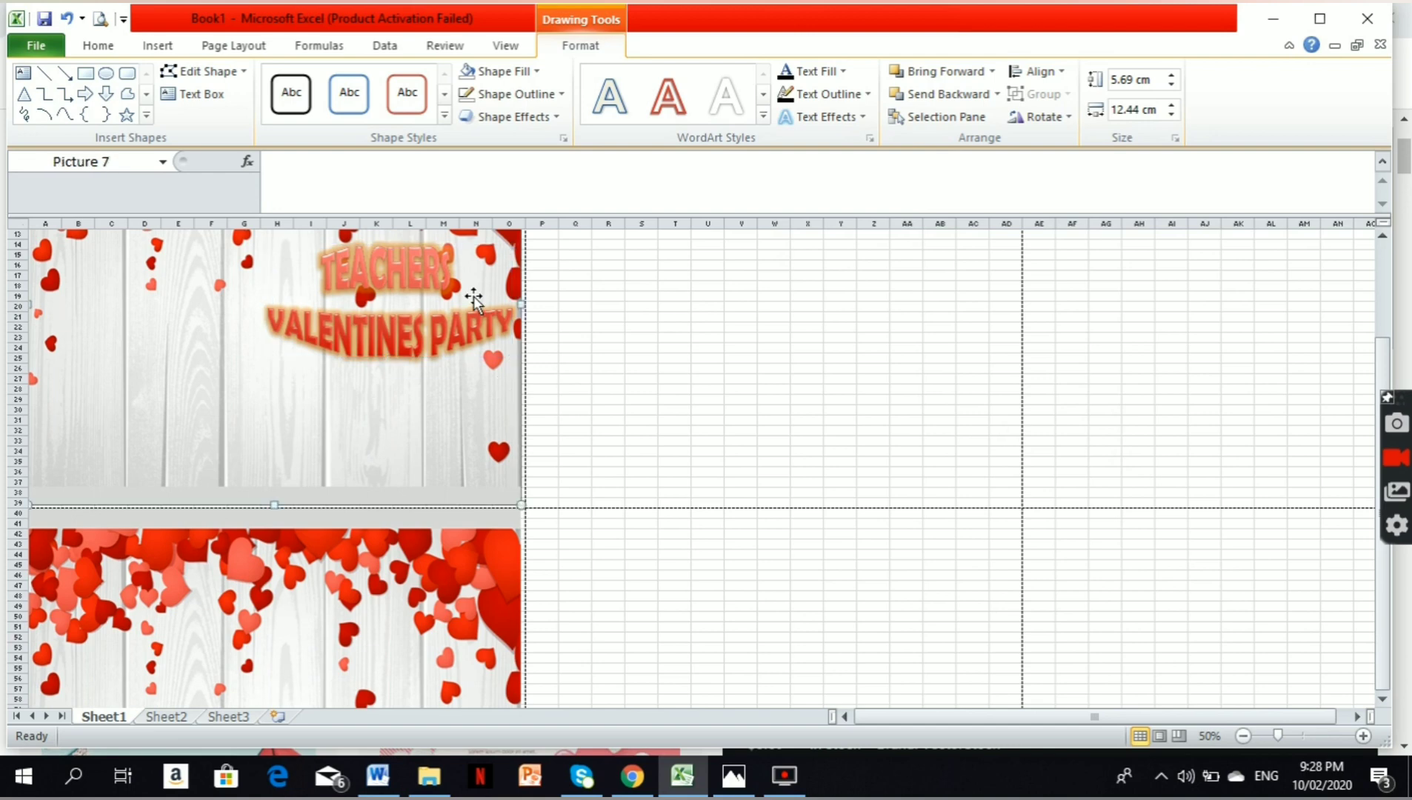
scroll(475, 337, up, 2)
click(442, 371)
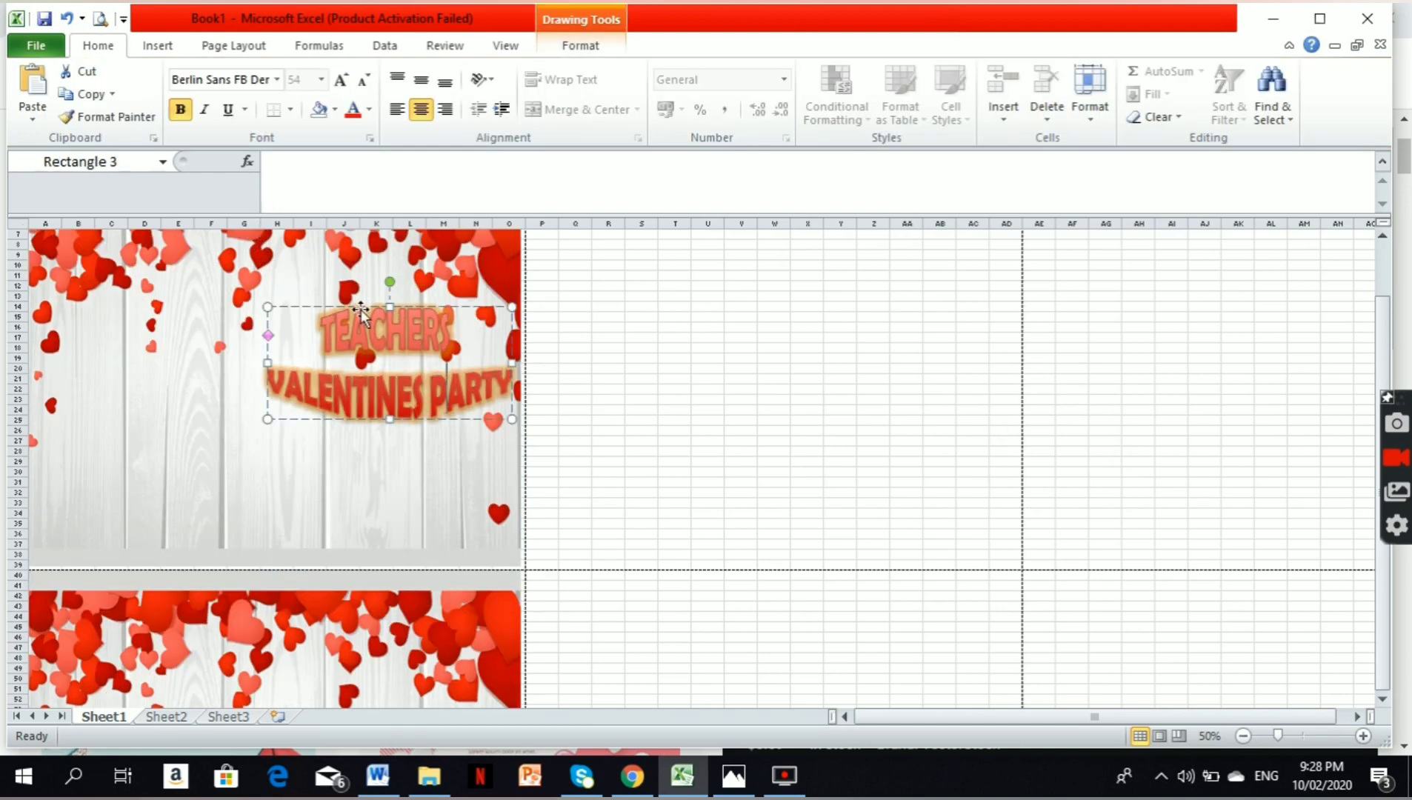
drag(369, 307, 377, 304)
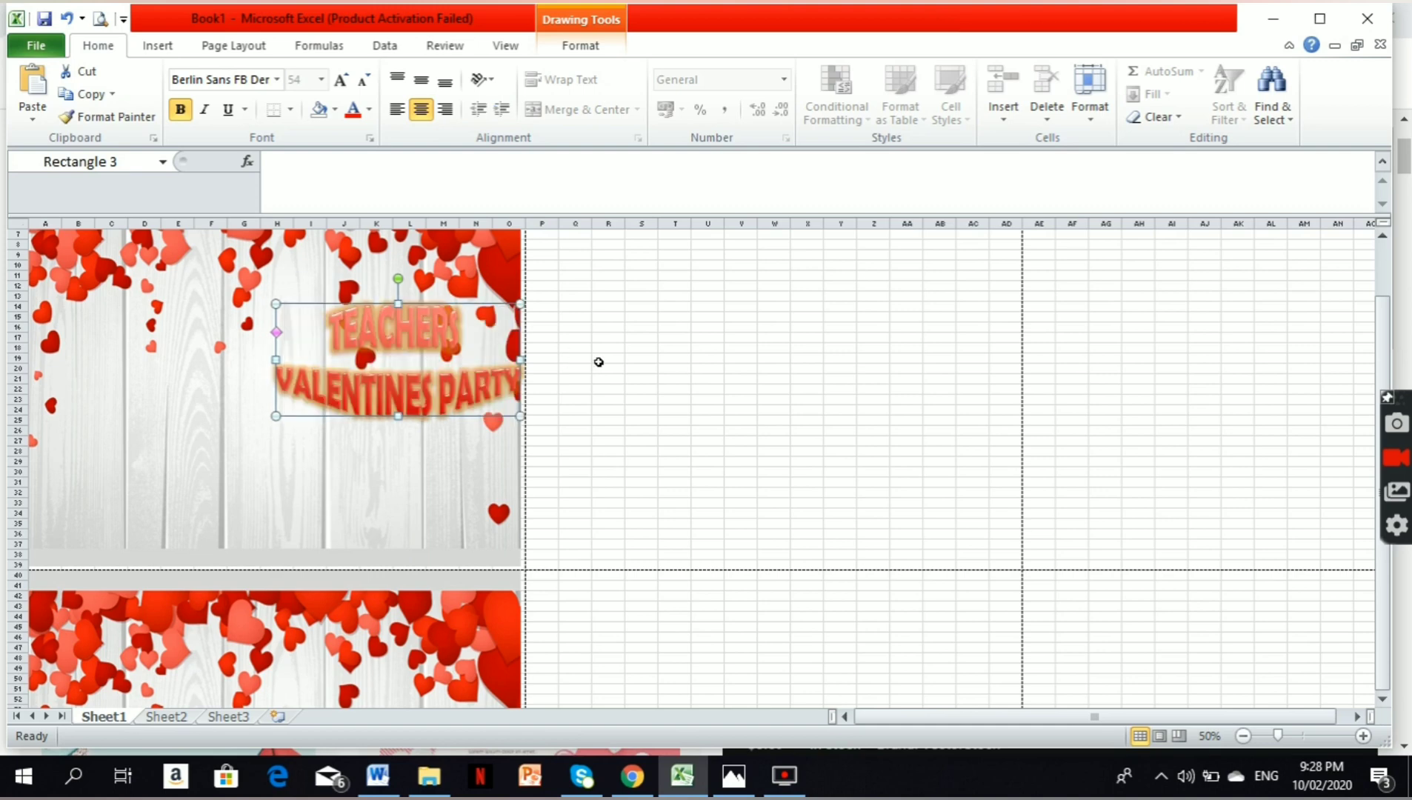
click(372, 463)
click(407, 341)
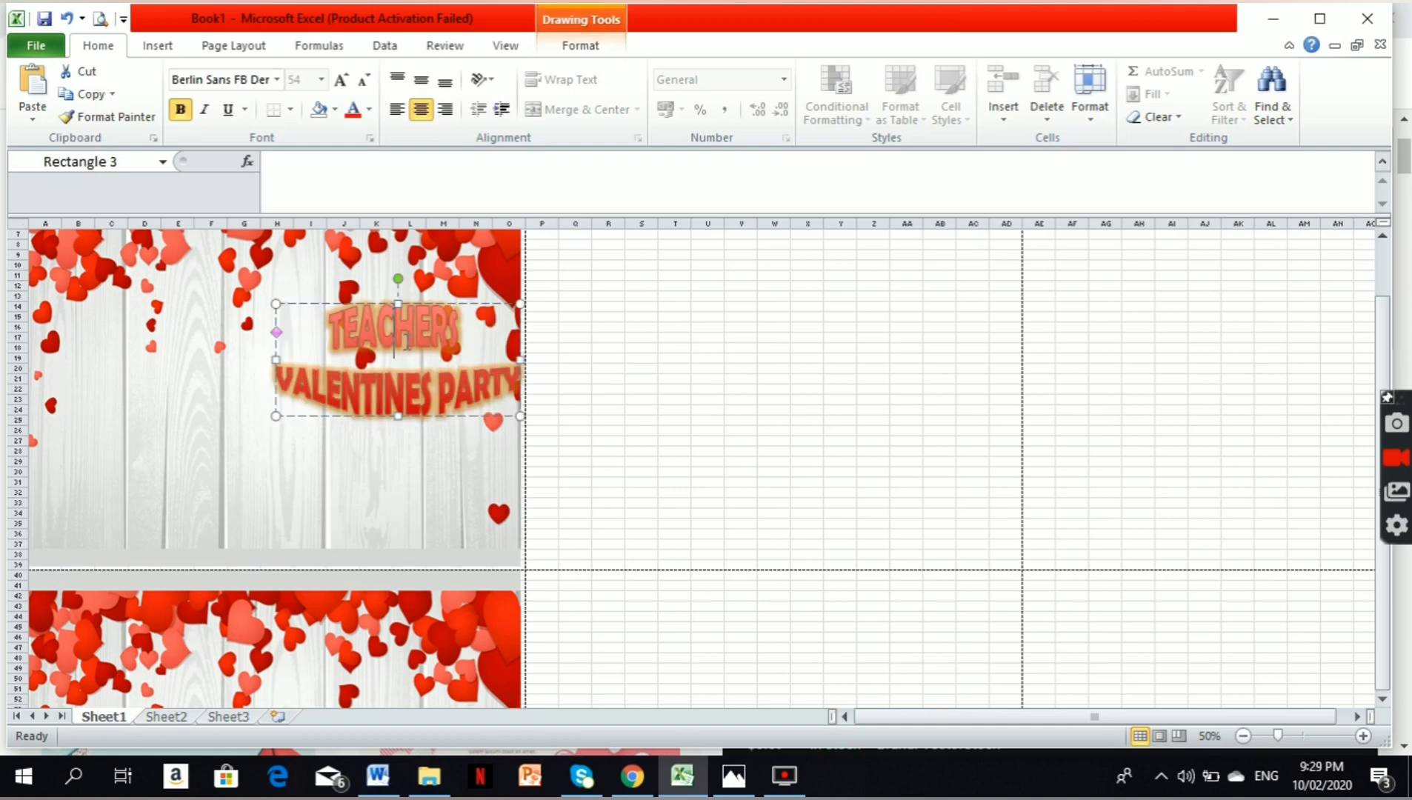
click(400, 430)
click(151, 48)
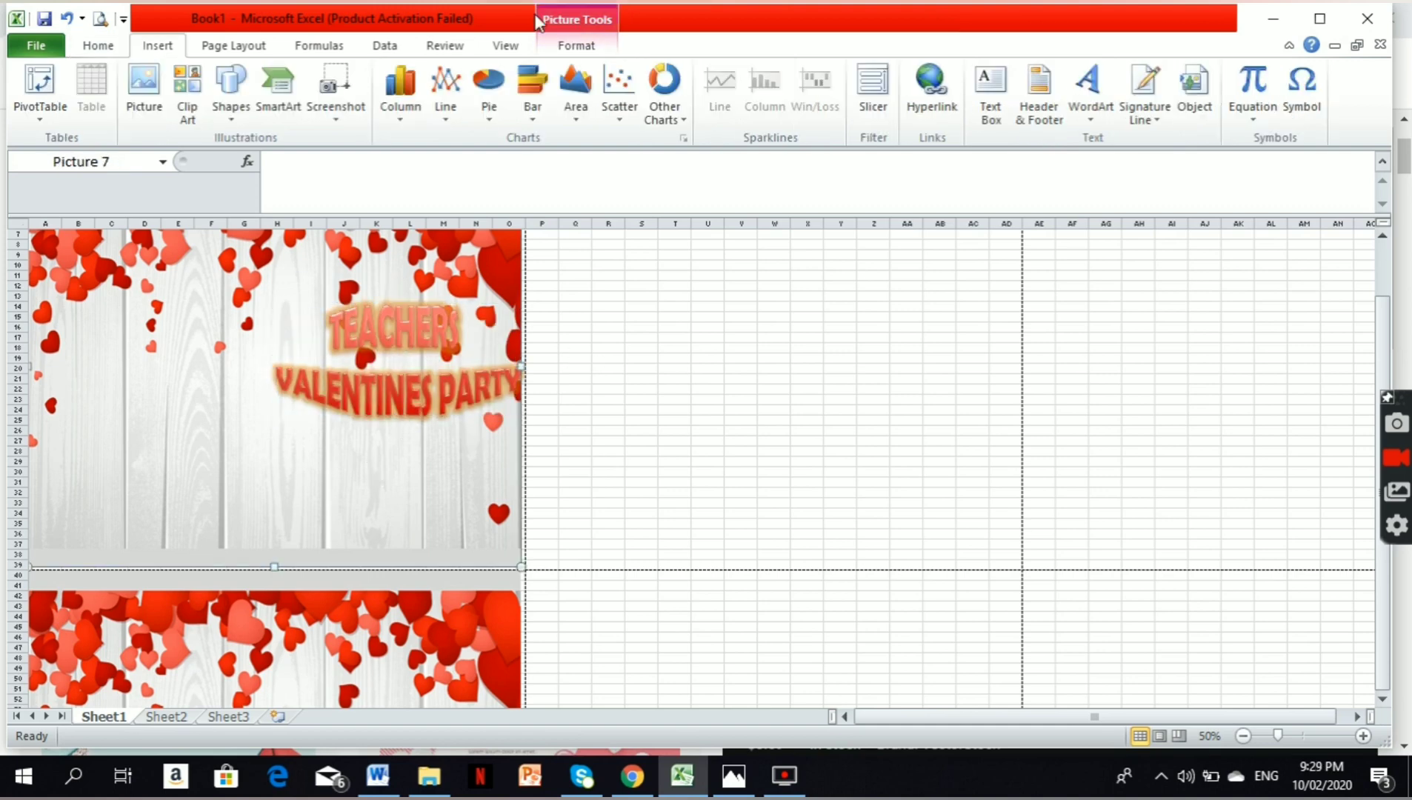
- Draw a 4.23 × 9.74 cm text box below the title with No Fill and No Outline
click(1003, 100)
drag(307, 426, 497, 510)
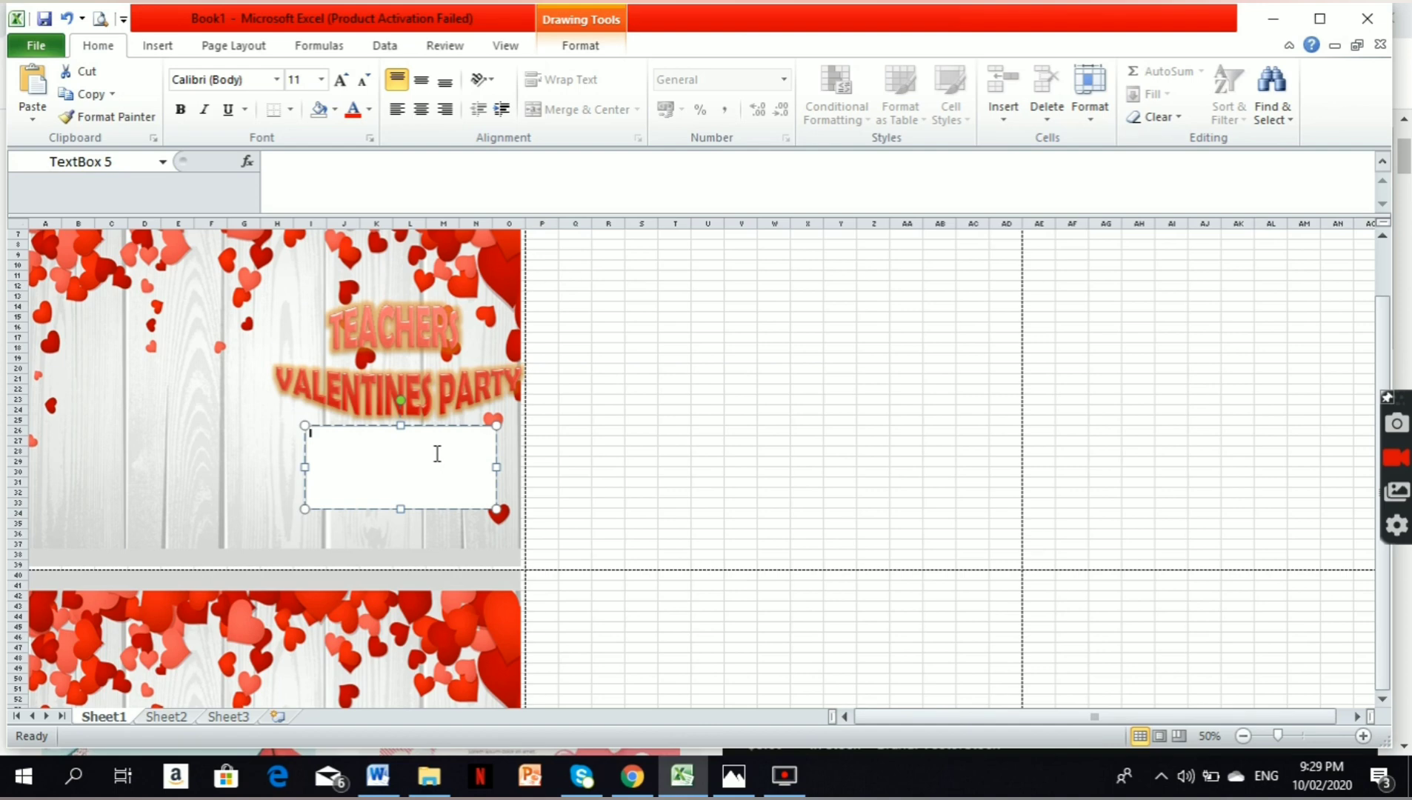
click(578, 46)
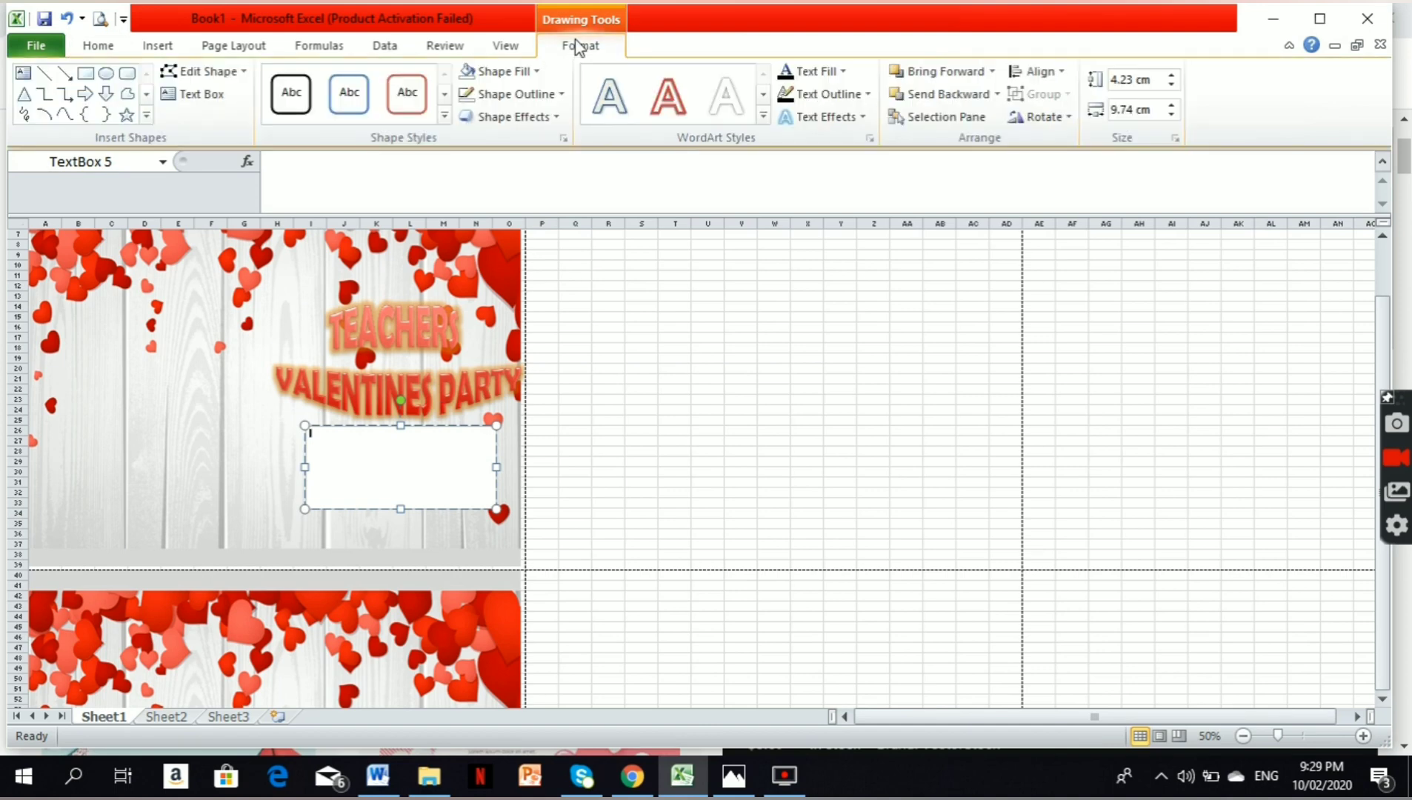
click(508, 74)
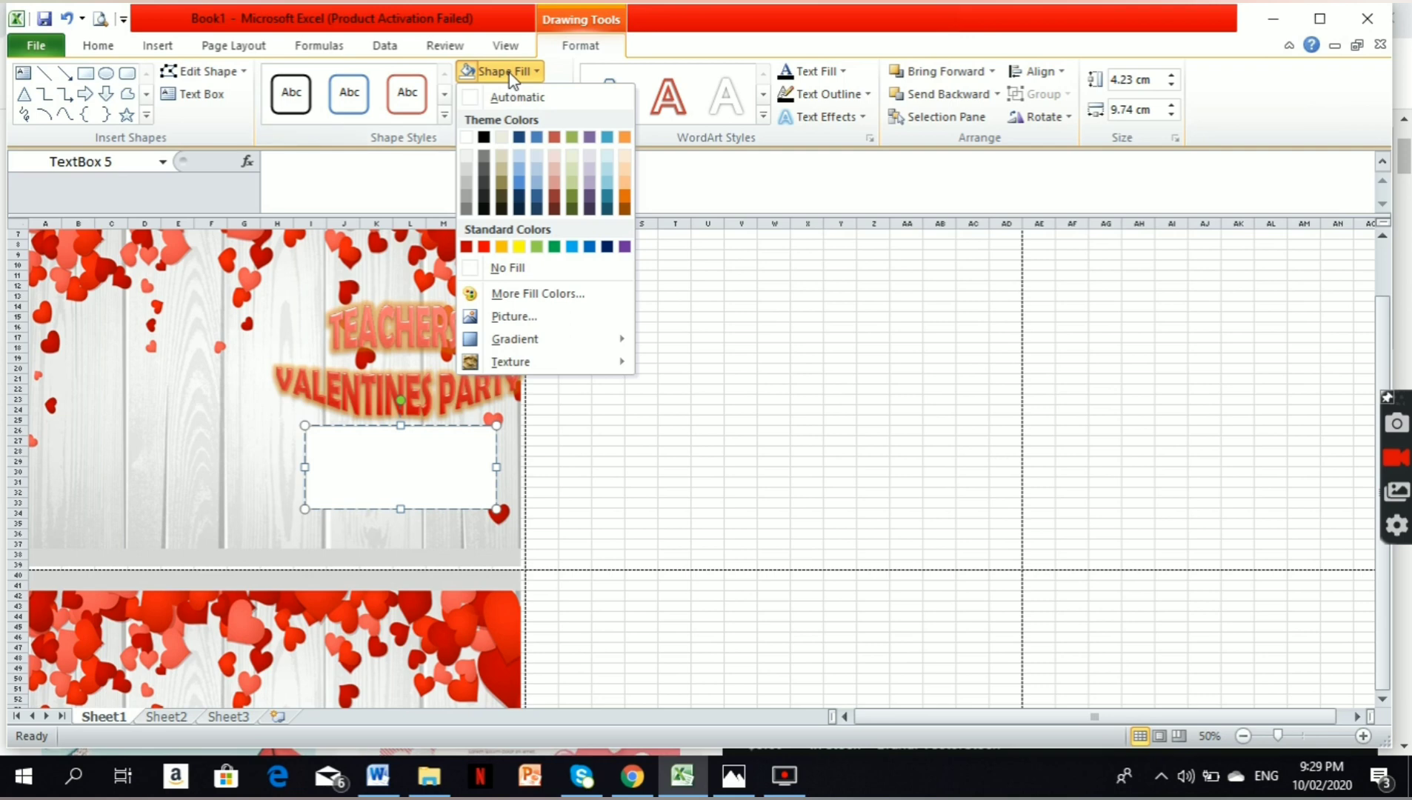
click(528, 264)
click(537, 102)
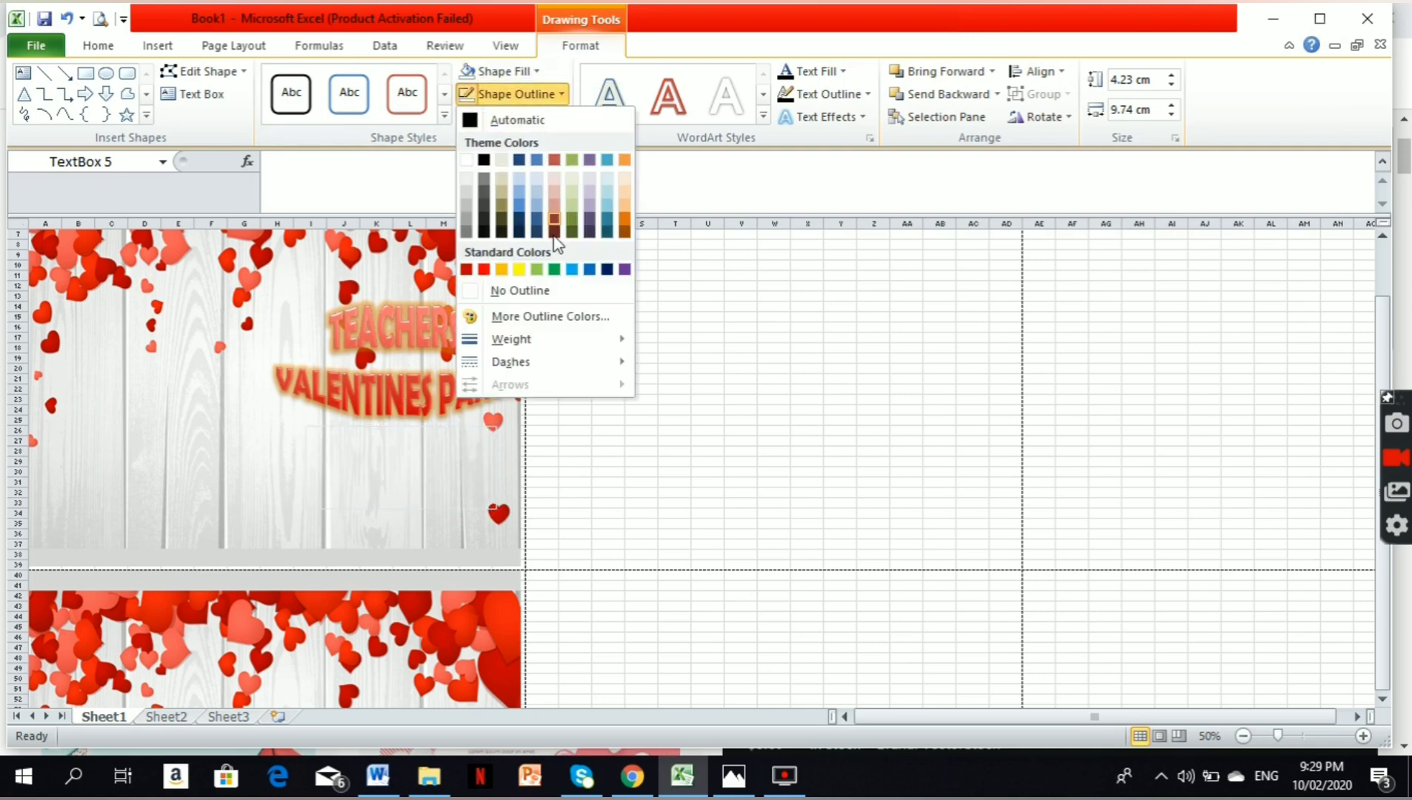
click(512, 289)
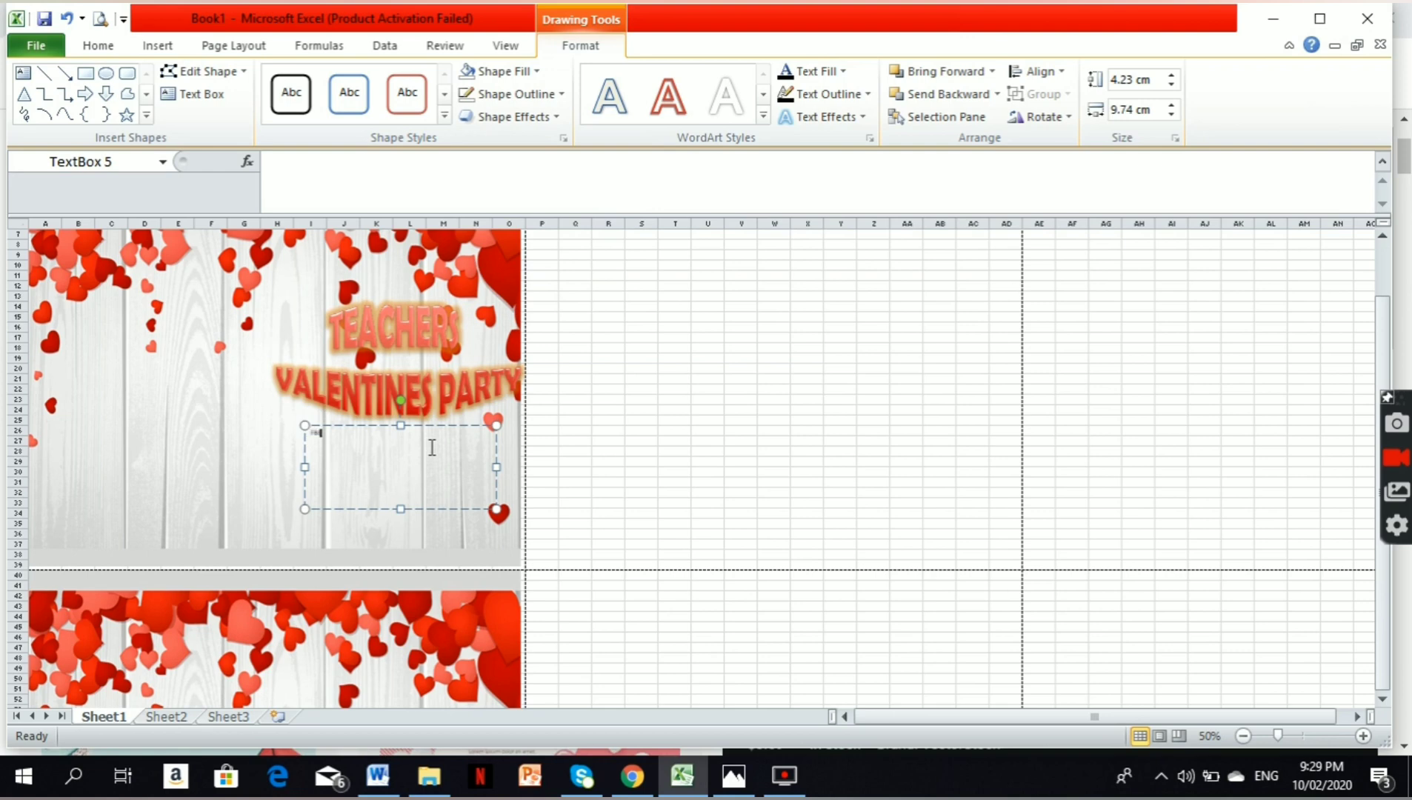
- Type 'FEBRUARY 14, 2020', '4:00 PM' and 'SCHOOL COVERED COURT' on three lines in the text box
click(1310, 735)
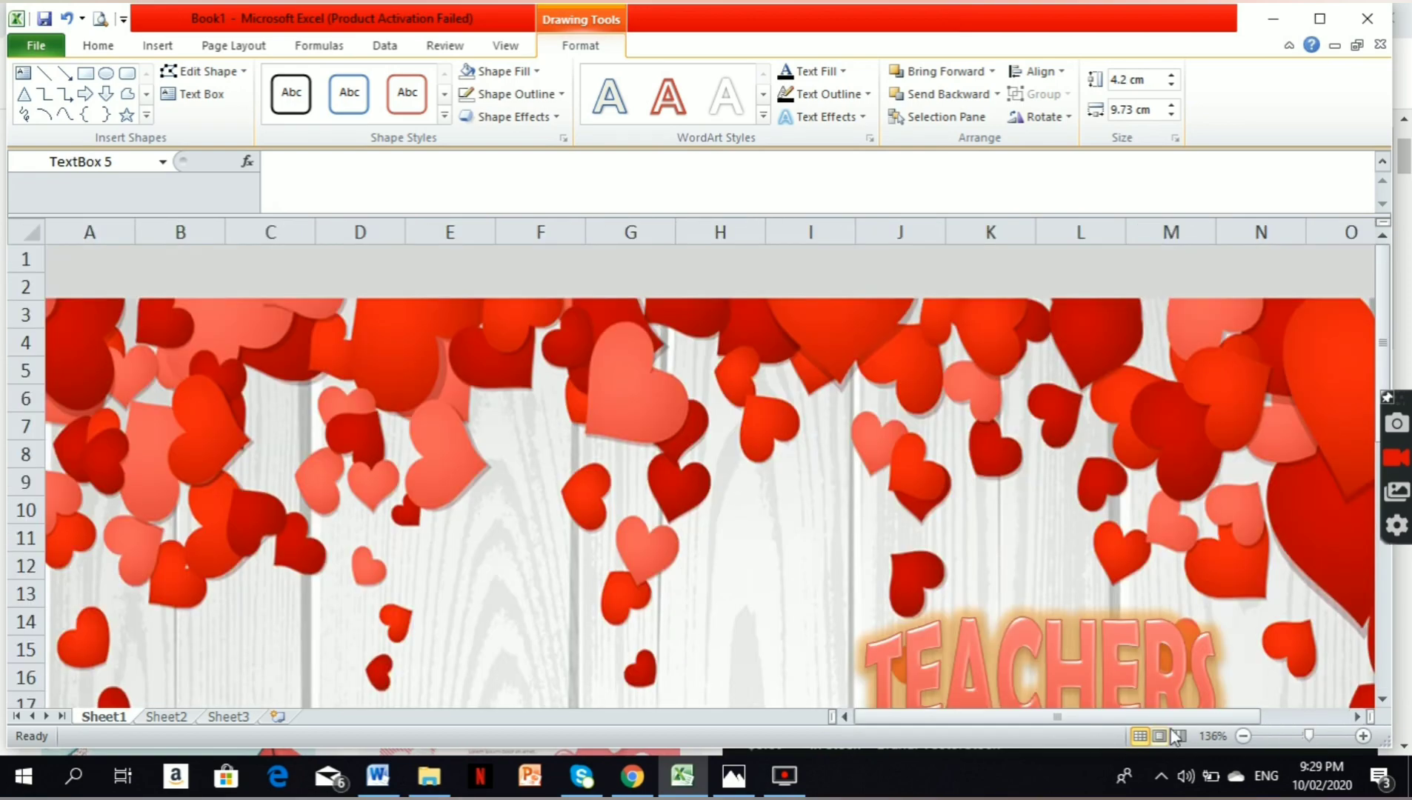
scroll(1104, 615, down, 6)
key(BackSpace)
key(BackSpace)
text(FE)
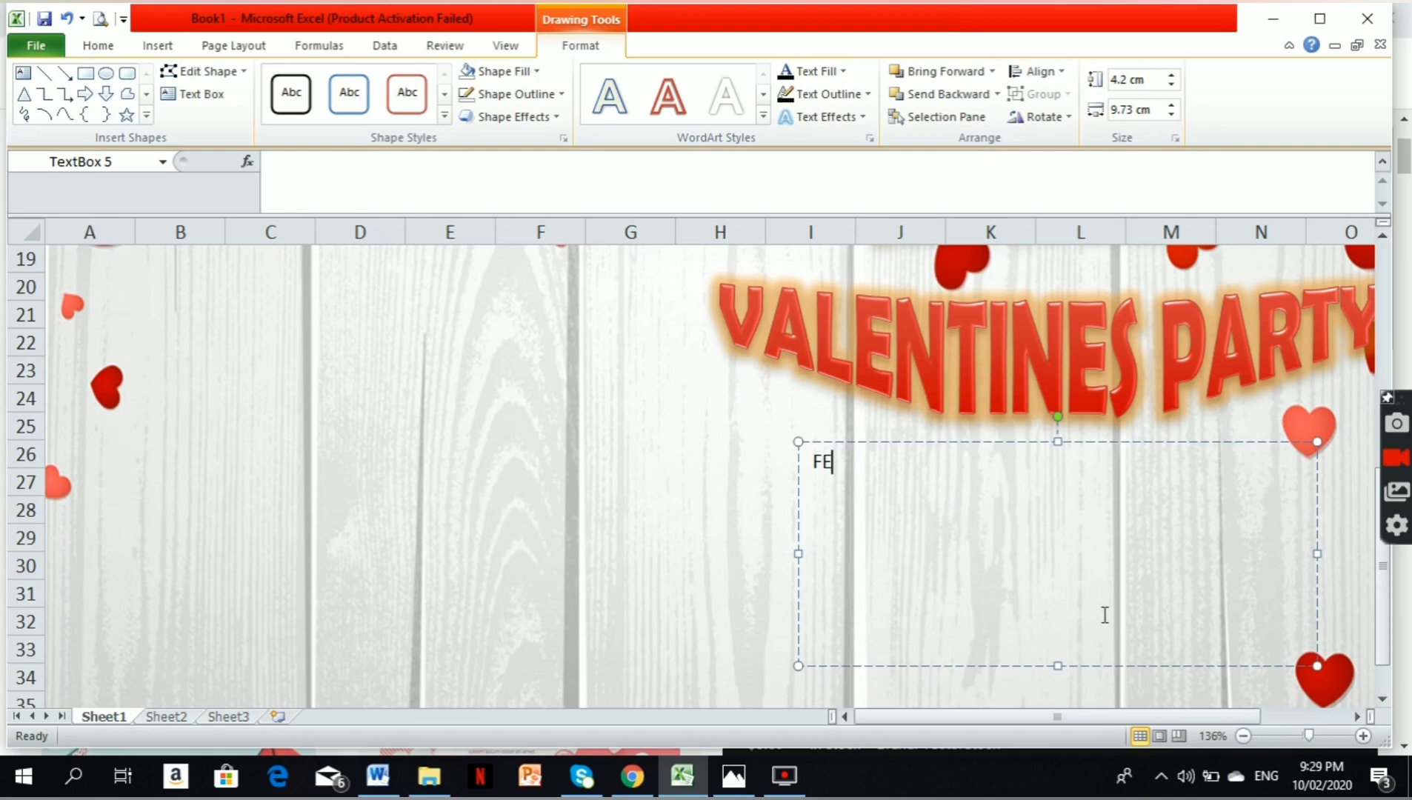
text(BRUA)
text(RY)
text(4)
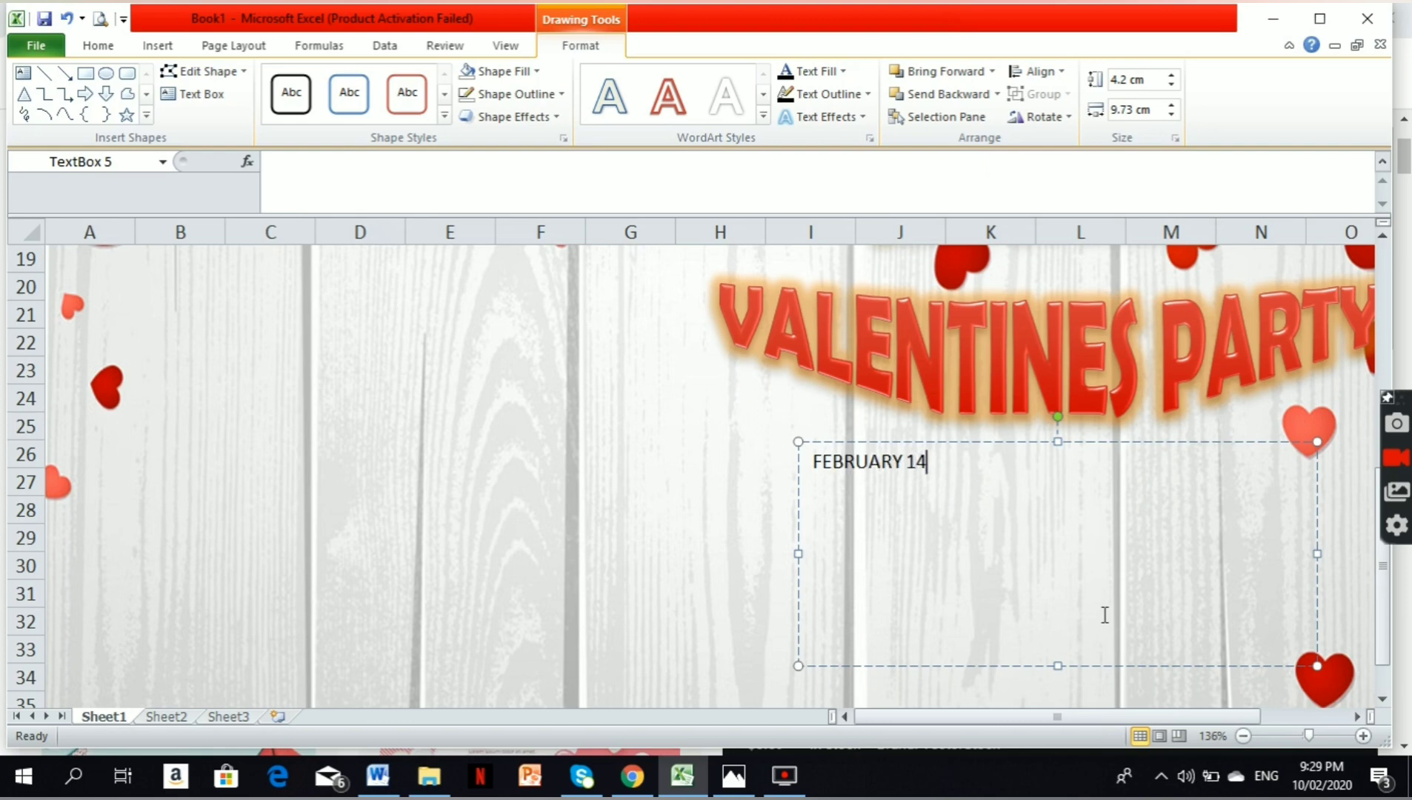
text( 2020)
text(4)
text(00)
key(BackSpace)
key(BackSpace)
key(BackSpace)
text(00PM)
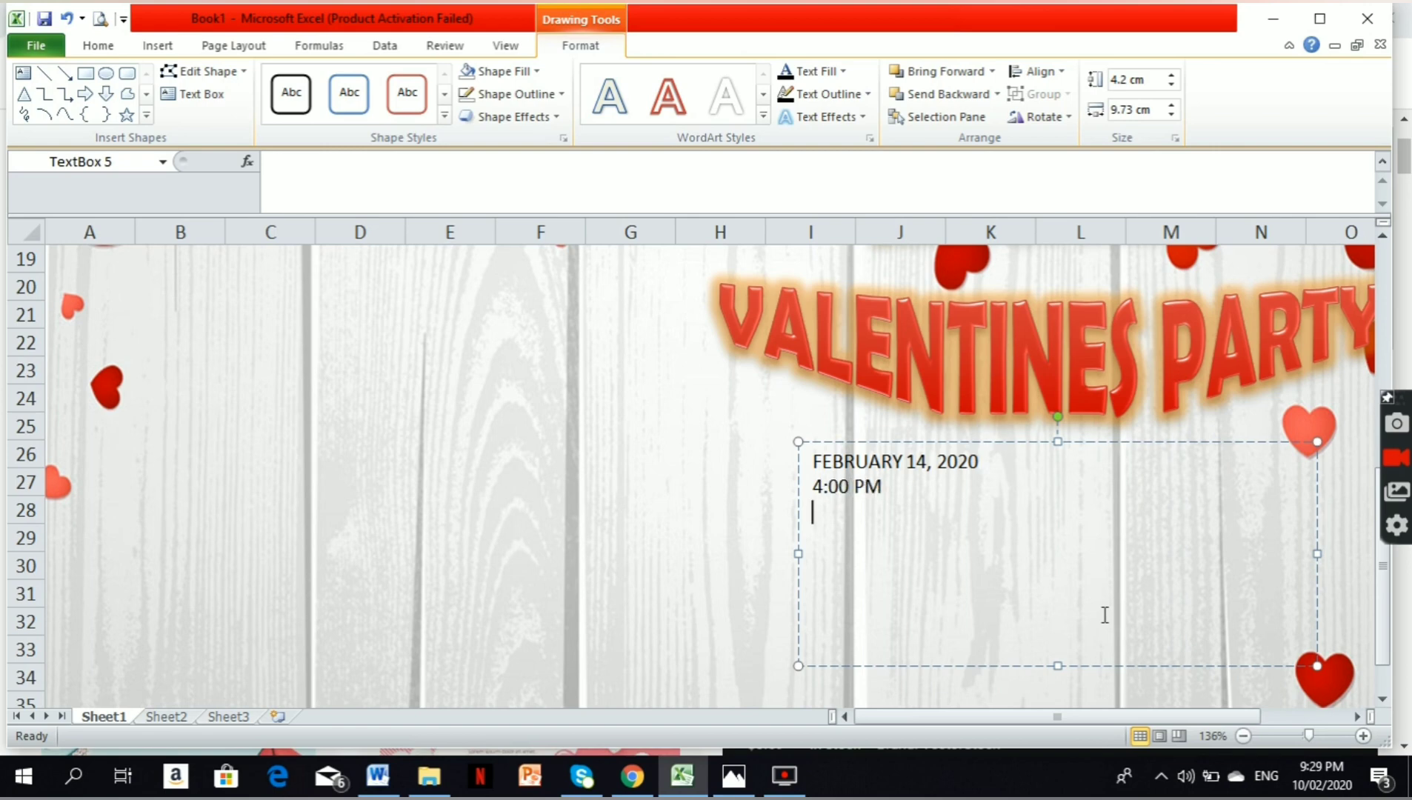
text(SCHOOL C)
text(OVER)
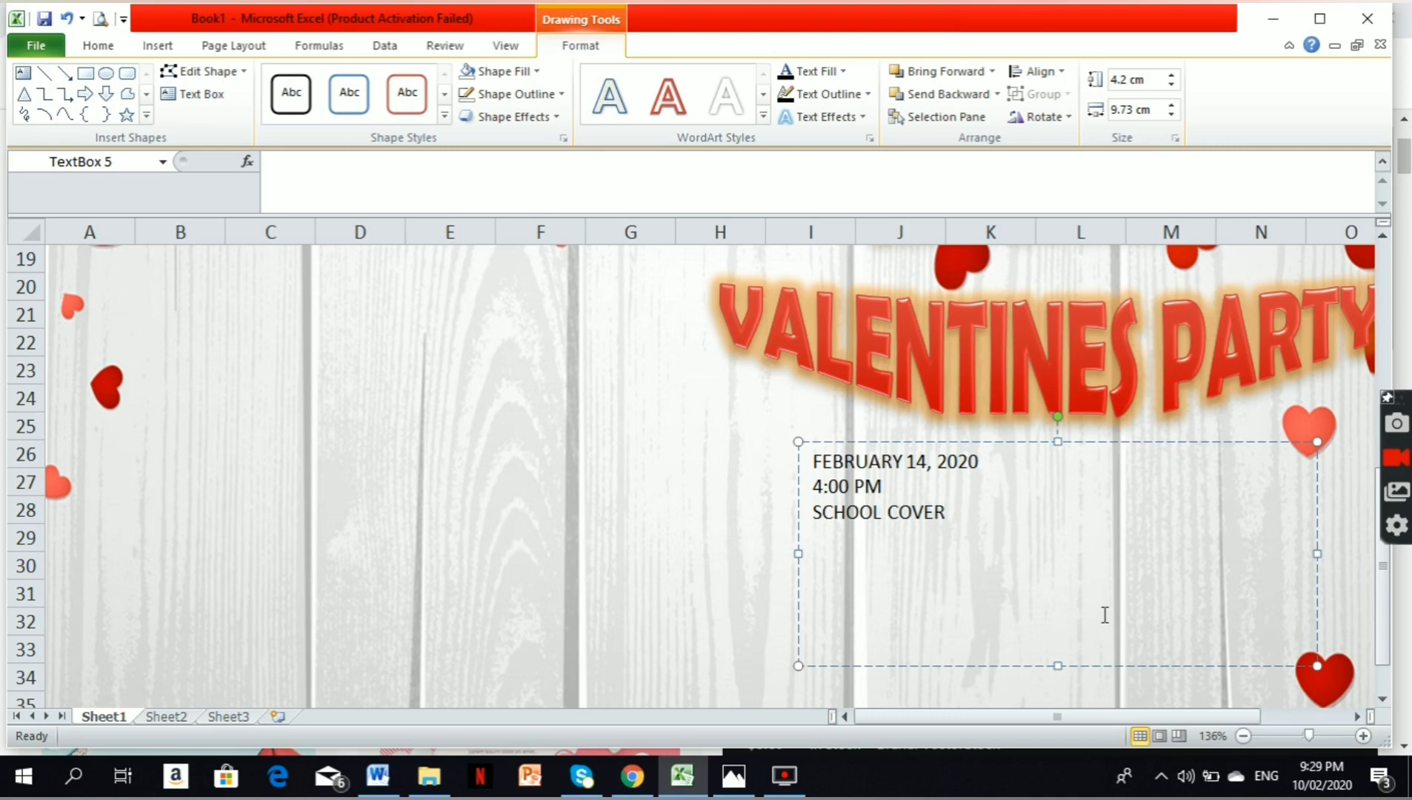
text(DEED COURT)
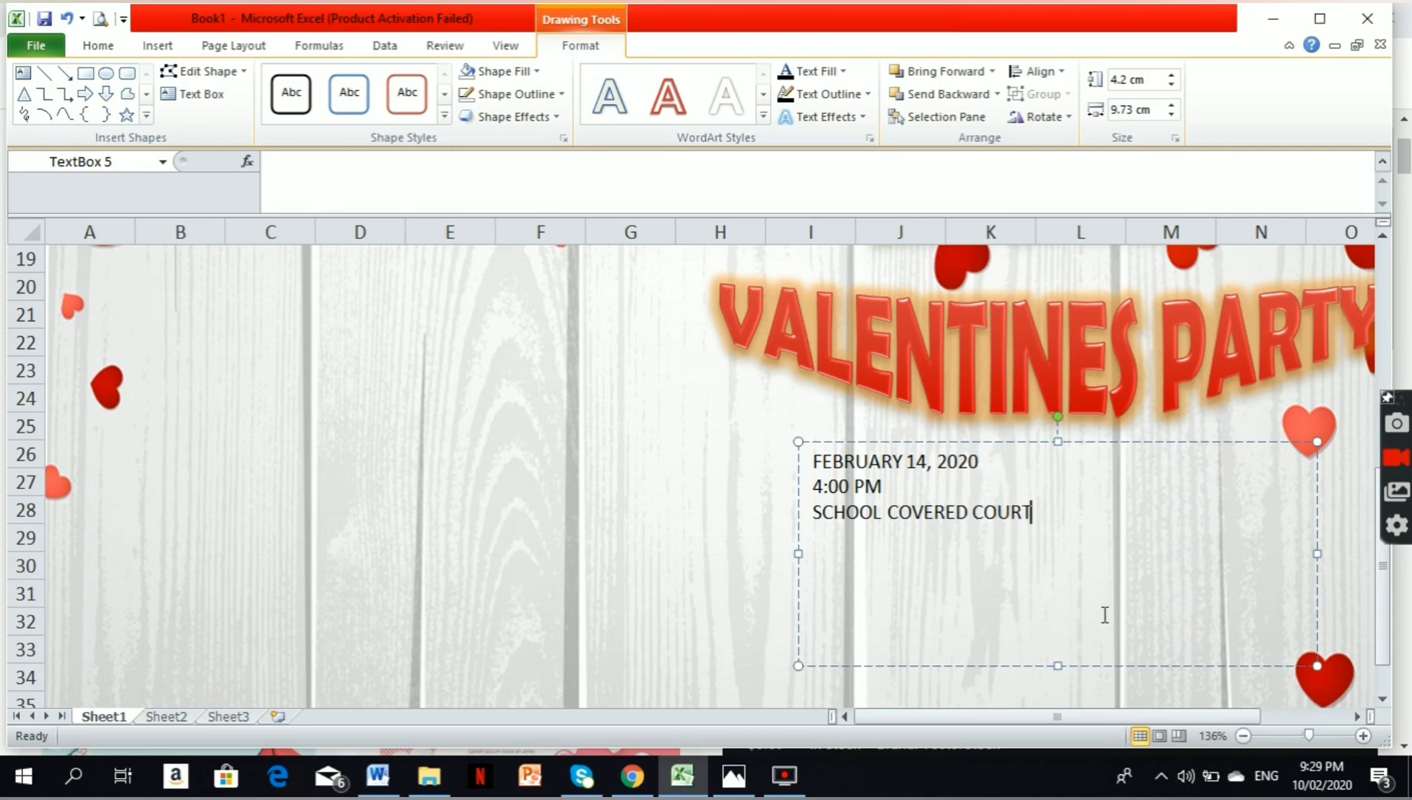
key(ctrl+a)
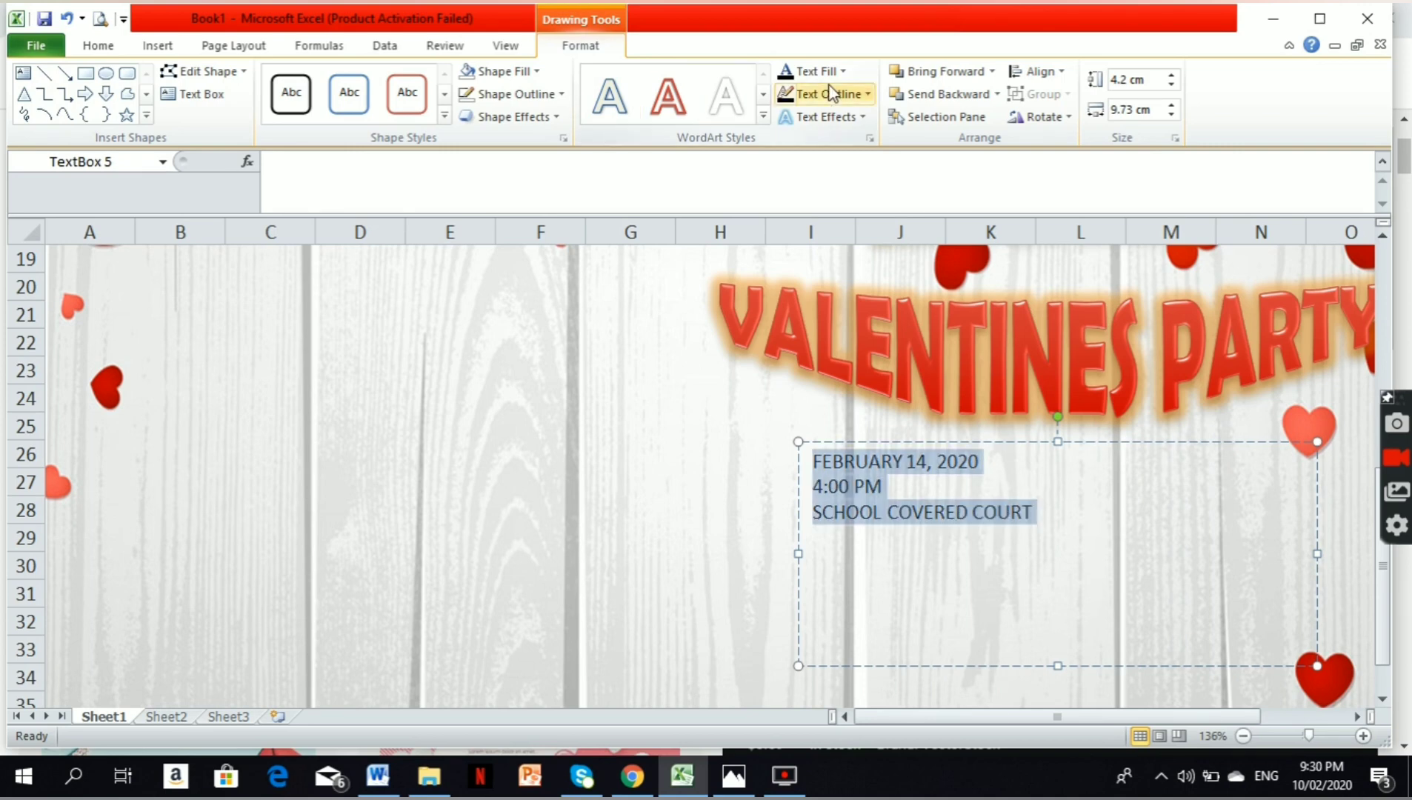
- Give the date, time and venue text a Wave warp, the blue Metal Bevel Reflection WordArt style and centred lines
click(827, 116)
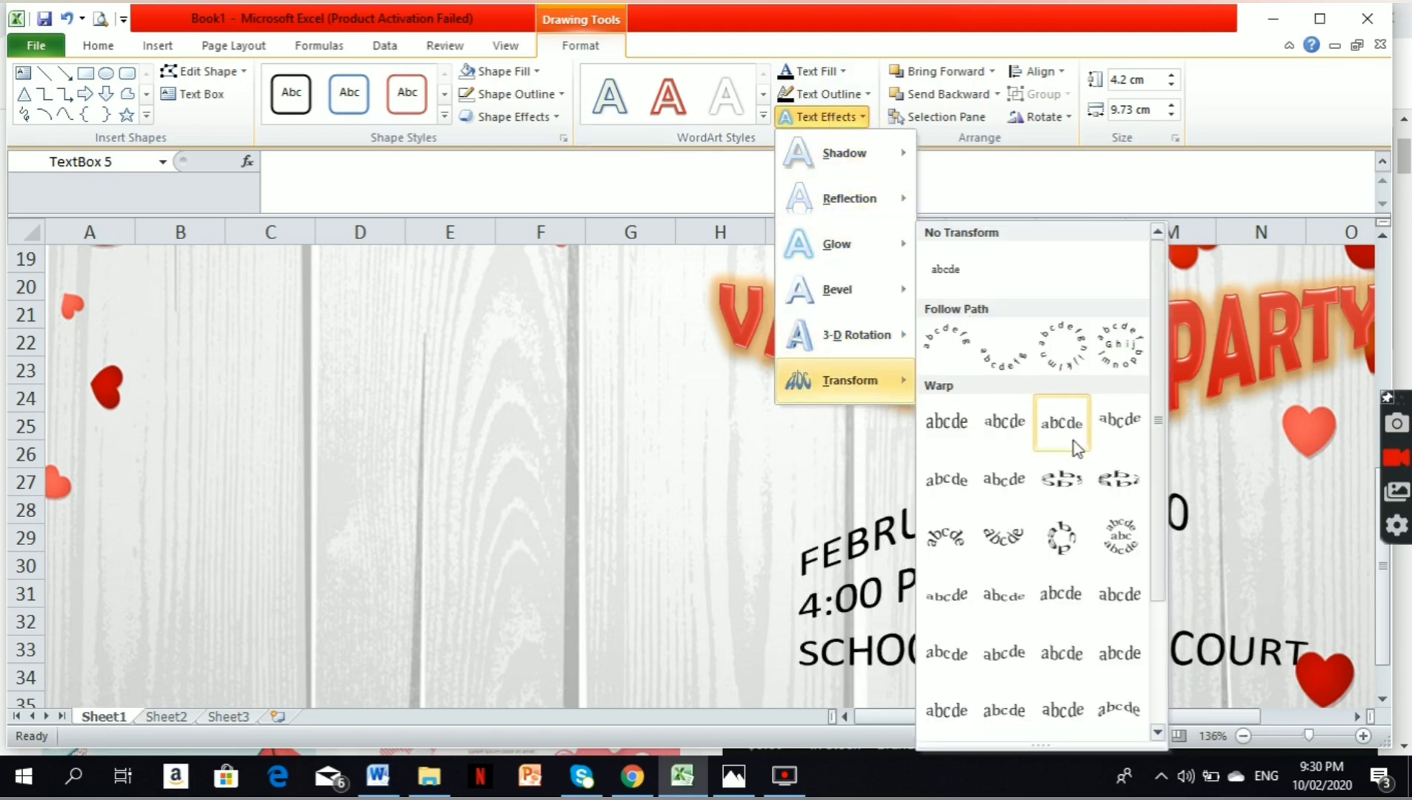
mouse_move(845, 379)
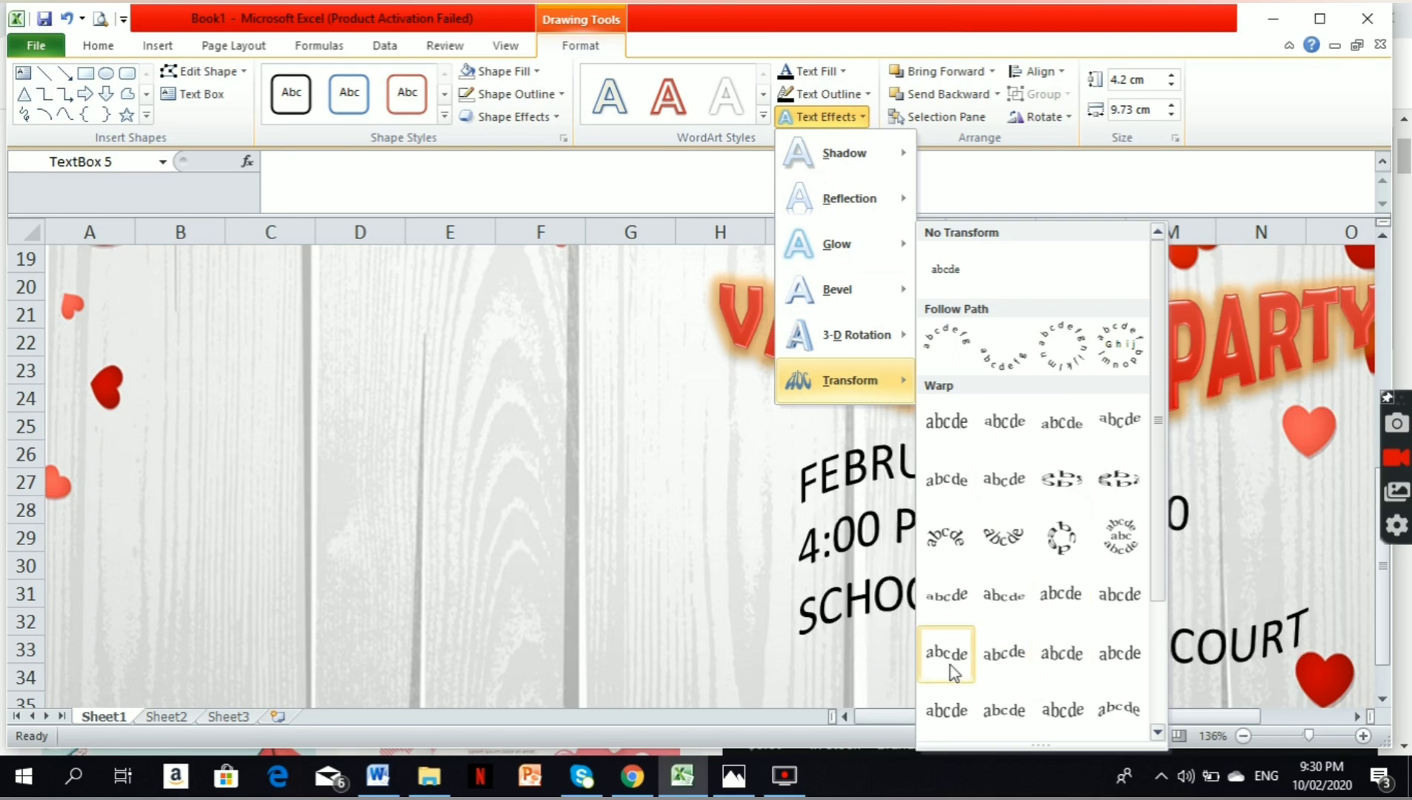
click(1099, 663)
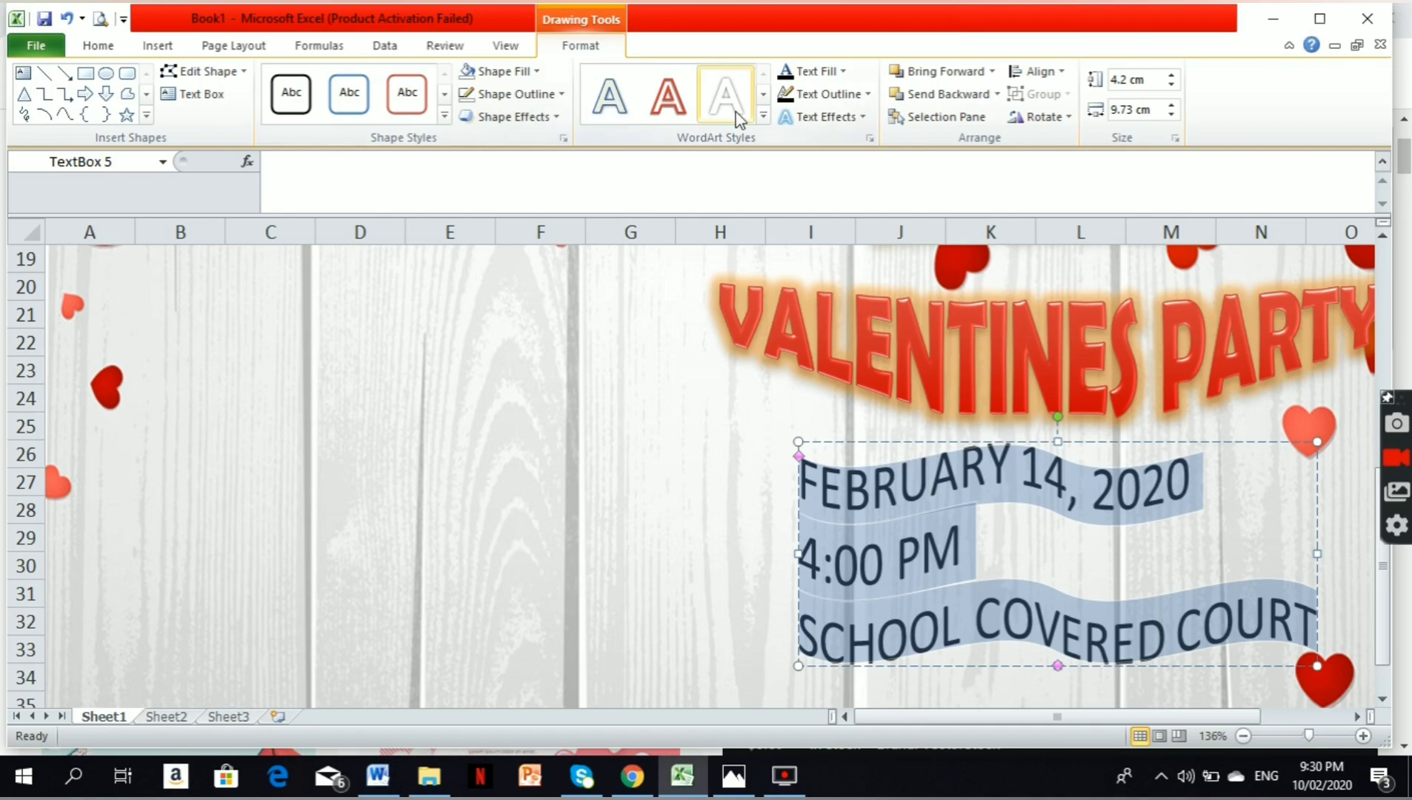
click(763, 116)
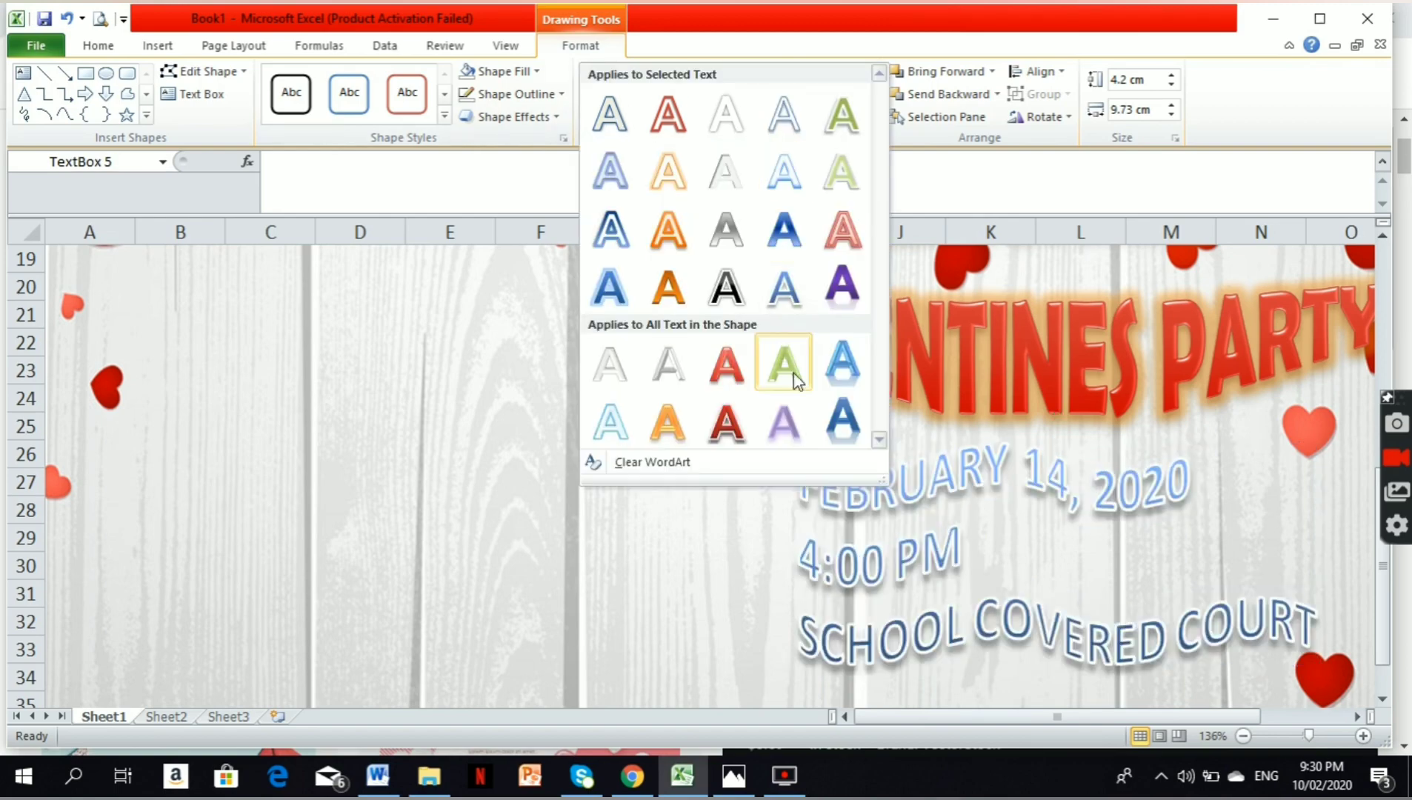
click(831, 406)
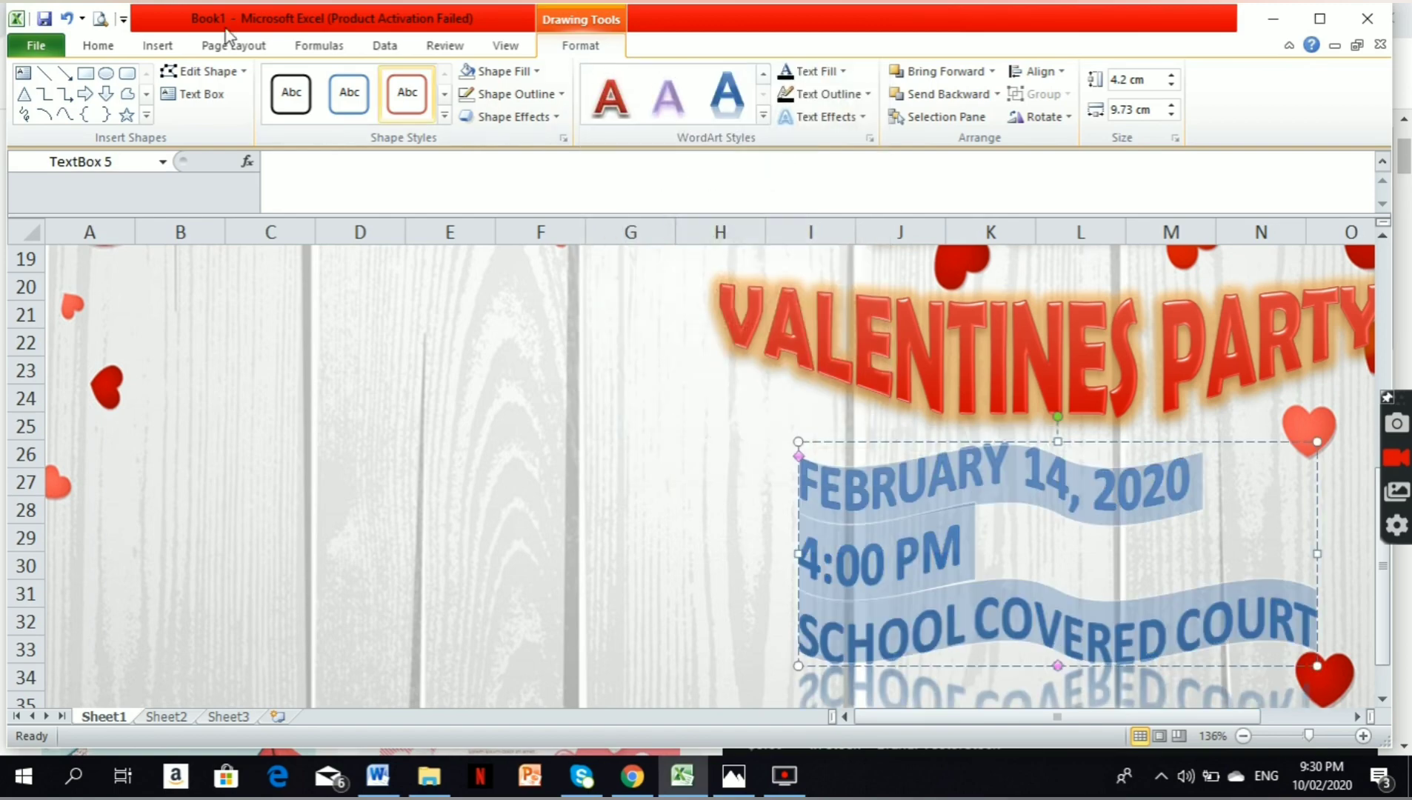
key(ctrl+e)
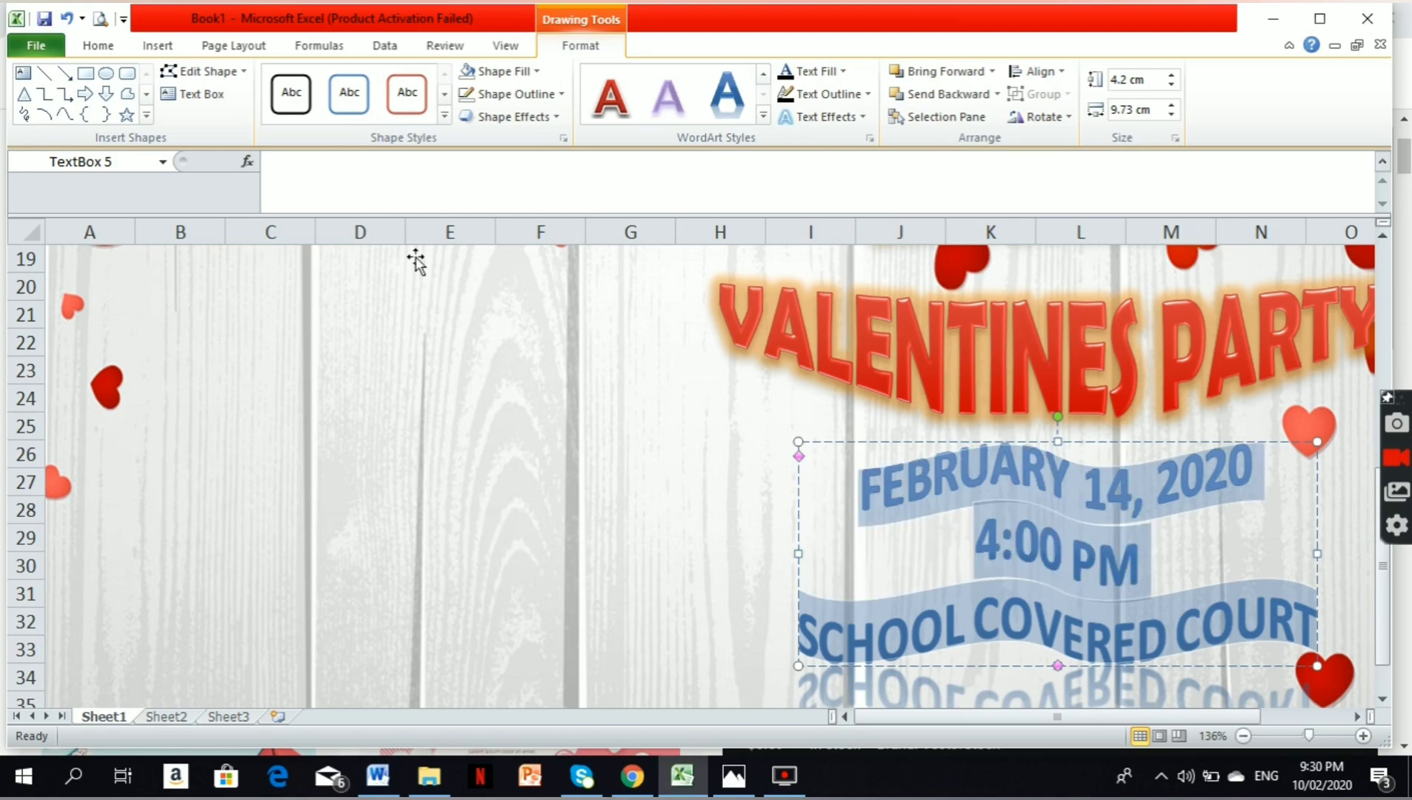
- Set the date, time and venue text in Arial Black
click(98, 45)
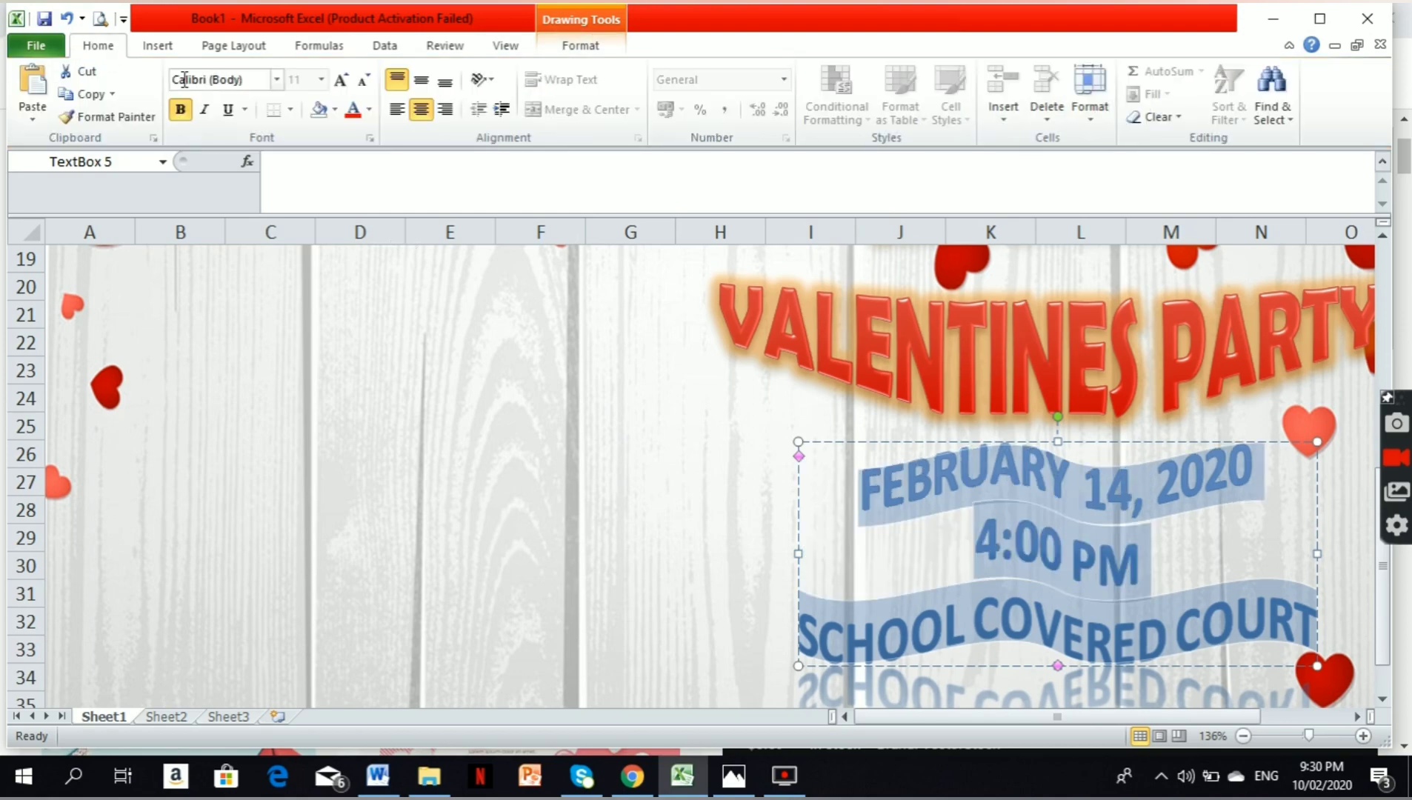
click(276, 82)
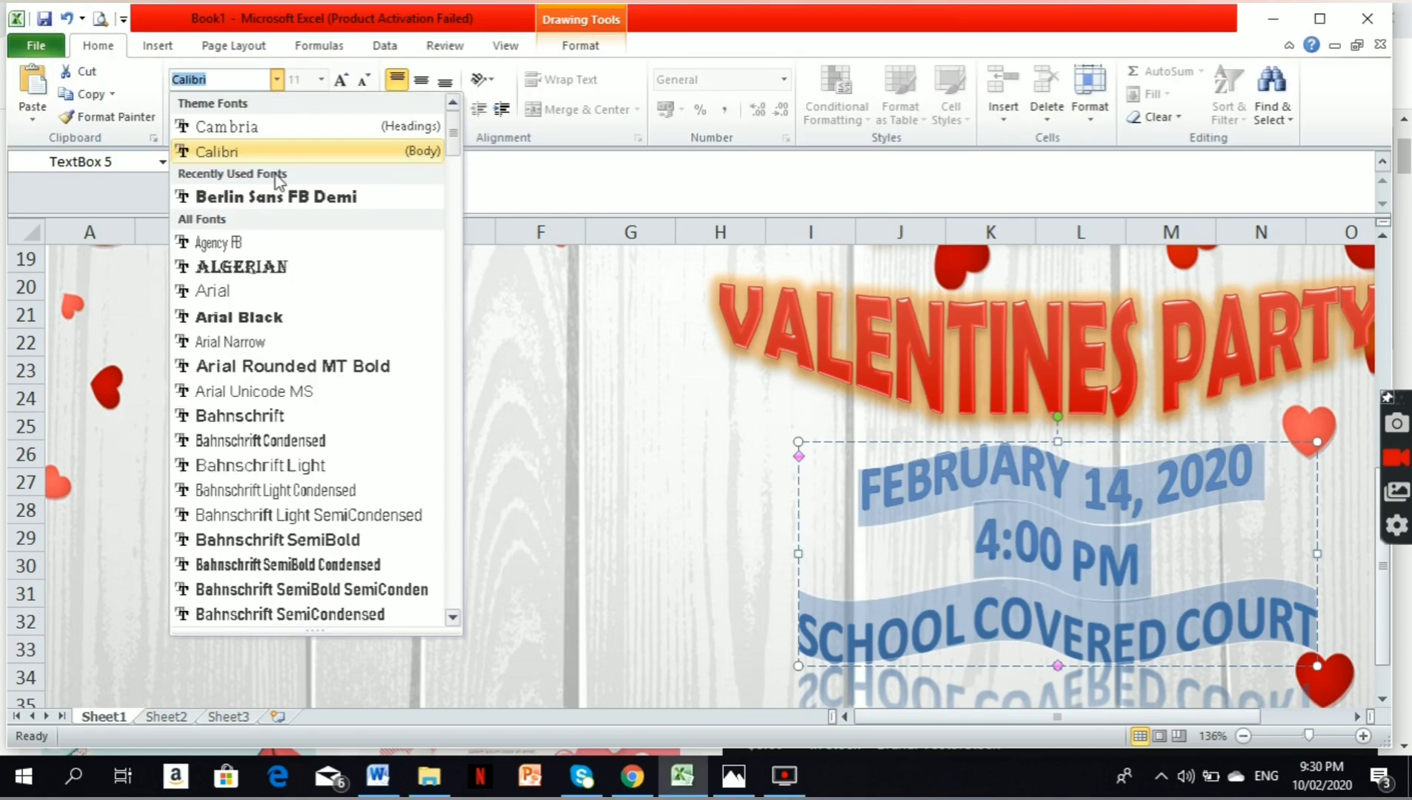
click(320, 326)
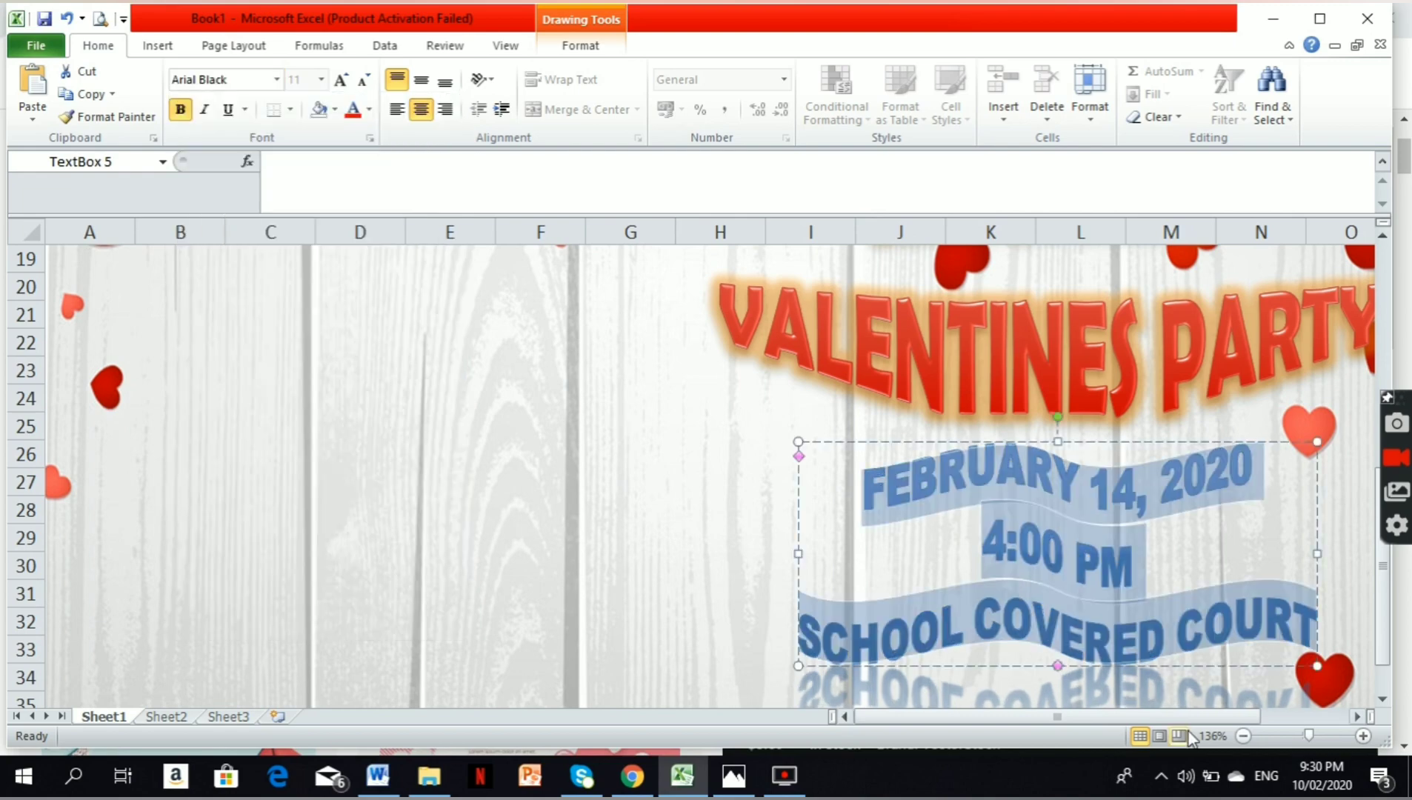
- Shrink the date and venue text box so it sits beneath the arched title
click(1293, 734)
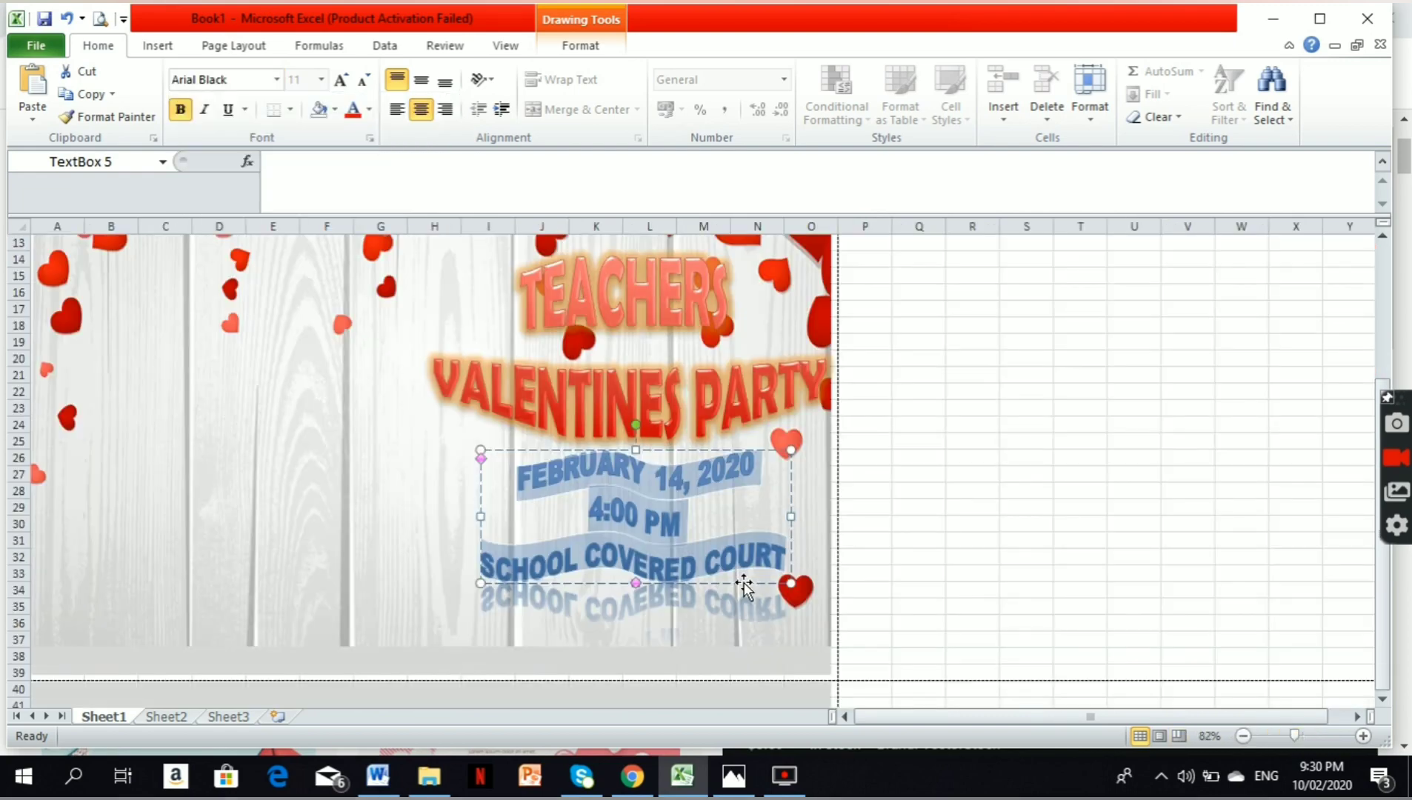
click(592, 540)
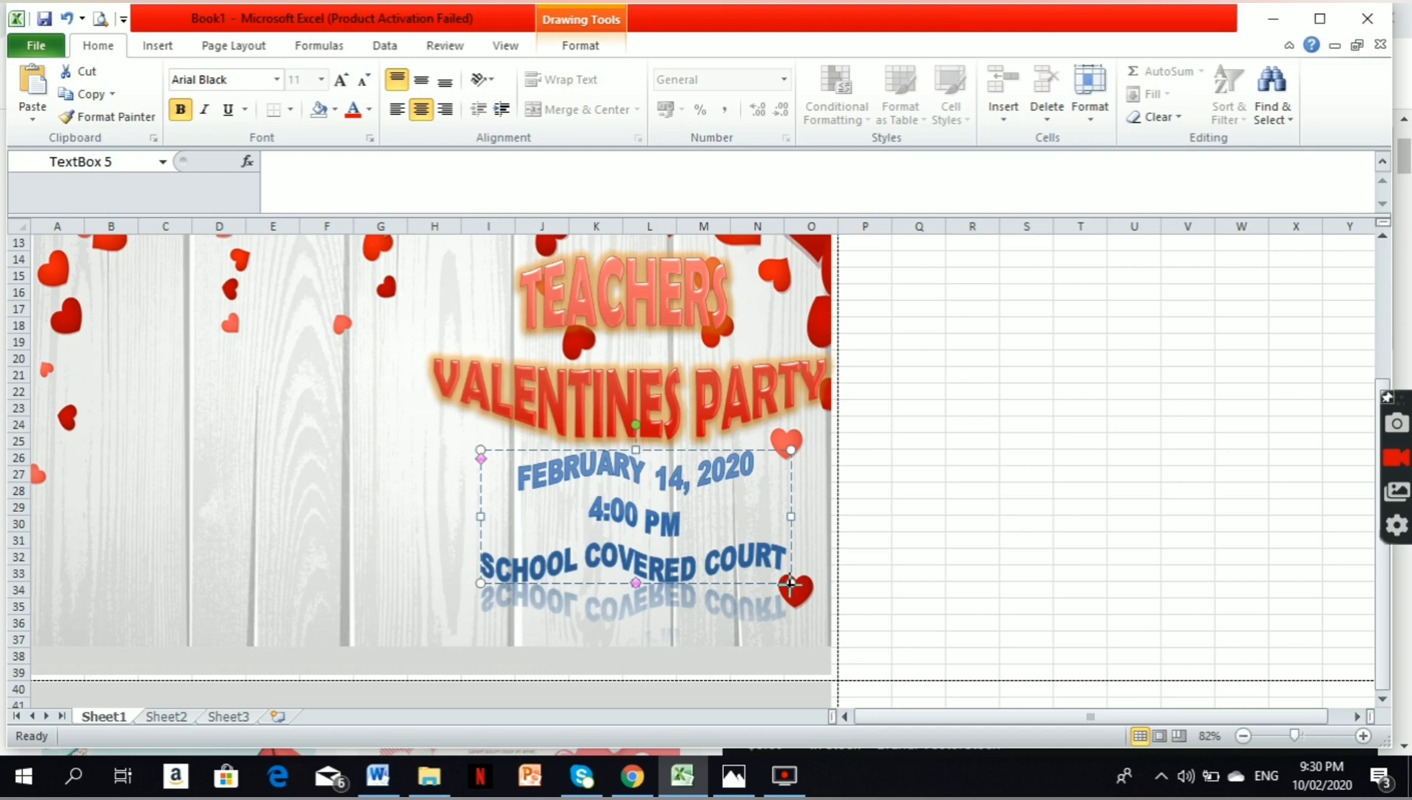
drag(790, 585, 772, 563)
drag(500, 450, 526, 451)
scroll(722, 589, up, 4)
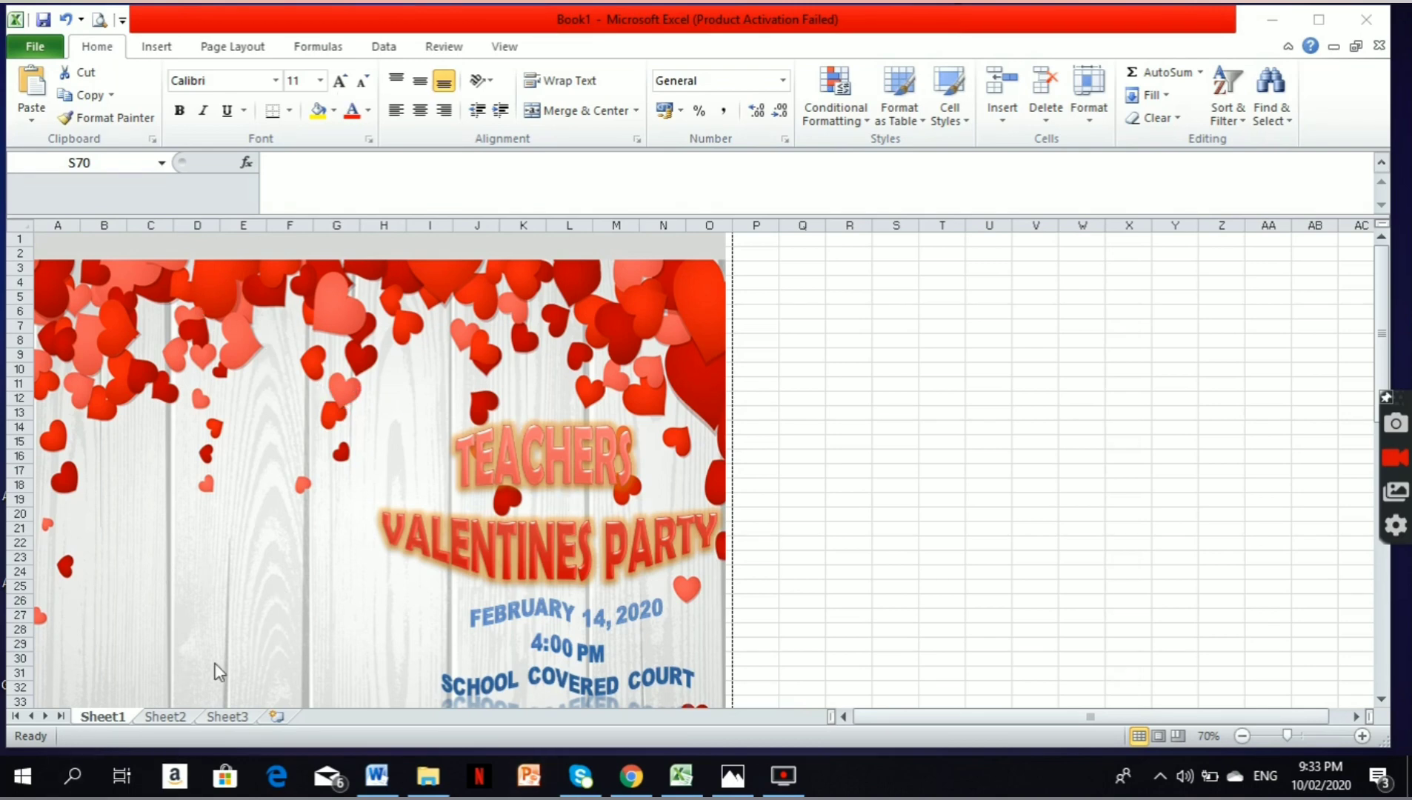
- Draw a text box on the flyer's left with no fill and no outline
click(156, 47)
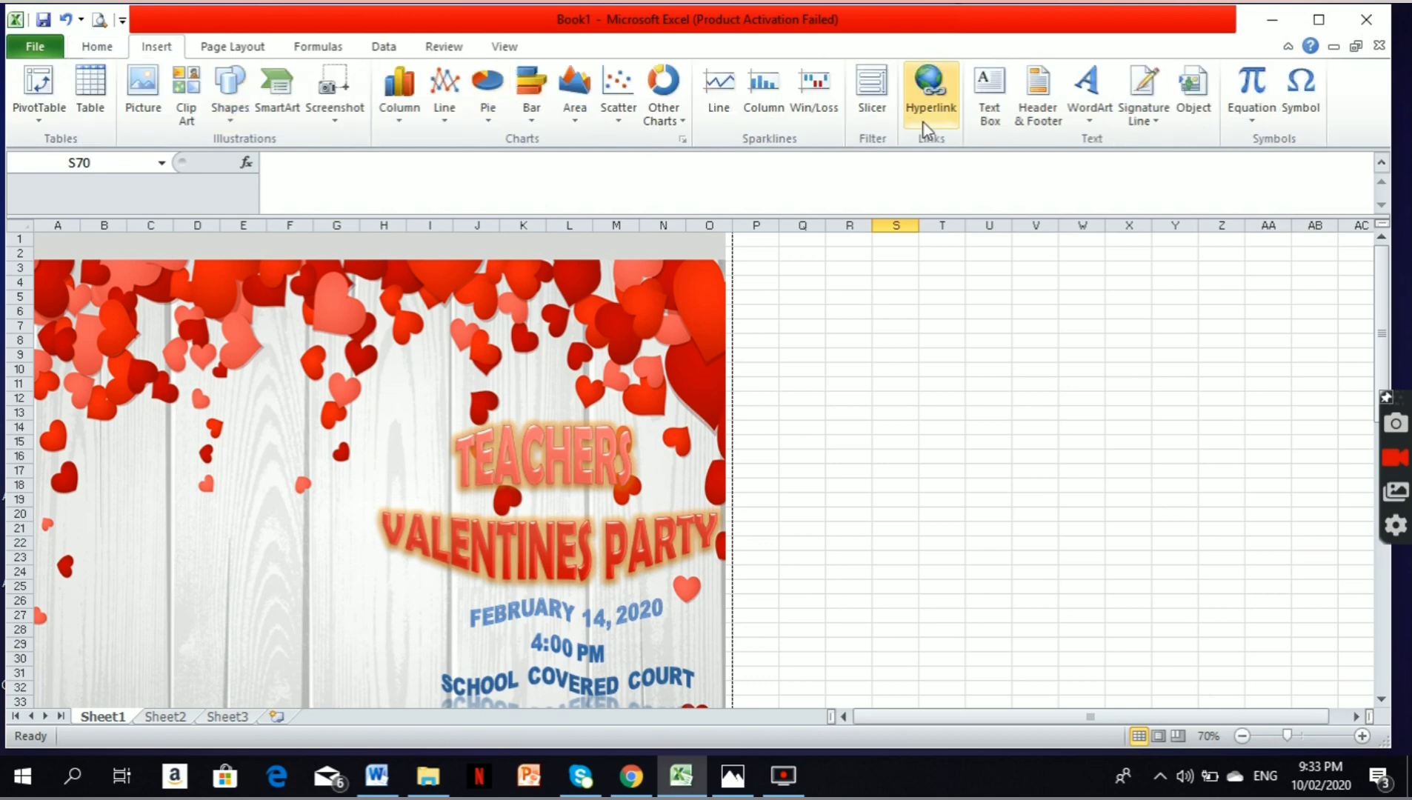
click(996, 125)
drag(80, 348, 332, 691)
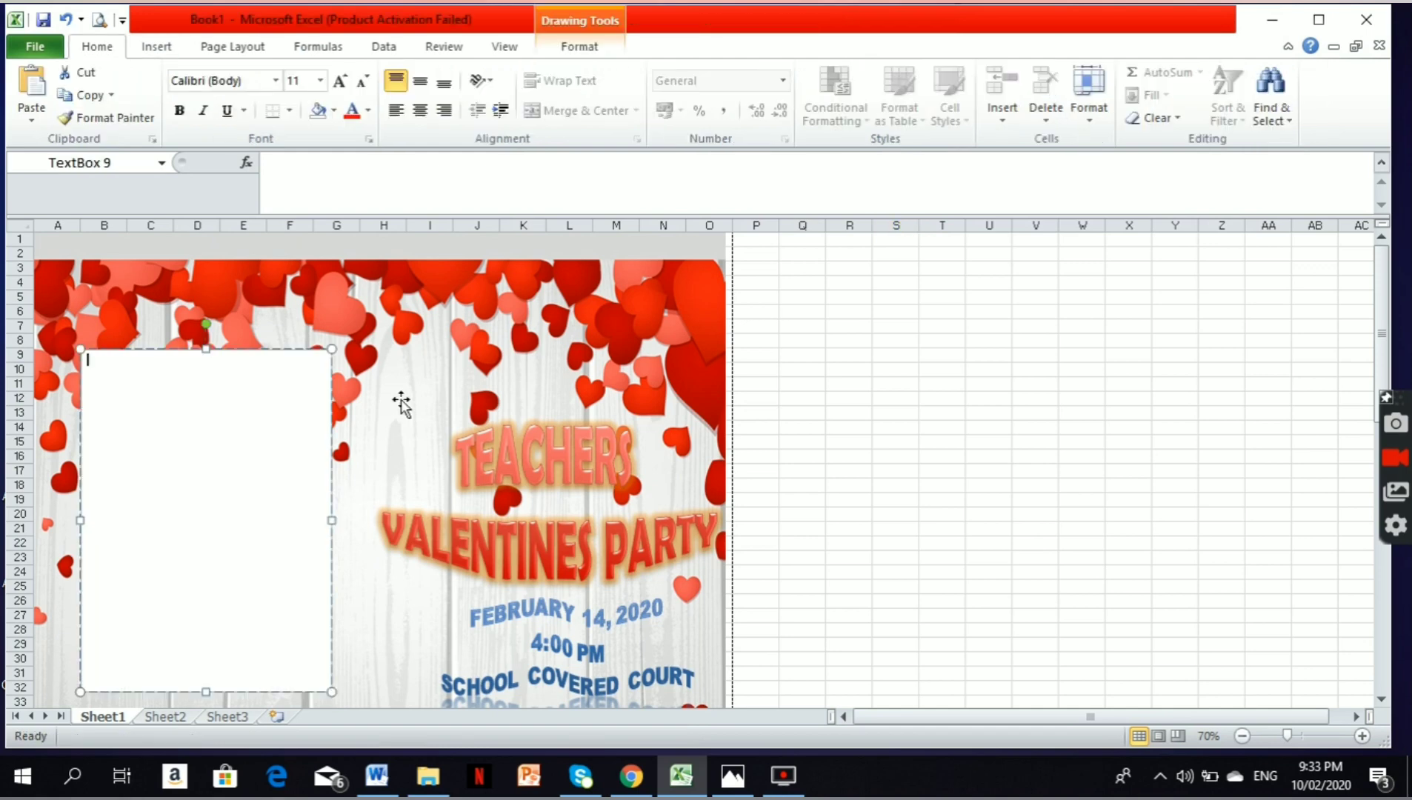
click(585, 46)
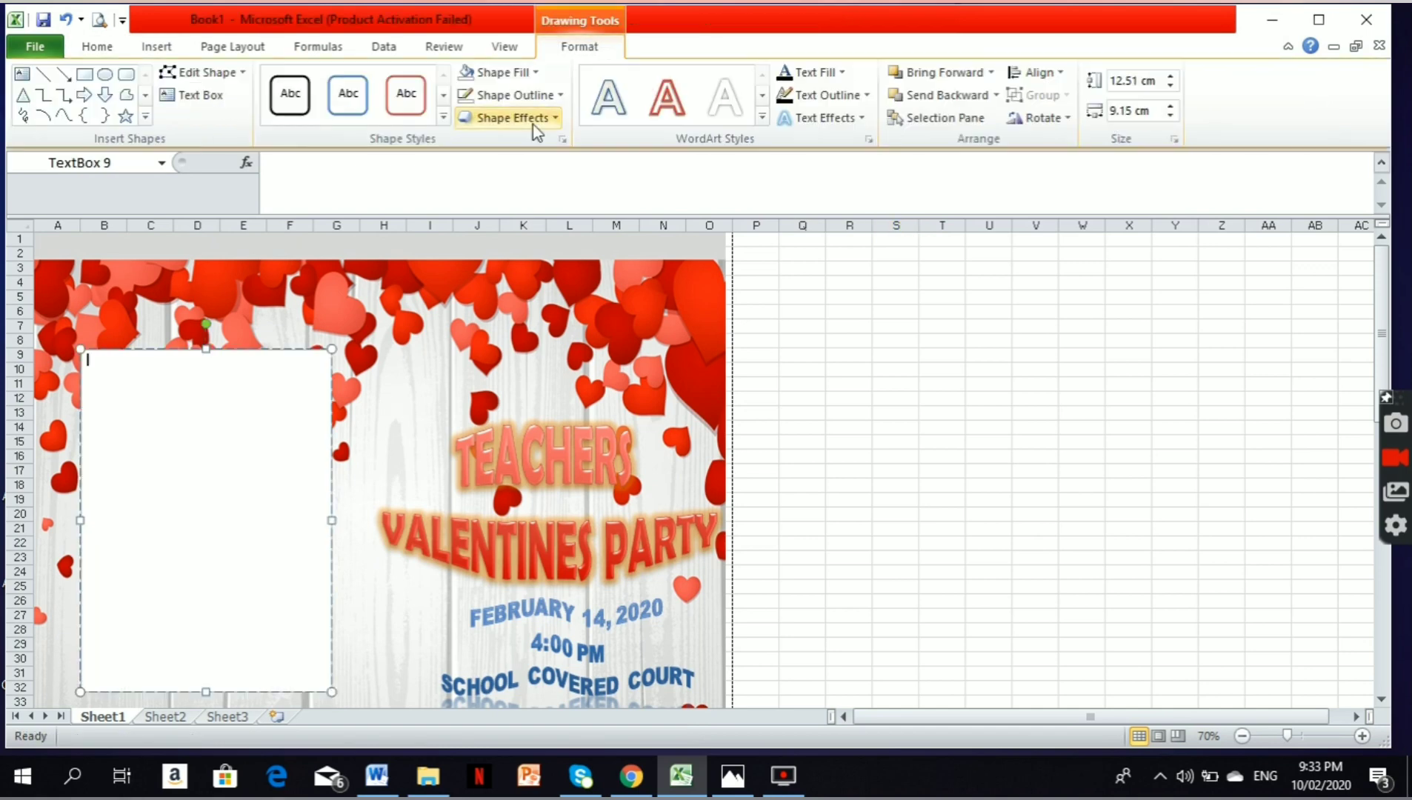
click(497, 72)
click(526, 273)
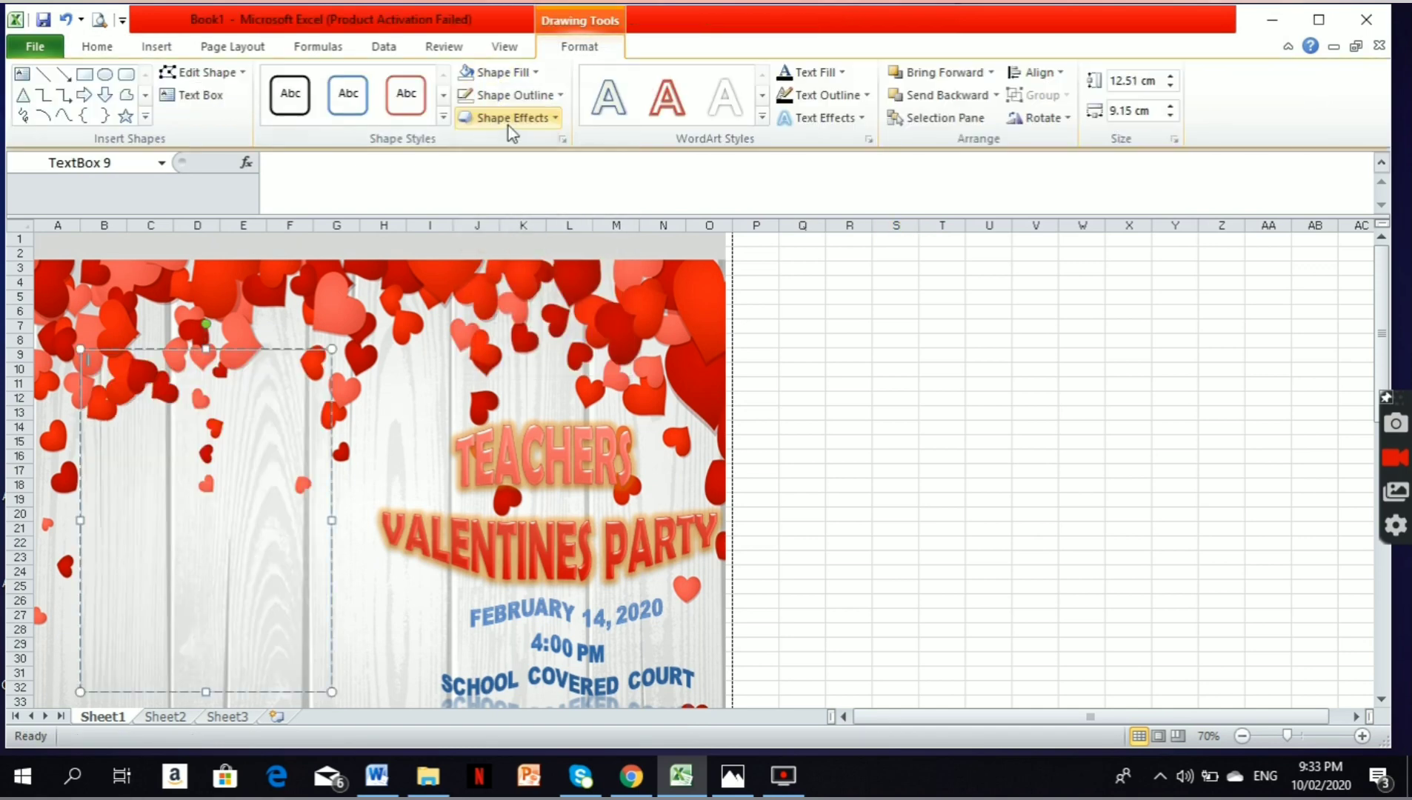
click(510, 96)
click(522, 297)
text(com)
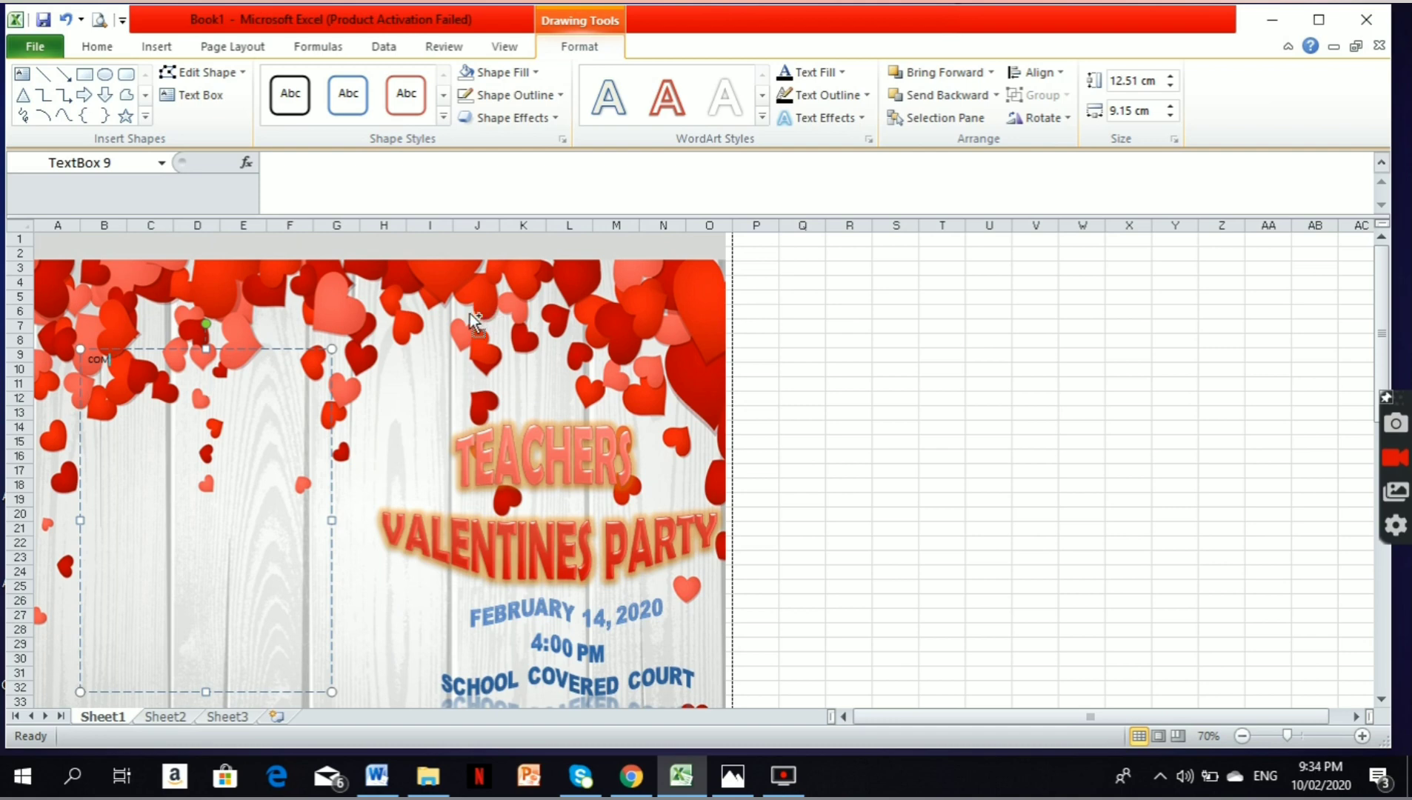
- Enlarge the heading text to 28 pt and complete it to read COMMITTE
key(ctrl+a)
click(106, 54)
click(339, 80)
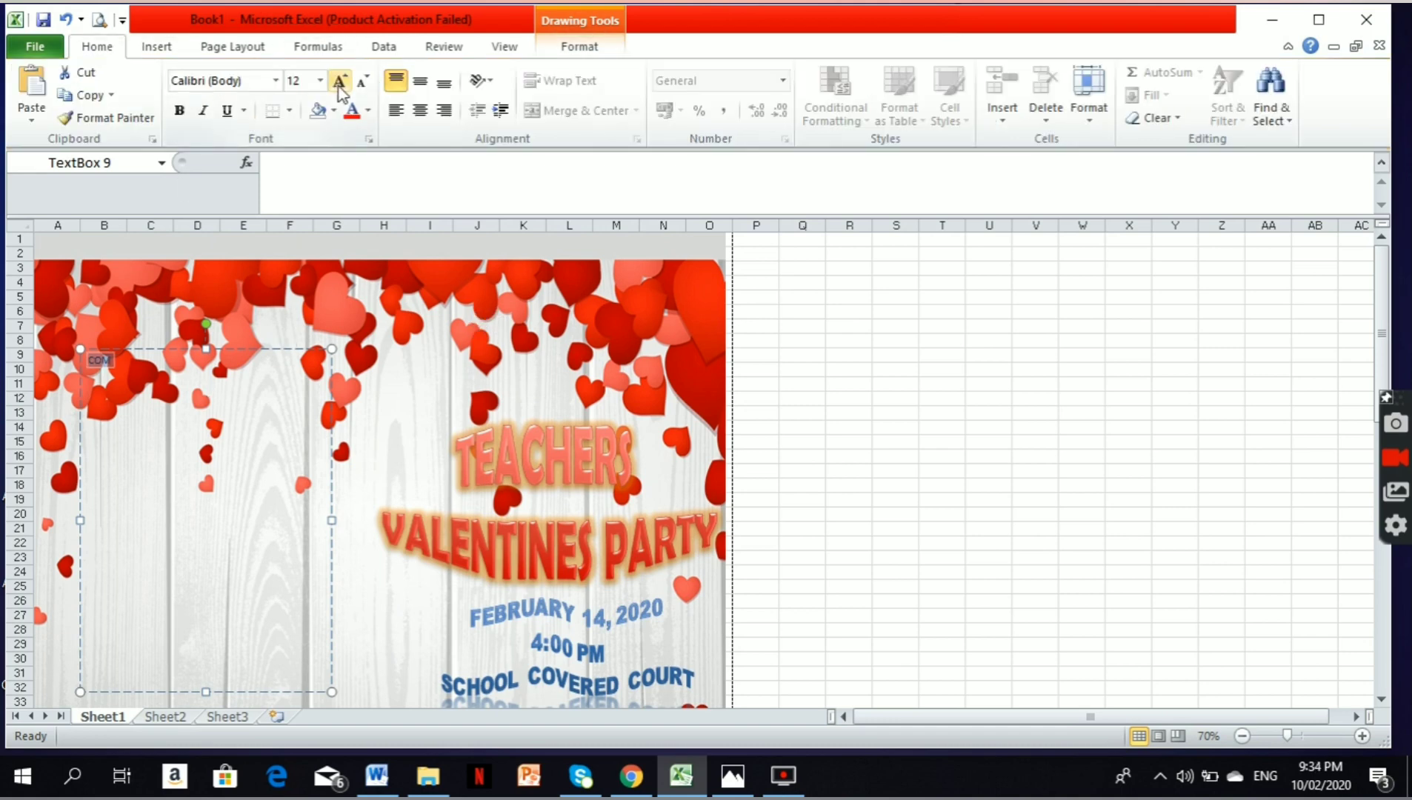
click(339, 80)
click(339, 80)
click(339, 80)
click(339, 80)
click(339, 81)
click(174, 378)
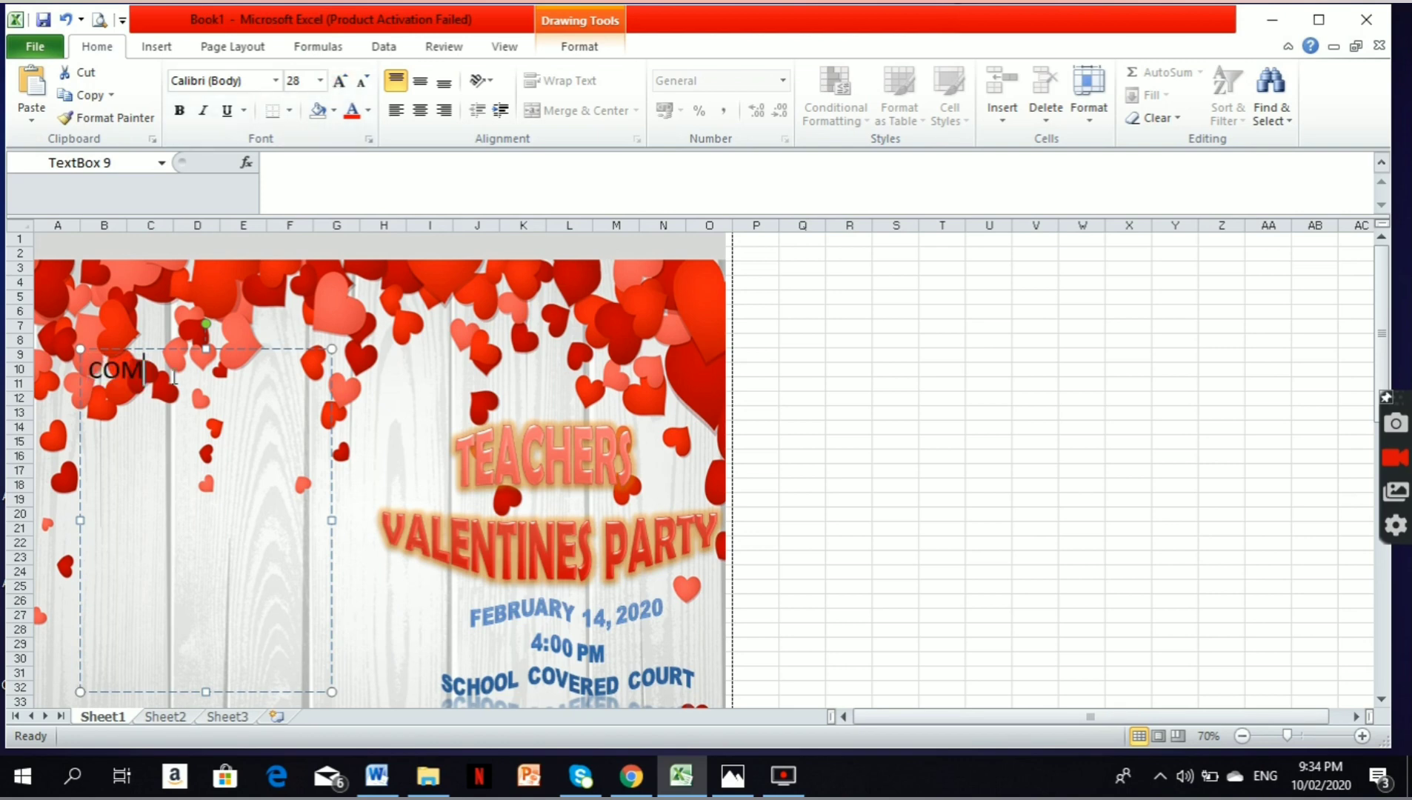
text(TT)
text(E)
- Select and copy the Committee list near the end of Word's programme, then return to Excel
click(377, 776)
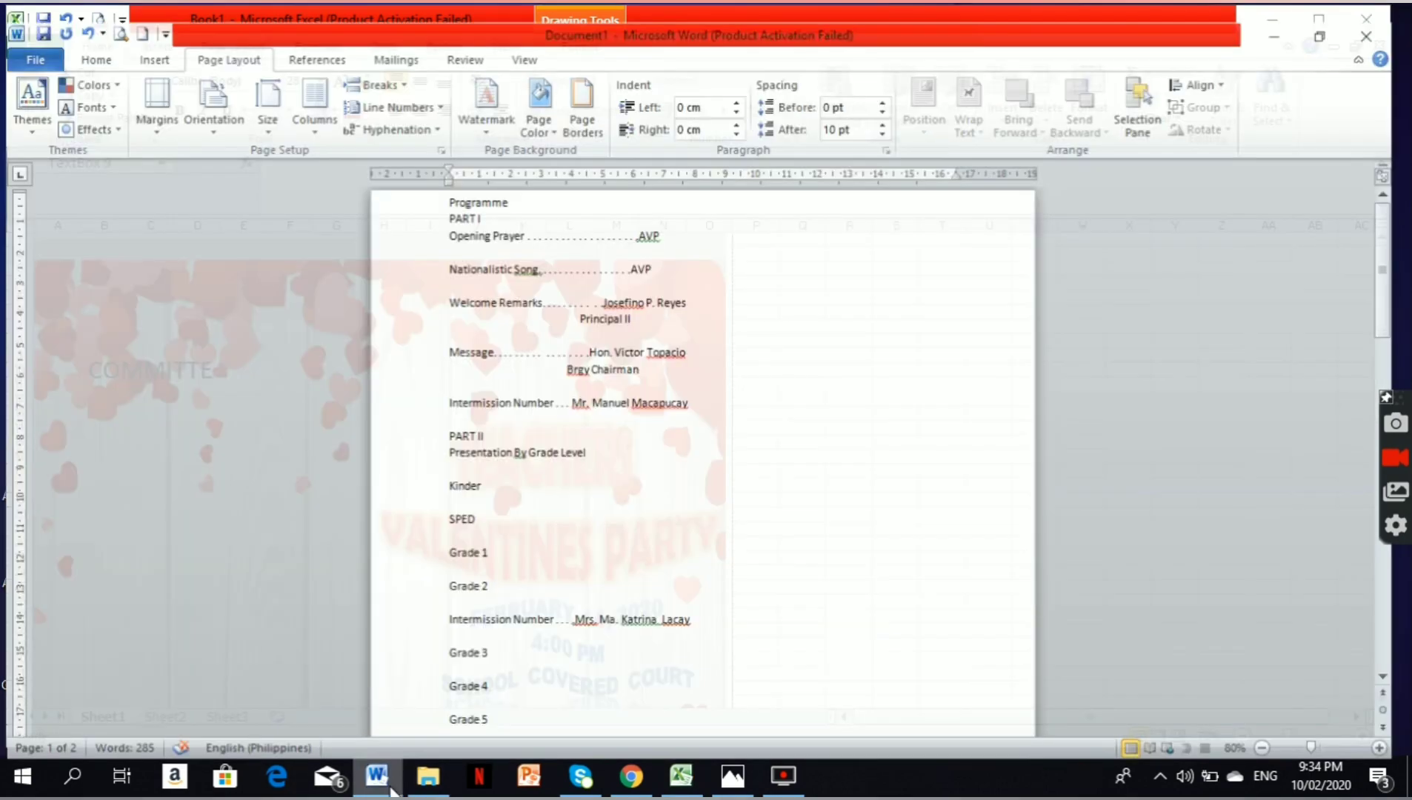
scroll(748, 388, down, 4)
scroll(652, 383, down, 3)
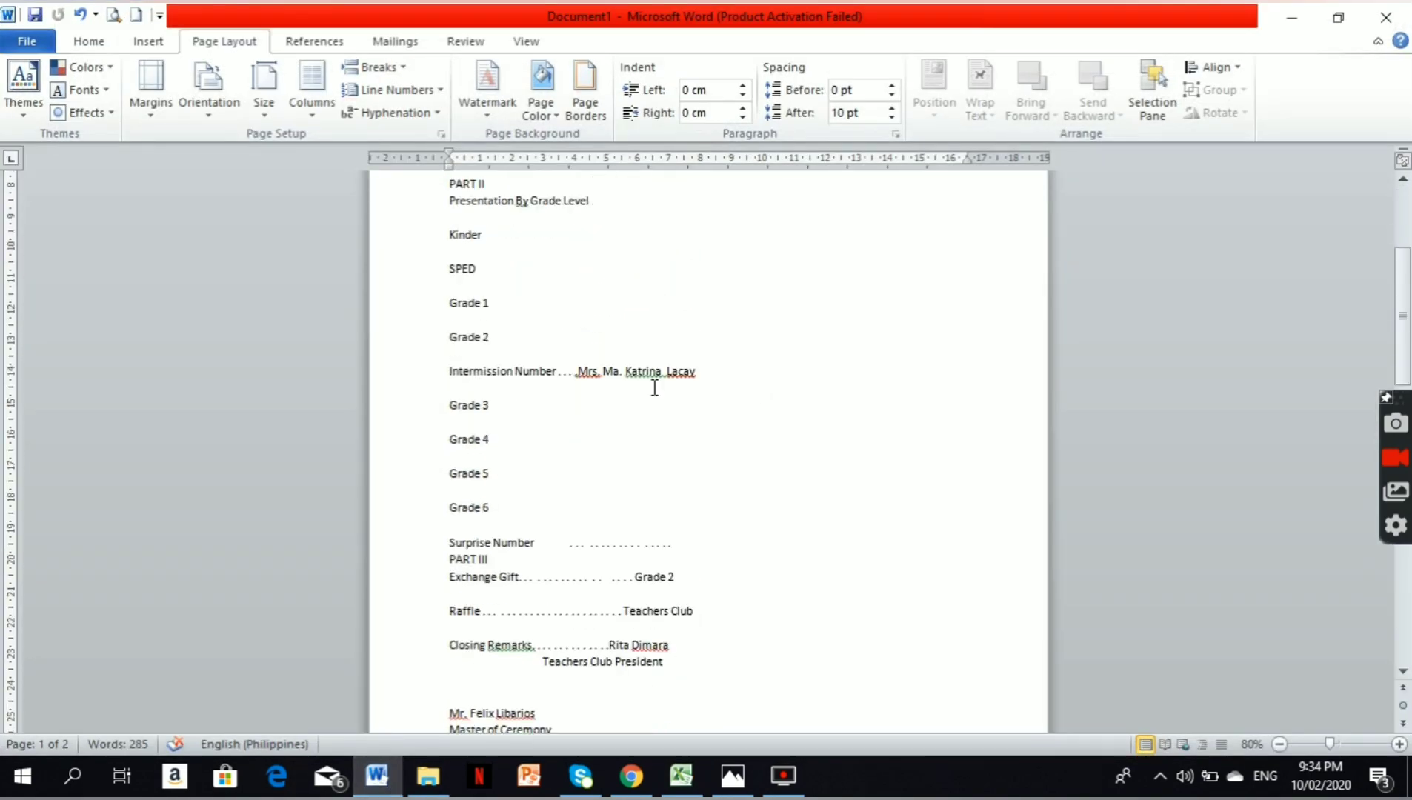
scroll(655, 387, down, 5)
scroll(641, 397, down, 3)
scroll(640, 397, down, 3)
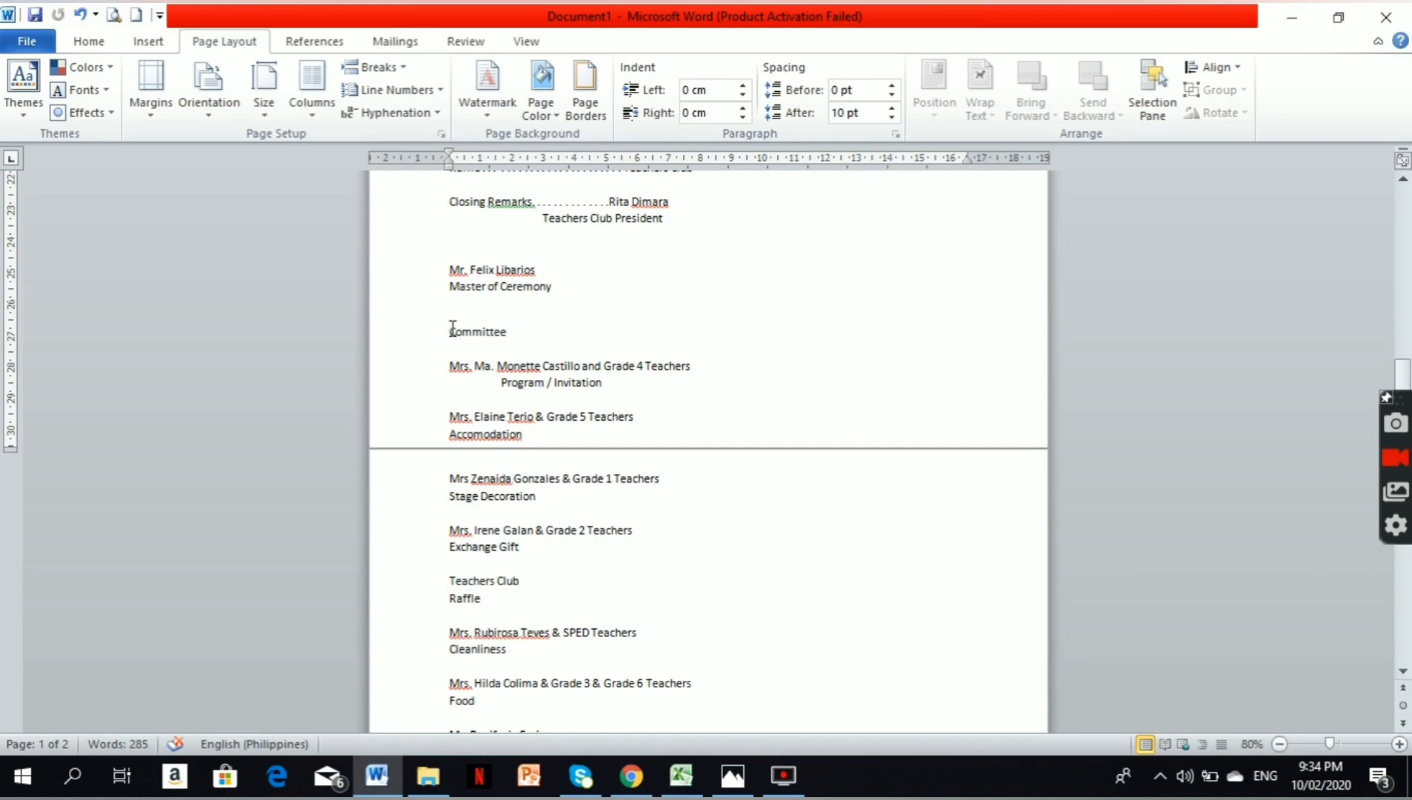
mouse_move(452, 328)
mouse_down()
mouse_move(610, 624)
mouse_move(637, 642)
mouse_up()
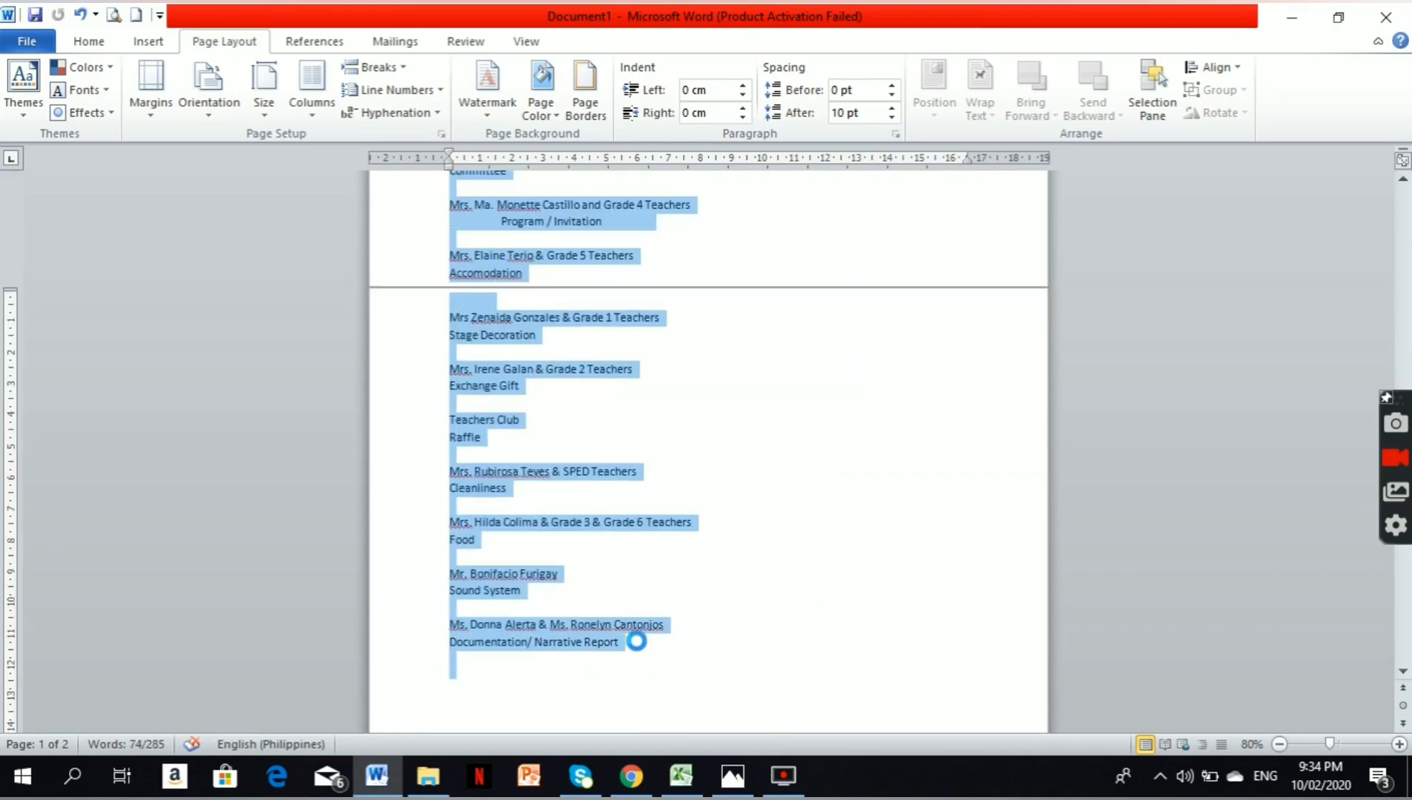
right_click(491, 624)
click(541, 318)
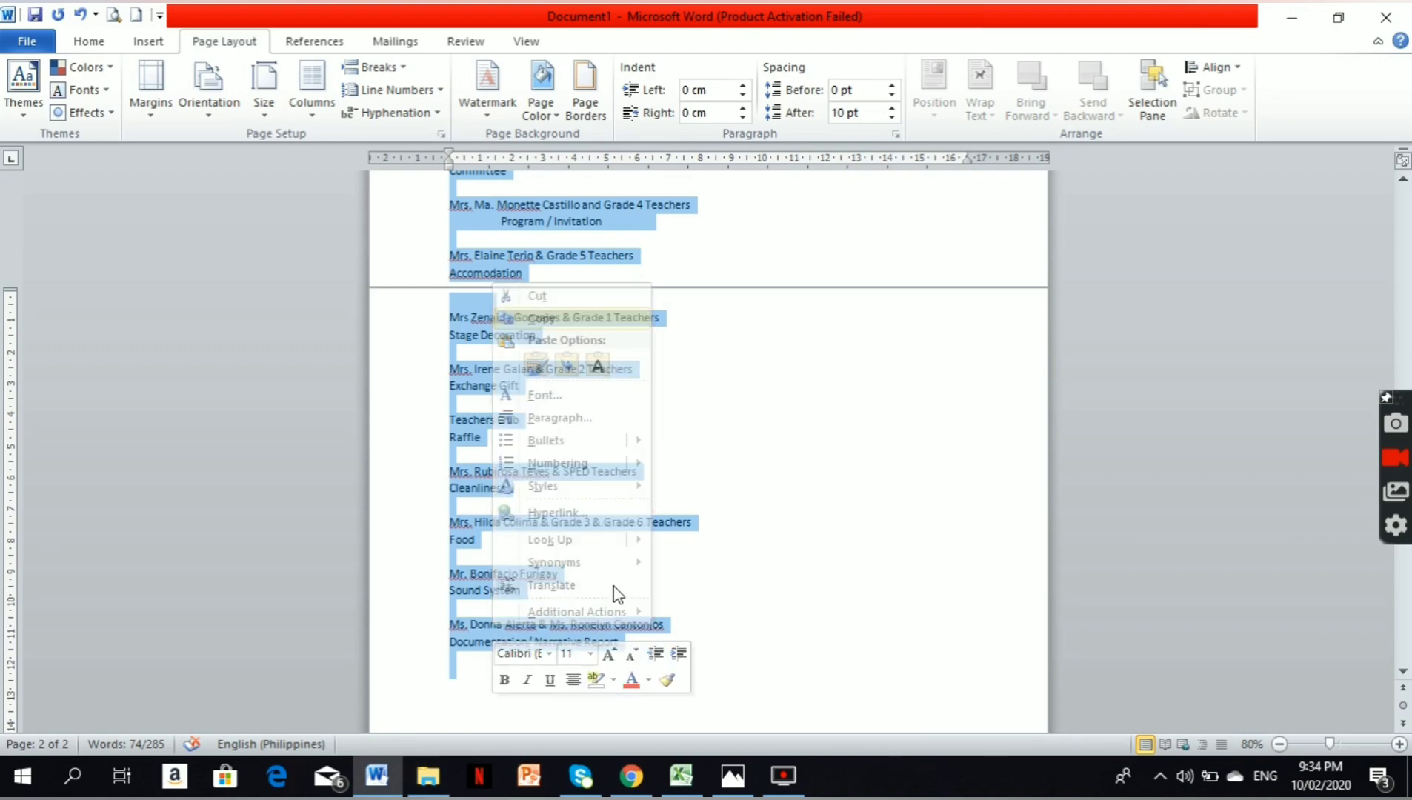
click(681, 775)
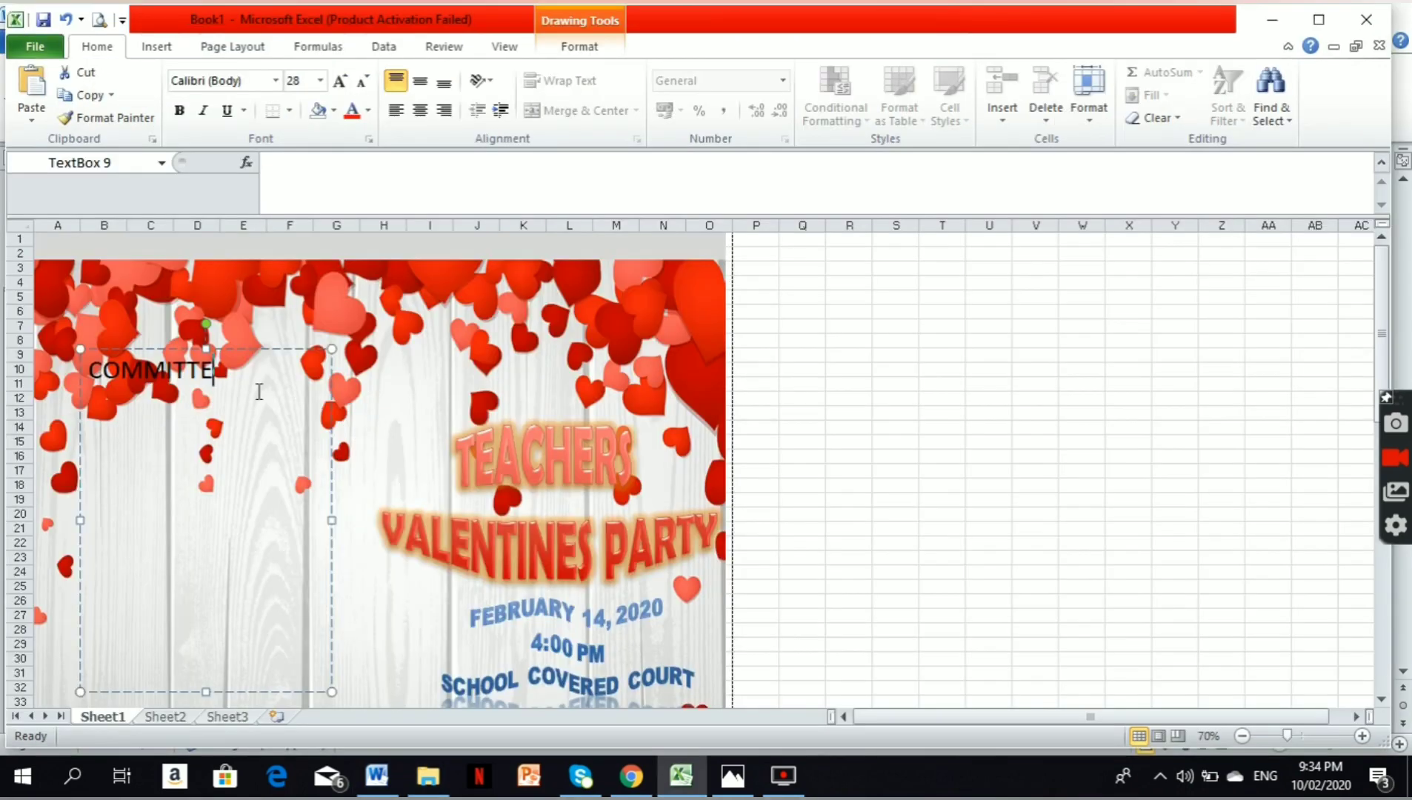
- Replace the COMMITTE heading with the pasted Committee list and enlarge its text
key(ctrl+a)
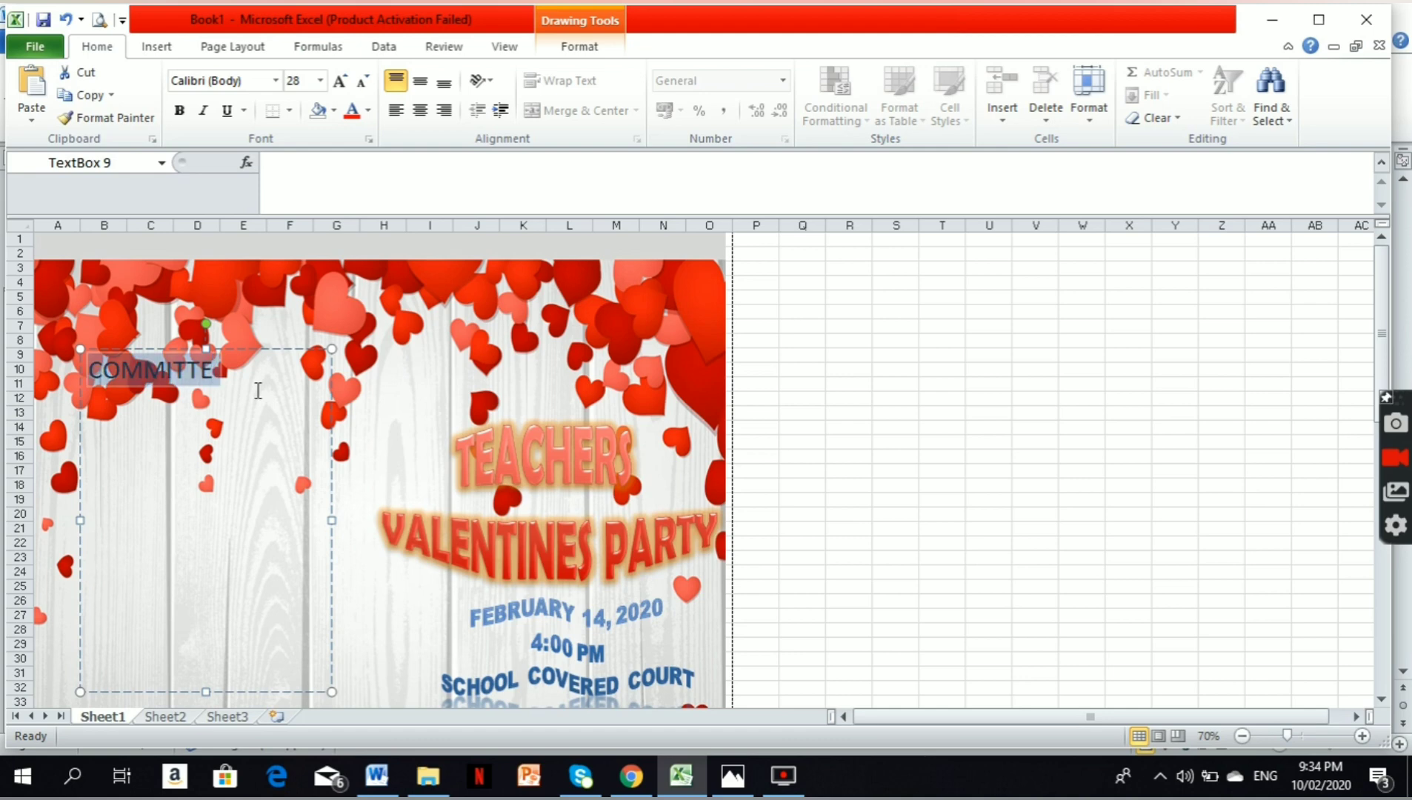
key(ctrl+v)
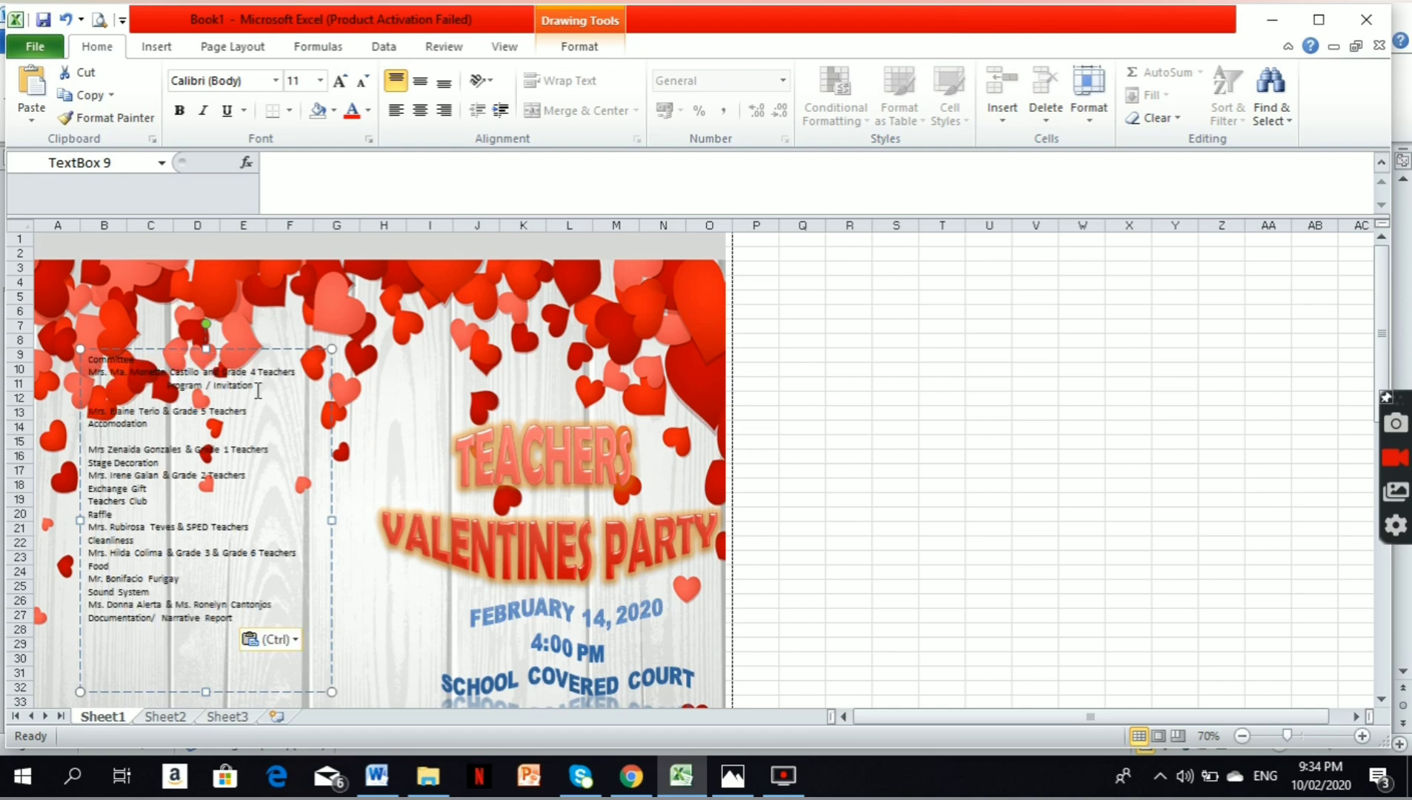
key(ctrl+a)
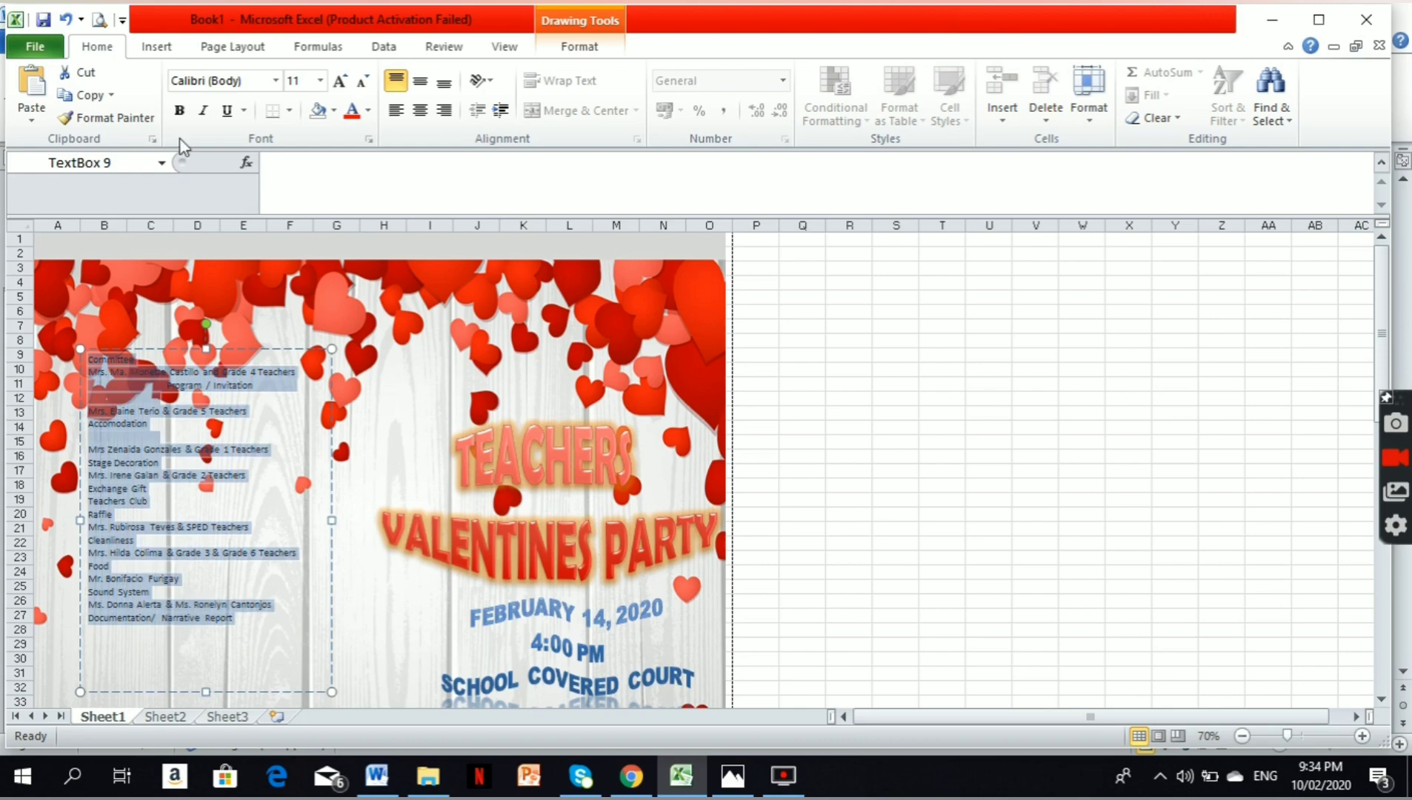
click(340, 81)
click(340, 81)
click(341, 80)
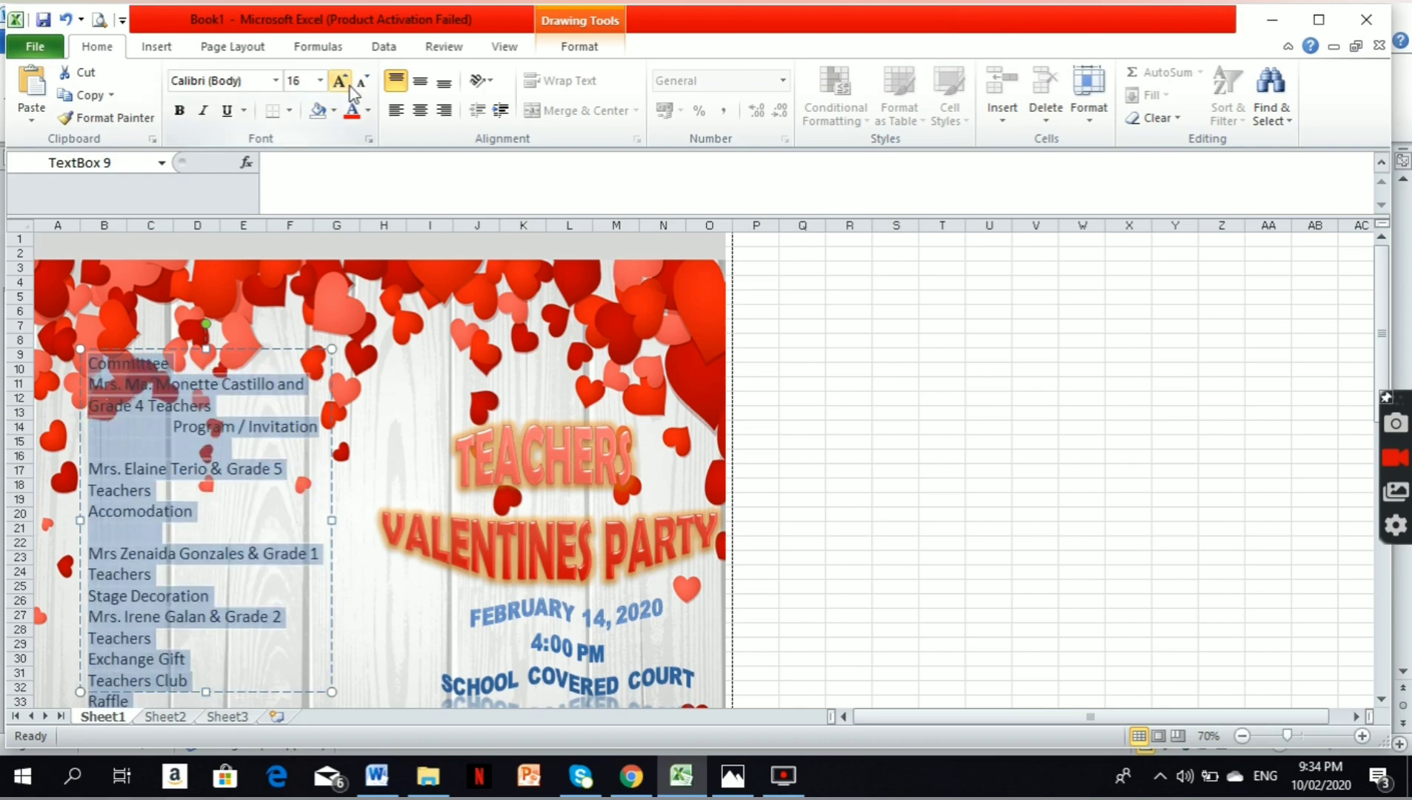
click(340, 81)
scroll(370, 593, down, 1)
scroll(290, 460, down, 7)
scroll(290, 460, up, 3)
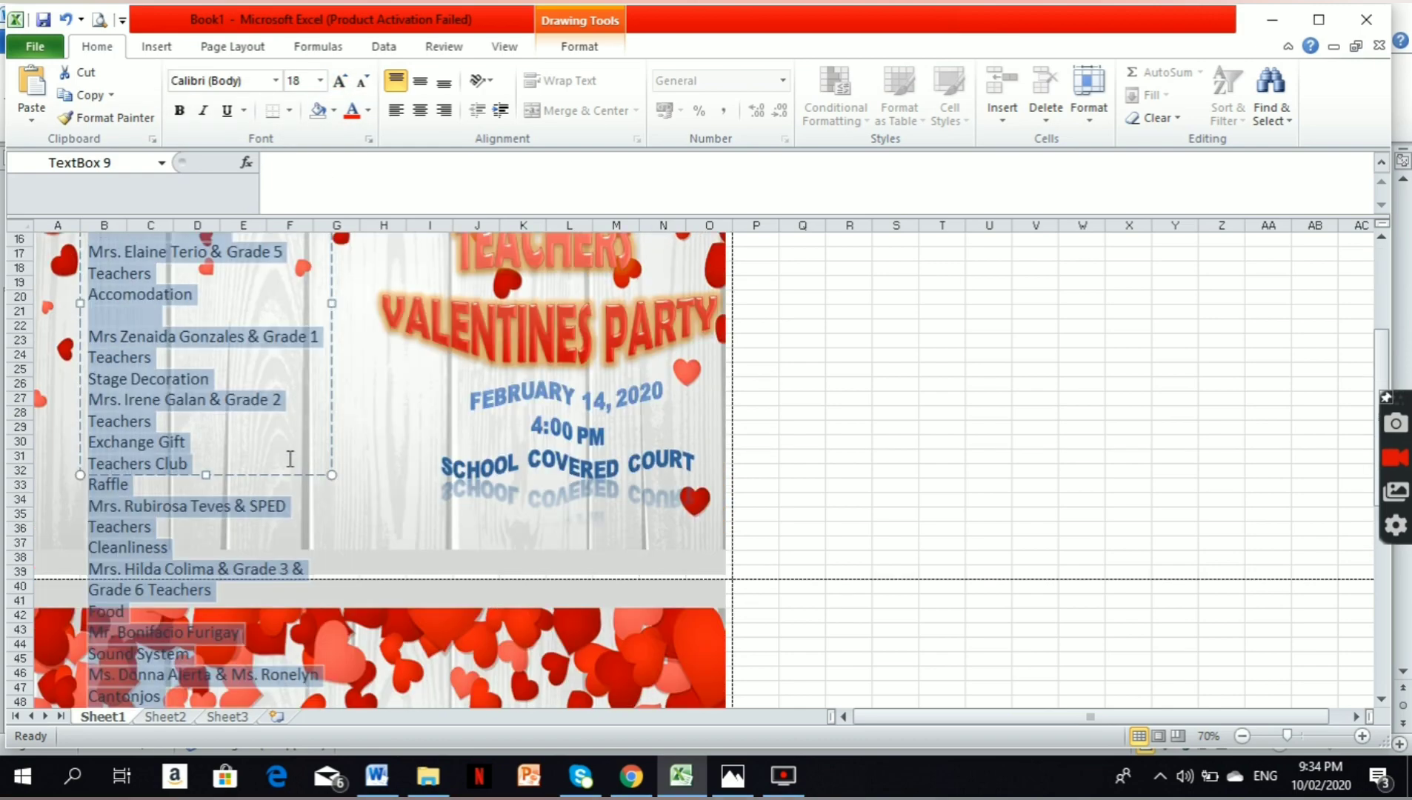
click(331, 311)
- Set the committee text to 14 pt and widen the box to about column I
click(247, 299)
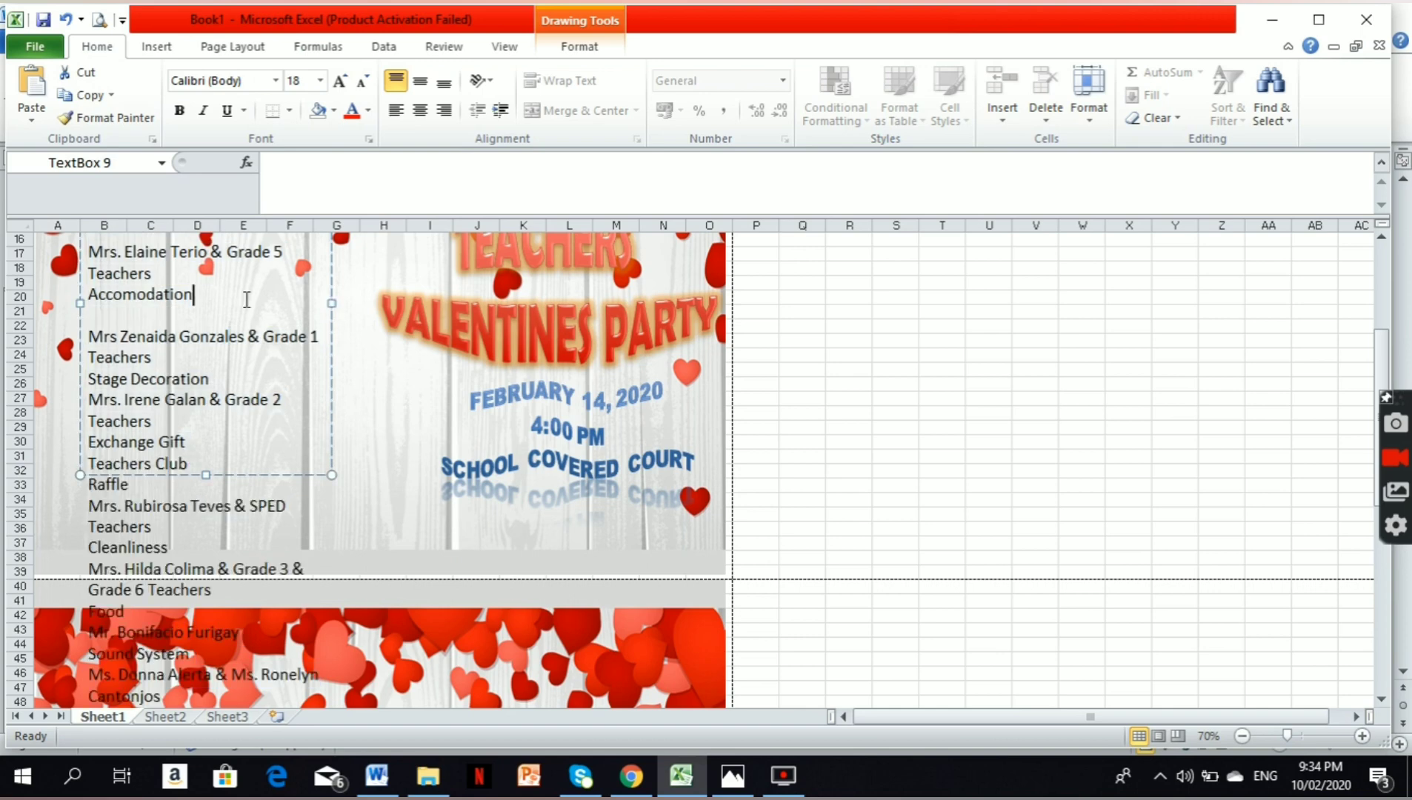
key(ctrl+a)
click(360, 83)
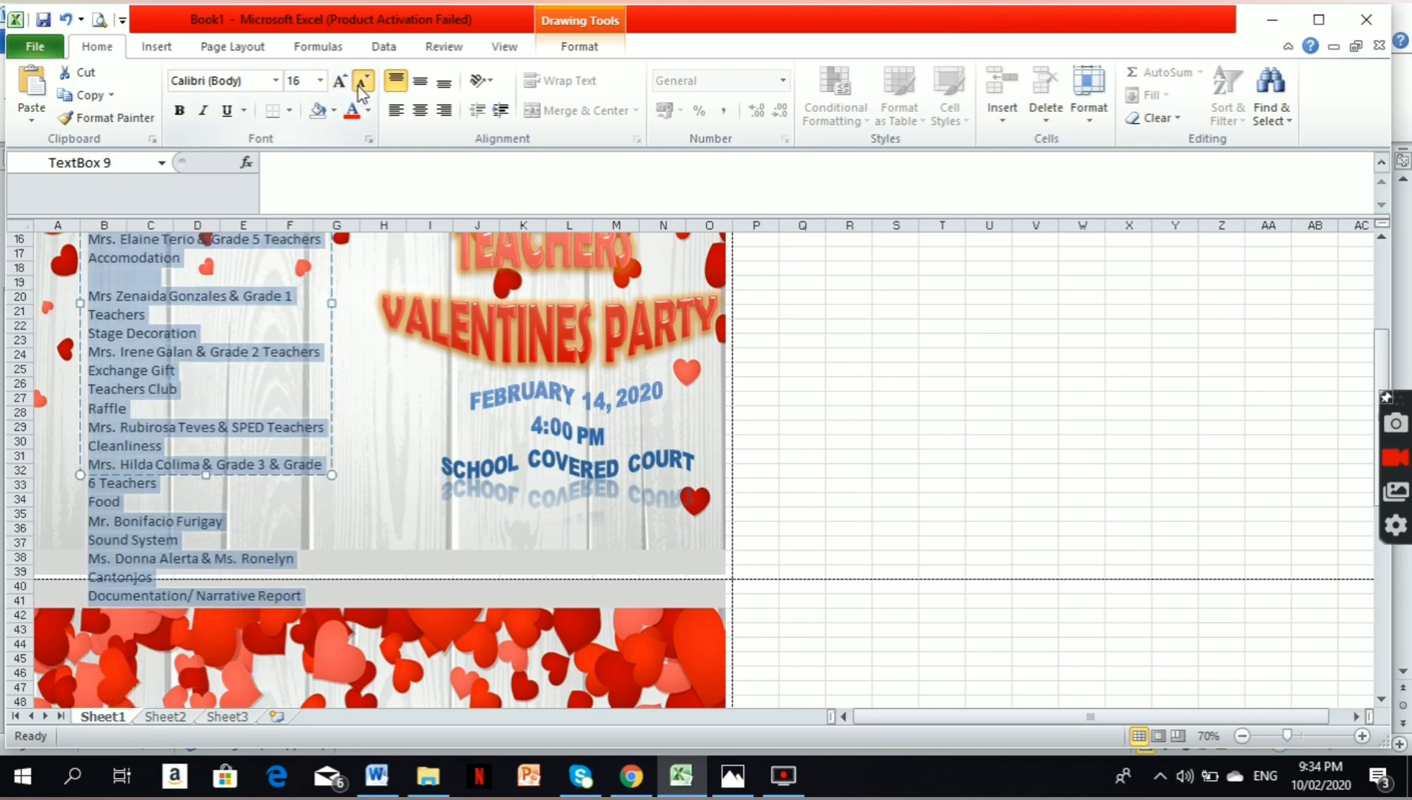
click(360, 83)
click(357, 88)
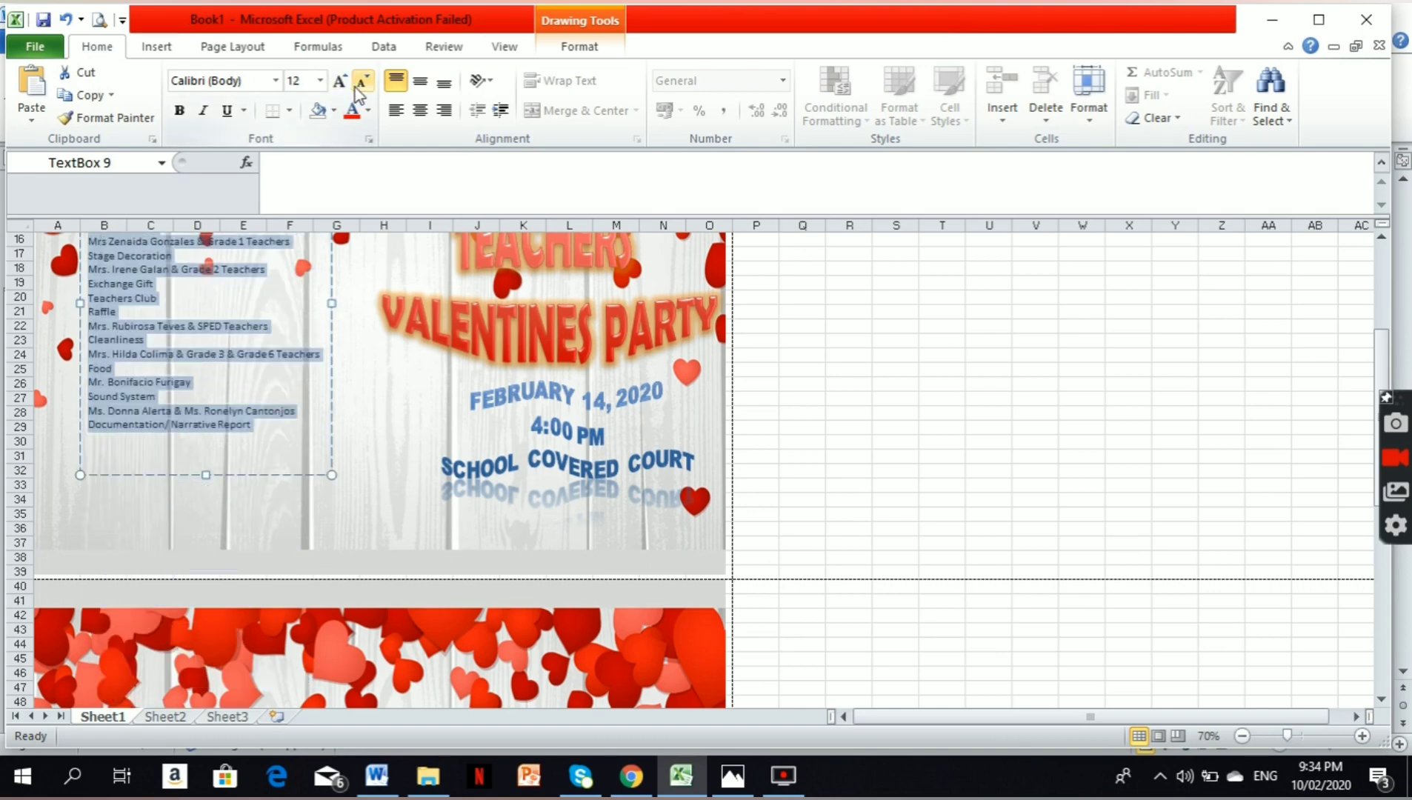
click(337, 83)
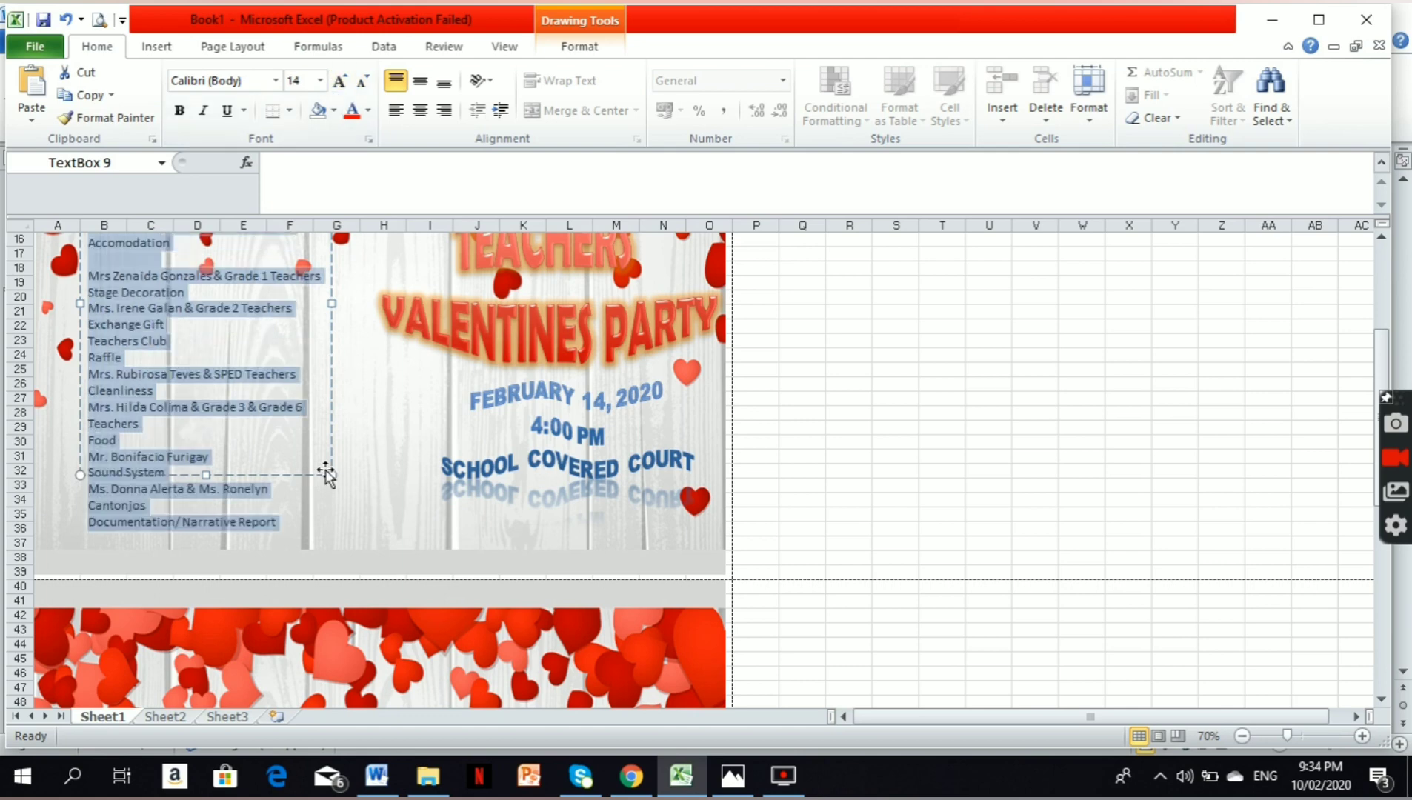
drag(329, 300, 444, 303)
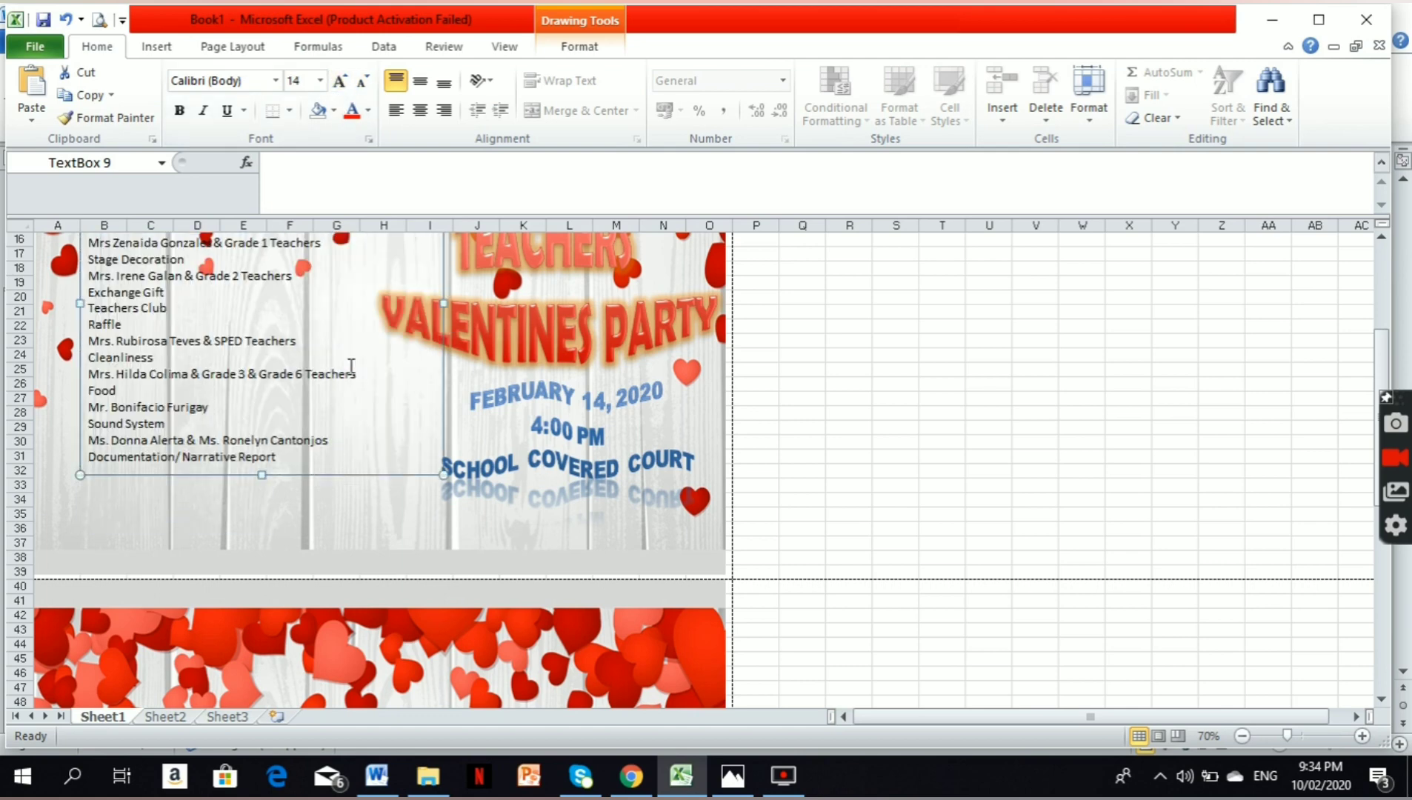
- Centre the committee text at 16 pt and resize the box so every line shows
key(ctrl+a)
key(ctrl+e)
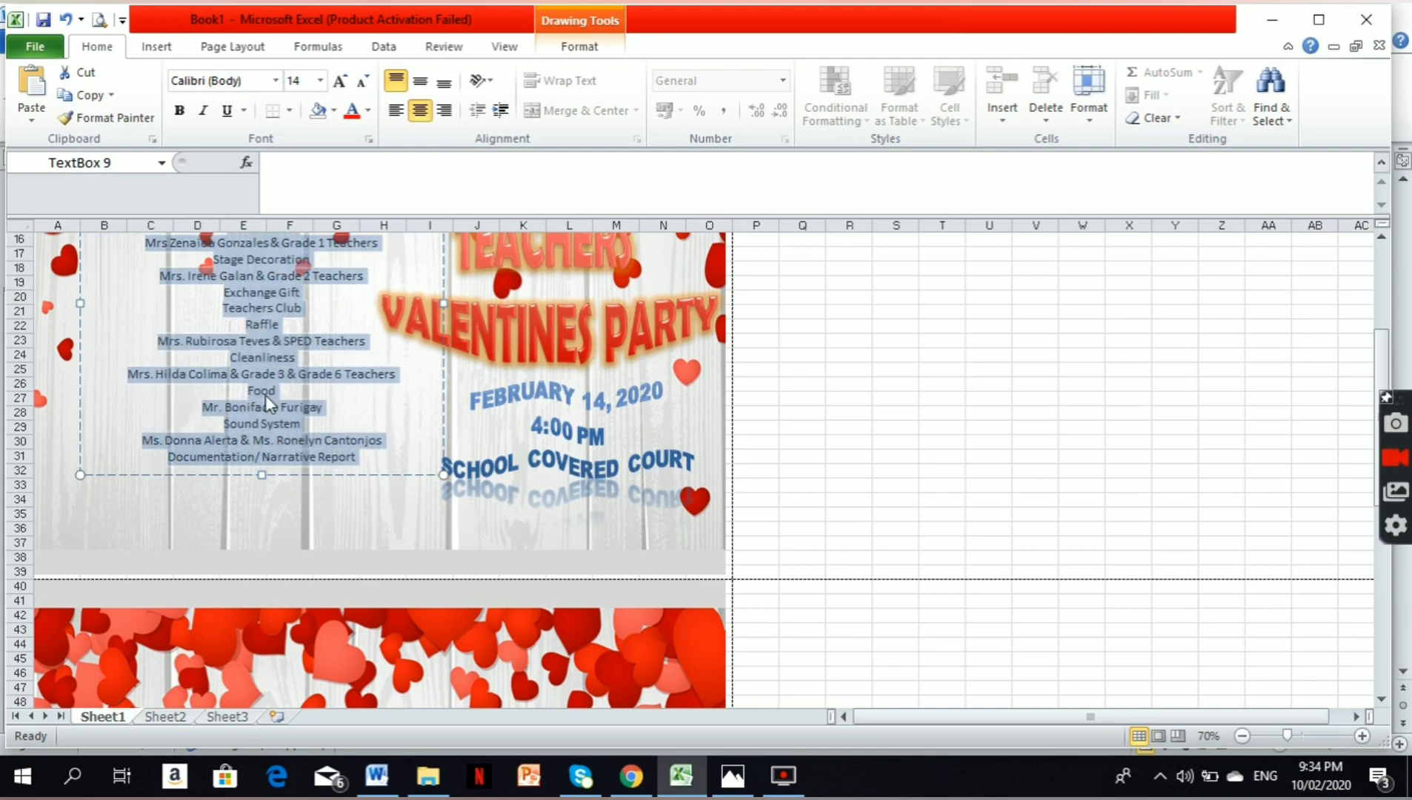
scroll(325, 458, up, 5)
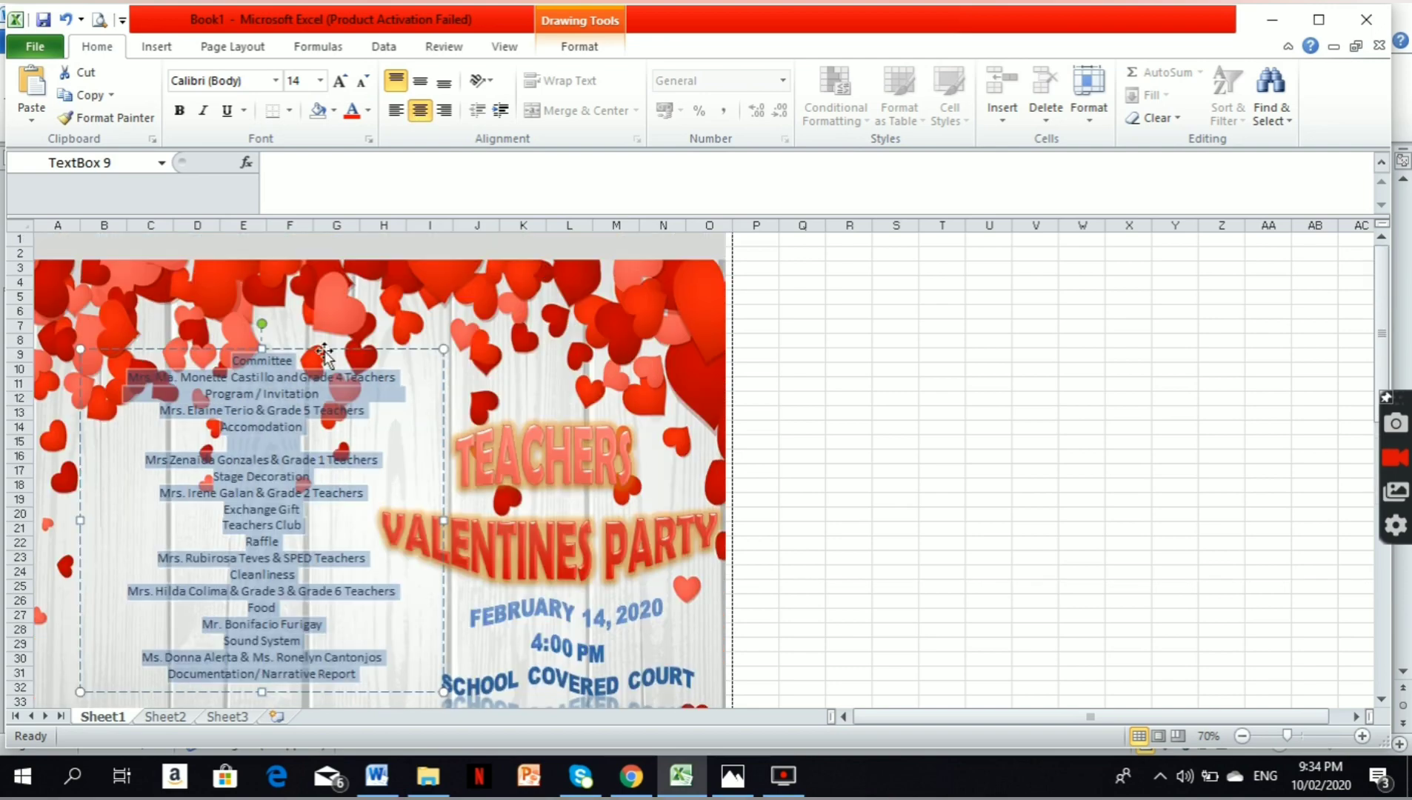
drag(326, 355, 281, 366)
scroll(393, 441, down, 2)
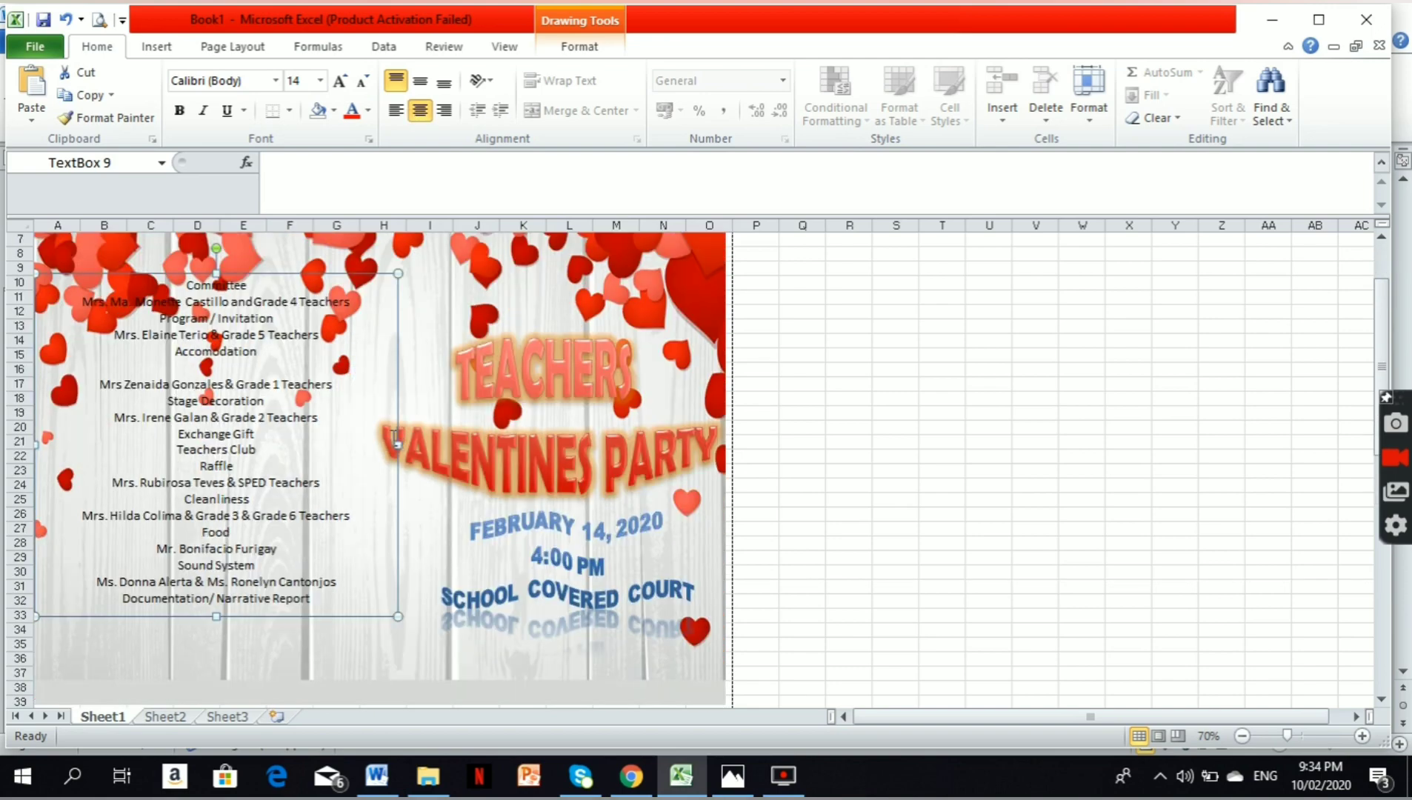
drag(398, 444, 353, 443)
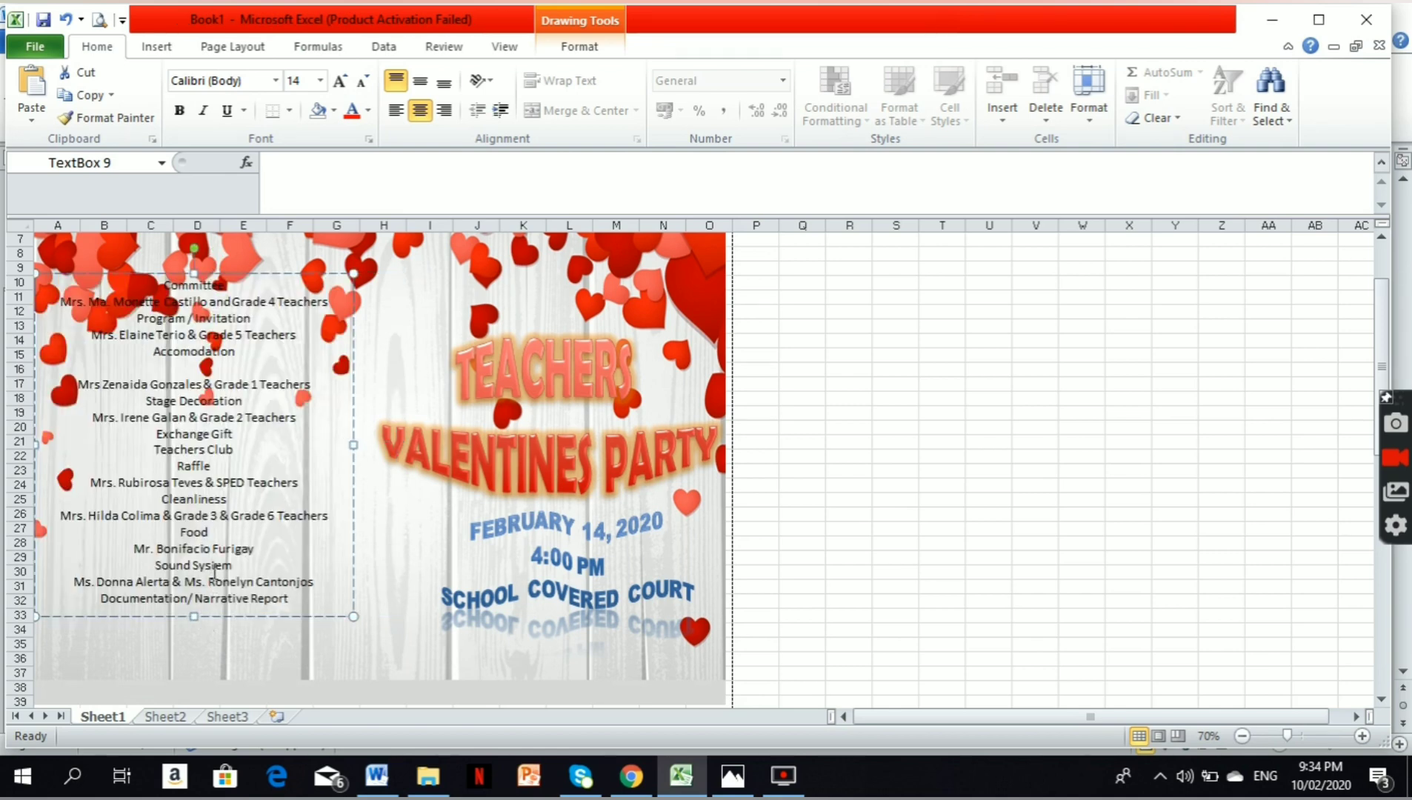
key(ctrl+a)
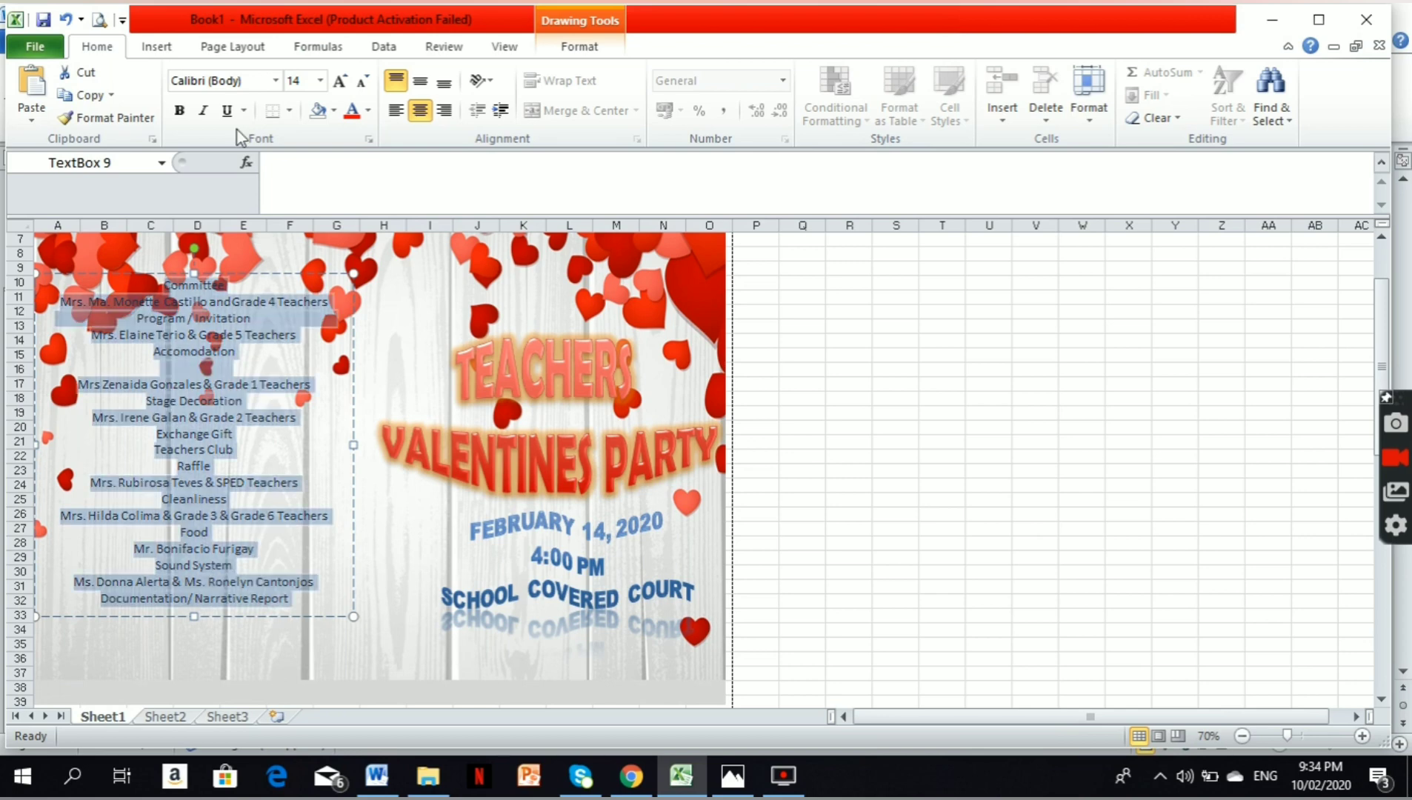
click(341, 81)
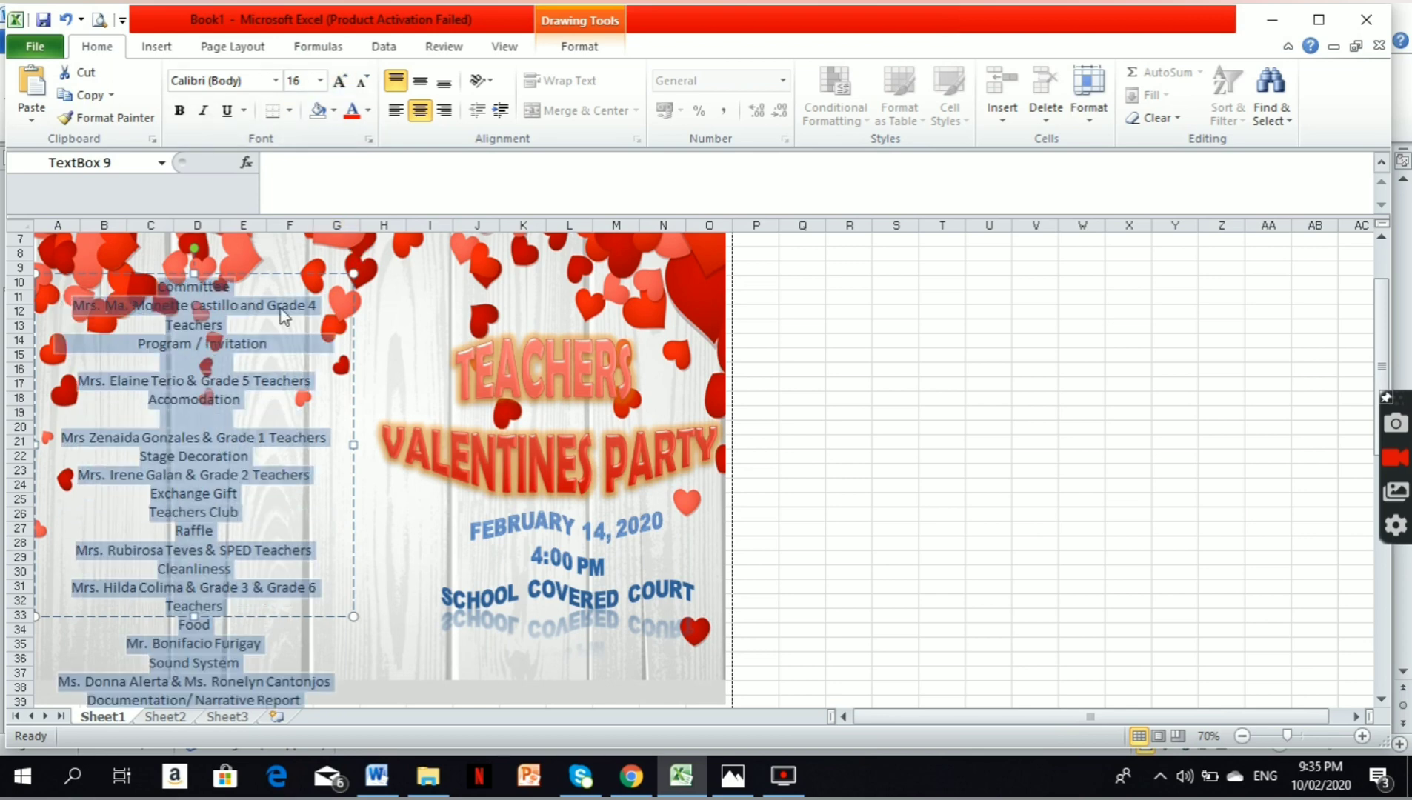
scroll(371, 415, down, 1)
drag(353, 401, 366, 400)
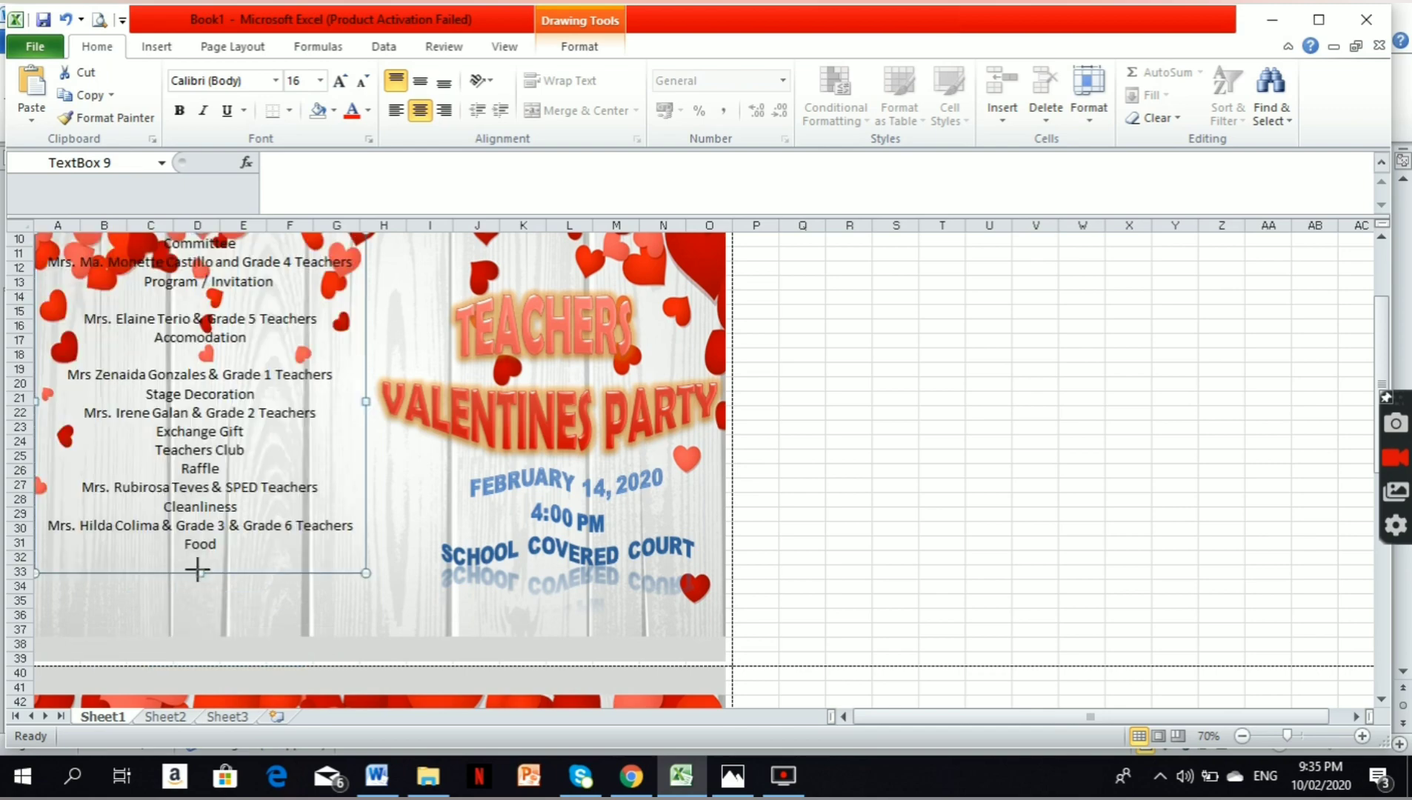
drag(197, 573, 198, 646)
scroll(252, 494, up, 3)
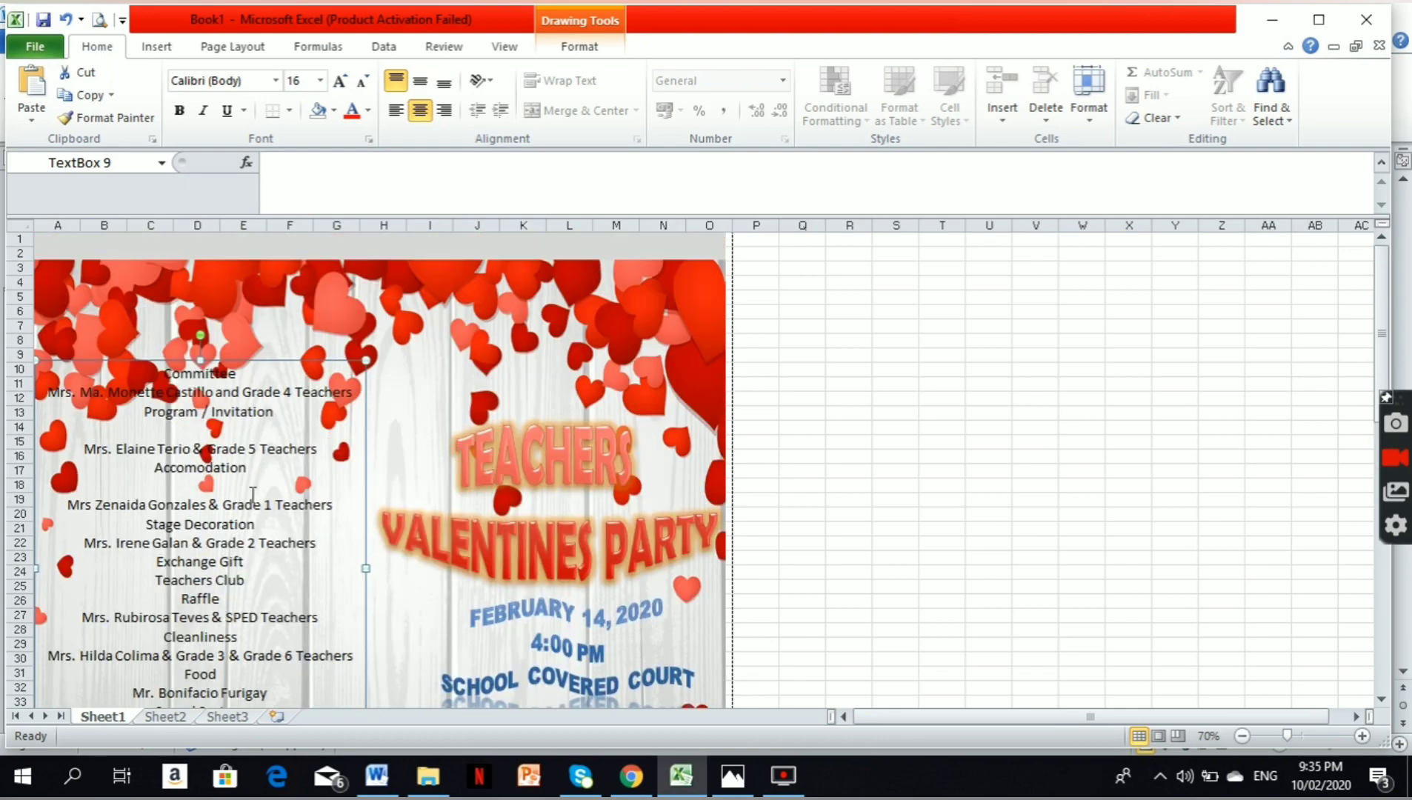
- Bold all the committee text, move the box up, and enlarge the Committee heading to 36
click(252, 379)
key(ctrl+a)
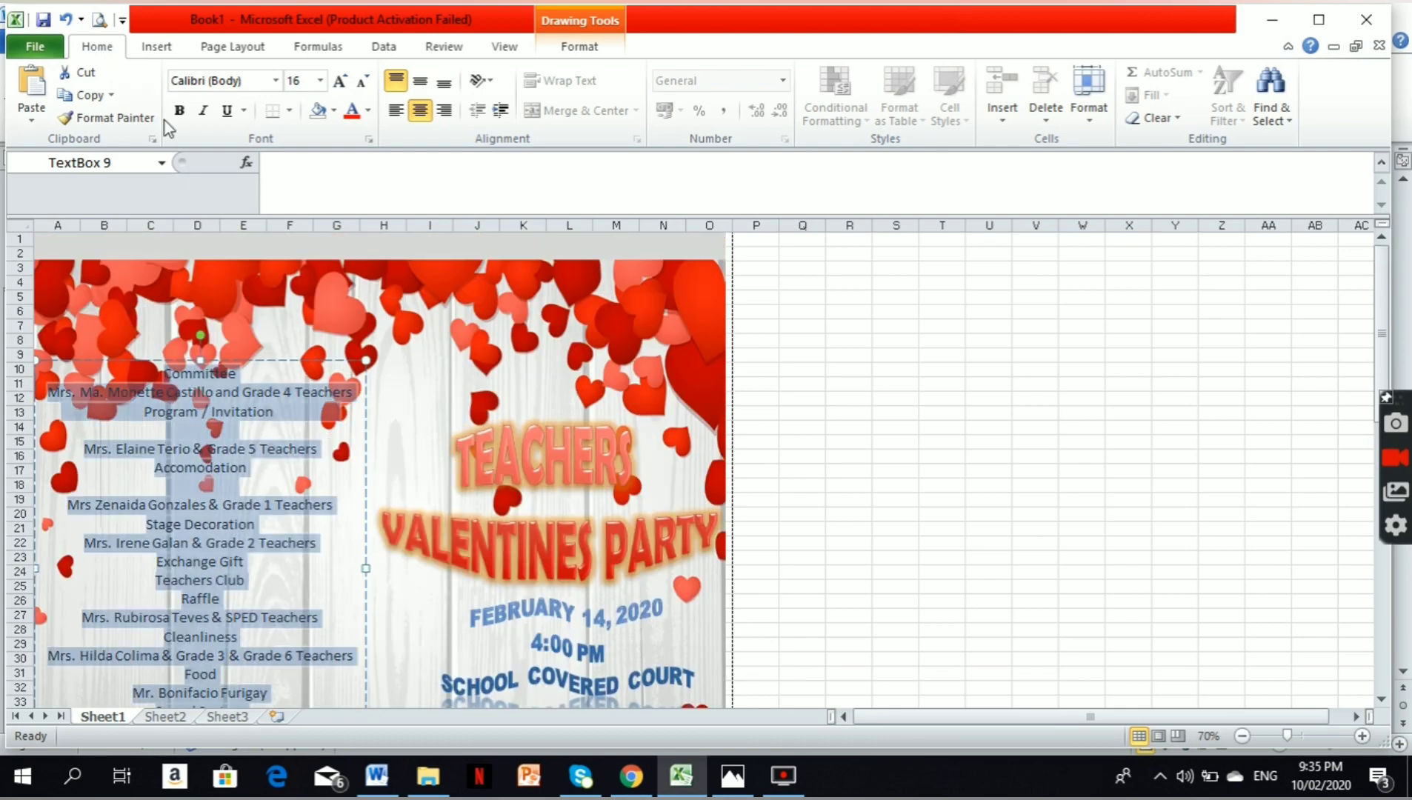
click(178, 110)
drag(48, 392, 155, 392)
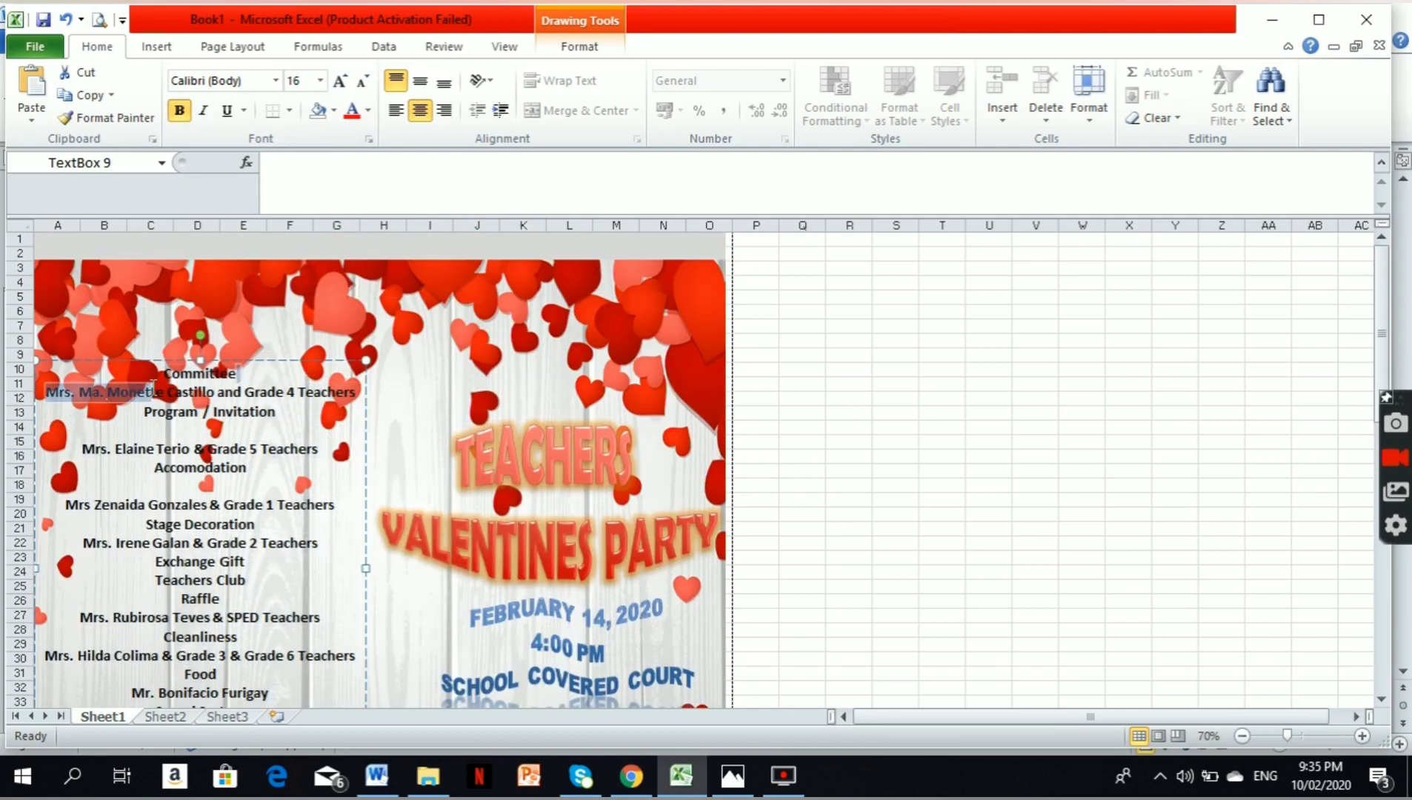
click(137, 365)
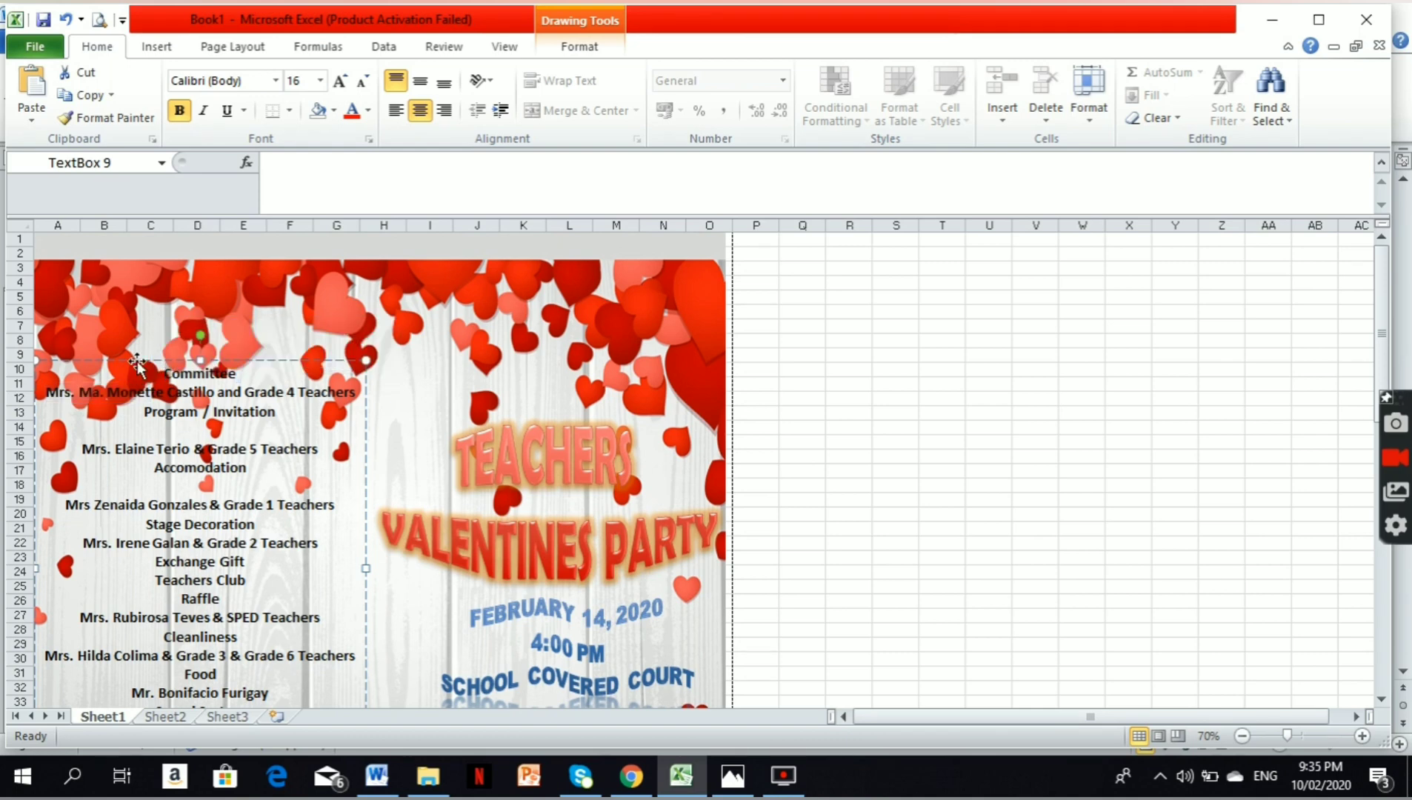
drag(137, 363, 151, 310)
drag(272, 331, 176, 324)
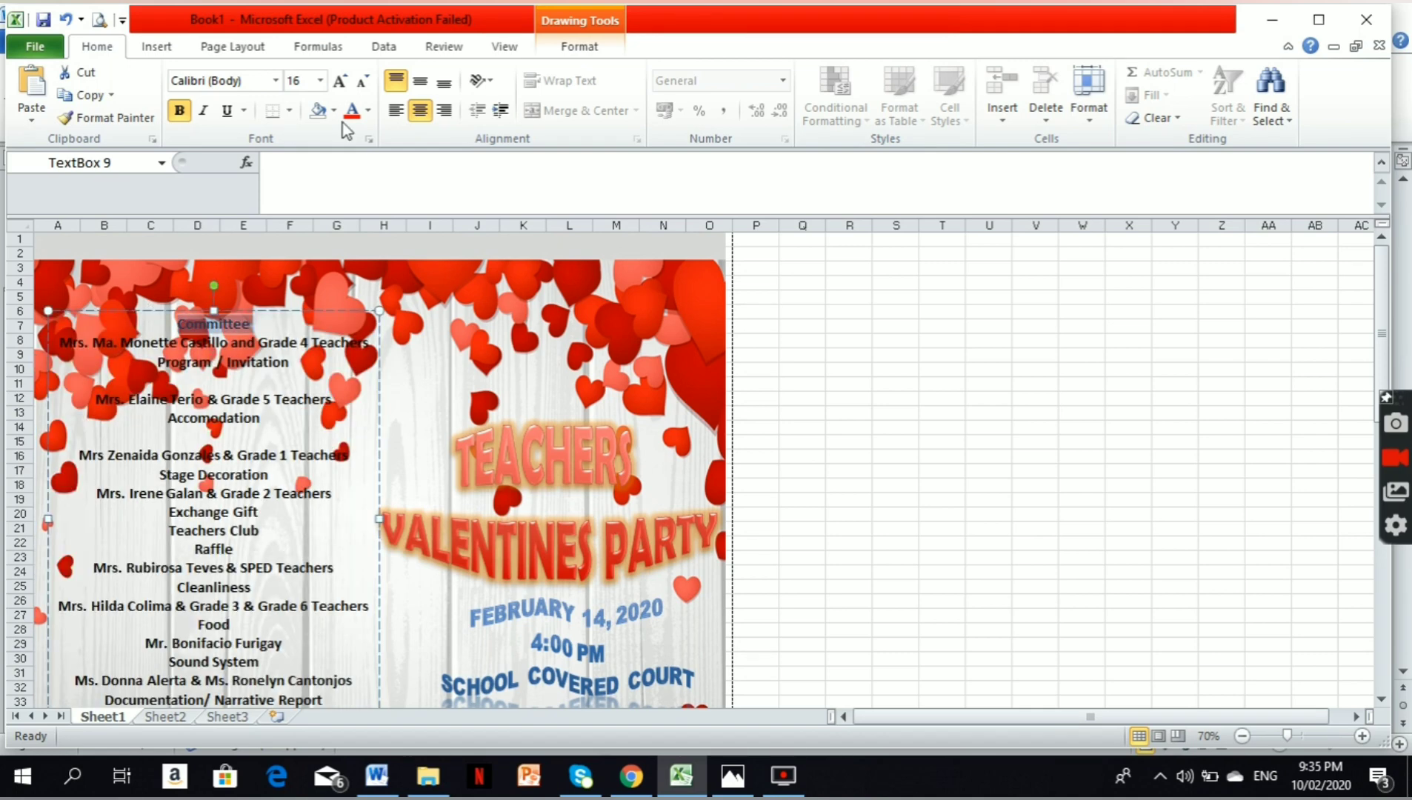
click(340, 82)
click(340, 81)
click(340, 82)
click(340, 82)
click(340, 82)
click(340, 82)
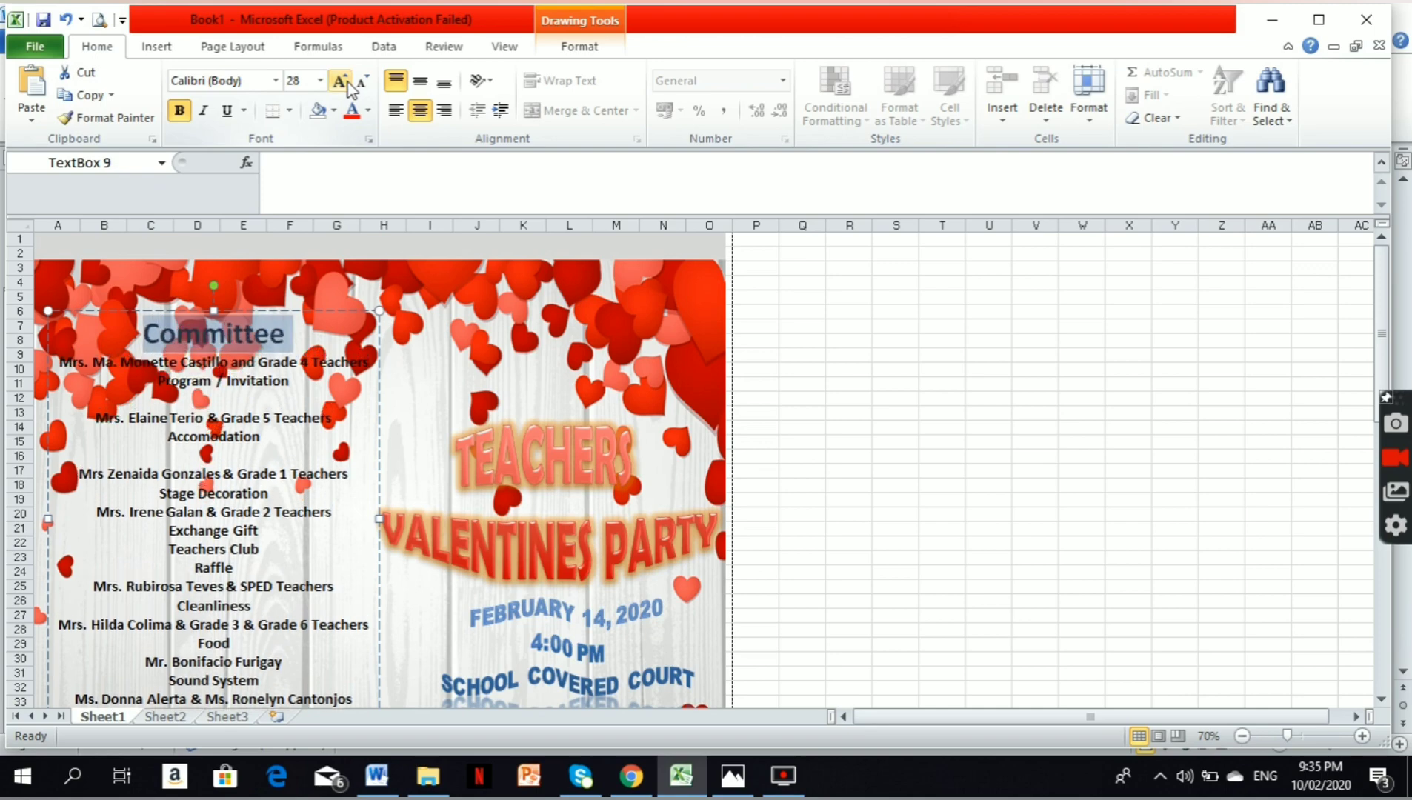
click(340, 82)
scroll(460, 504, down, 5)
scroll(489, 533, down, 1)
- Select the hearts background picture on page two
scroll(422, 492, down, 3)
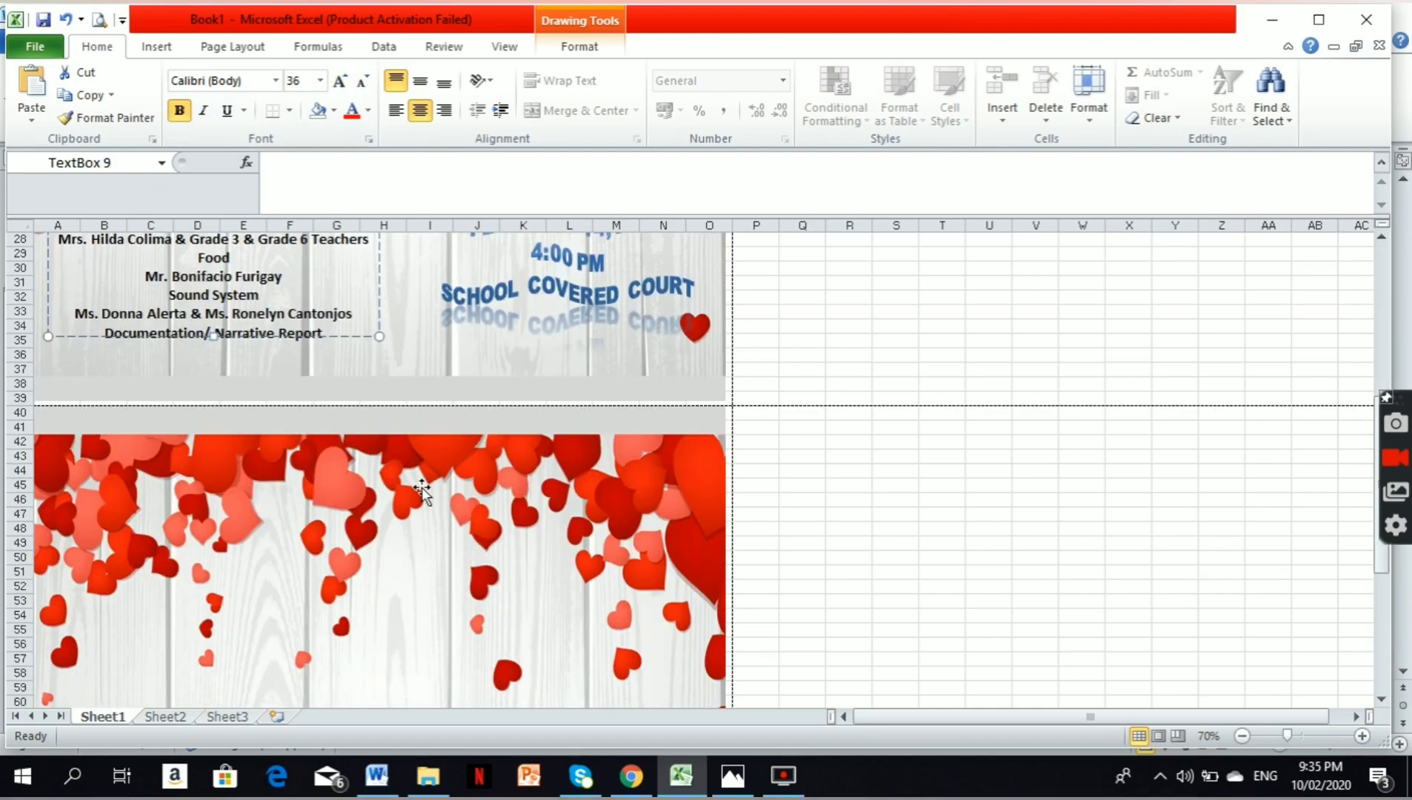
click(237, 354)
click(201, 343)
click(256, 448)
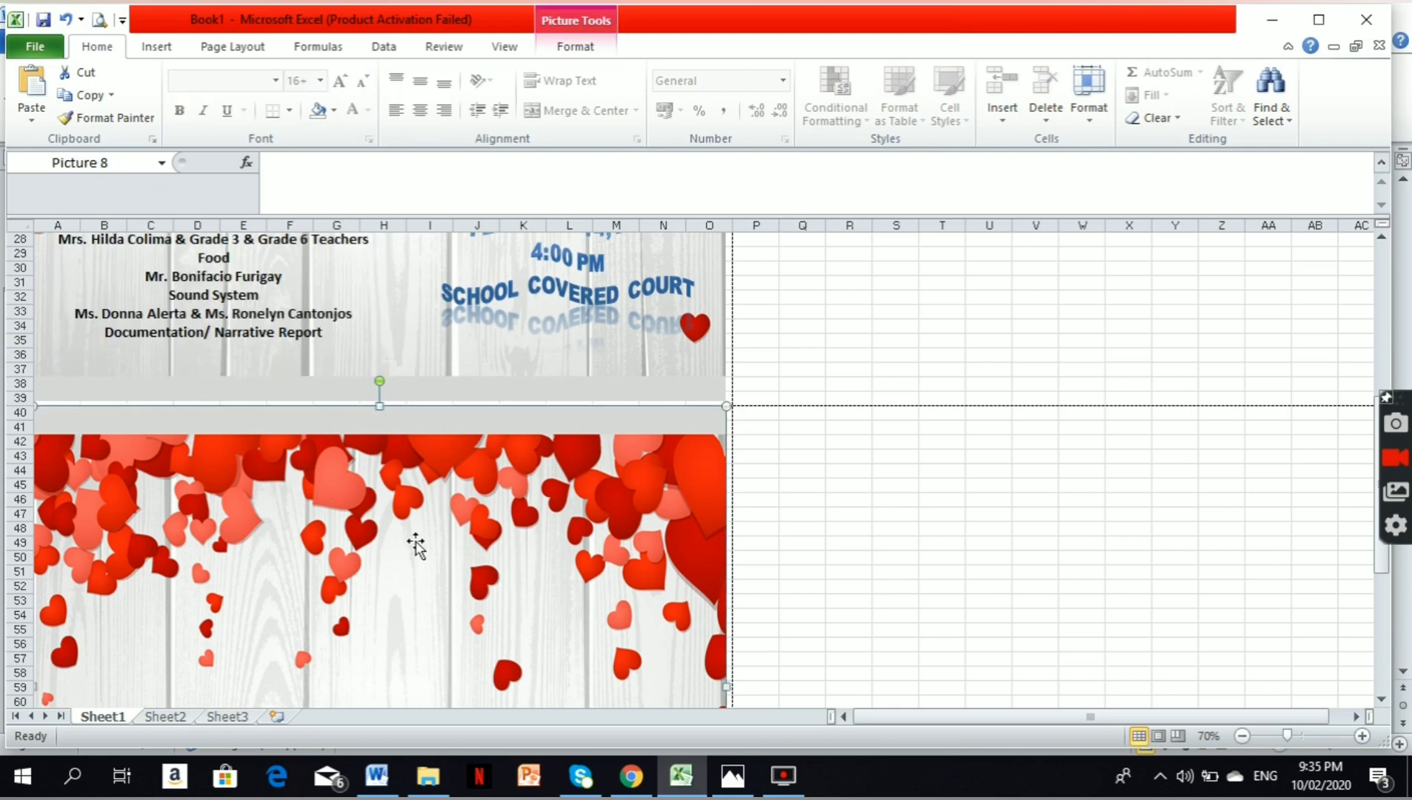
scroll(416, 546, down, 7)
scroll(810, 592, up, 3)
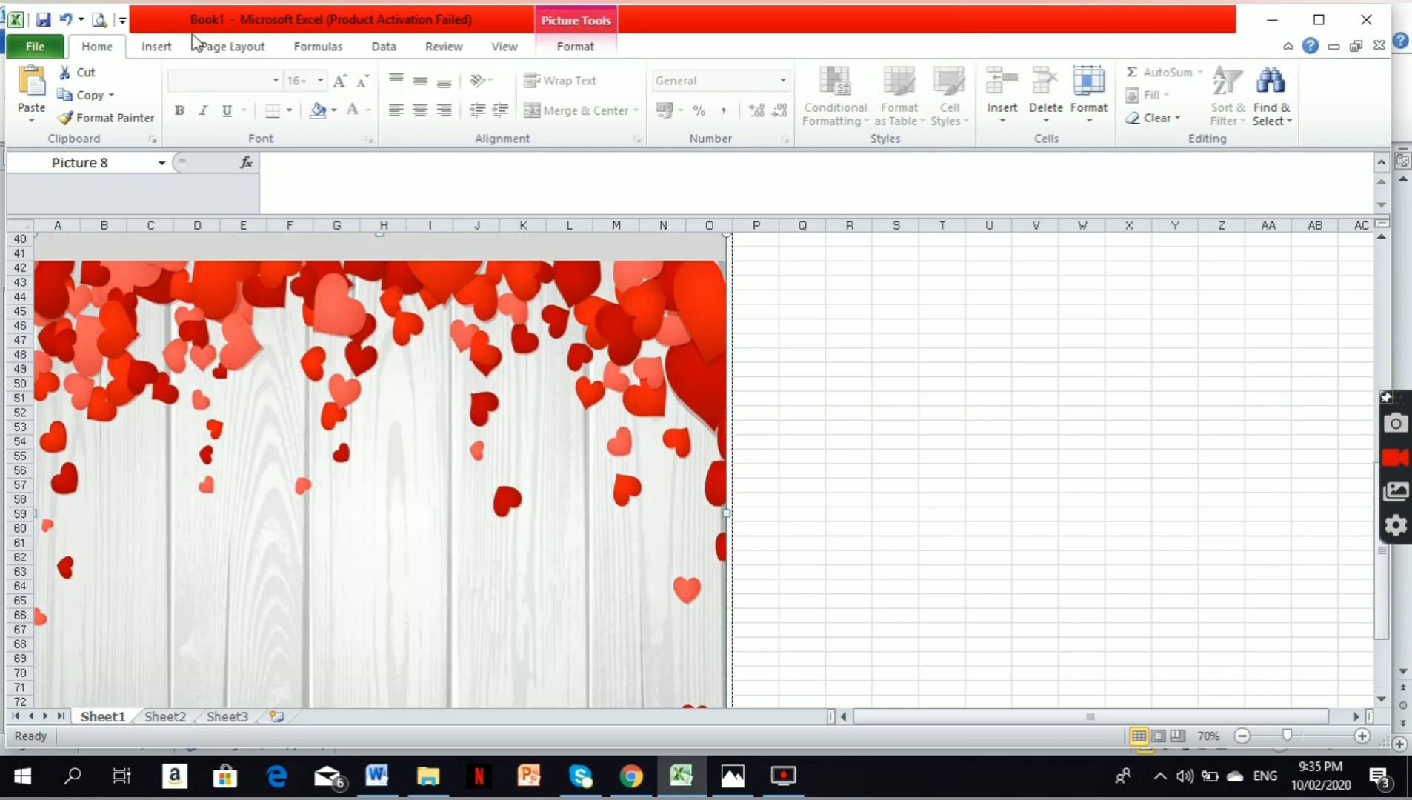
- Draw a text box over the page-two hearts with No Fill and No Outline
click(156, 46)
click(996, 119)
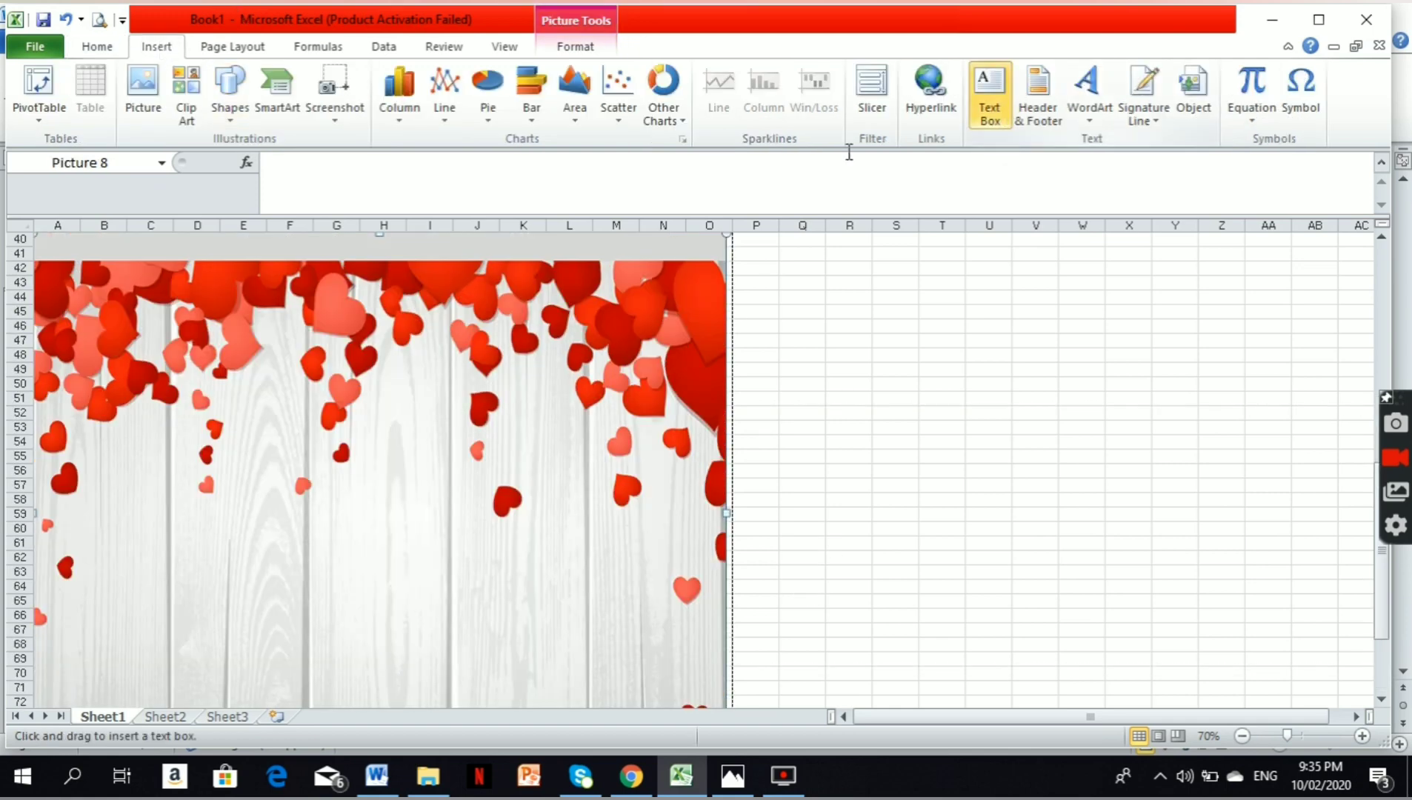
drag(403, 317, 703, 615)
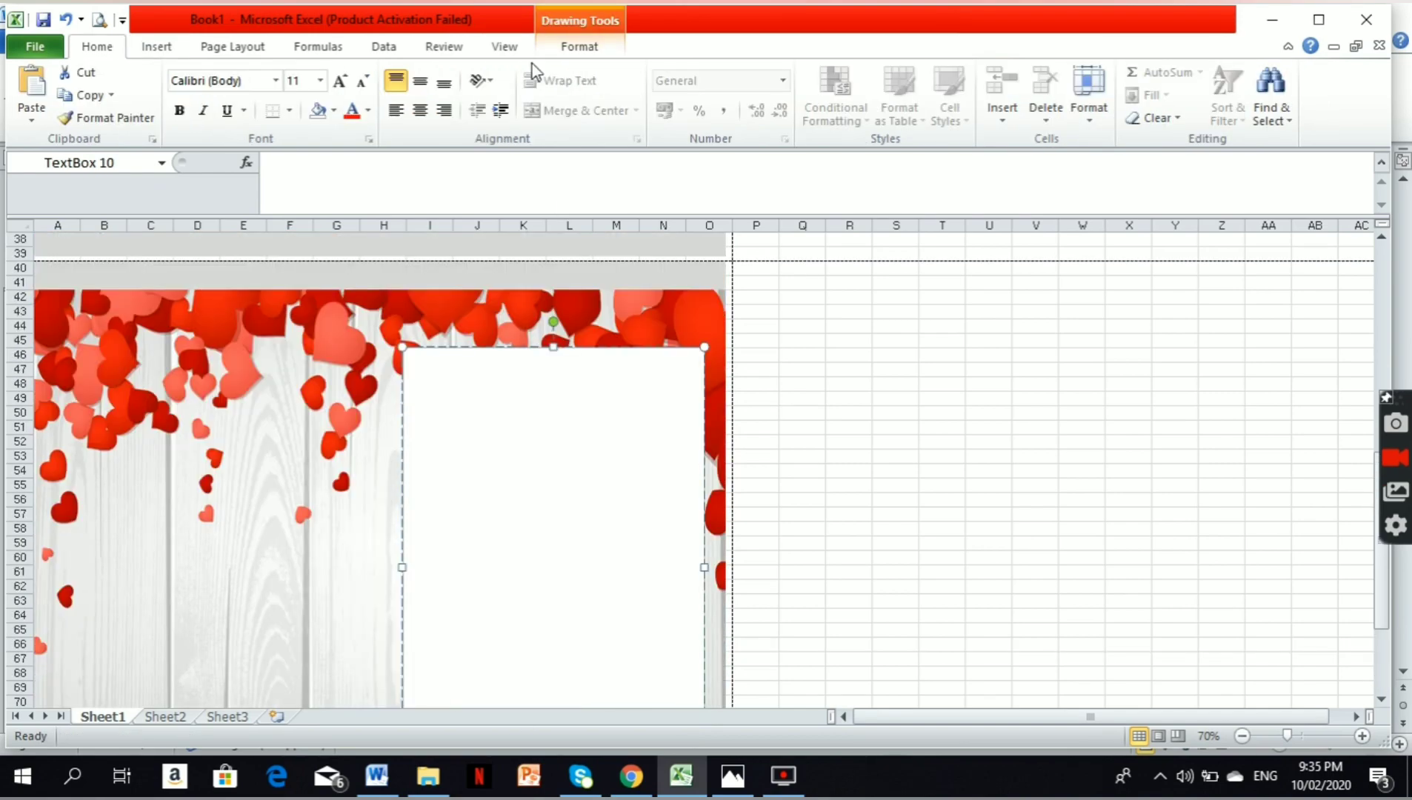
click(582, 46)
click(519, 72)
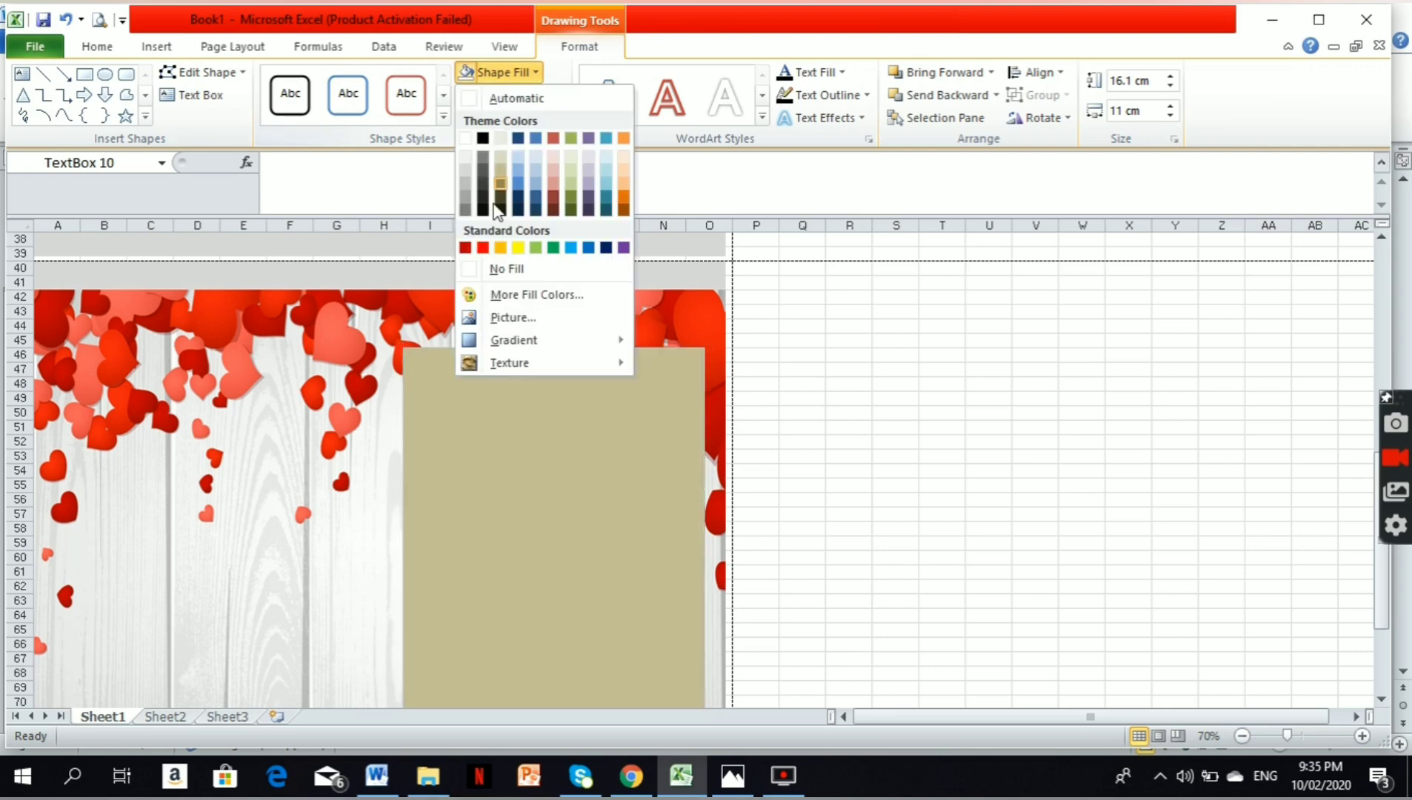
click(515, 267)
click(511, 95)
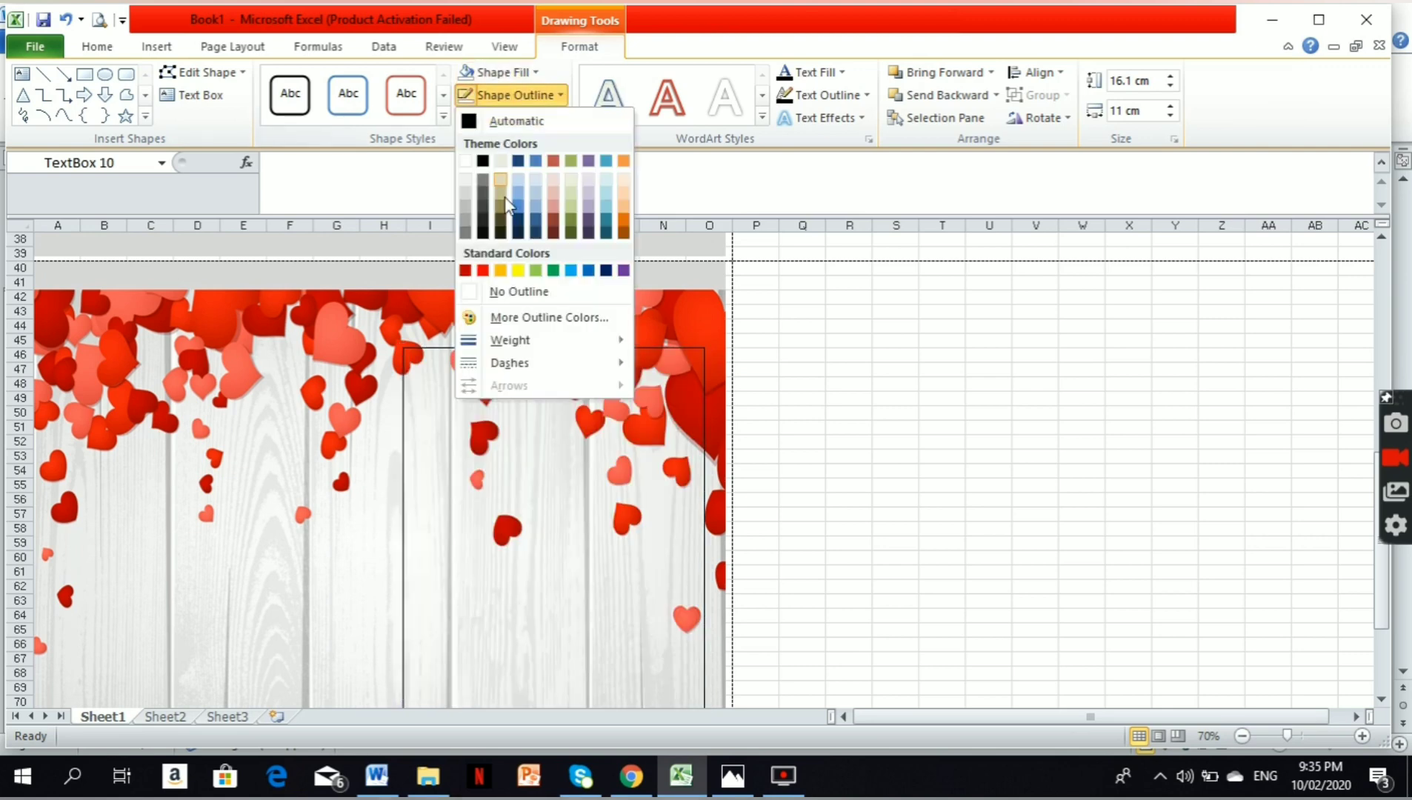
click(528, 296)
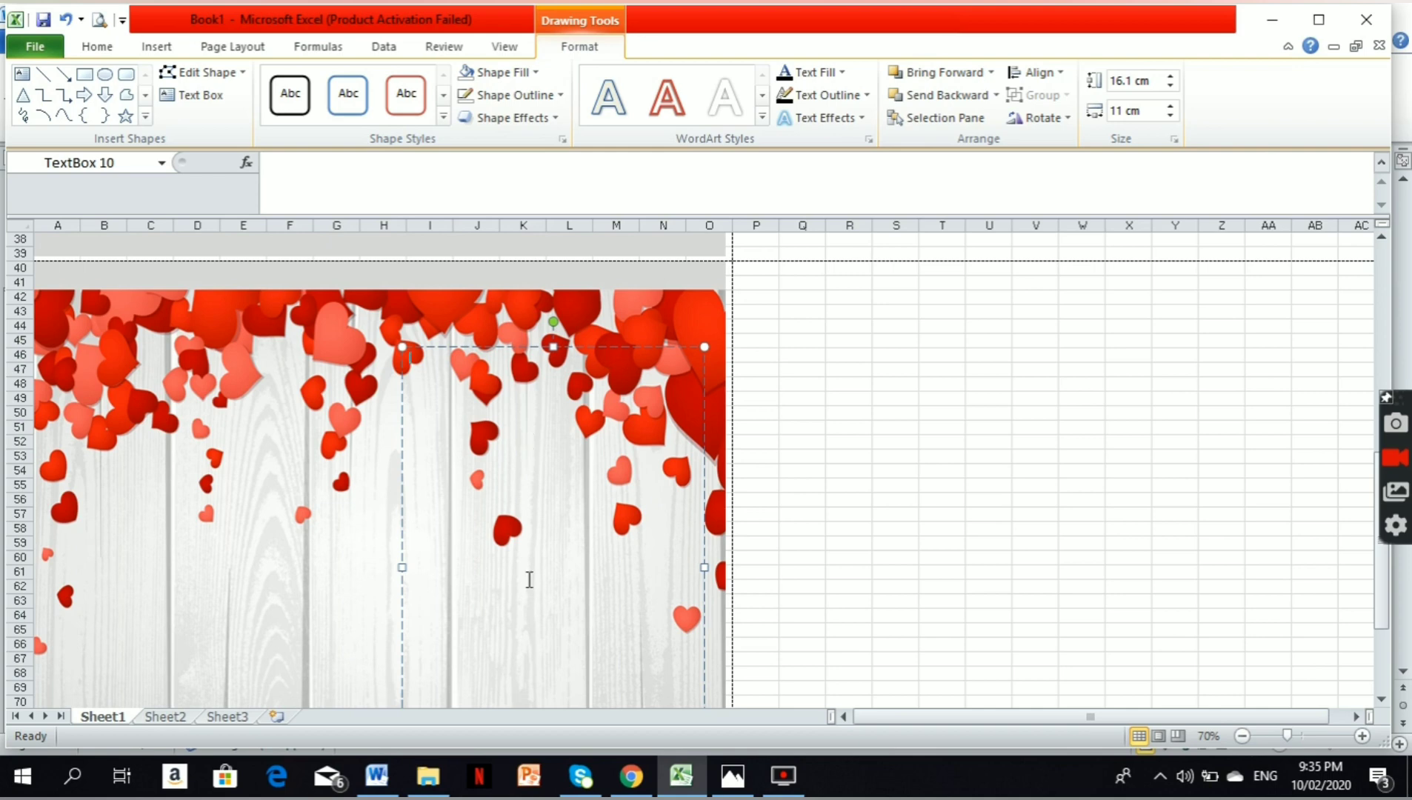
- Select the Word programme from Programme through the second Intermission Number line, then return to Excel
click(377, 775)
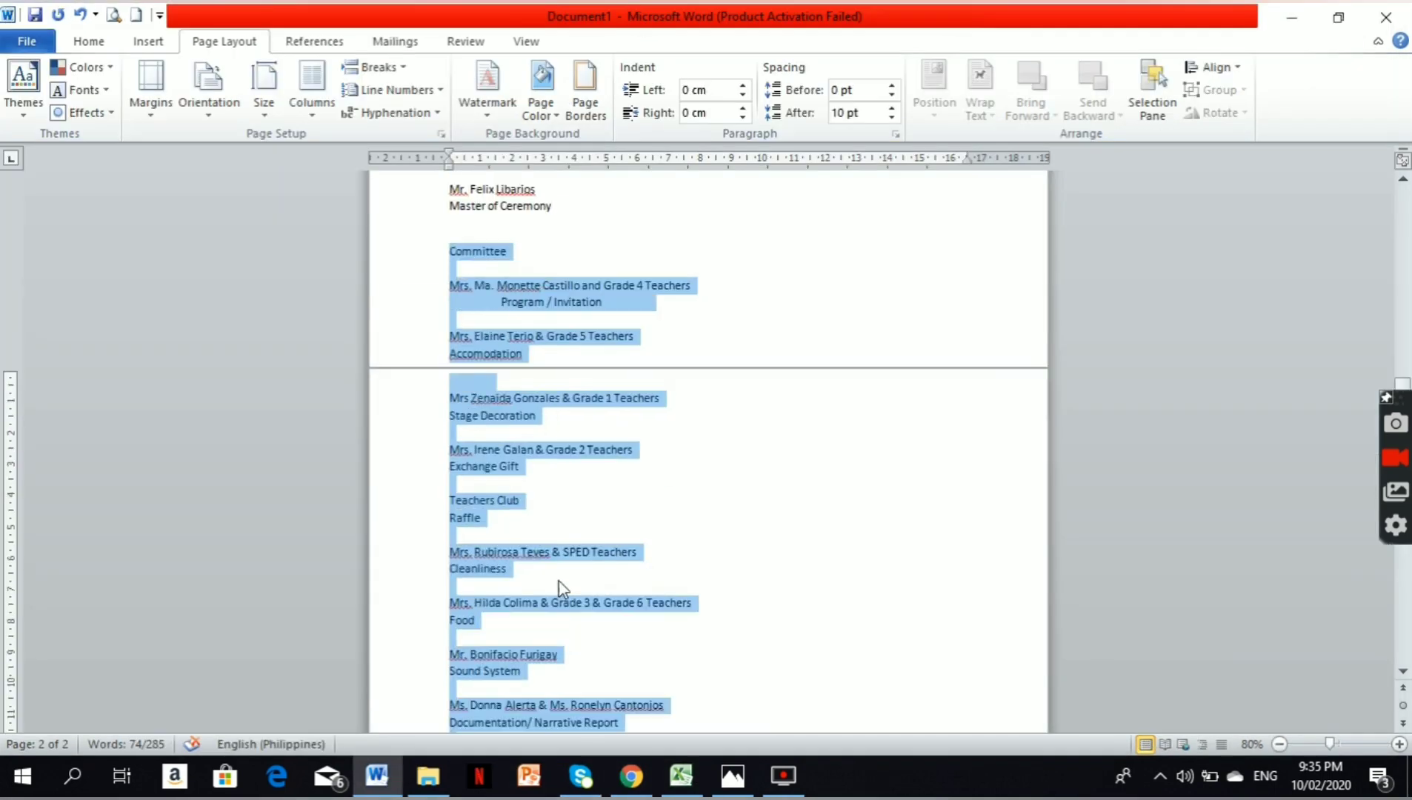
click(559, 586)
scroll(548, 564, up, 10)
scroll(451, 481, up, 5)
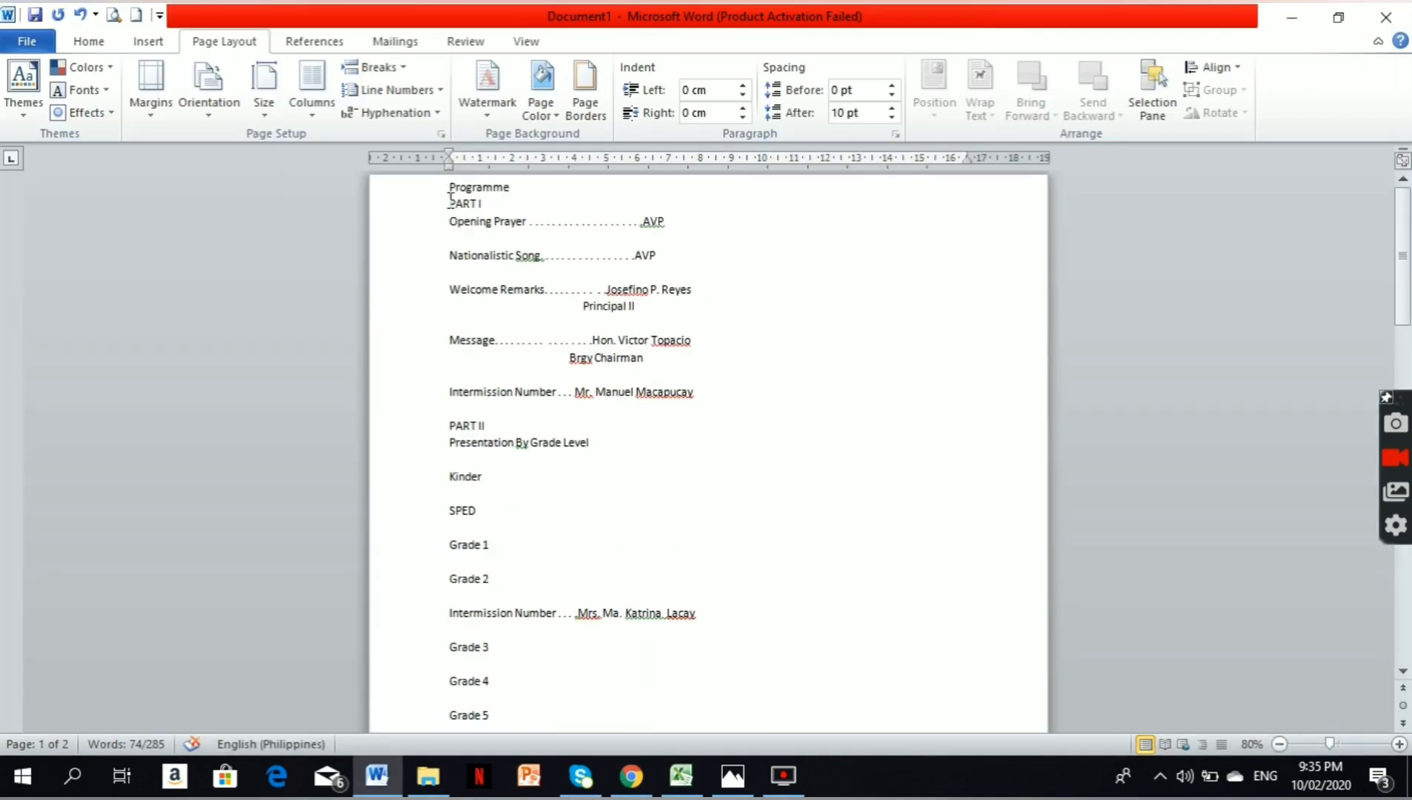
drag(448, 193, 637, 584)
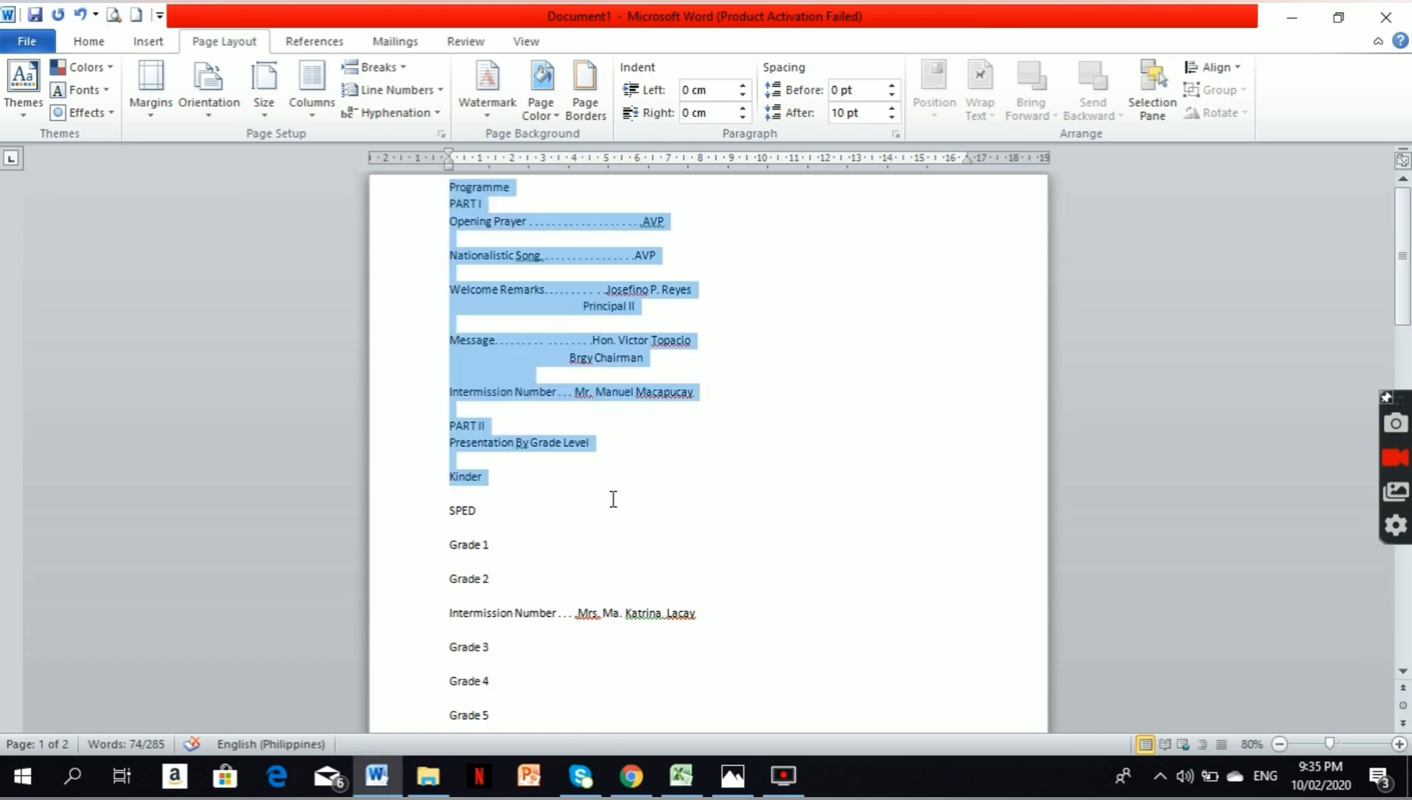
click(639, 569)
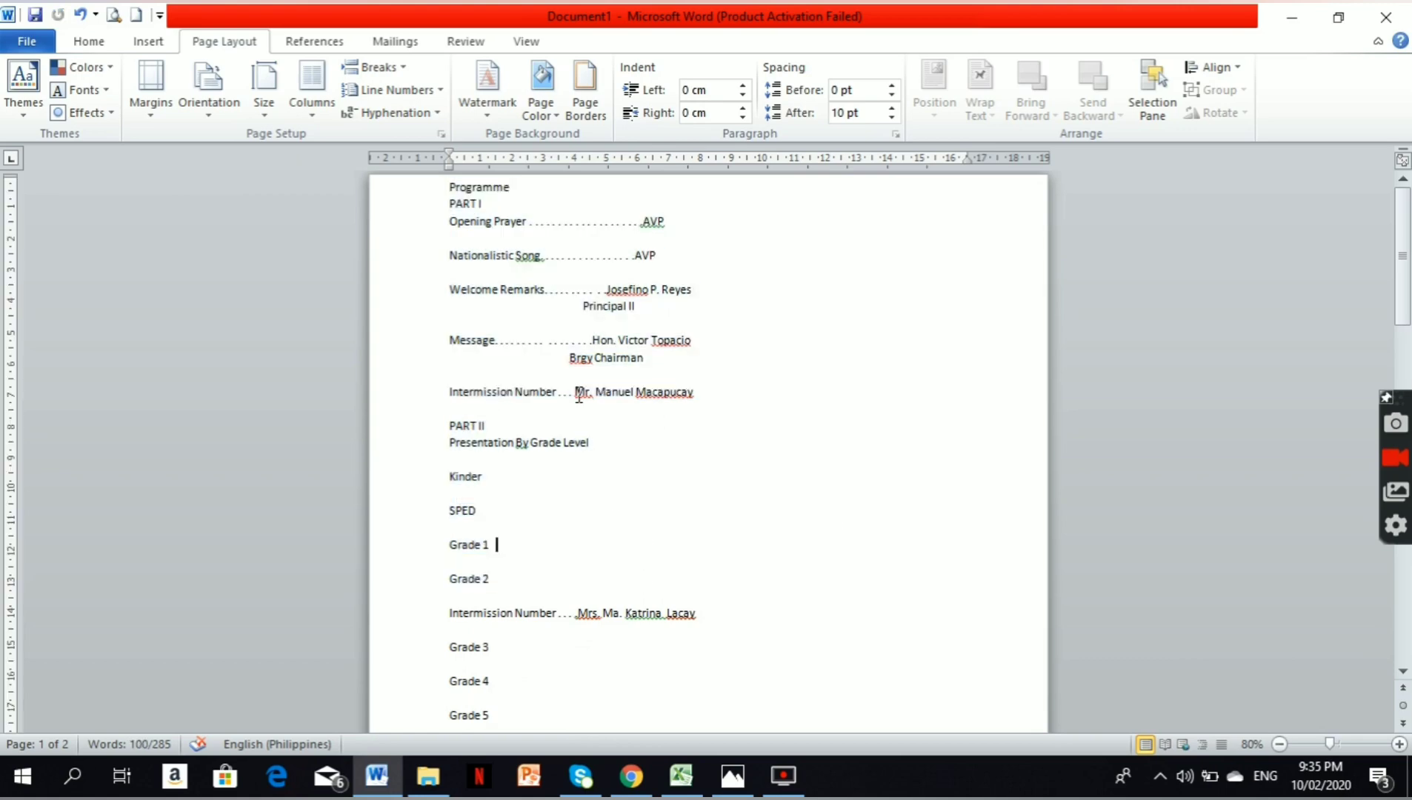
mouse_move(448, 189)
mouse_down()
mouse_move(631, 619)
mouse_move(703, 625)
mouse_up()
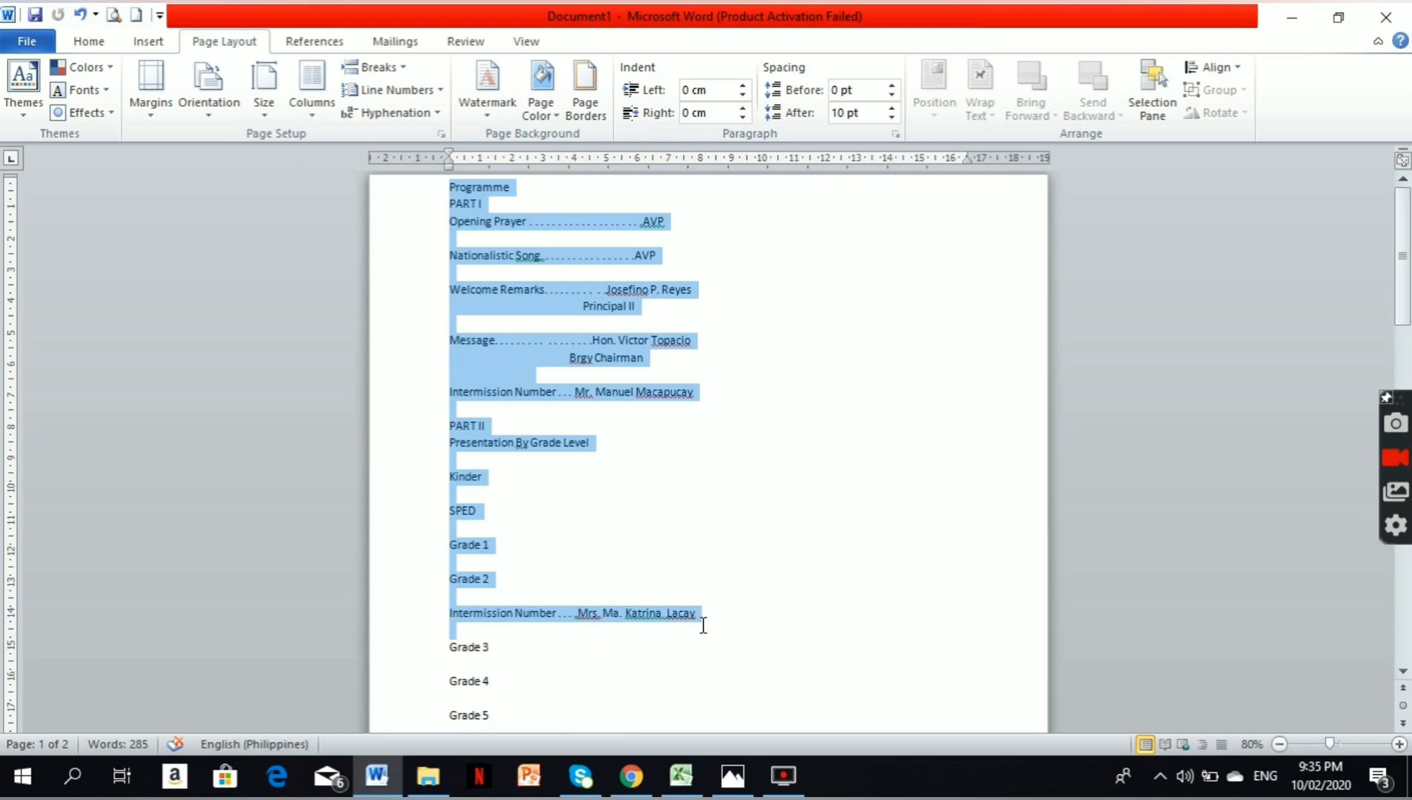
click(679, 777)
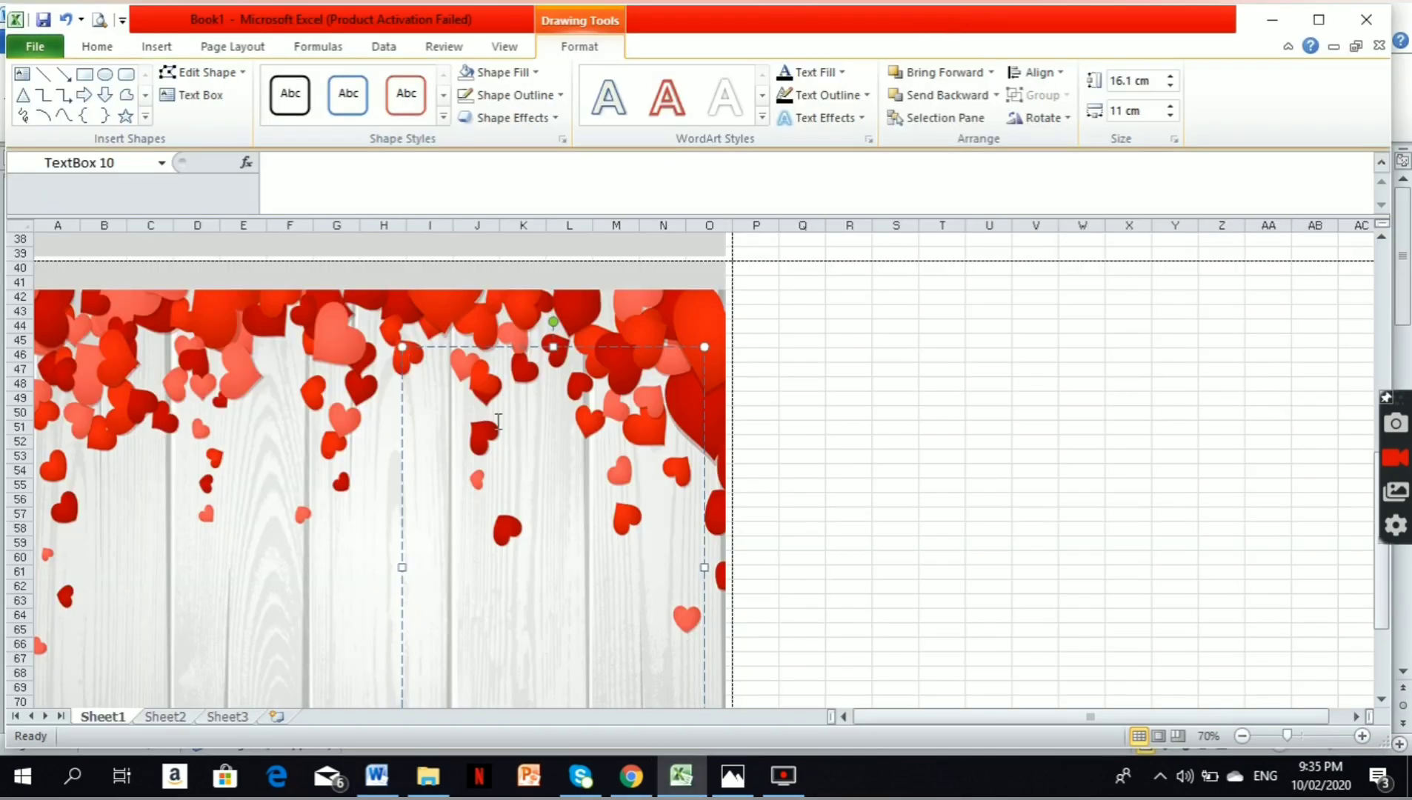
- Move the empty text box to the picture's left half, paste the programme and centre it
drag(496, 337, 491, 331)
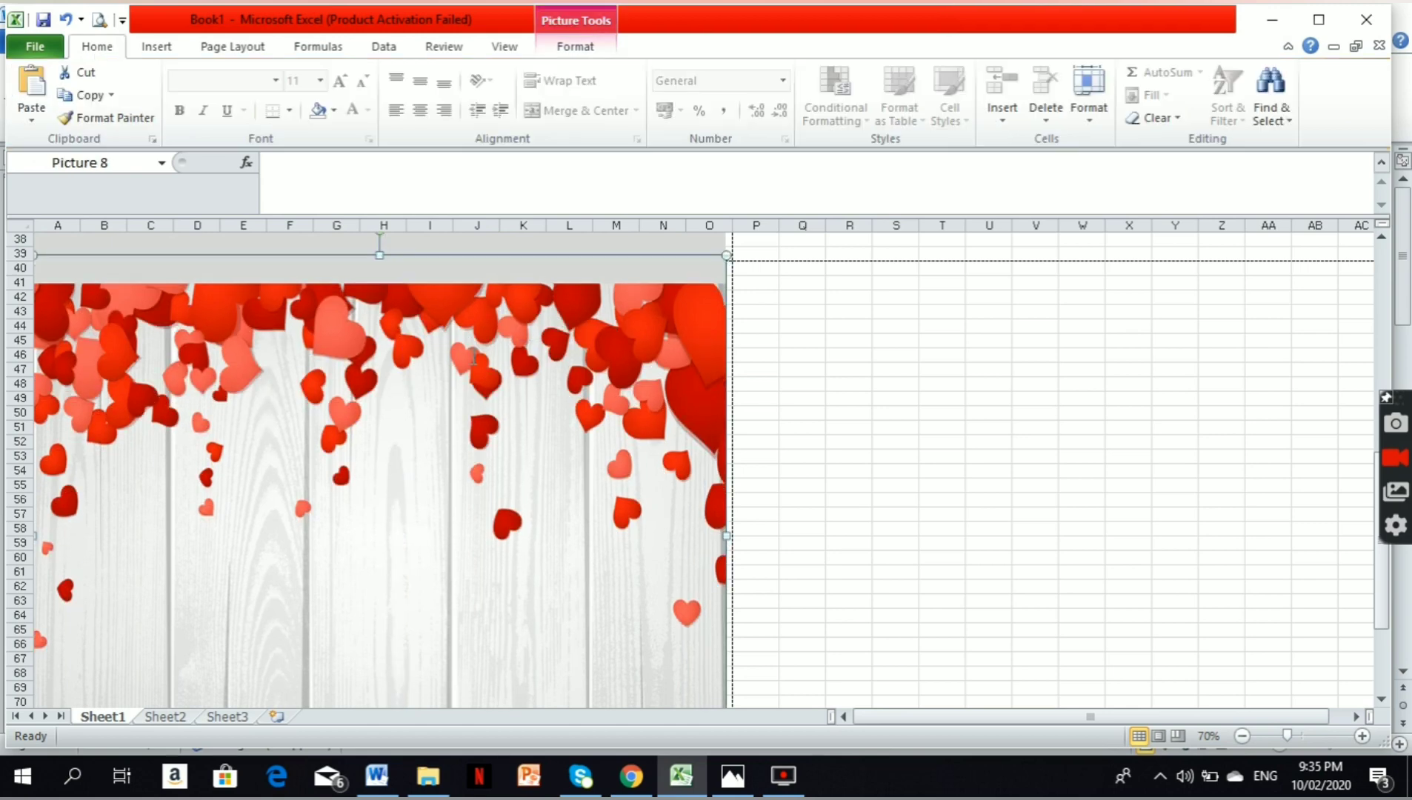
click(486, 383)
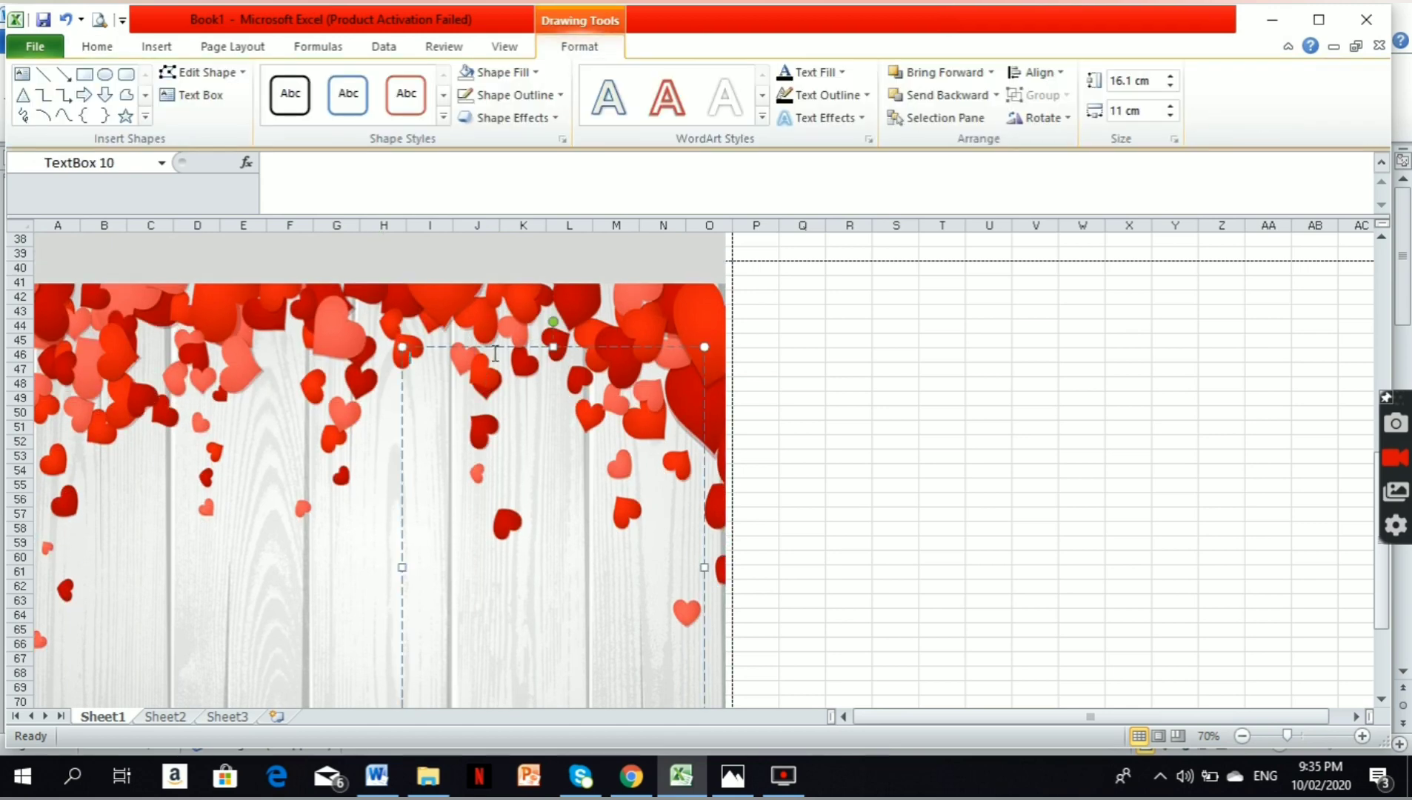
drag(495, 354, 149, 356)
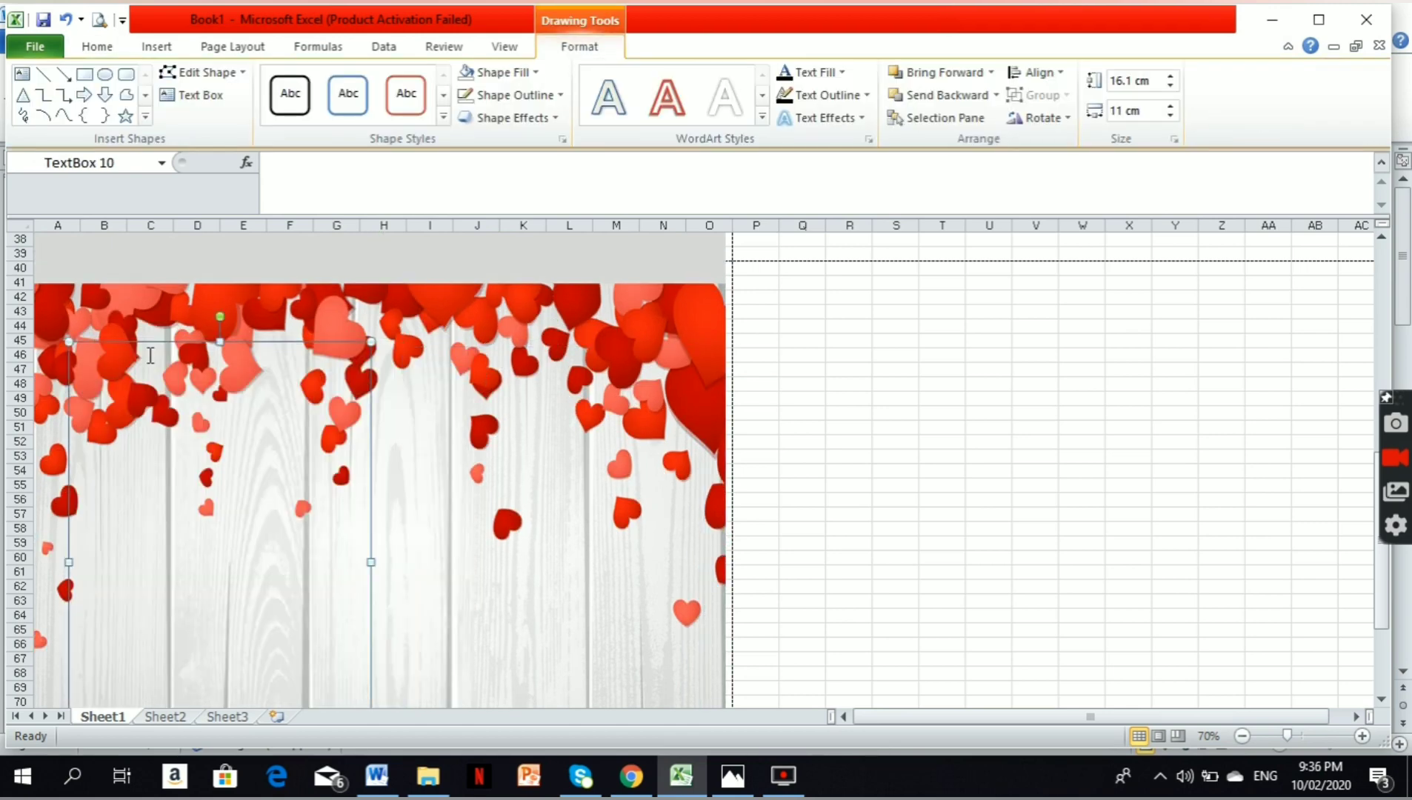
key(ctrl+v)
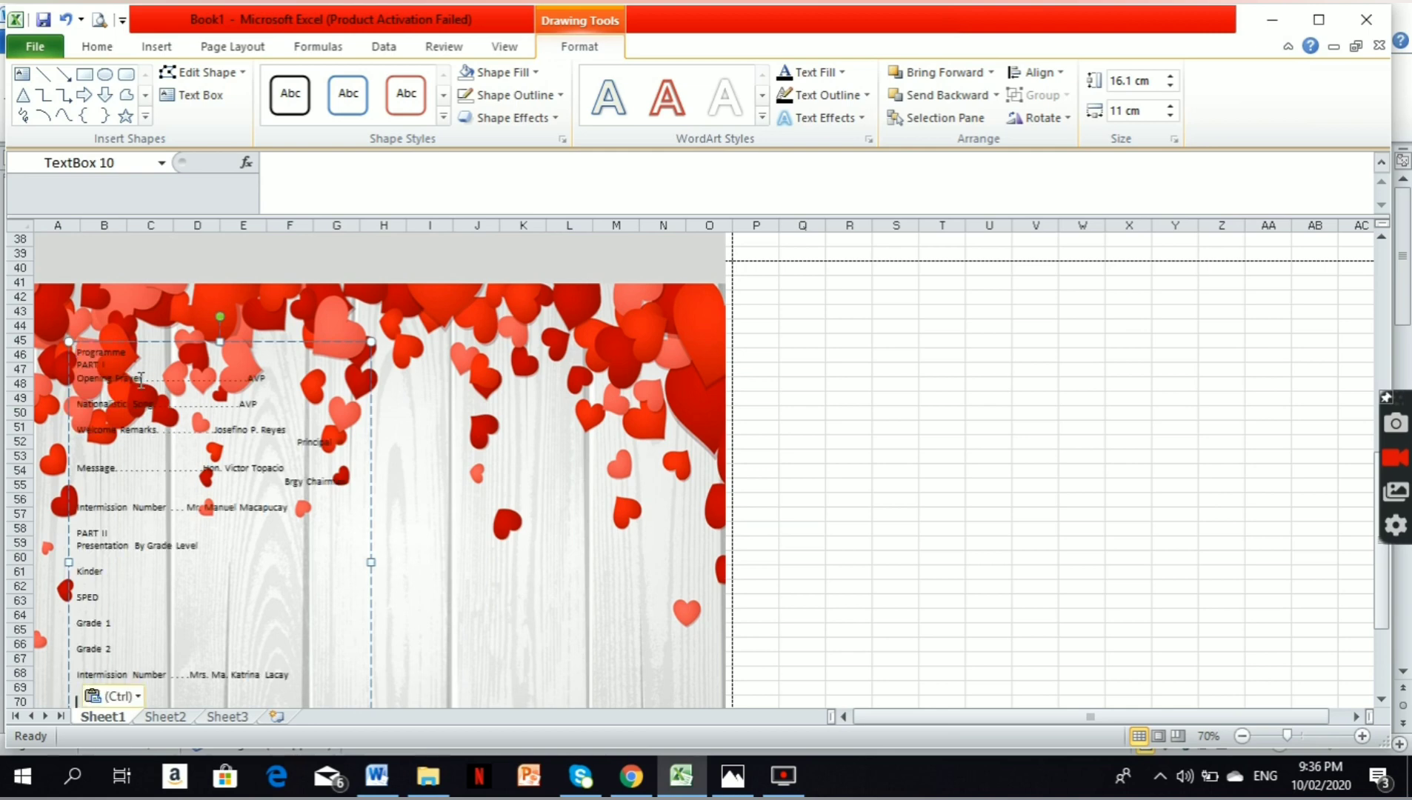
key(ctrl+a)
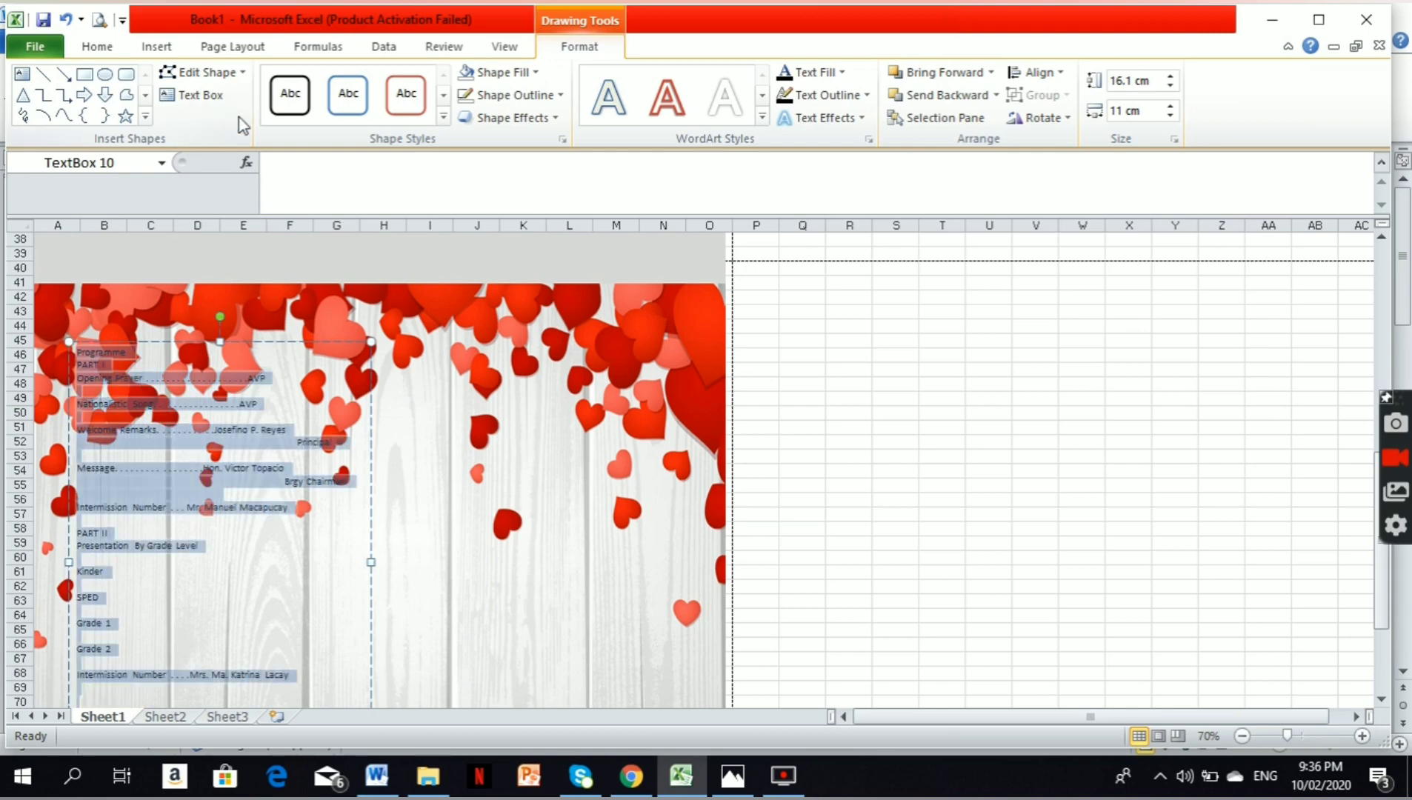
key(ctrl+e)
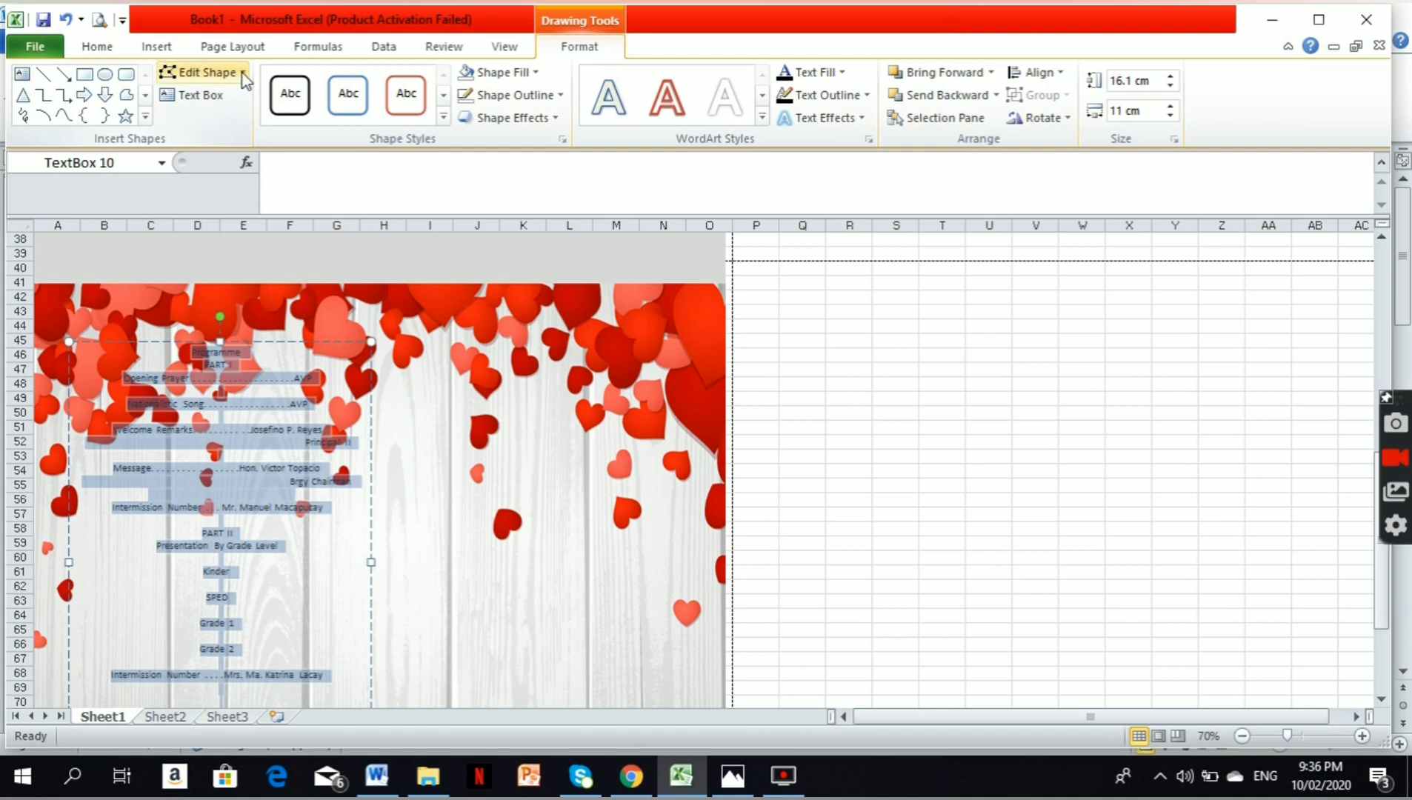
- Enlarge the programme text to 16 and adjust the box's width and position
click(95, 45)
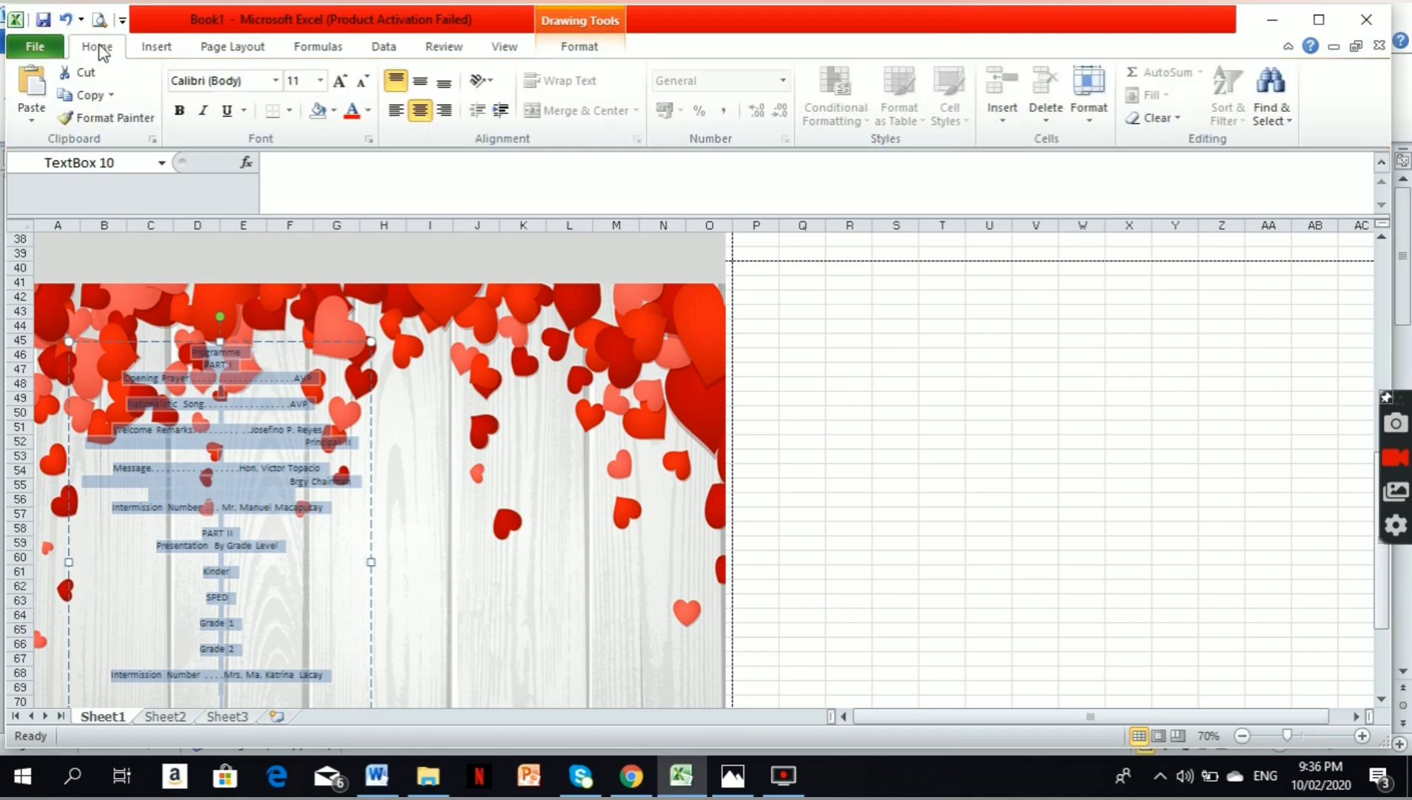
click(339, 83)
click(338, 83)
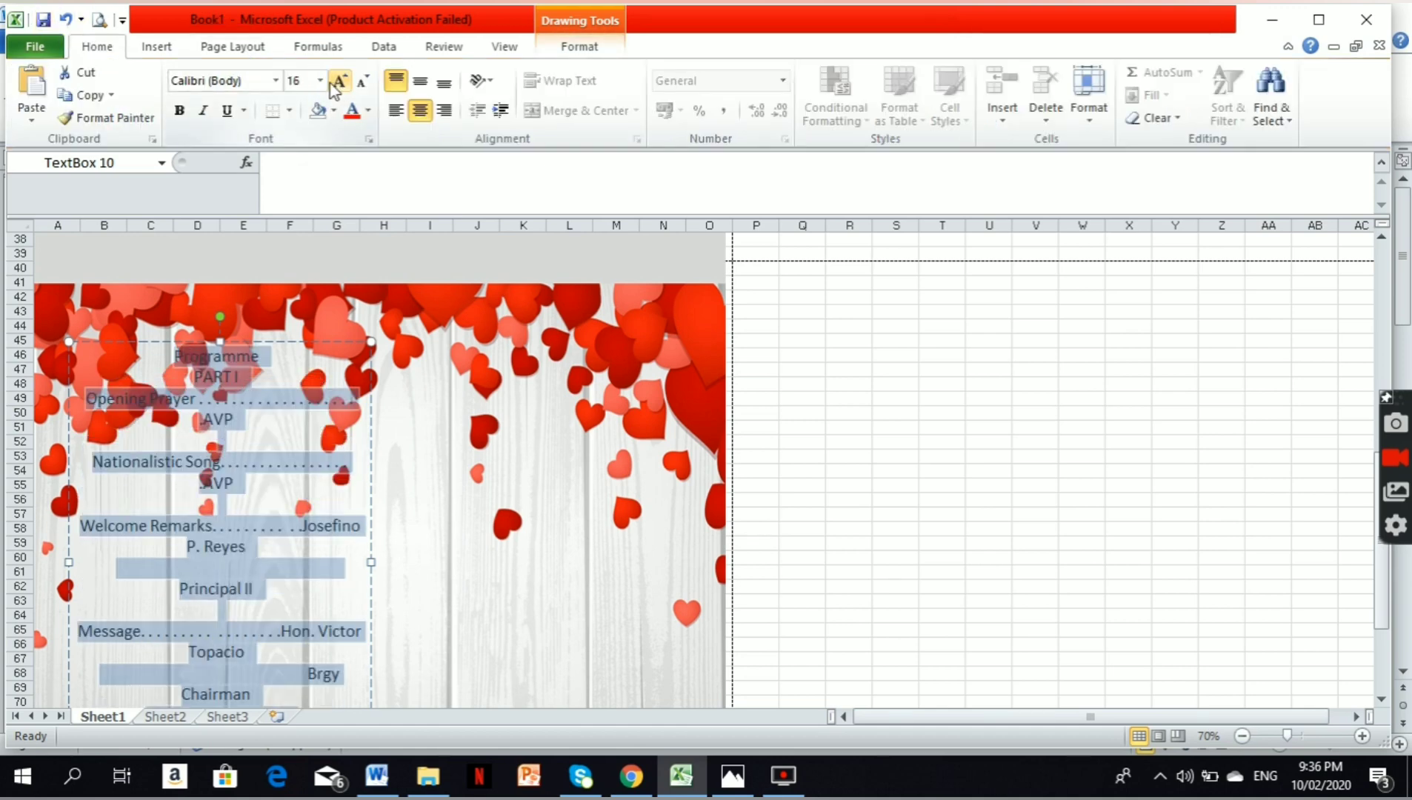
click(339, 83)
scroll(422, 288, down, 6)
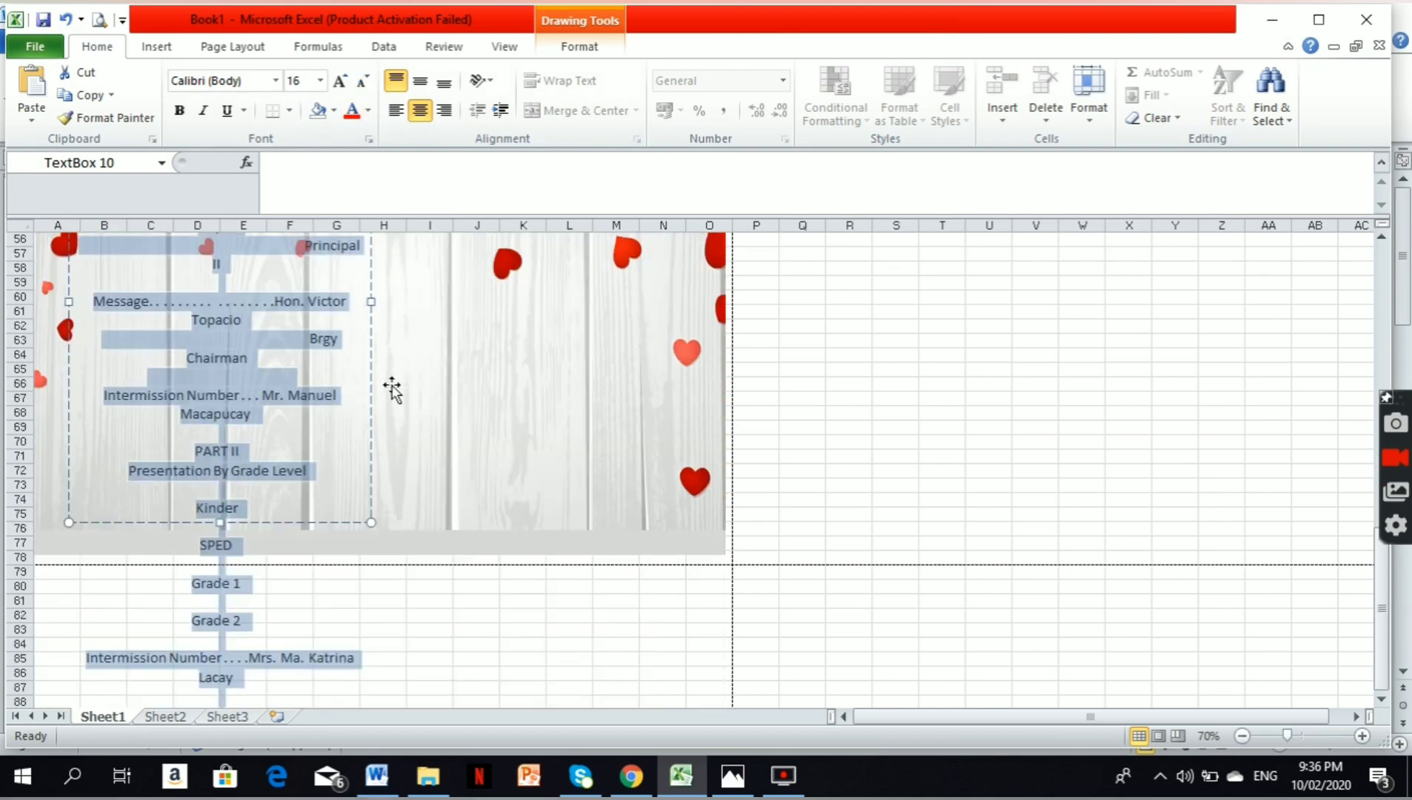
drag(373, 302, 403, 301)
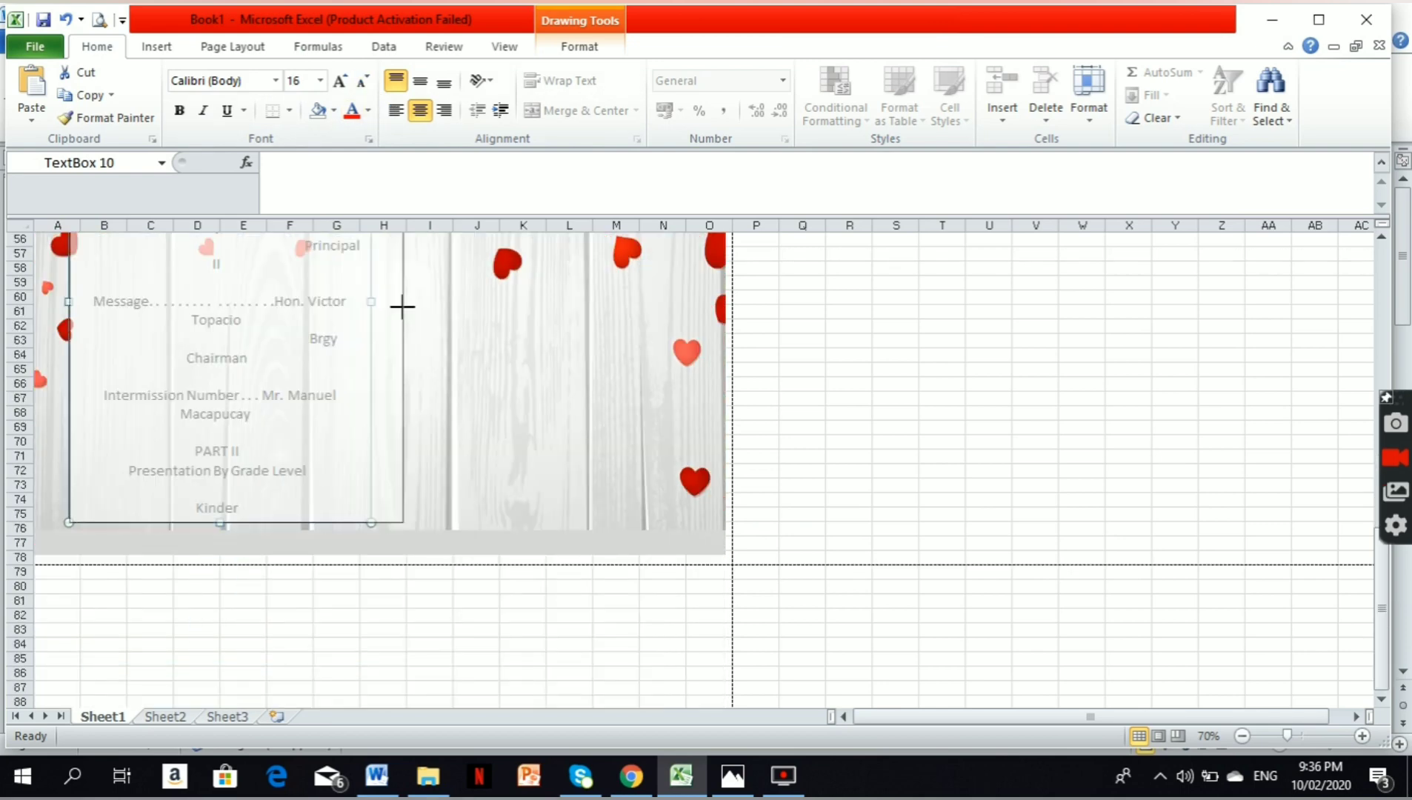
drag(396, 516, 373, 495)
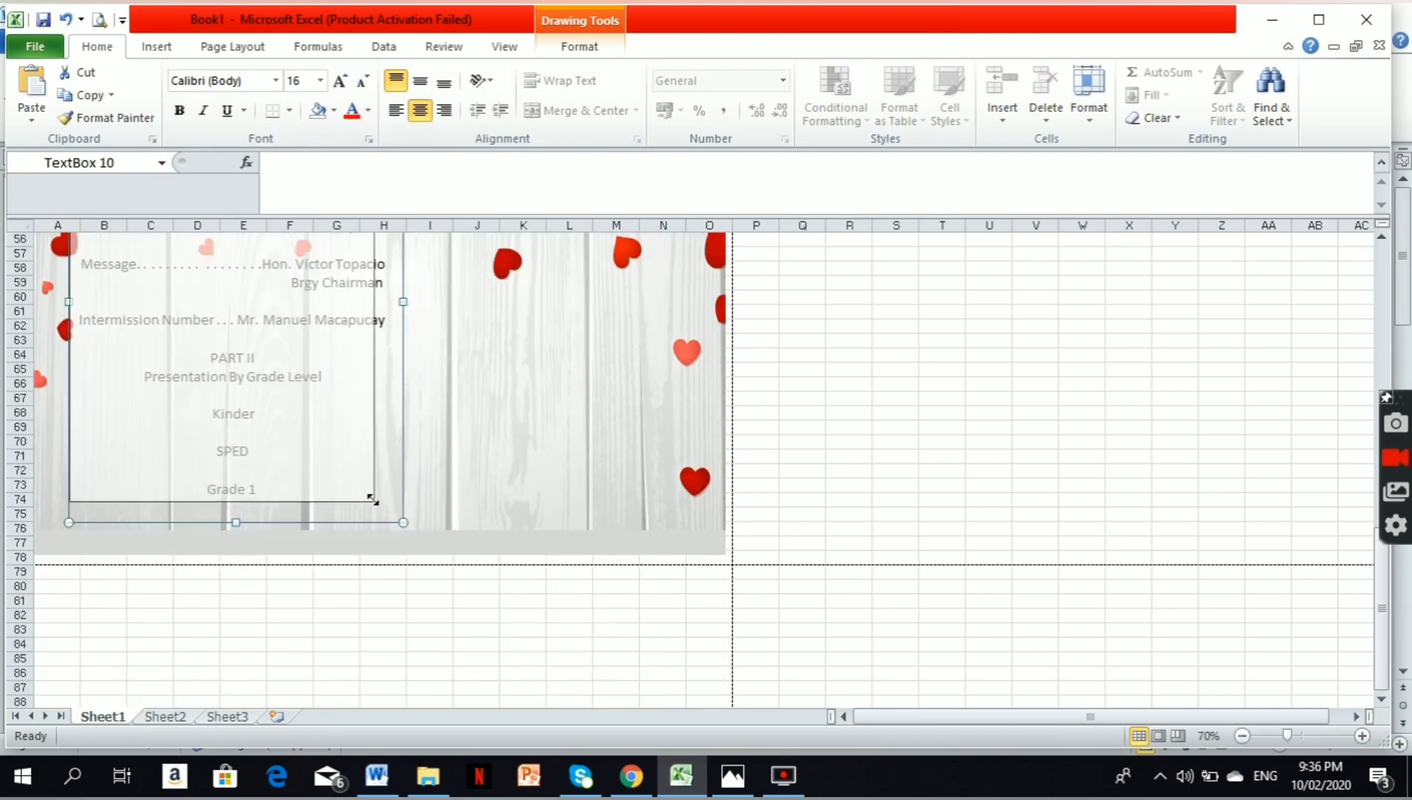
scroll(318, 410, up, 6)
drag(208, 339, 177, 339)
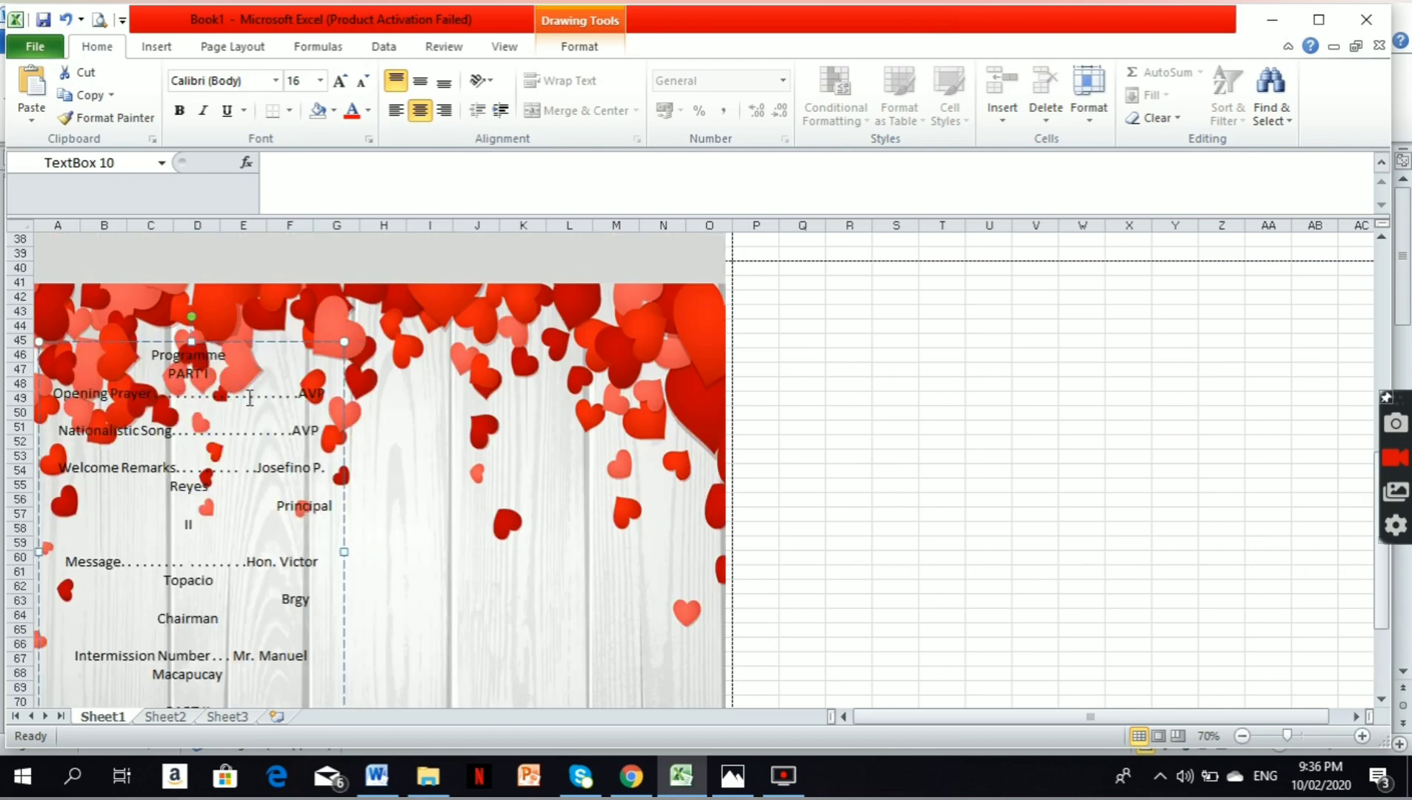
- Bold the programme text, widen the box, and shrink the text to 14
key(ctrl+a)
key(ctrl+b)
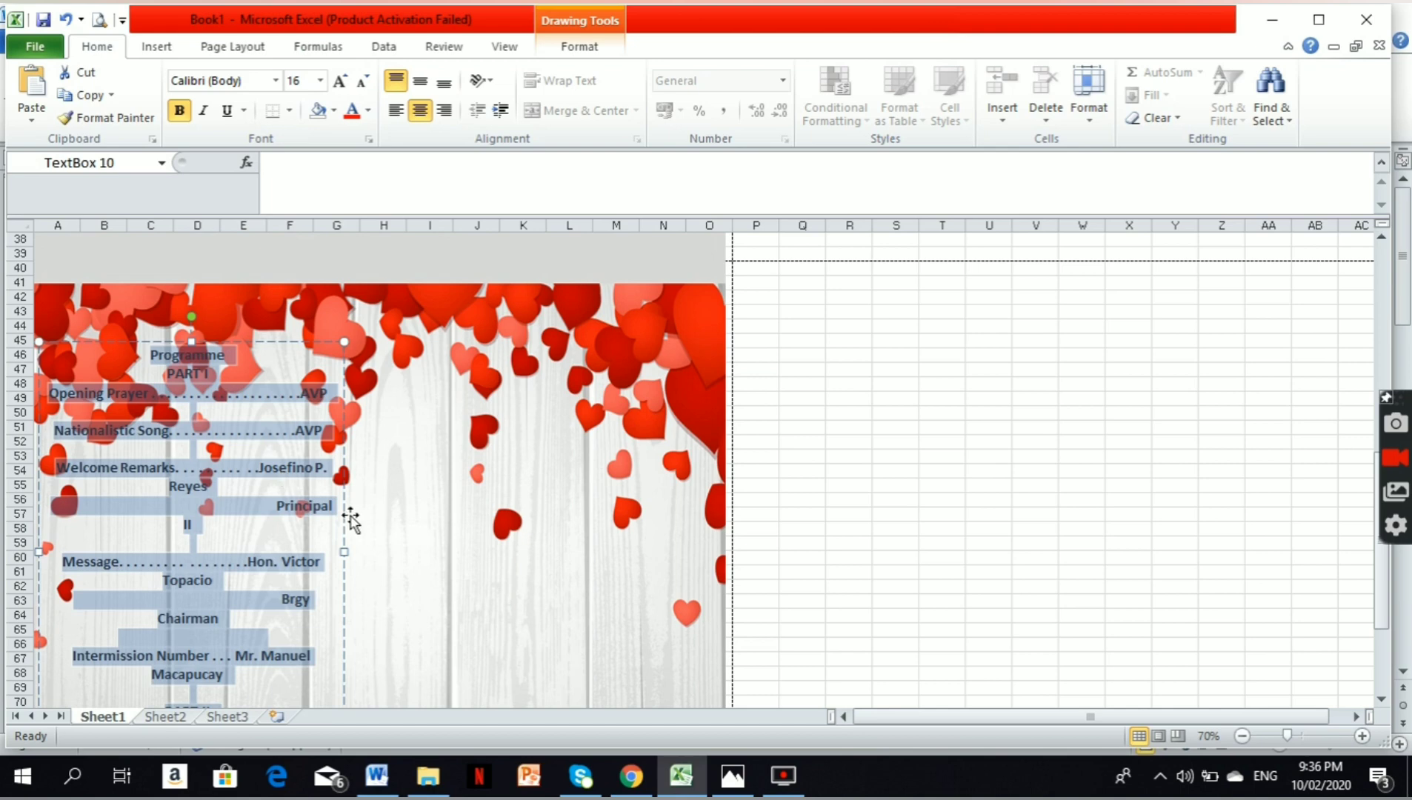
drag(344, 557, 370, 557)
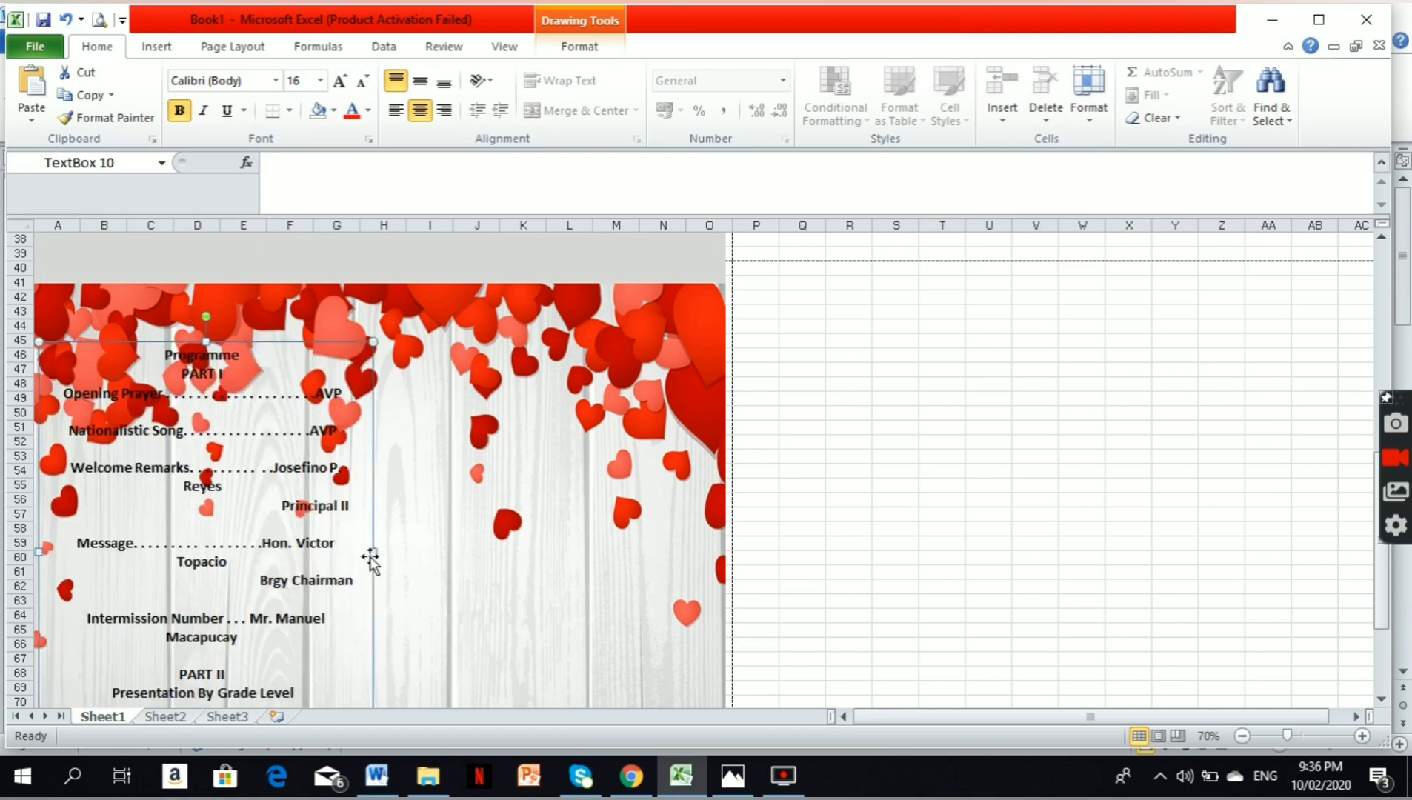
click(363, 80)
click(437, 533)
click(267, 502)
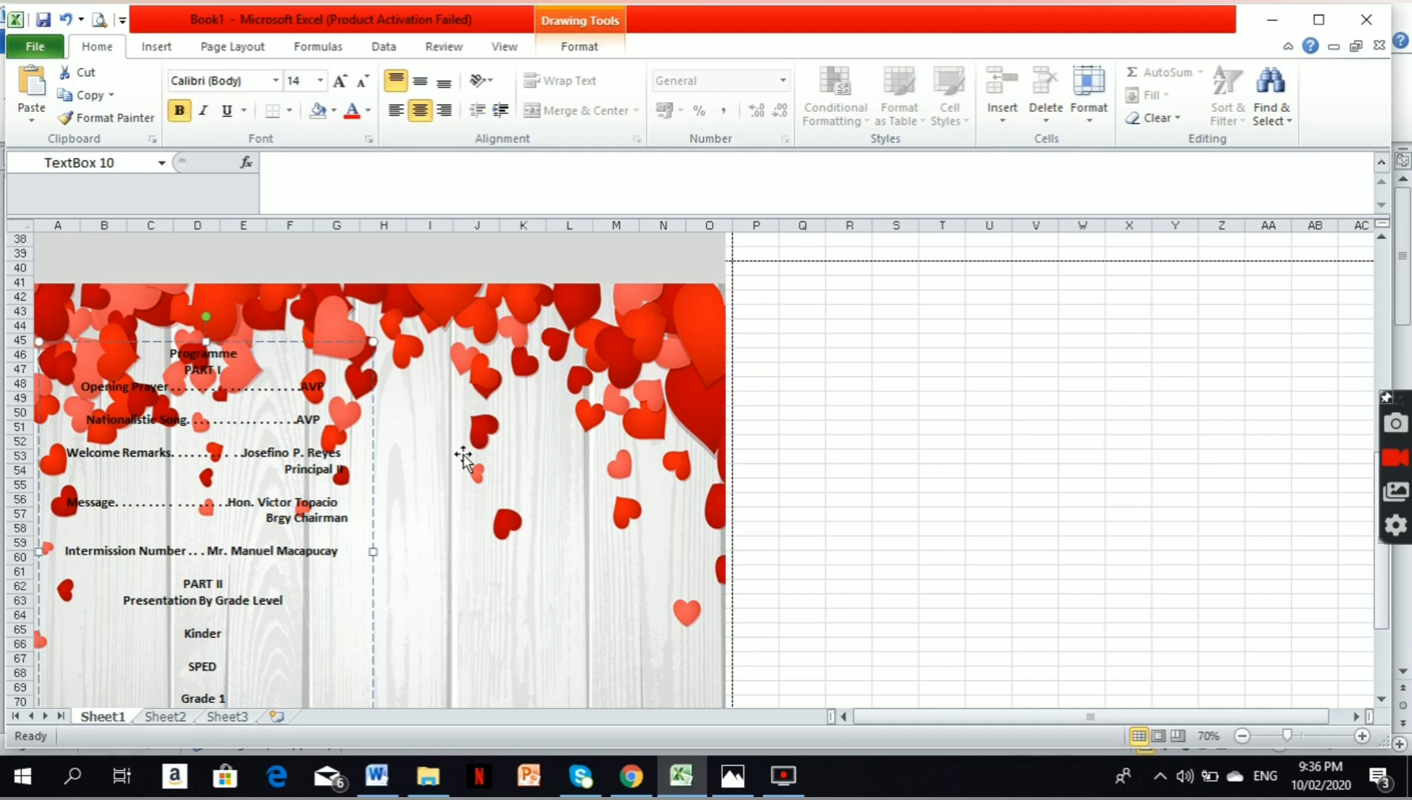
click(156, 46)
- Draw a text box on the right half of the page-two hearts with No Fill and No Outline
click(990, 95)
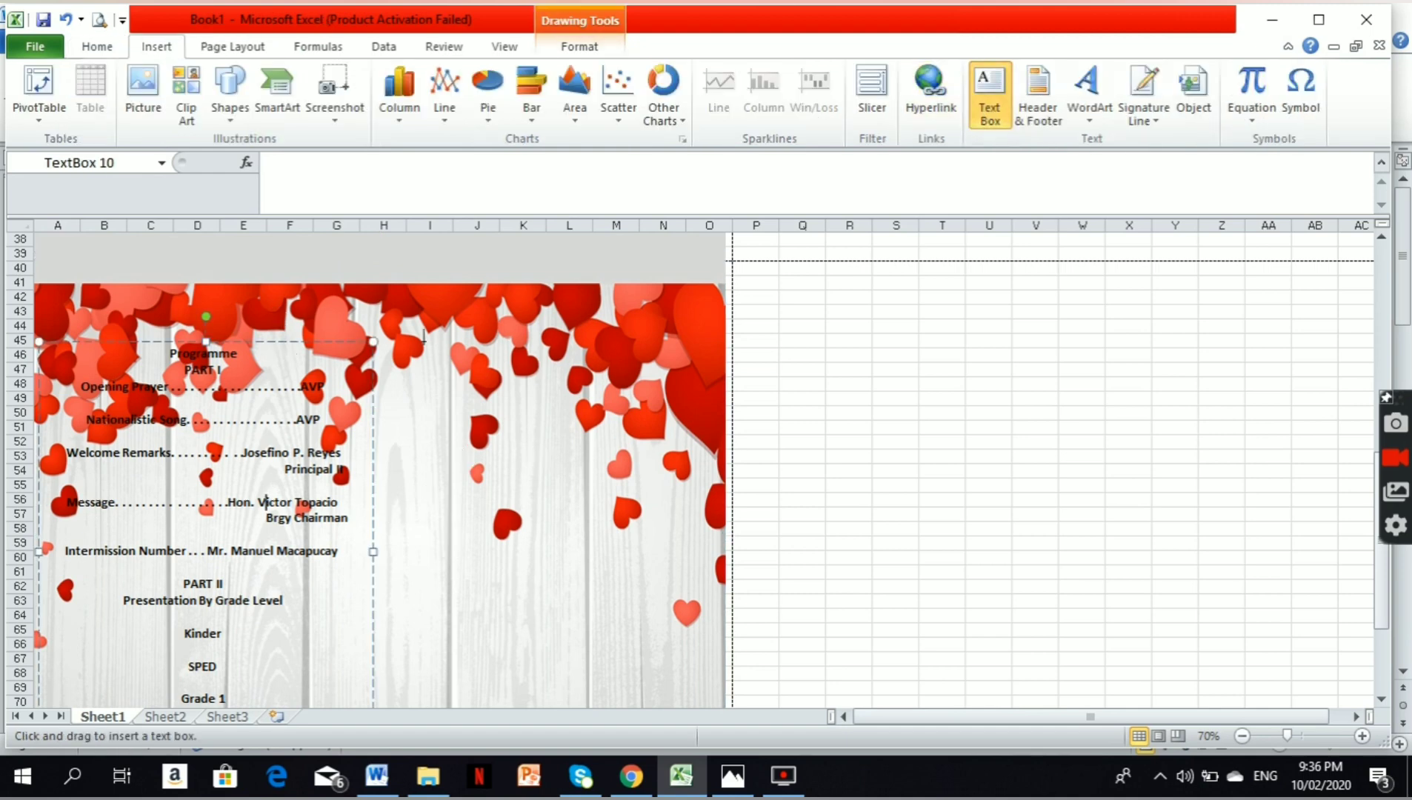
drag(424, 335, 663, 694)
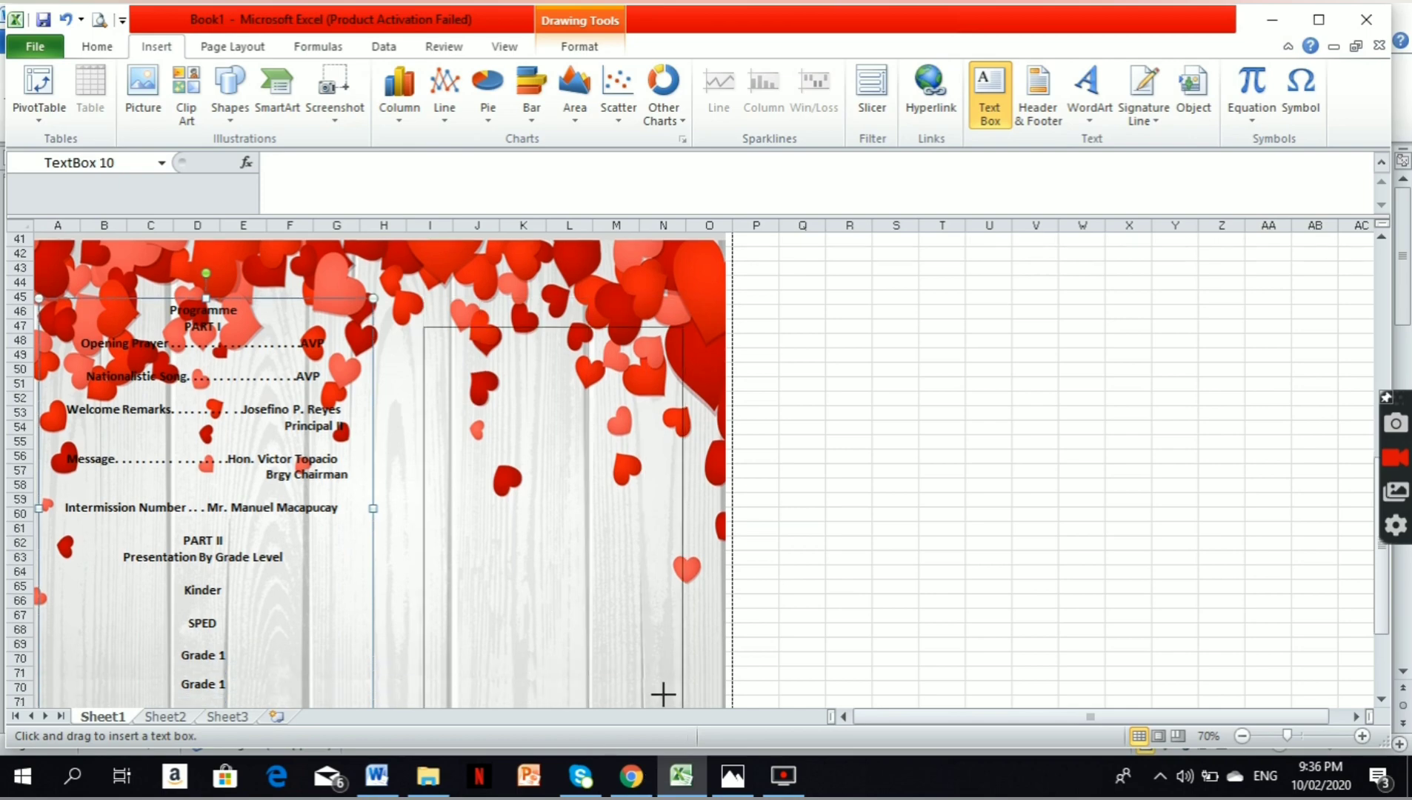
drag(663, 694, 702, 658)
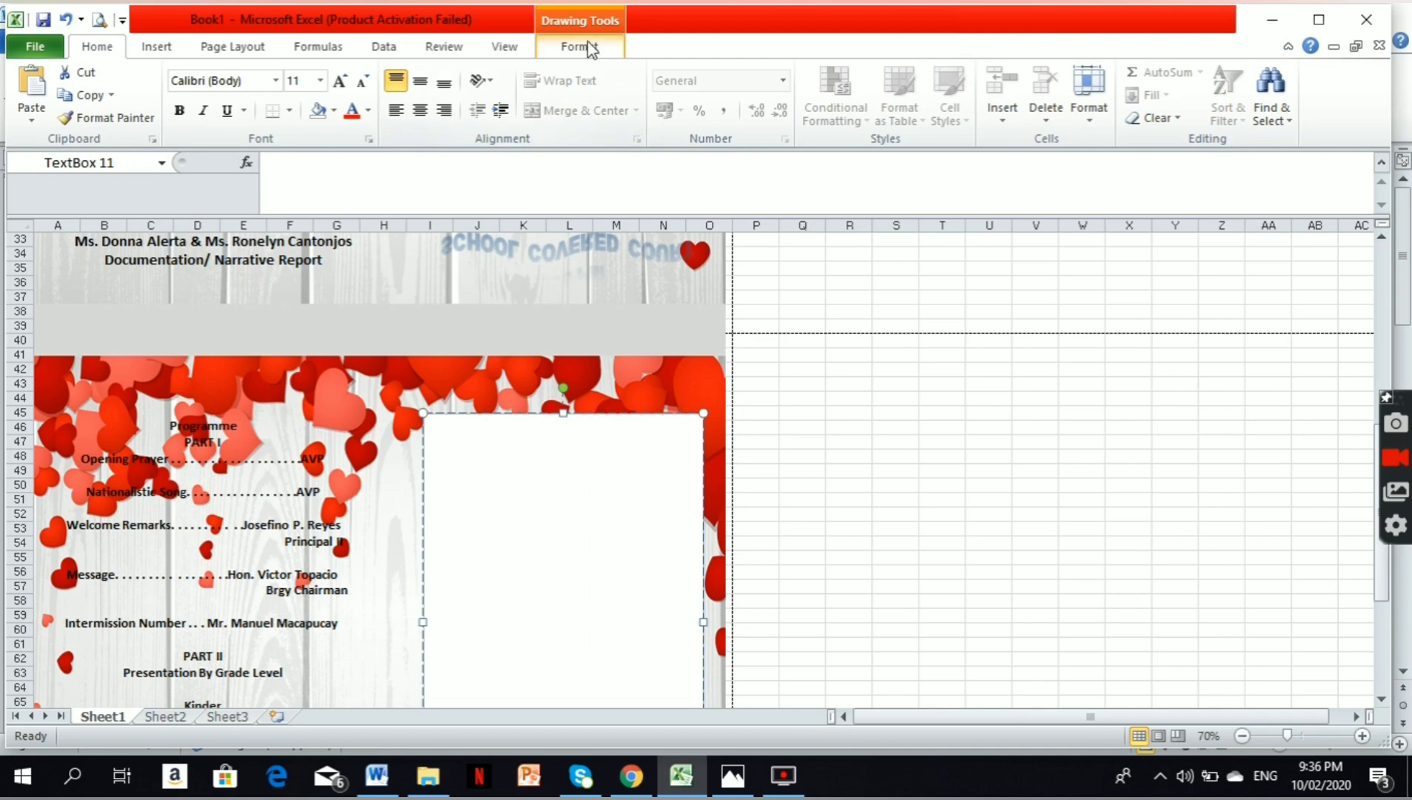
click(589, 48)
click(495, 72)
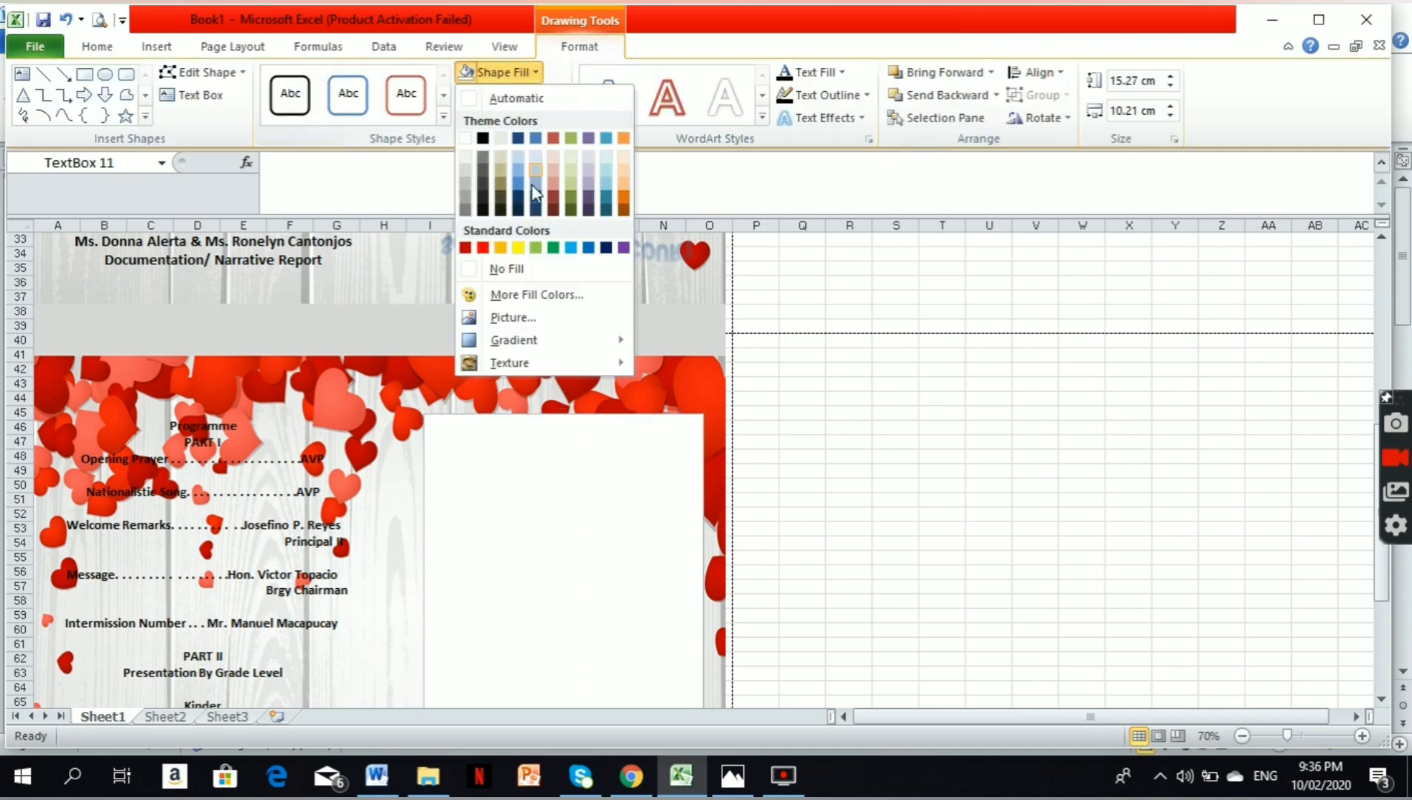
click(549, 276)
click(515, 95)
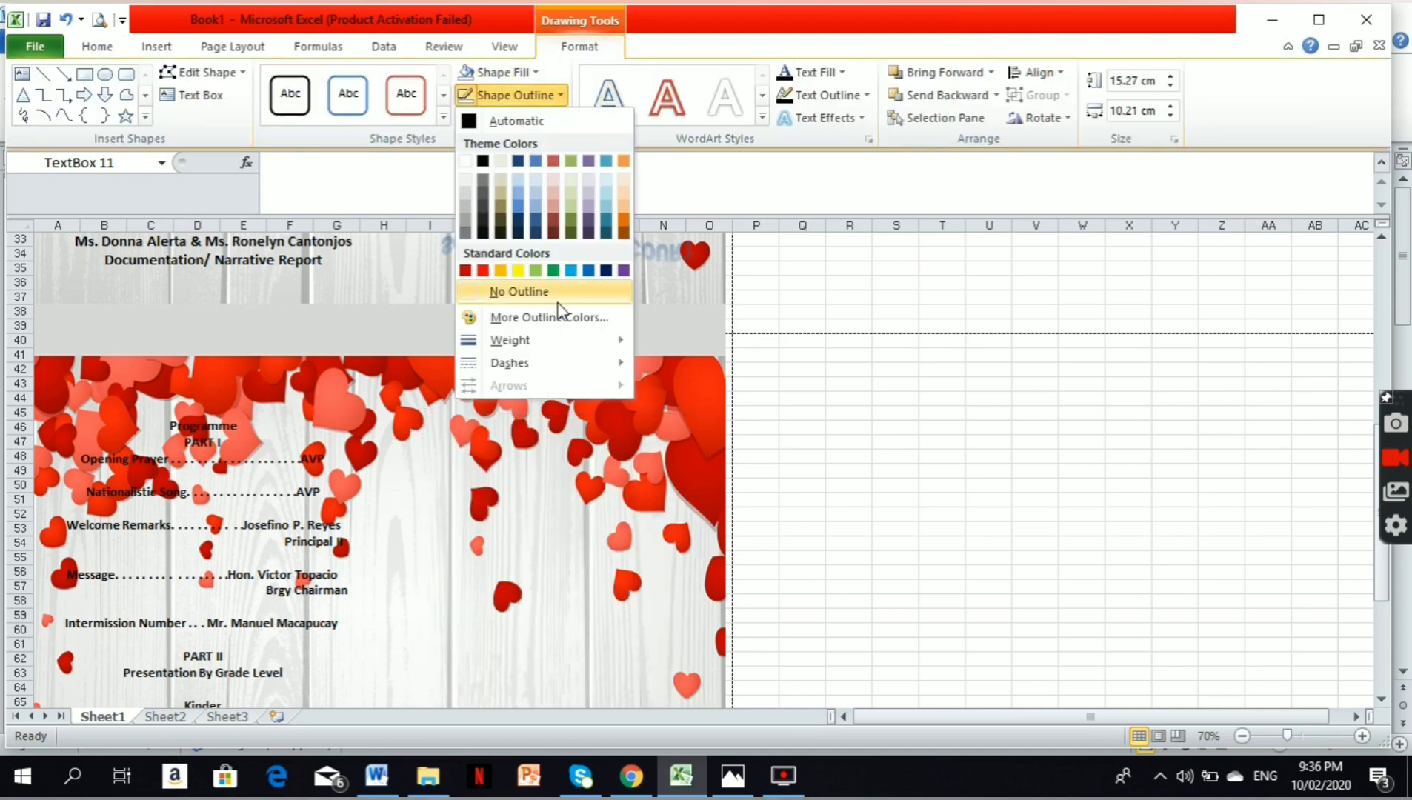
click(557, 294)
scroll(532, 464, down, 1)
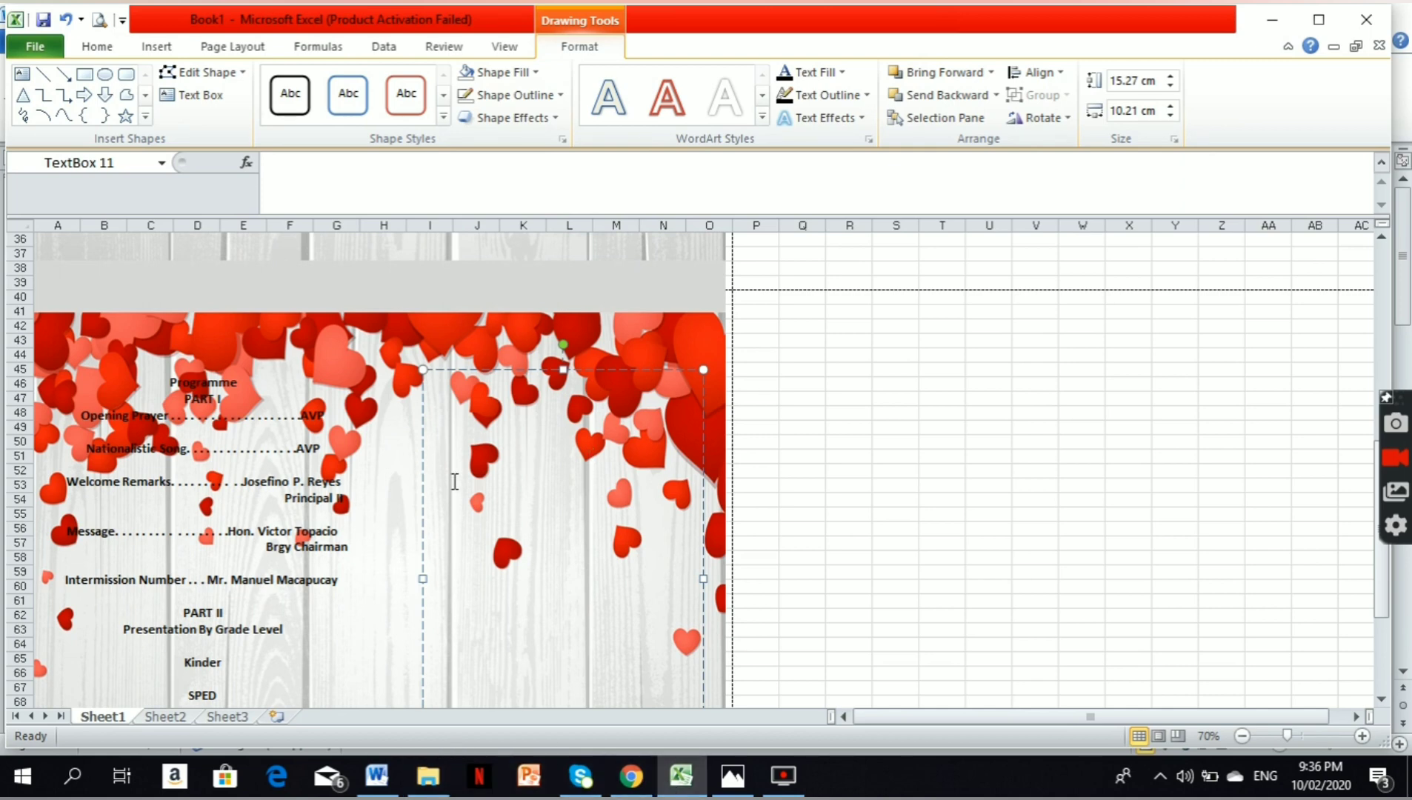
scroll(454, 481, down, 7)
- Copy the programme lines from Grade 3 to Master of Ceremony in Word, then return to Excel
click(377, 776)
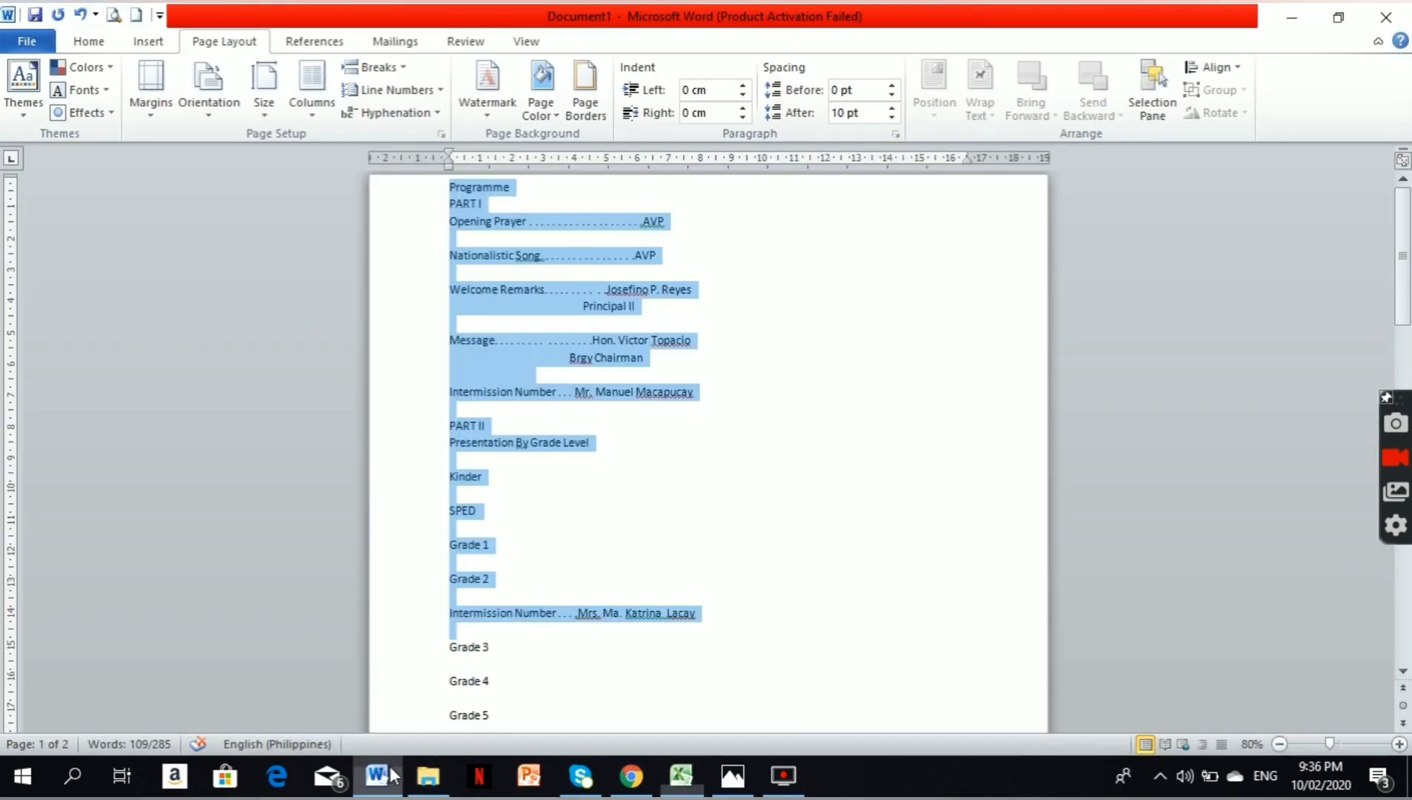
mouse_move(482, 480)
mouse_down()
mouse_move(704, 634)
mouse_move(644, 585)
mouse_up()
scroll(709, 631, down, 5)
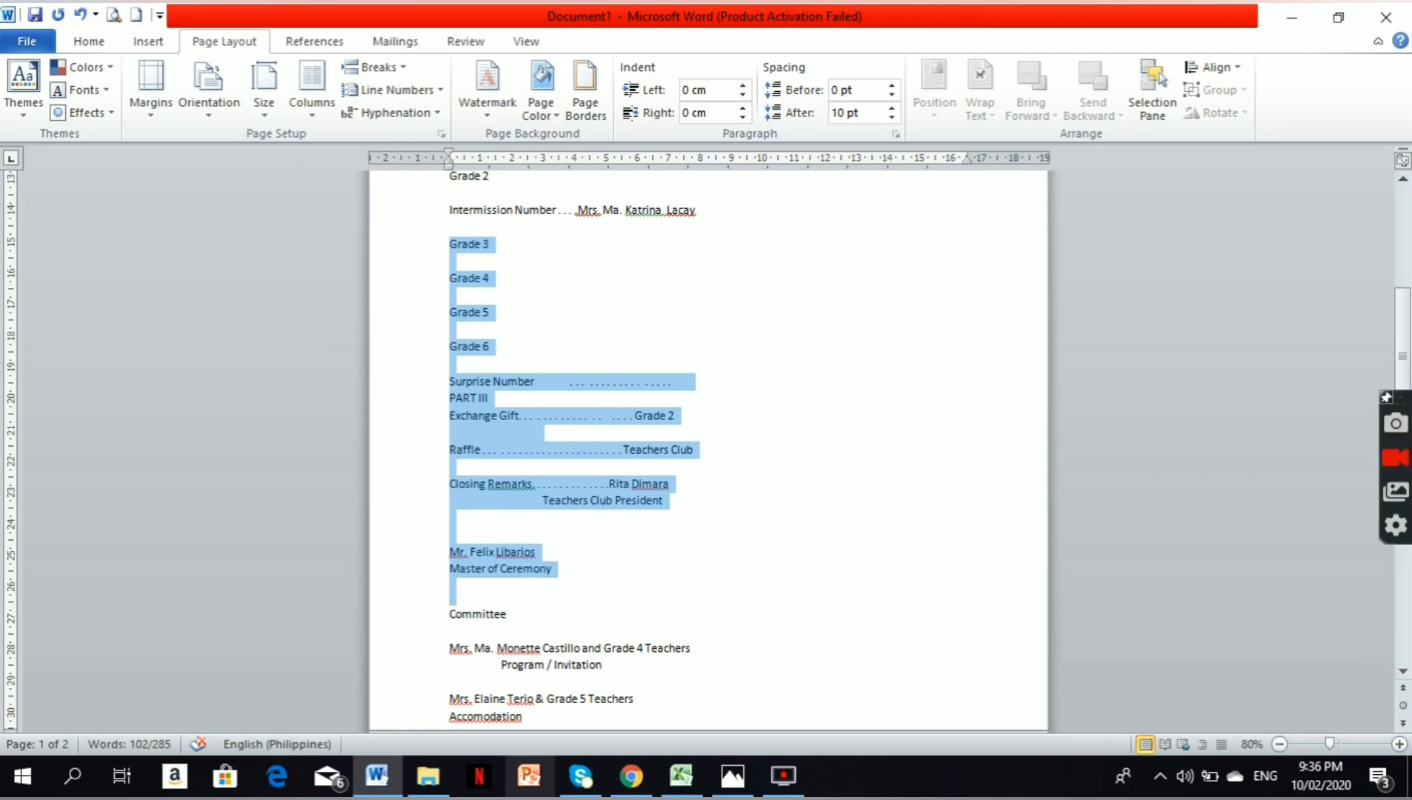
click(681, 776)
- Paste the remaining programme text into the new box and make it bold, centred, size 16
scroll(601, 506, up, 6)
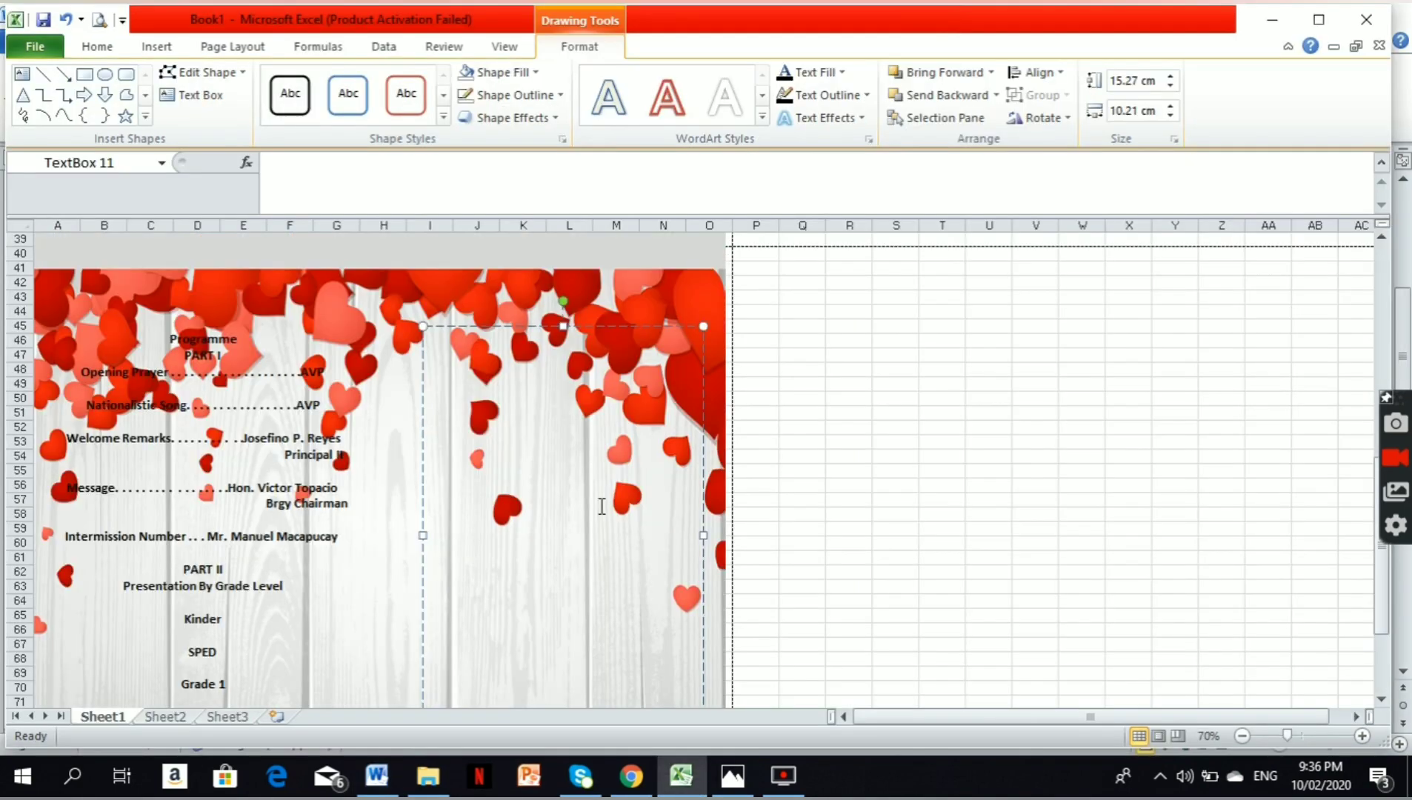
key(ctrl+v)
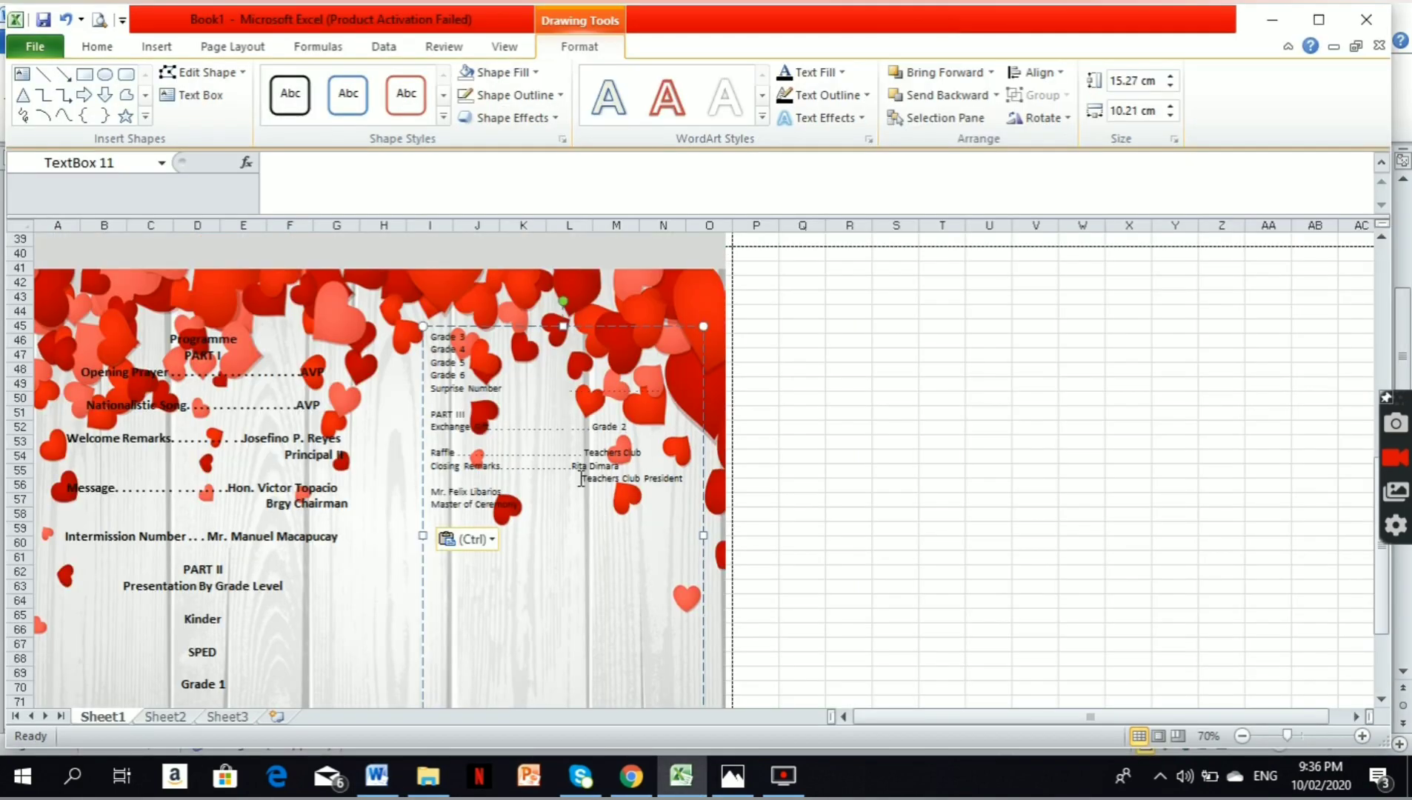
key(ctrl+a)
click(115, 52)
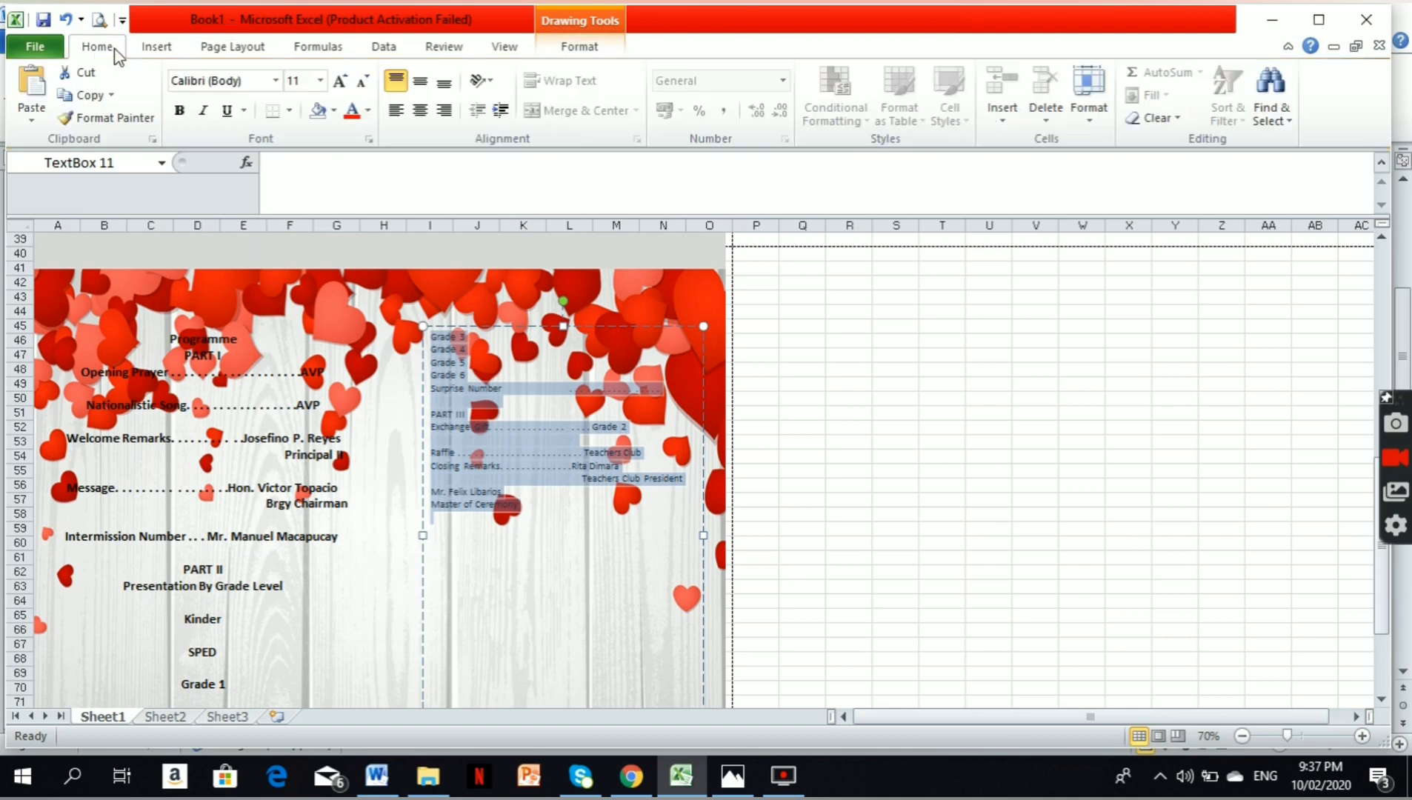
click(340, 81)
click(340, 81)
click(340, 81)
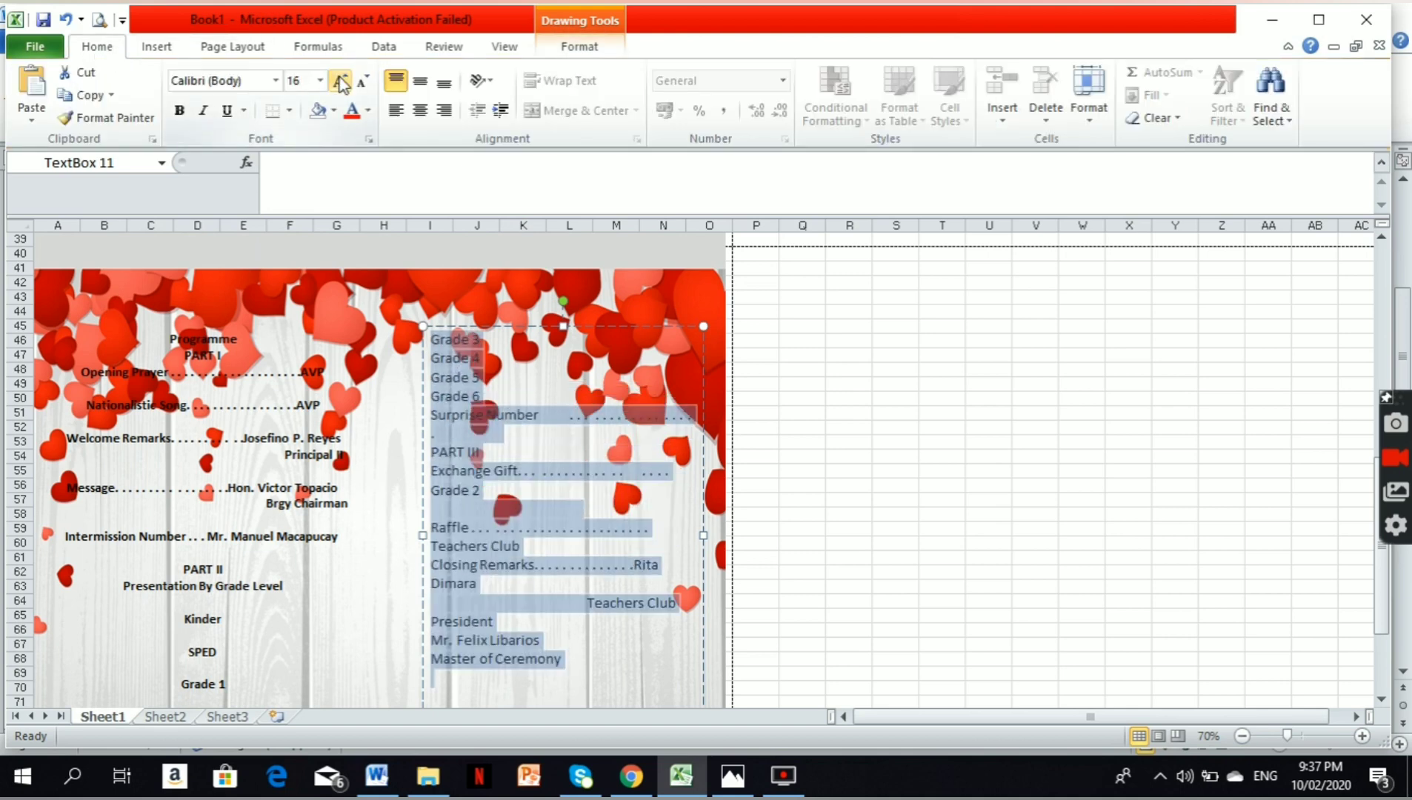
click(340, 81)
key(ctrl+e)
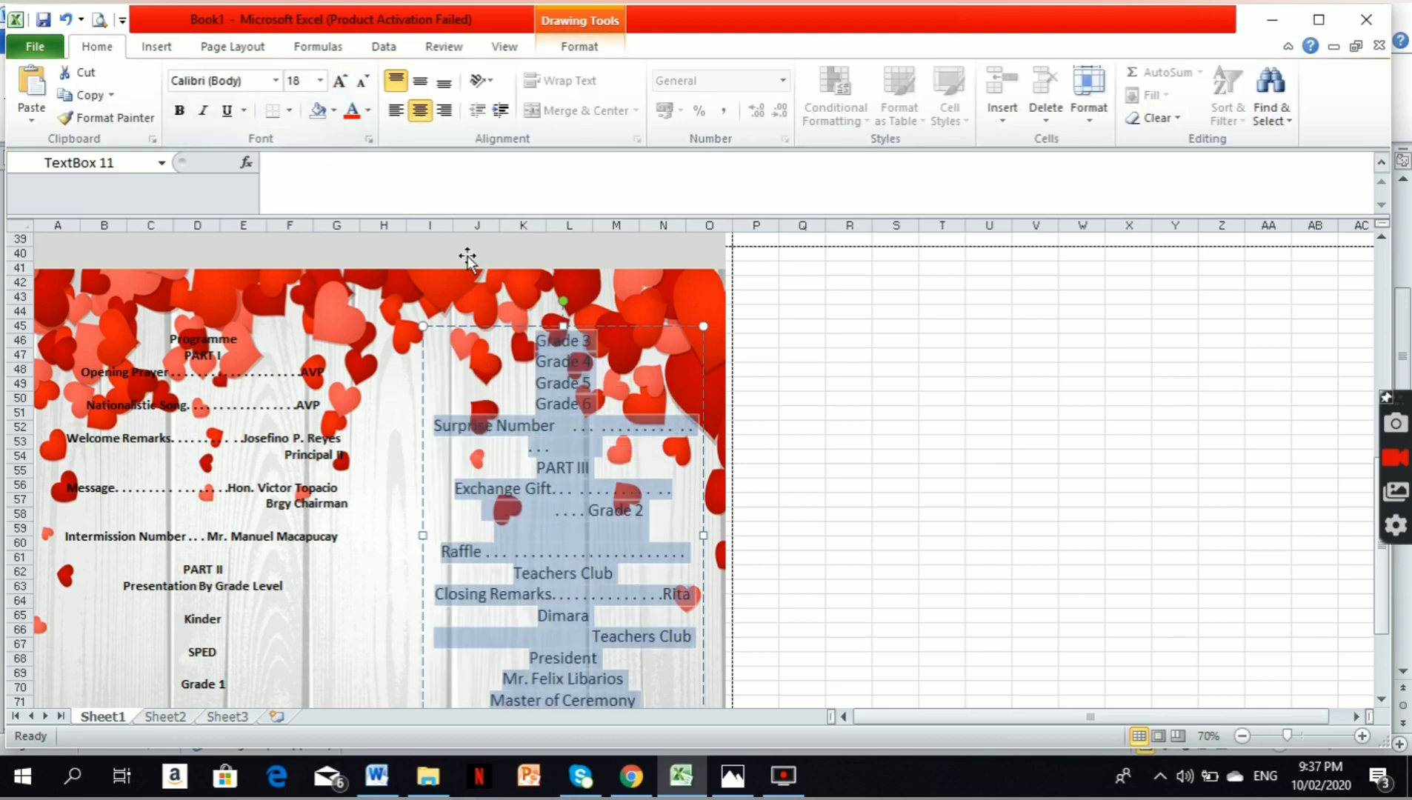
click(180, 112)
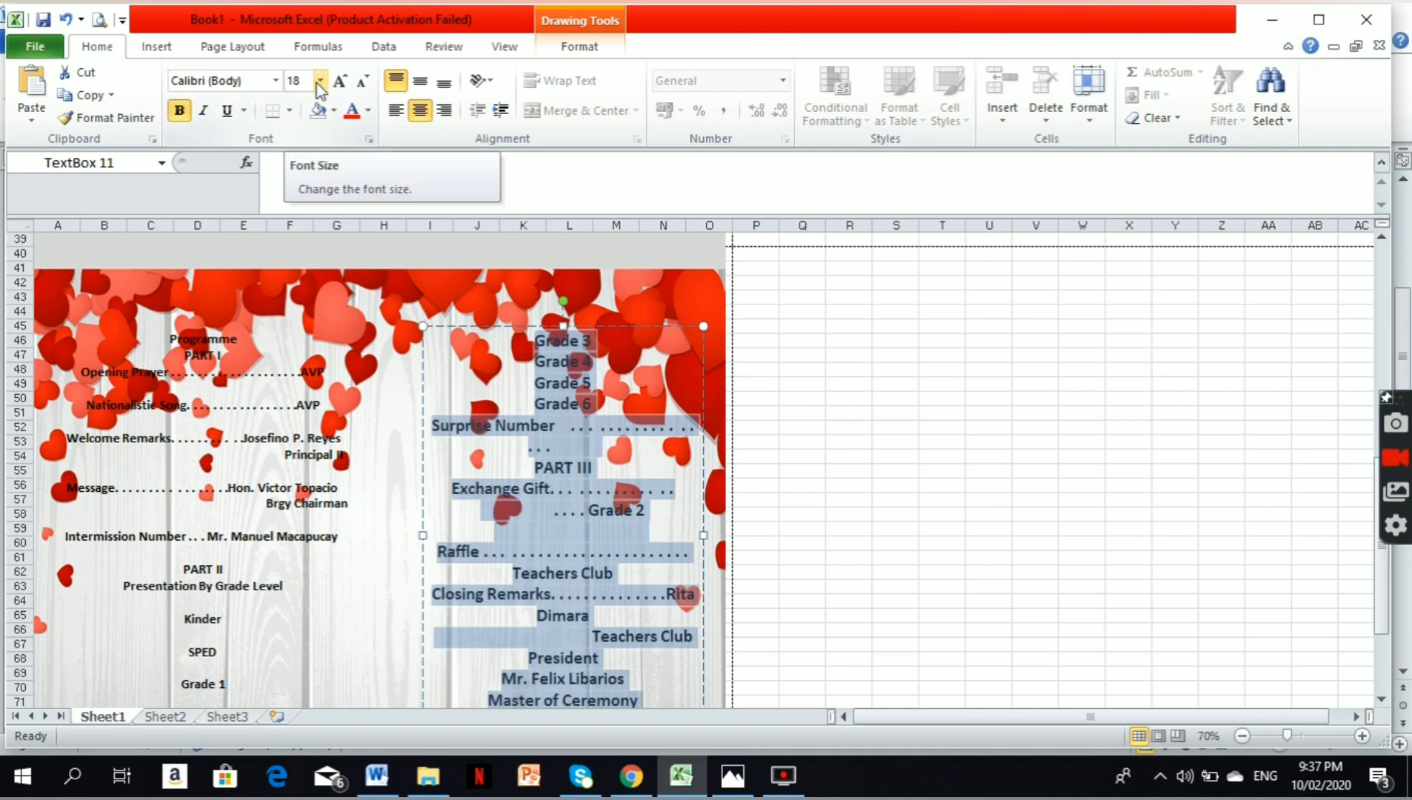
click(364, 81)
- Move the programme text box a few rows lower over the hearts and widen it leftward
scroll(636, 389, down, 1)
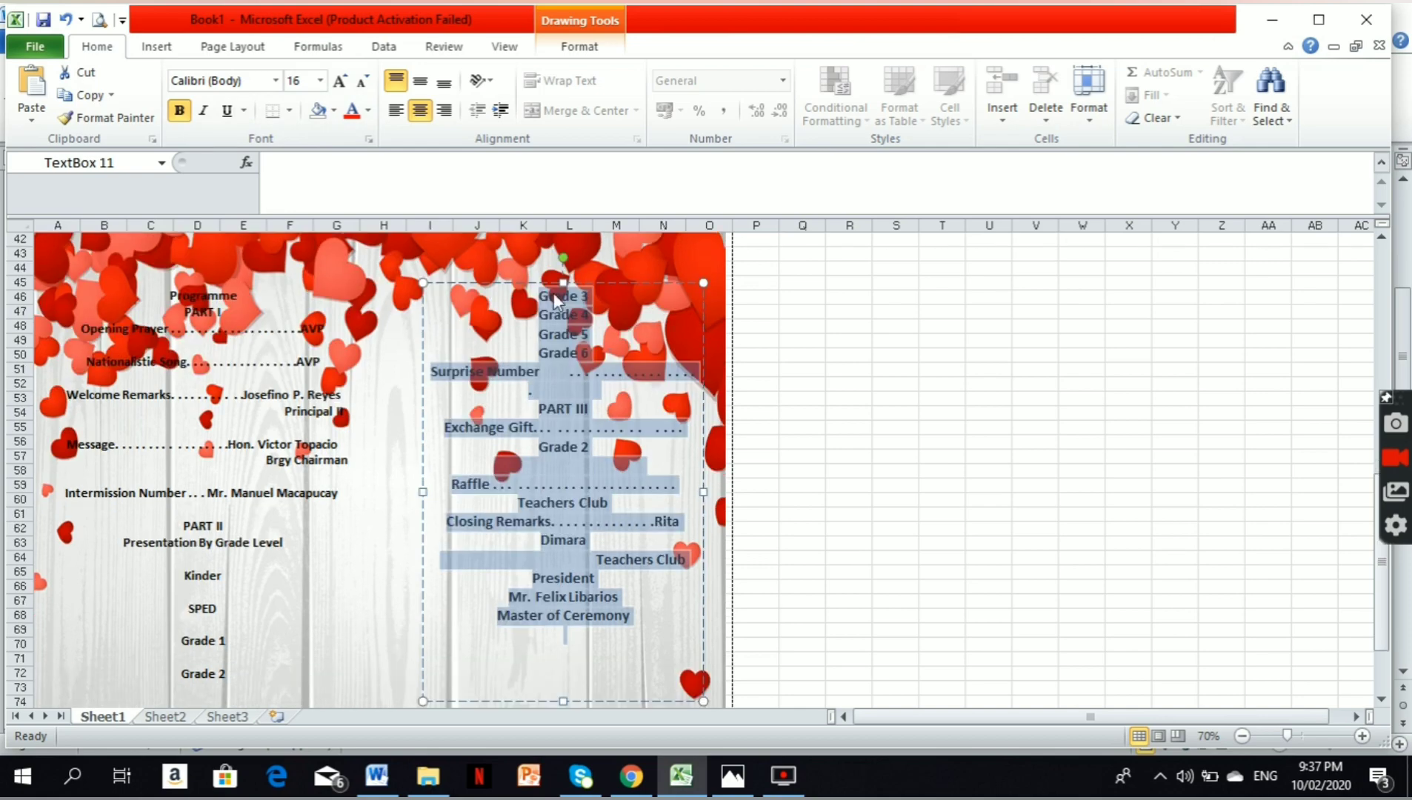
click(542, 280)
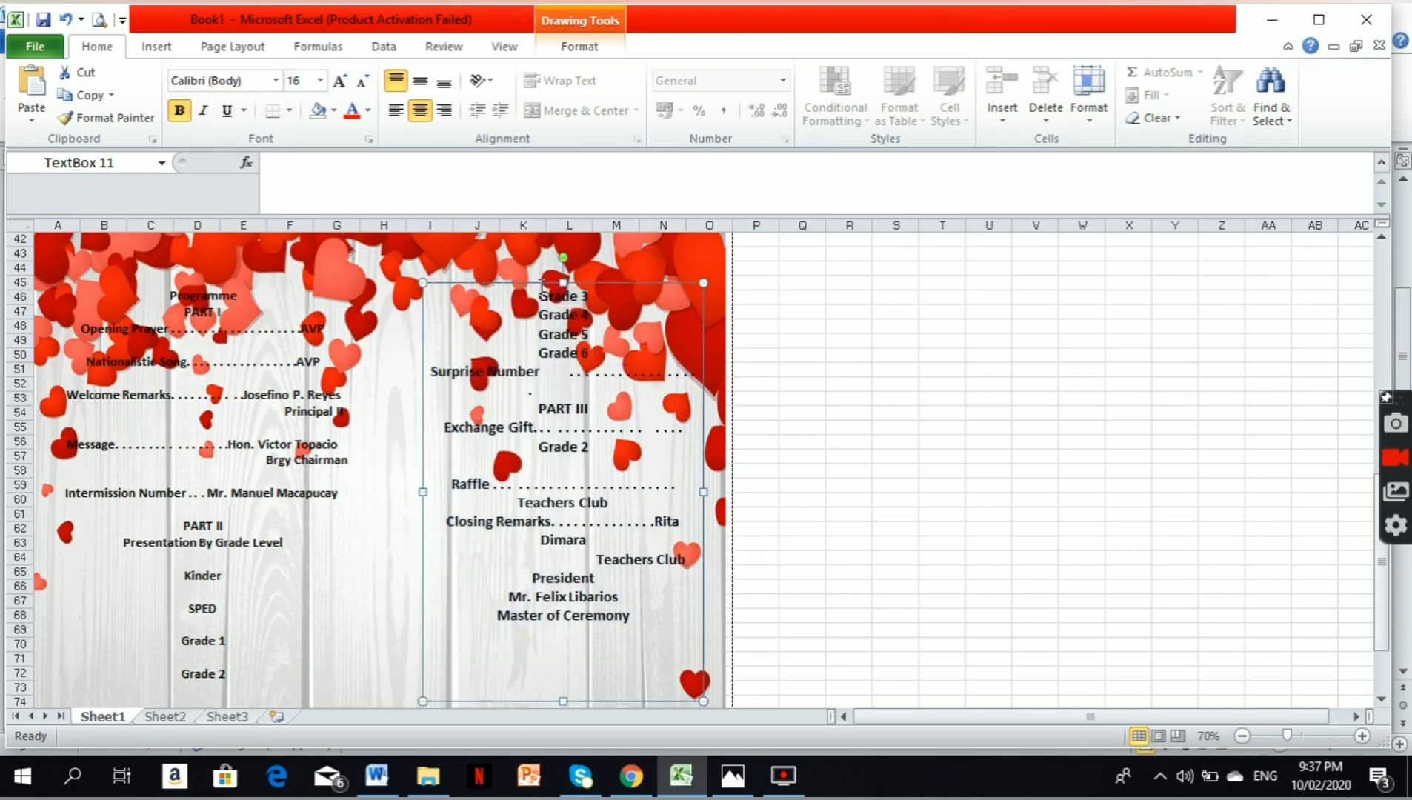
drag(542, 283, 540, 325)
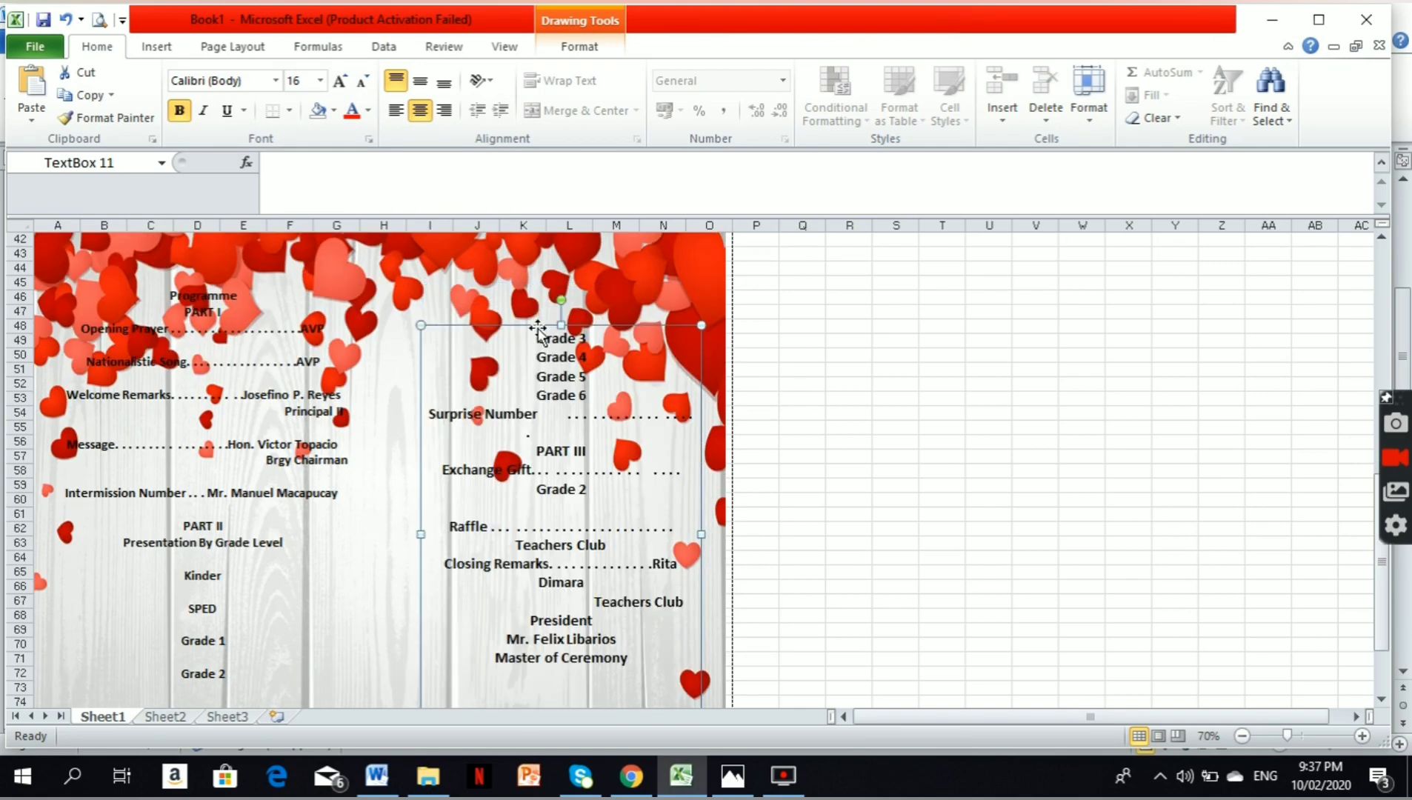
scroll(603, 346, down, 6)
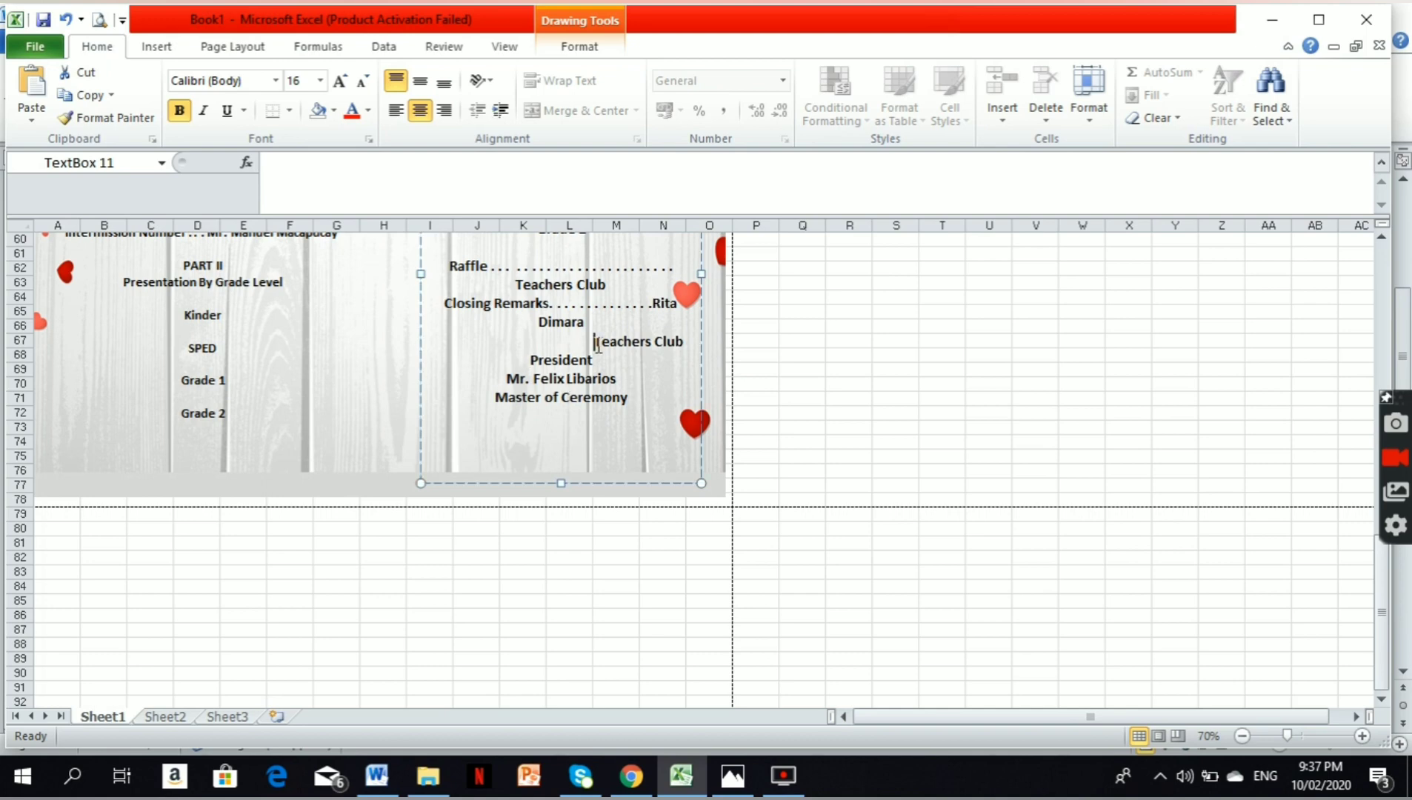
scroll(617, 370, up, 4)
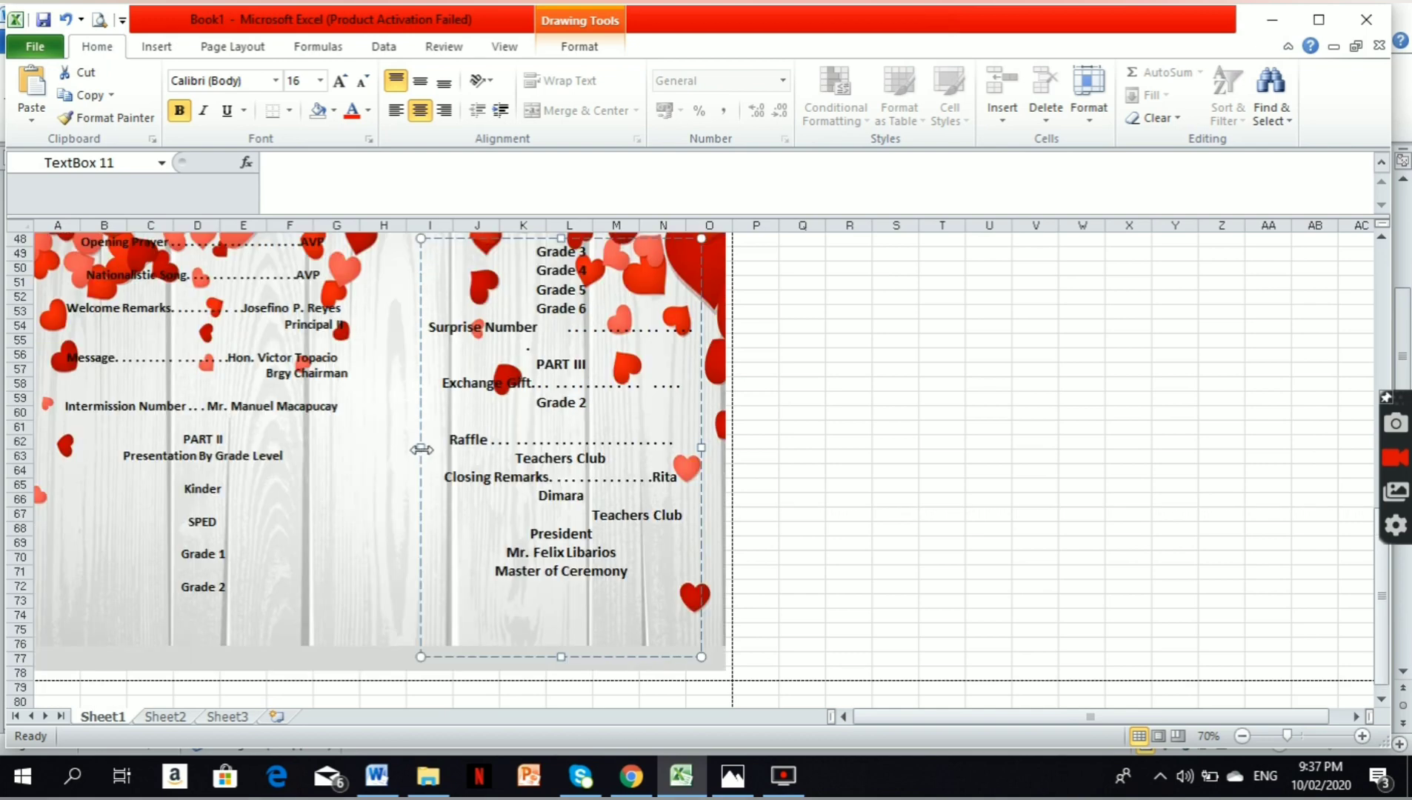
drag(422, 449, 396, 446)
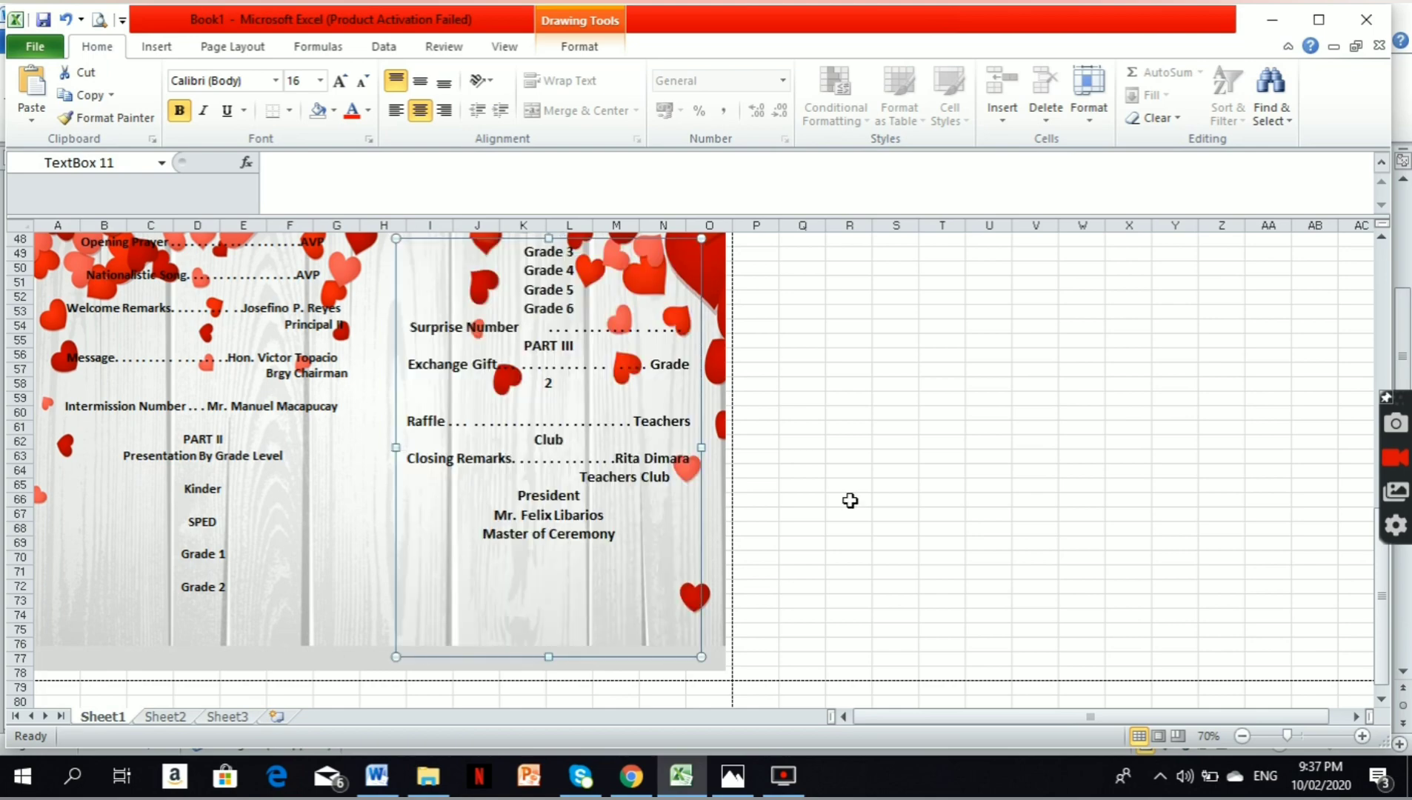
scroll(850, 501, up, 6)
click(784, 516)
- Zoom out to 60% to review both hearts pages, then show the workbook's Info page
scroll(784, 517, down, 4)
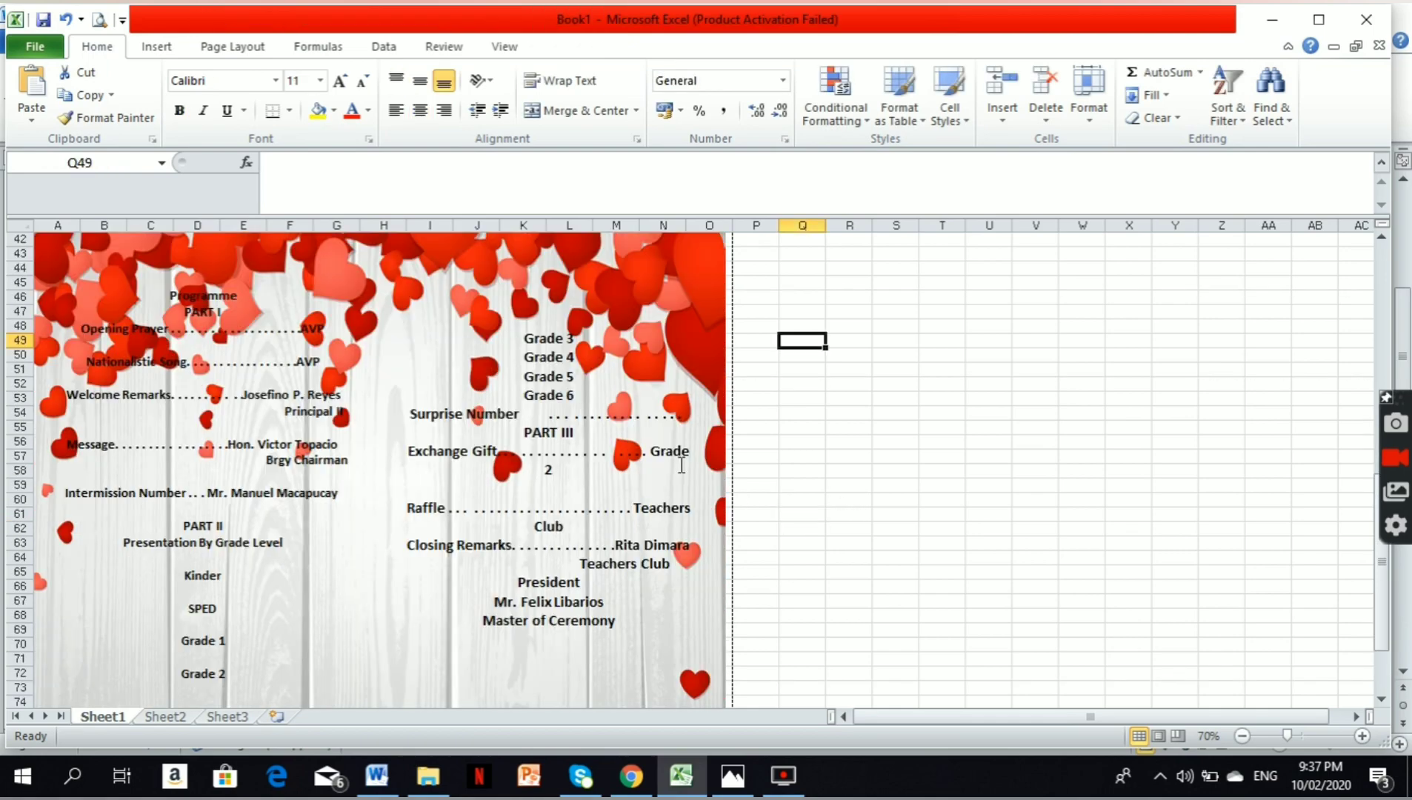
scroll(652, 459, down, 6)
scroll(653, 463, up, 5)
scroll(654, 464, up, 7)
scroll(652, 467, up, 7)
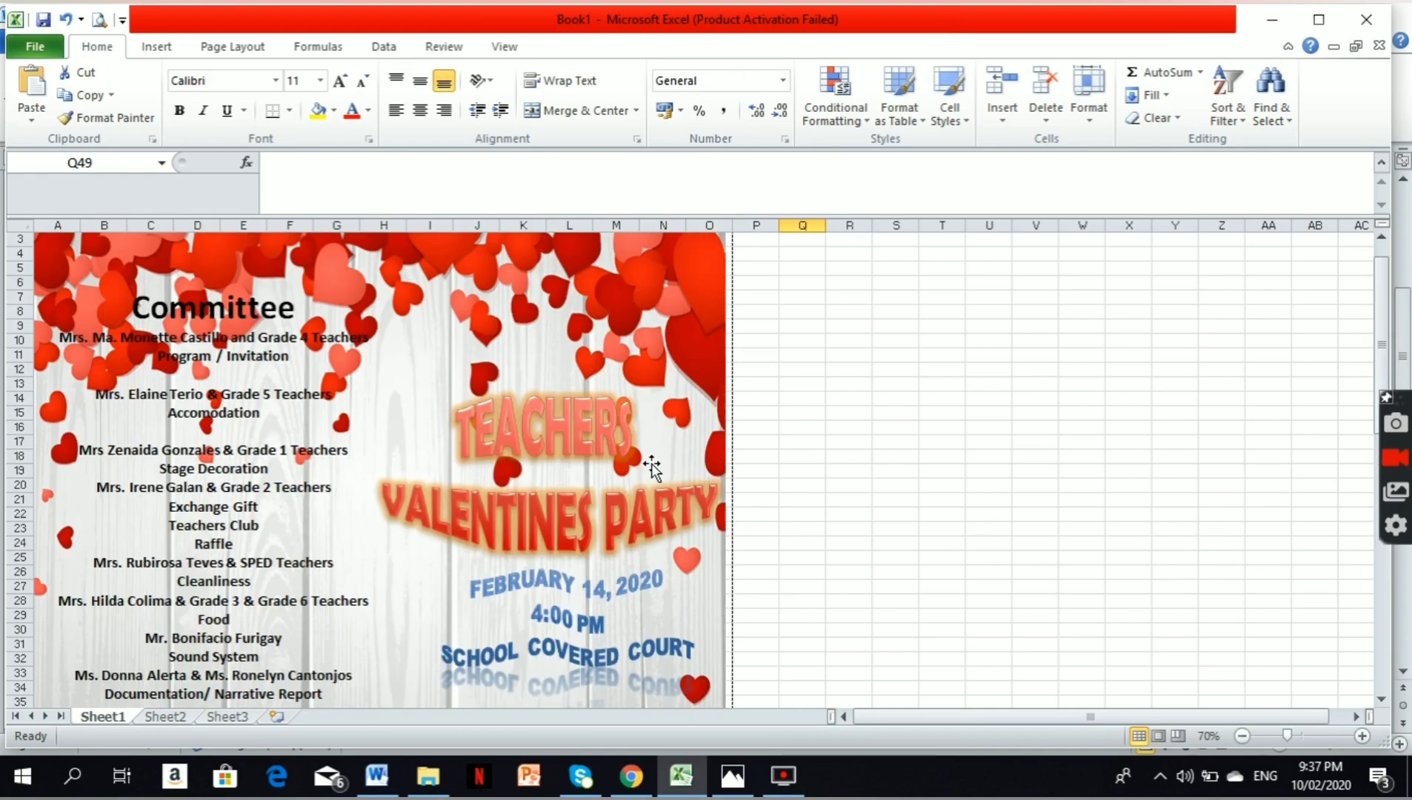
click(1245, 735)
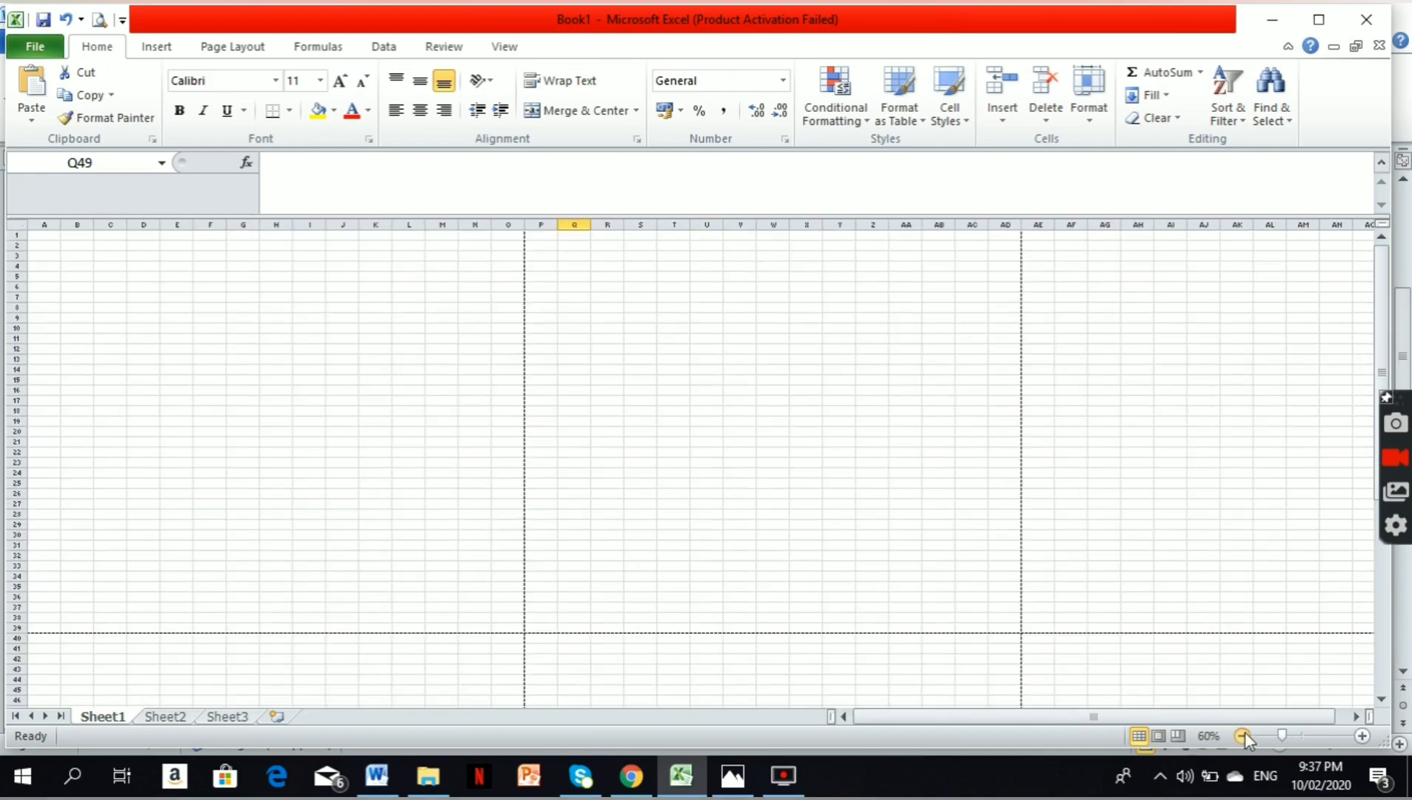
scroll(993, 621, down, 5)
scroll(750, 567, down, 7)
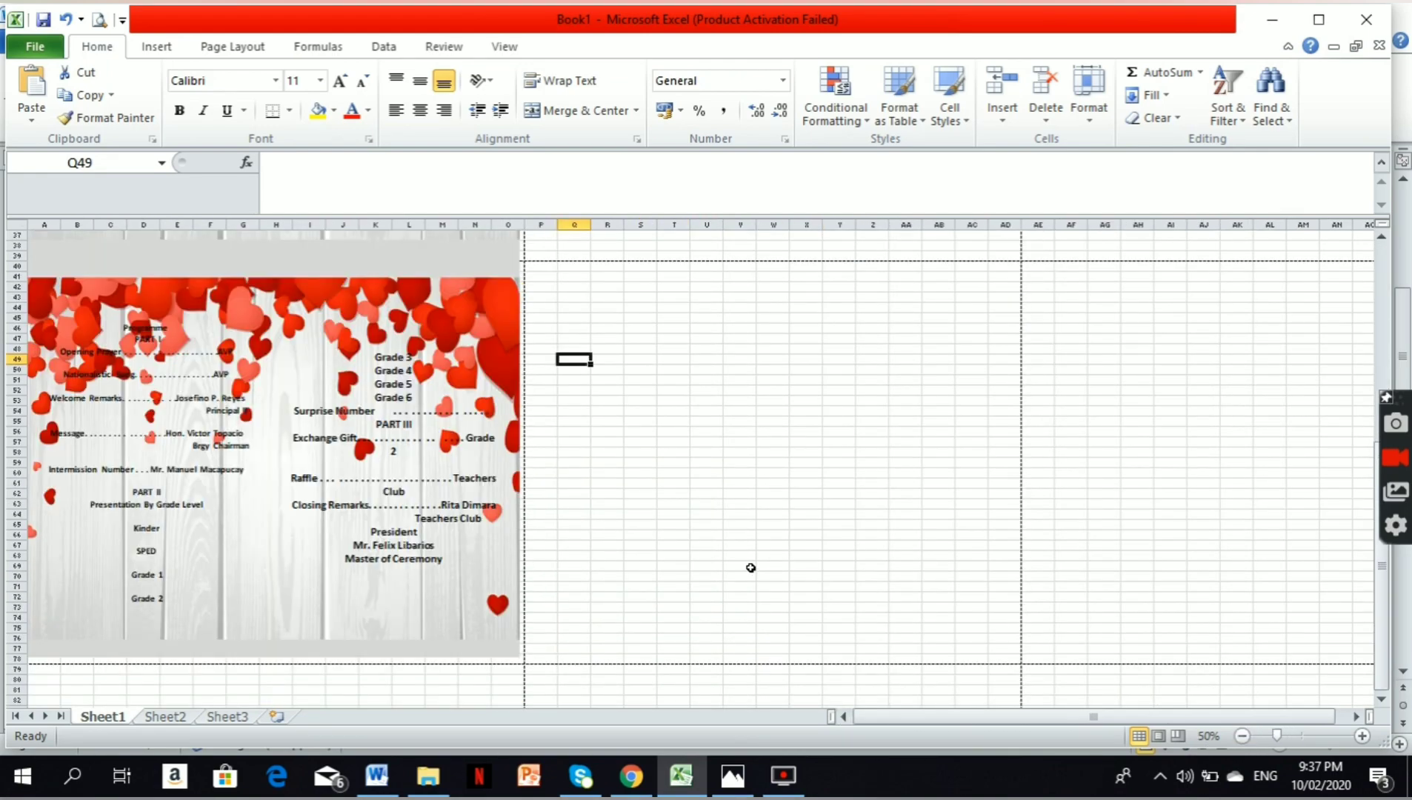
scroll(750, 567, up, 1)
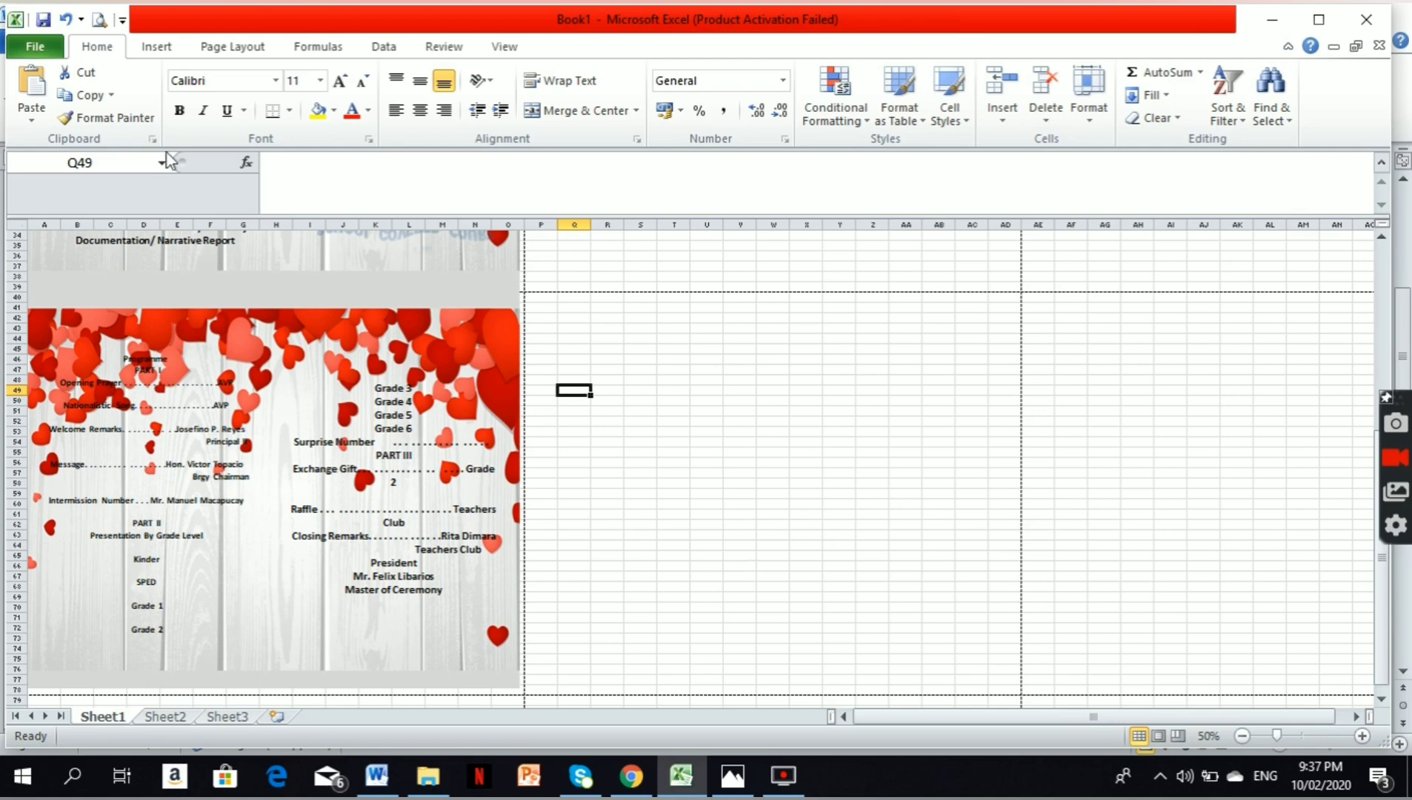
click(34, 47)
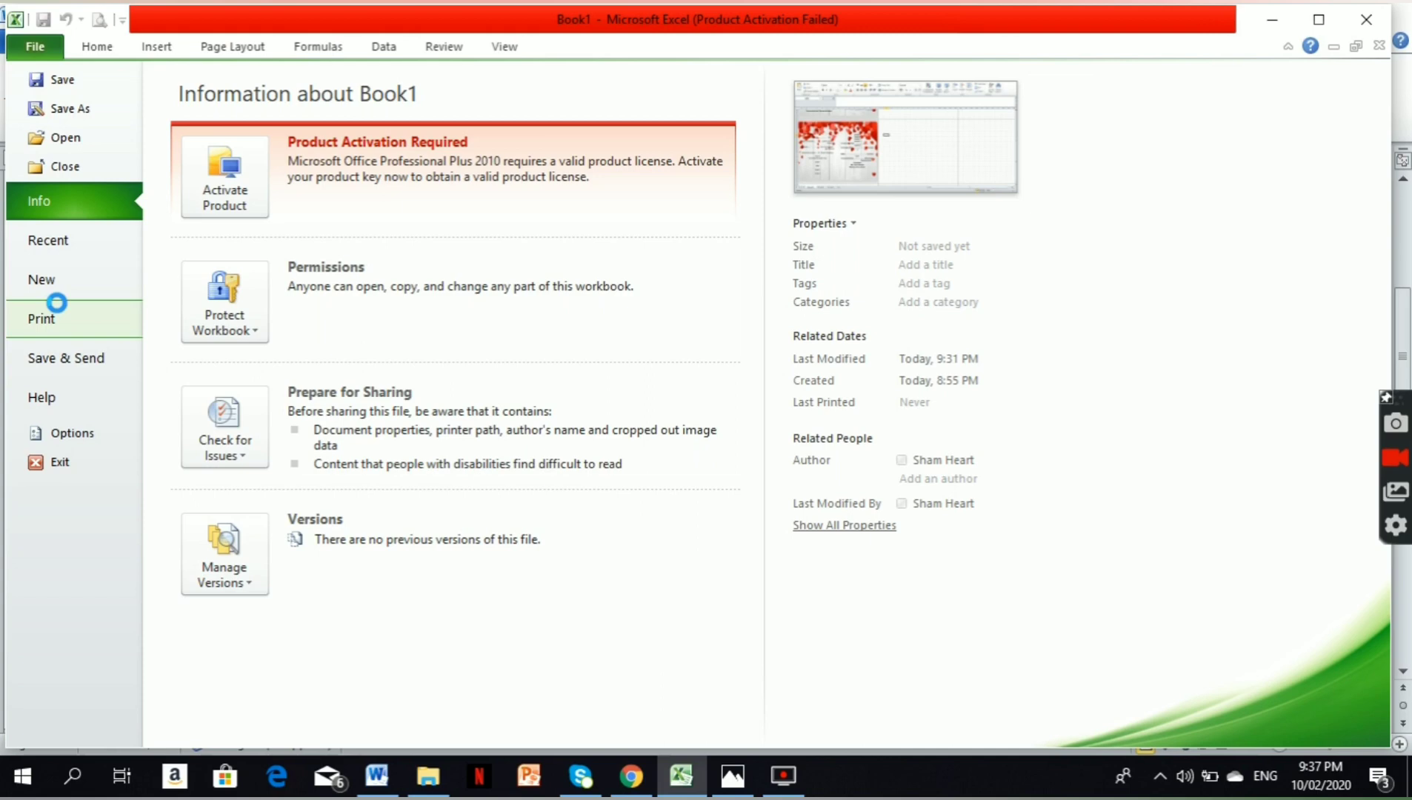
- Check the print preview of the Programme page and the Committee page
click(59, 312)
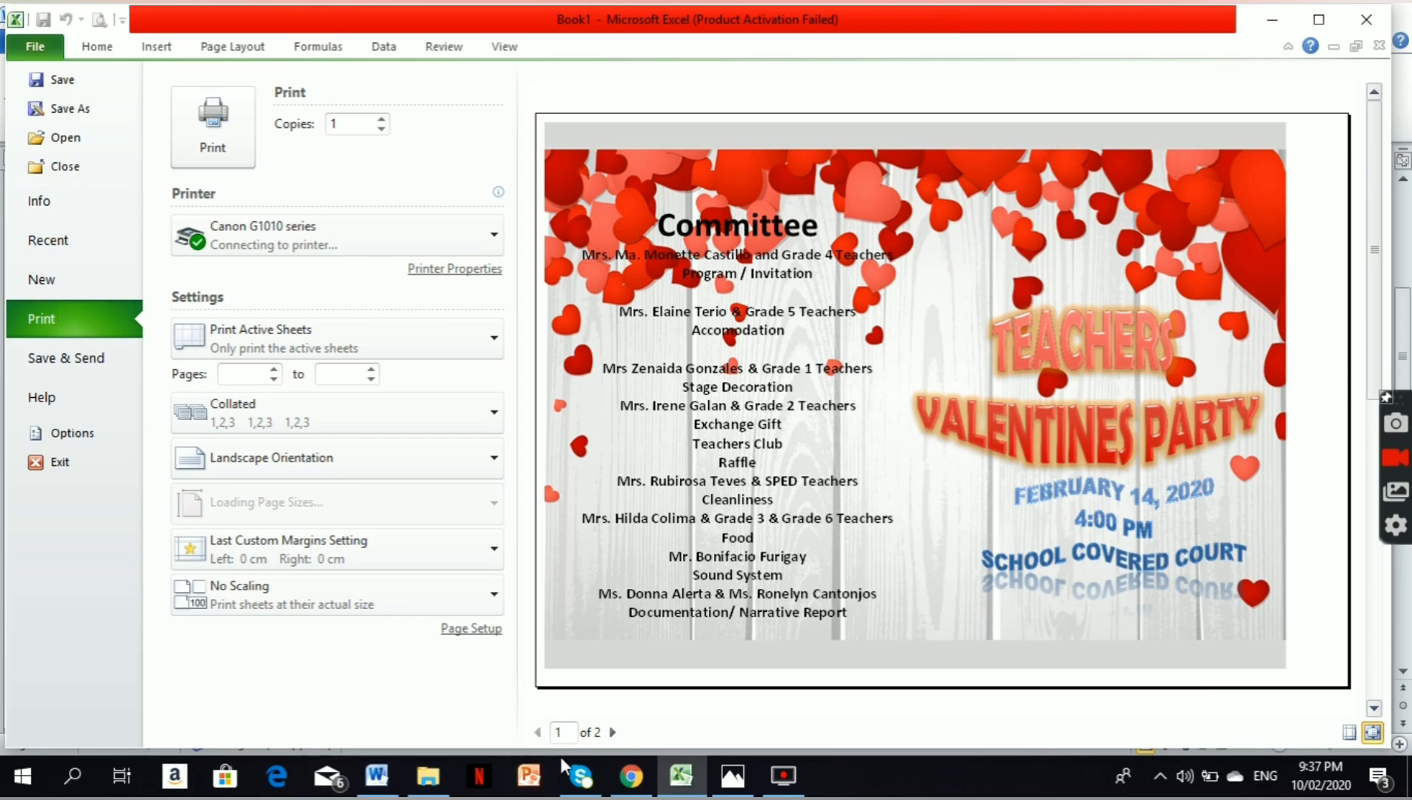
click(612, 734)
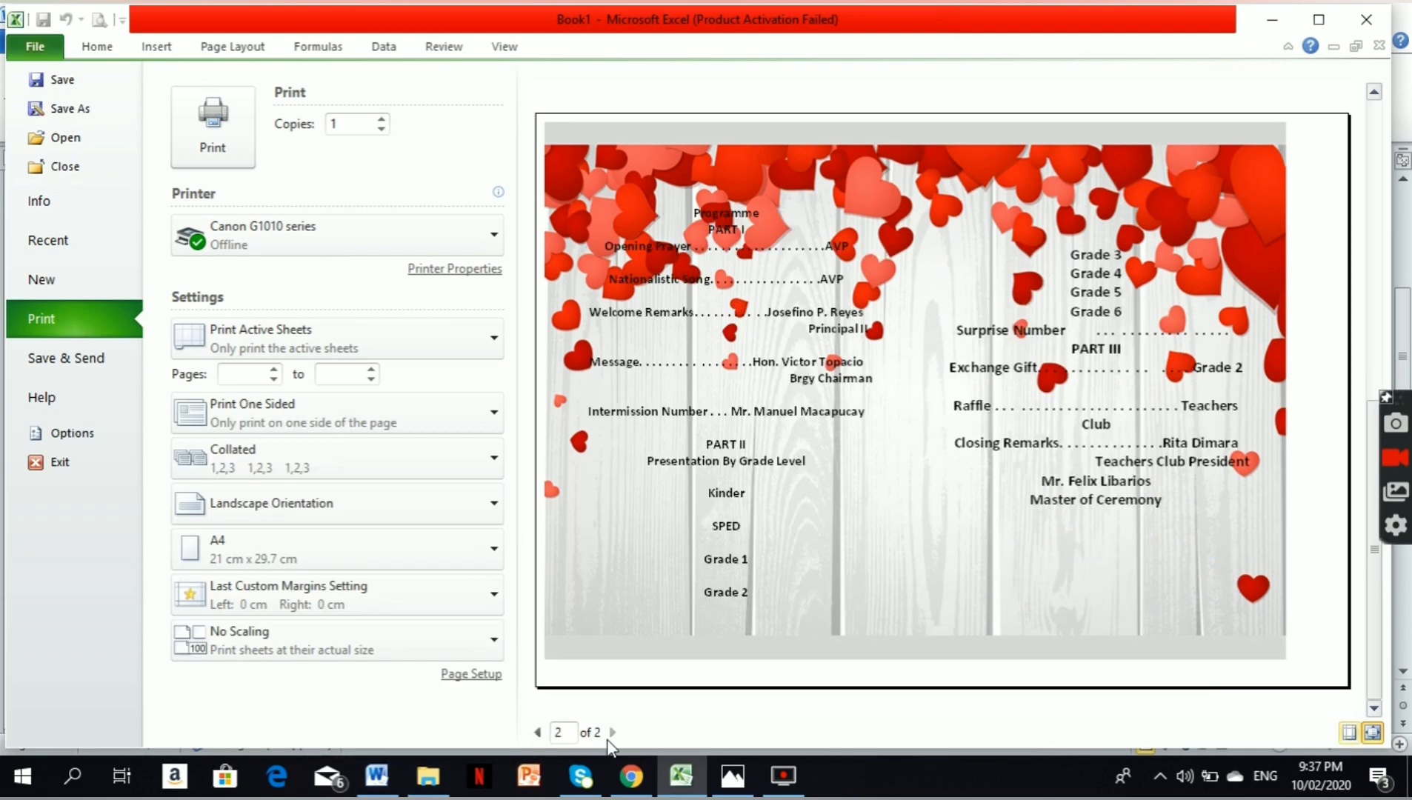
click(547, 733)
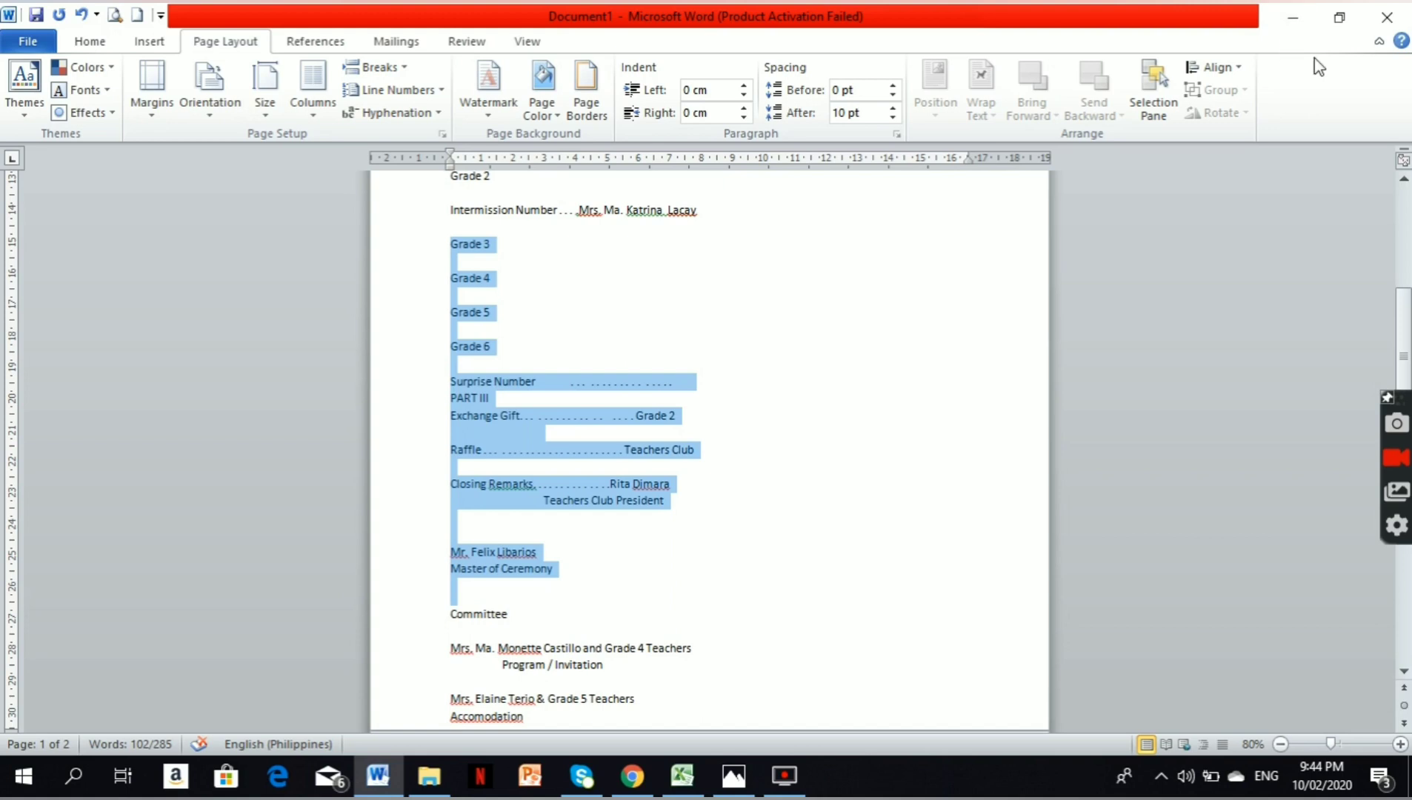
- Close the Word programme draft, discarding its changes
click(1394, 18)
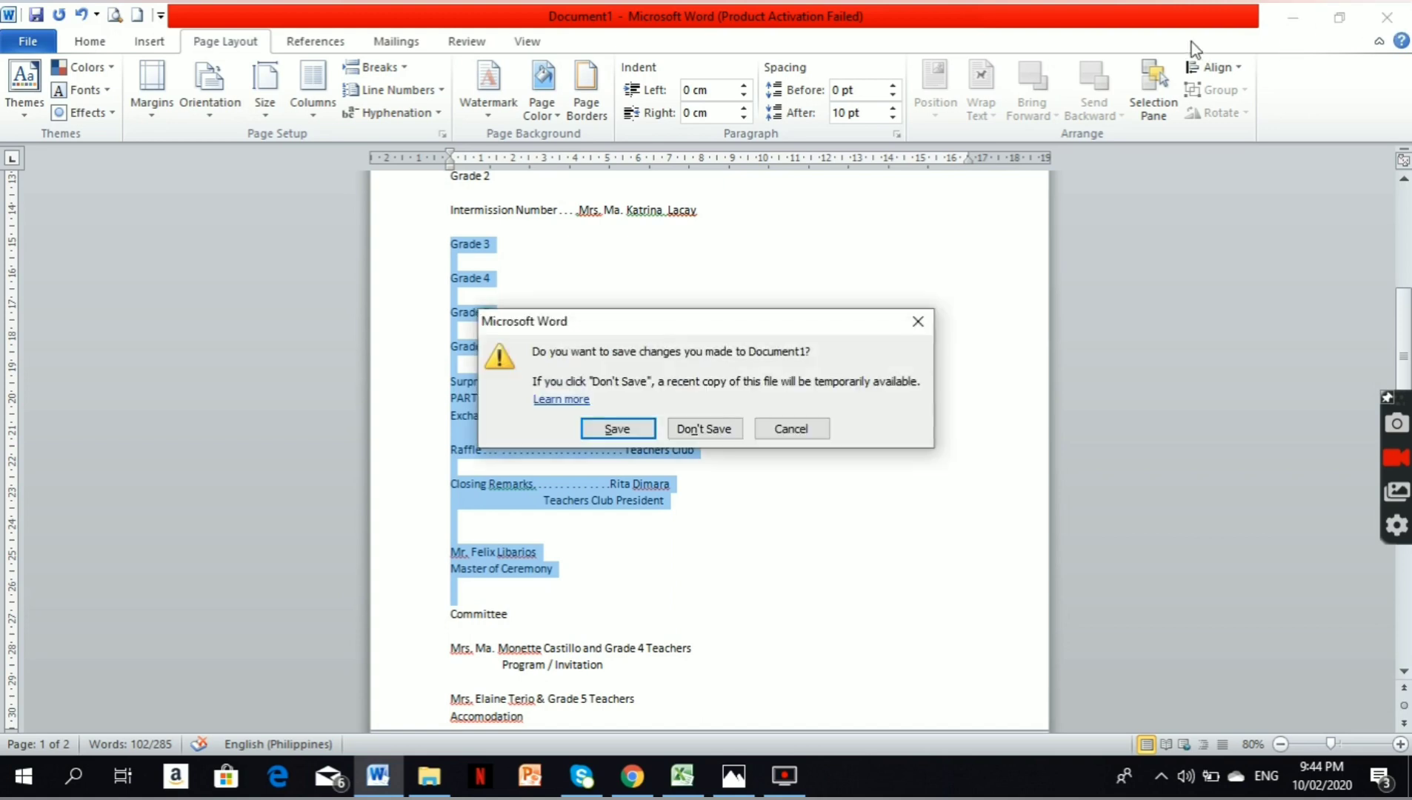
click(712, 437)
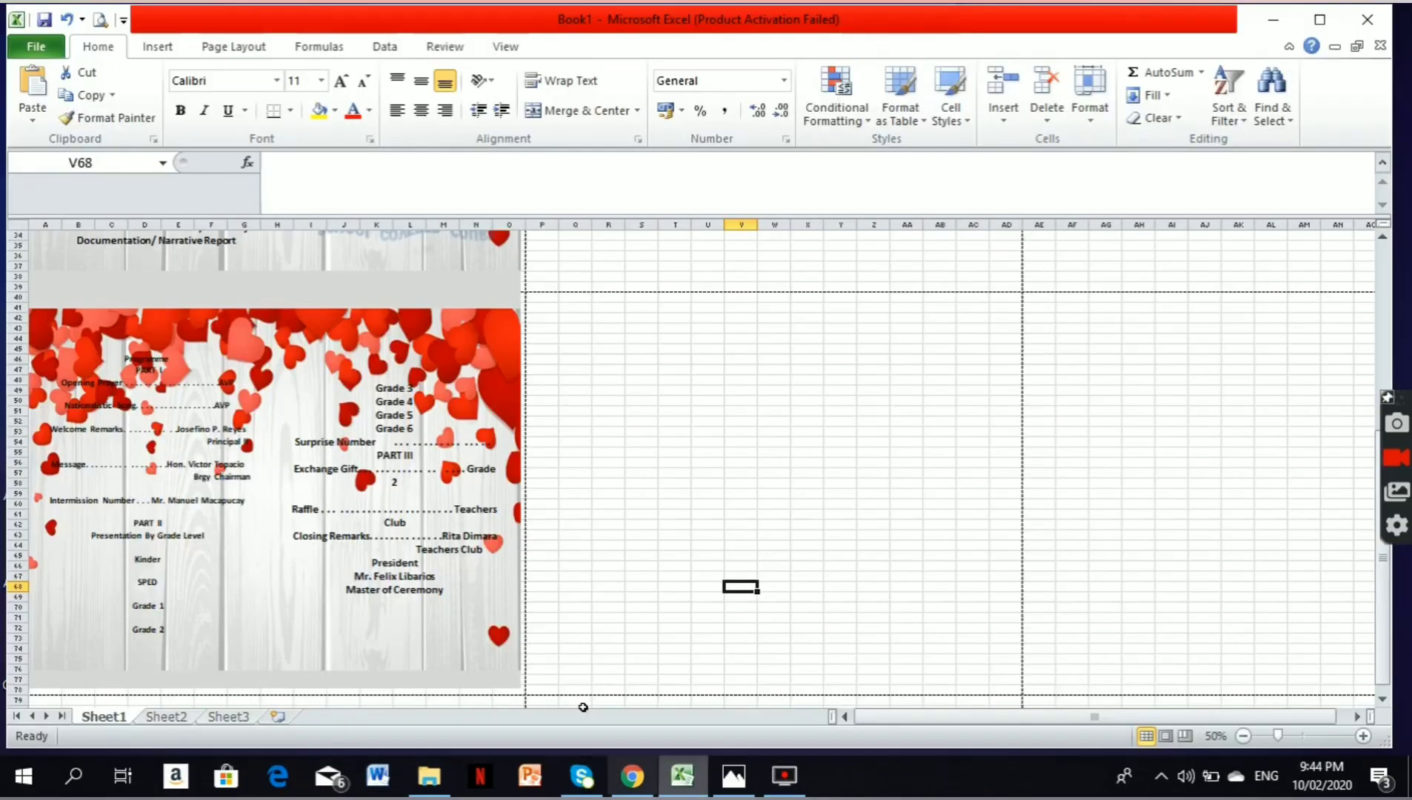
- Save the workbook on the Desktop under the name 'VALENTINES PARTY'
click(33, 47)
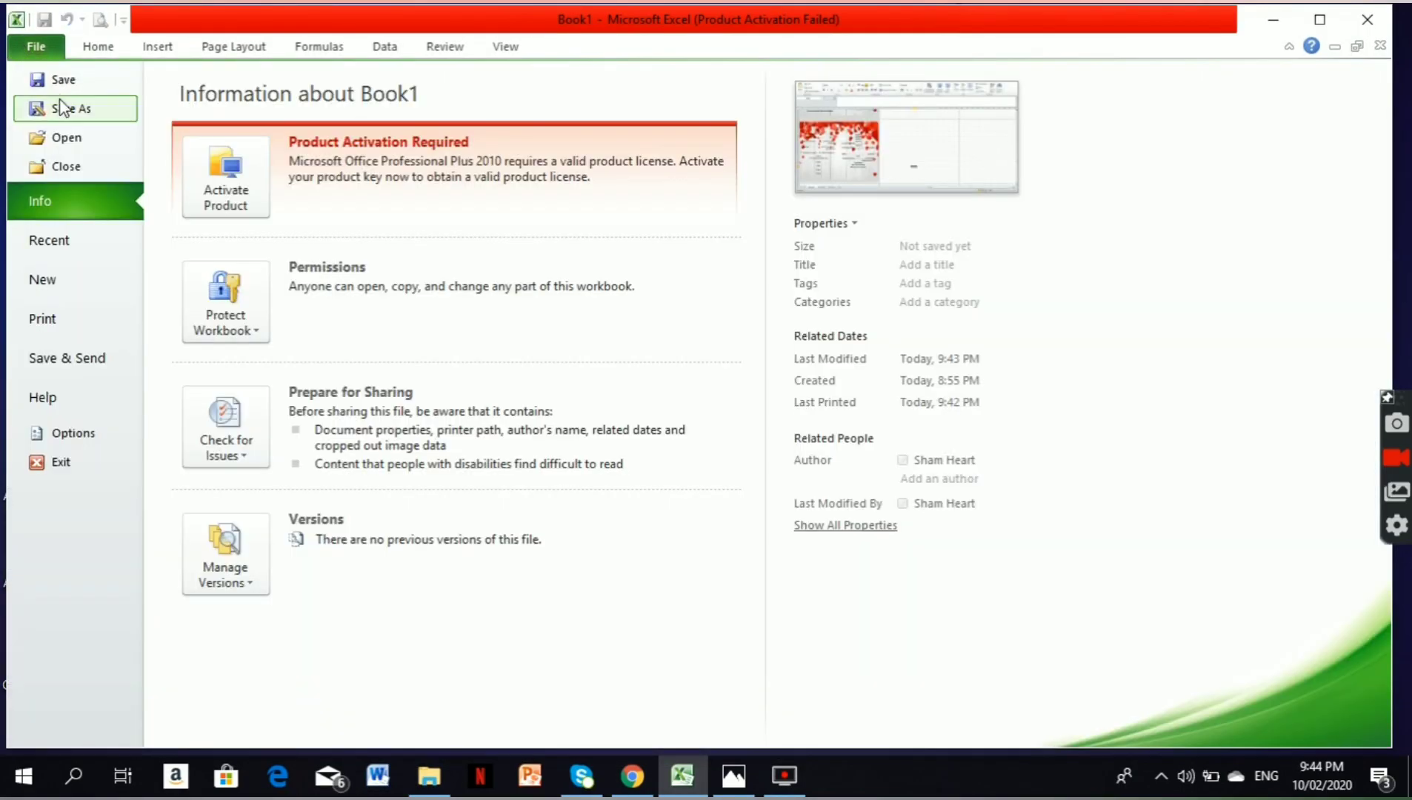
key(Escape)
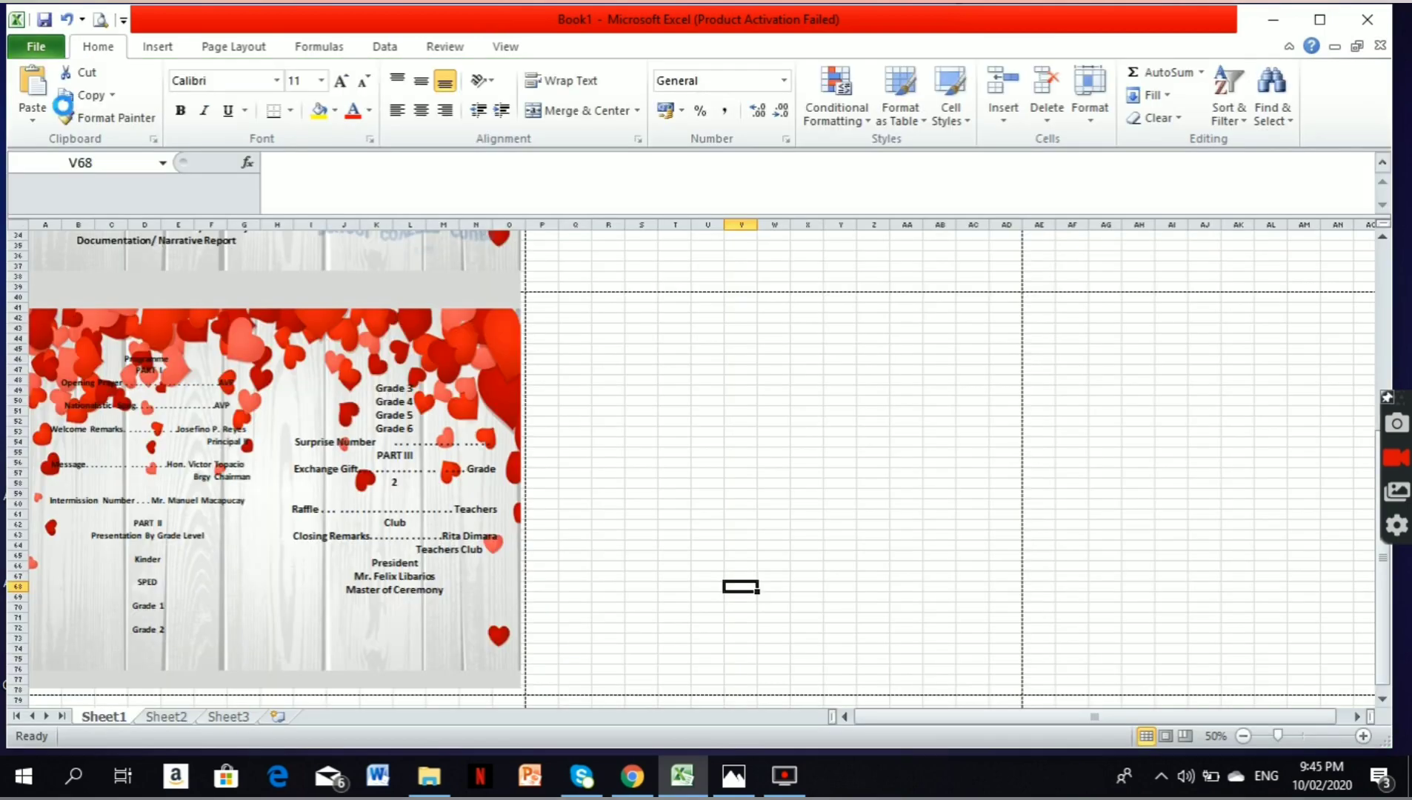
key(ctrl+s)
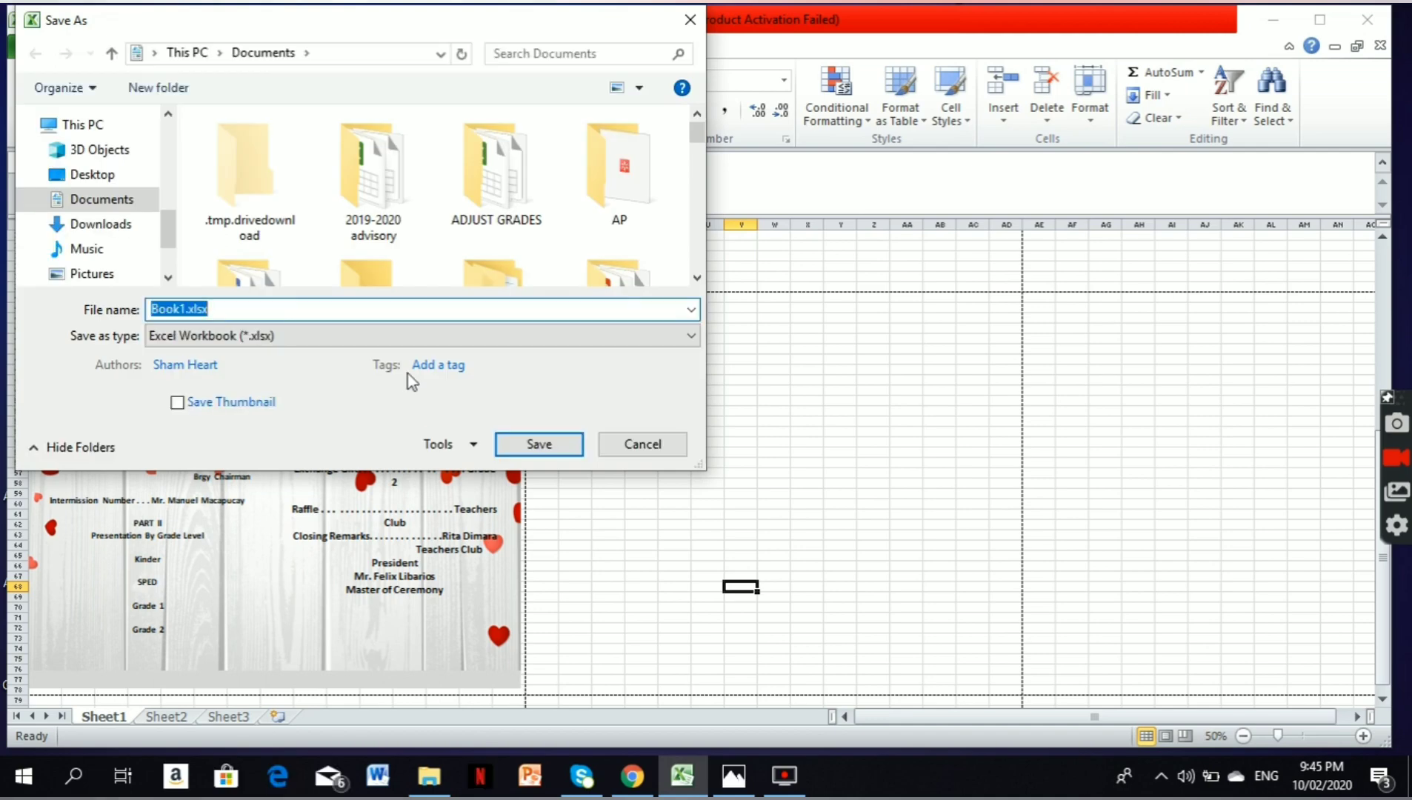
text(VA)
text(LENTINES )
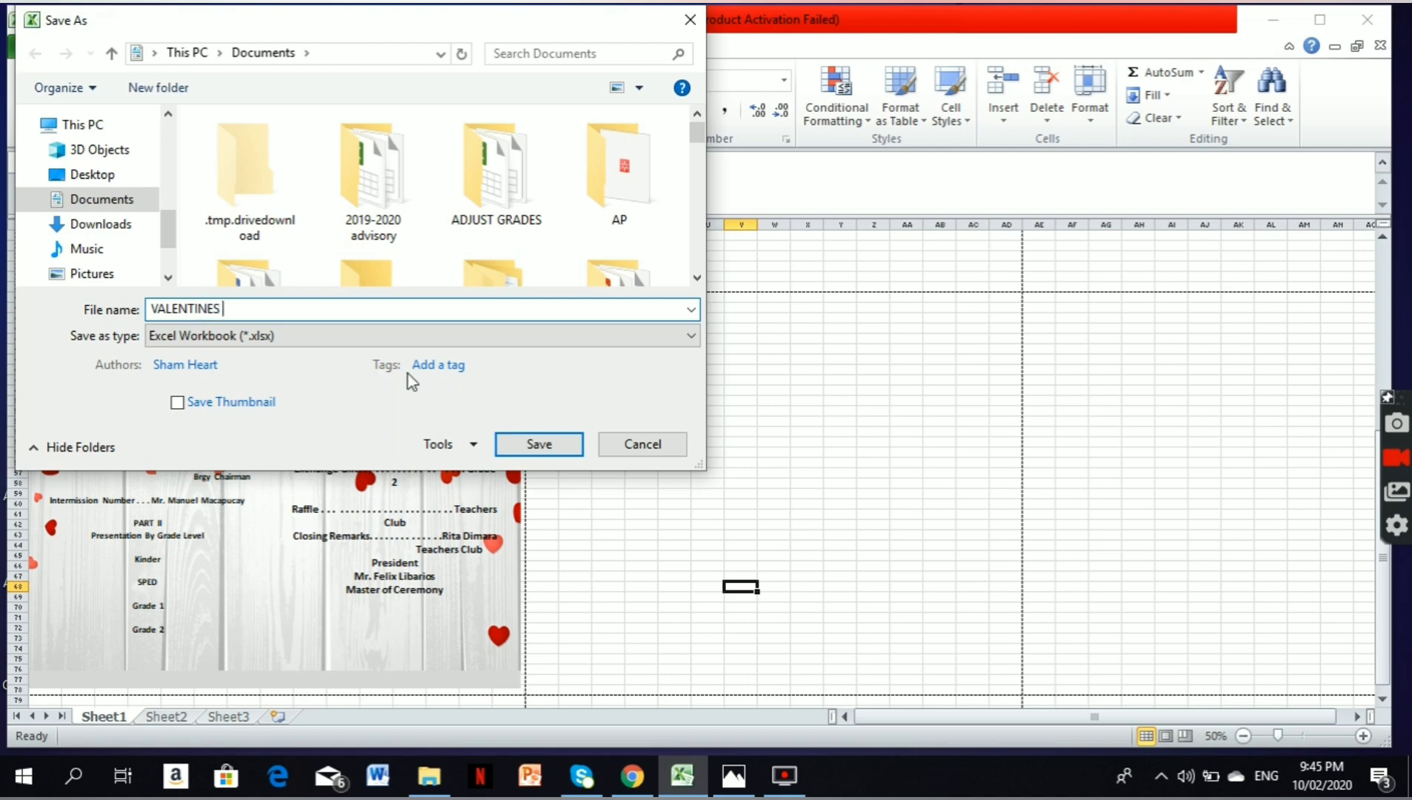
text(A)
key(BackSpace)
text(PARTY)
click(92, 174)
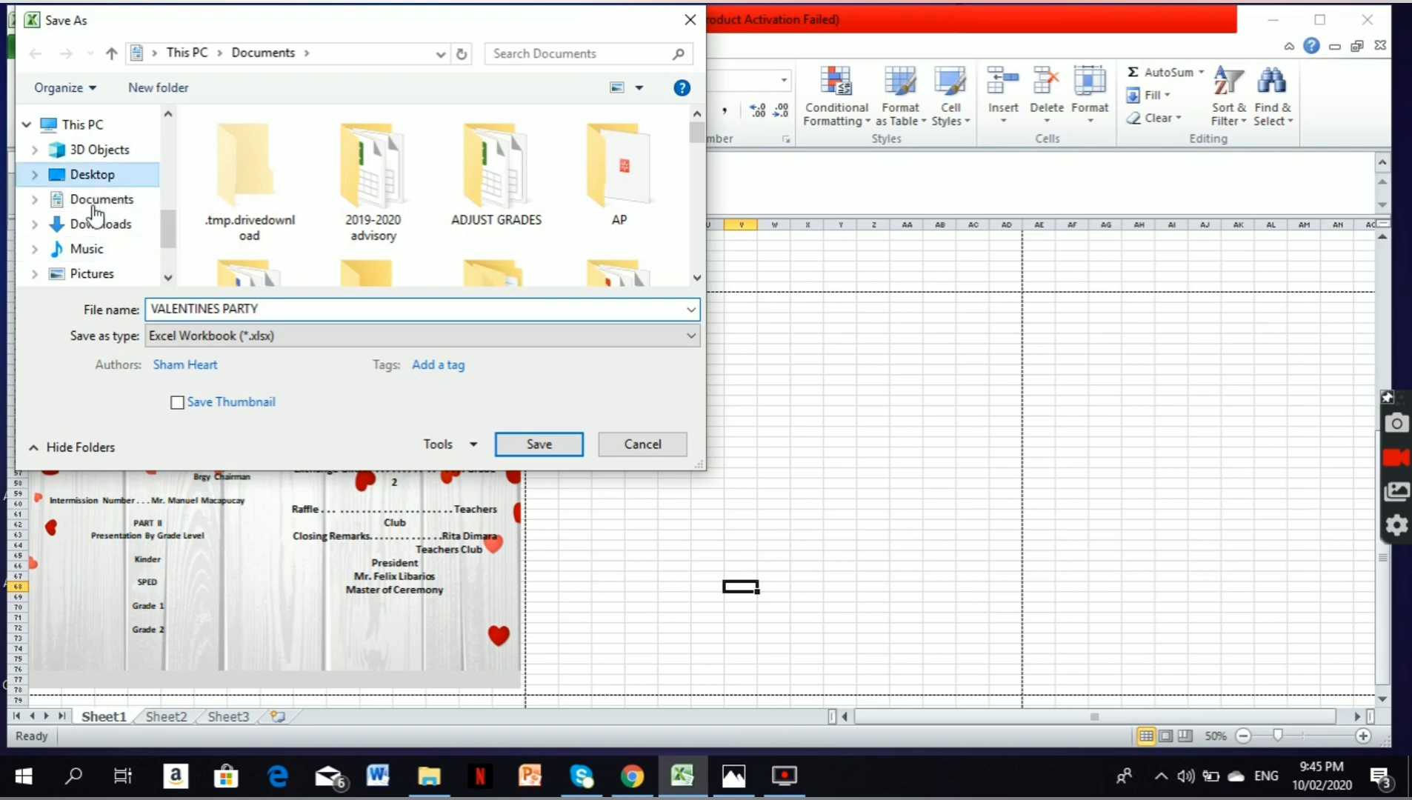
click(523, 448)
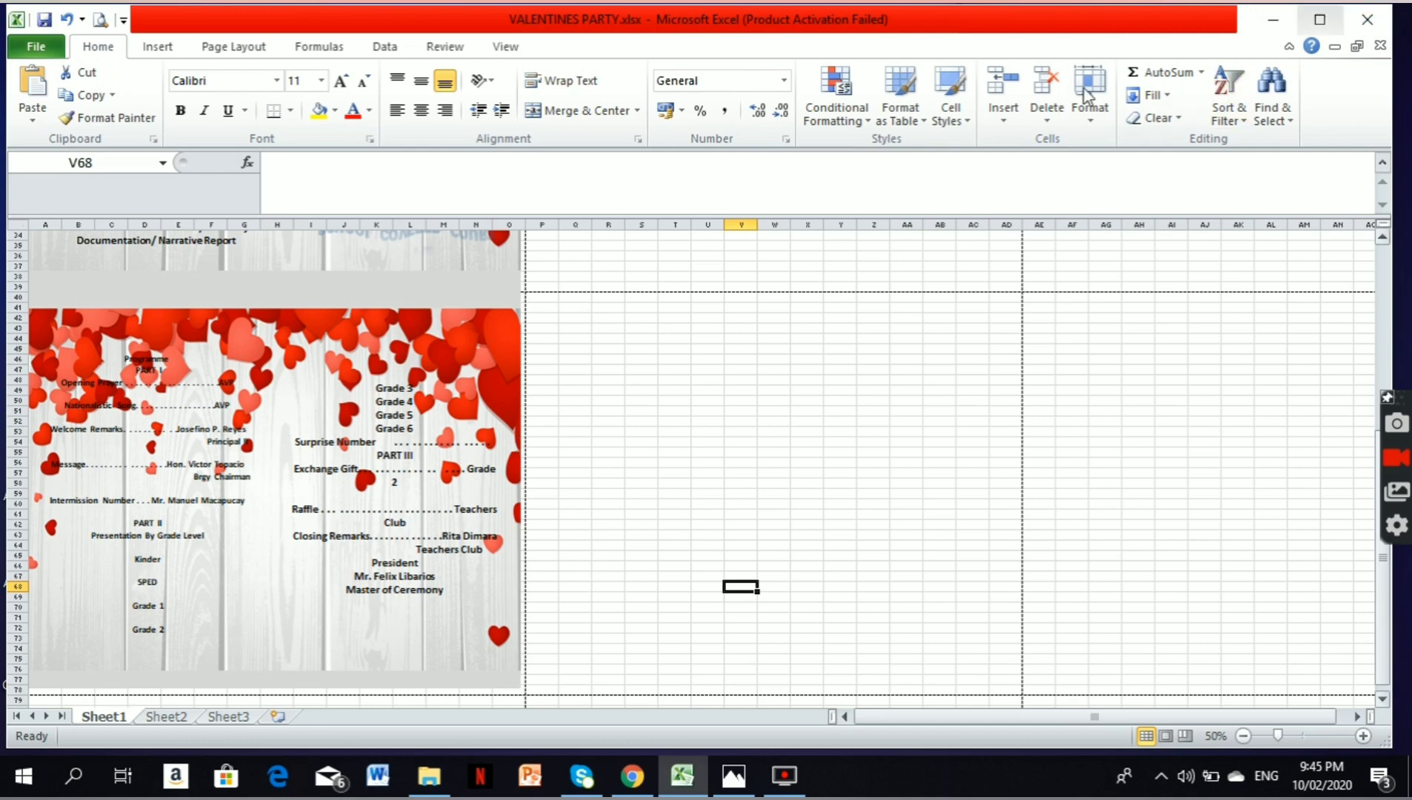
- Close Excel and return to the Slide1.JPG title slide in Photos
click(1367, 19)
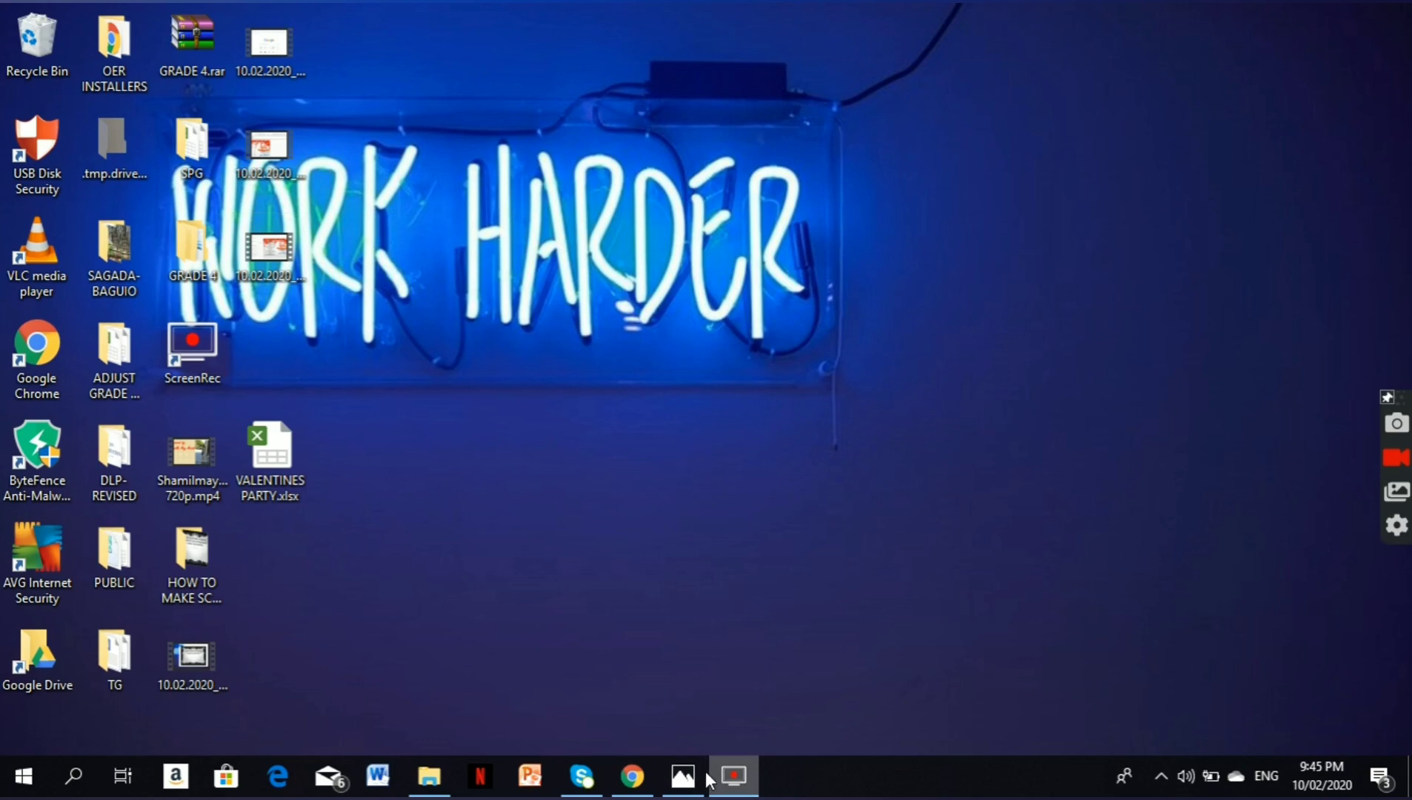
click(702, 776)
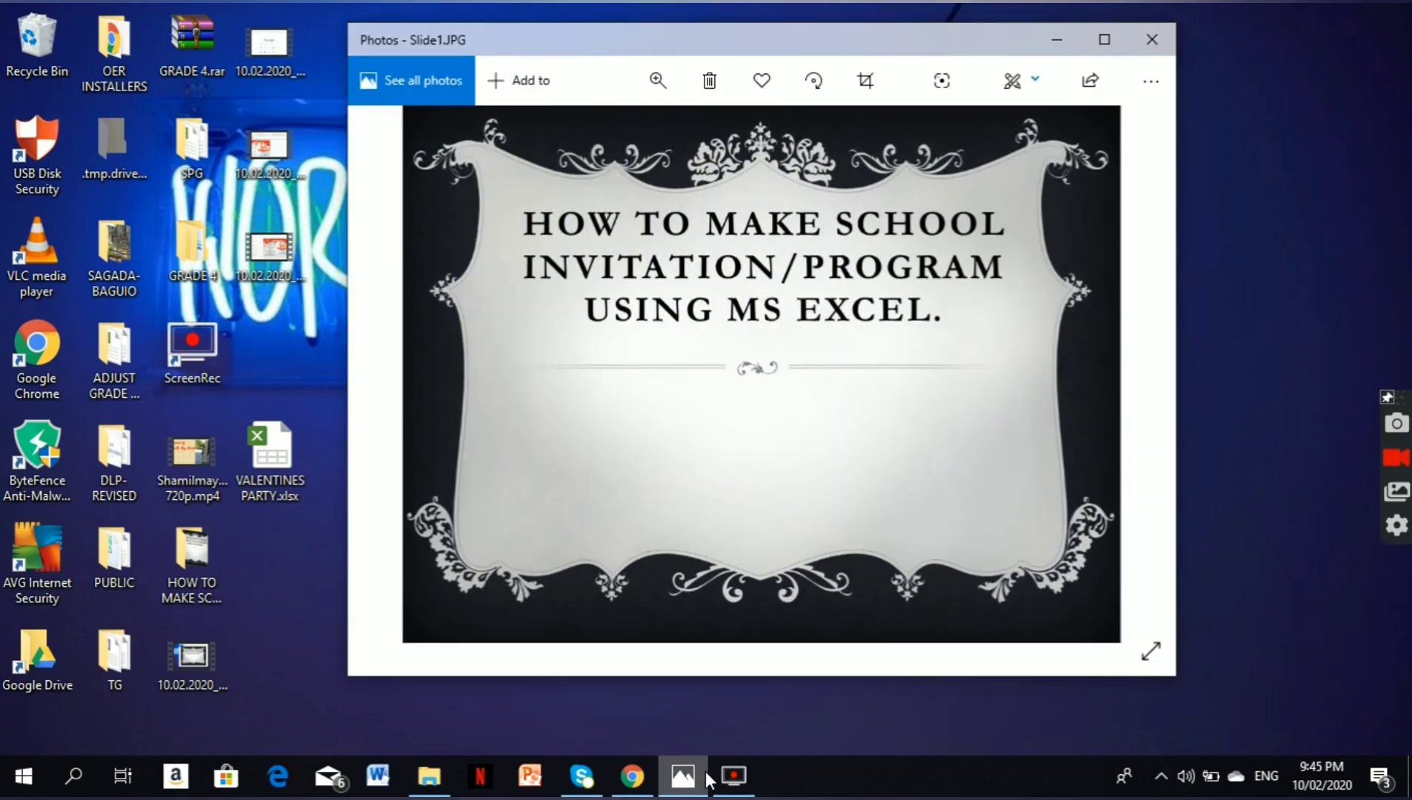